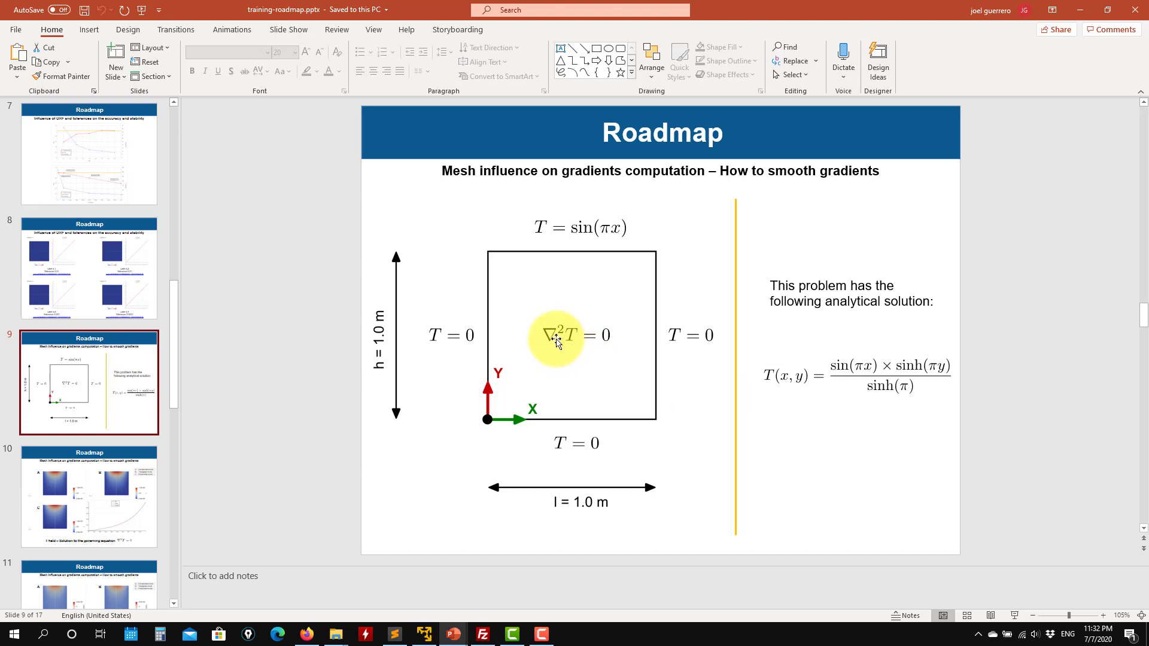
Advance the presentation from slide 9 to slide 10, showing the T-field mesh comparisons.
{"action": "left_click", "coordinate": [238, 305]}
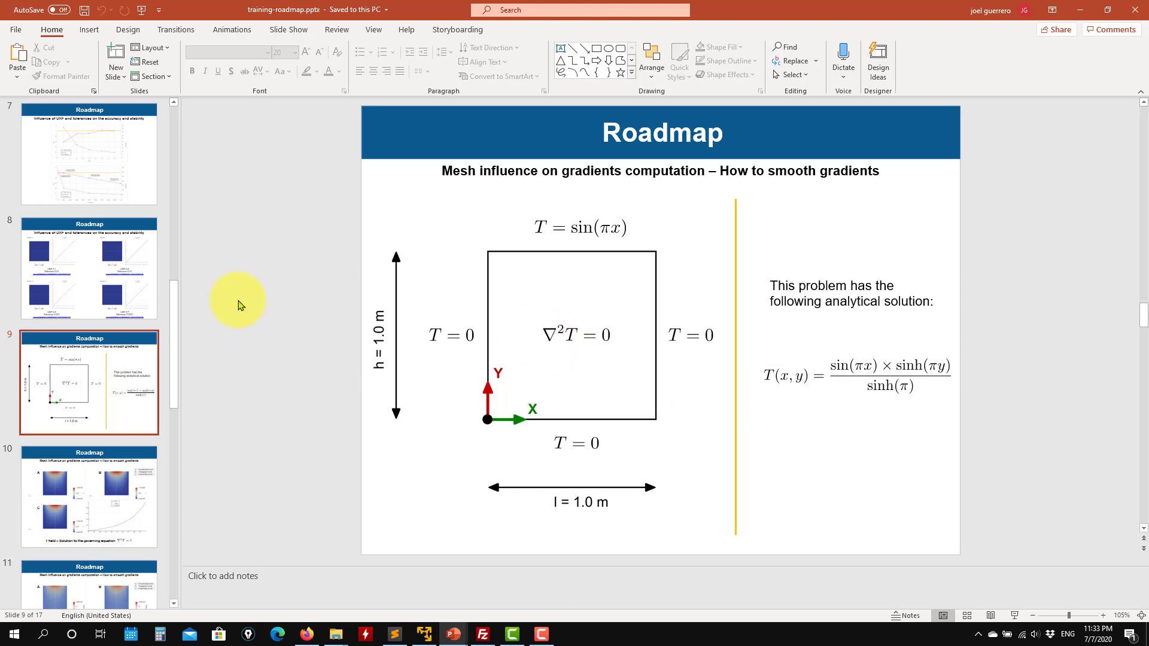
{"action": "scroll", "coordinate": [238, 305], "scroll_direction": "down", "scroll_amount": 1}
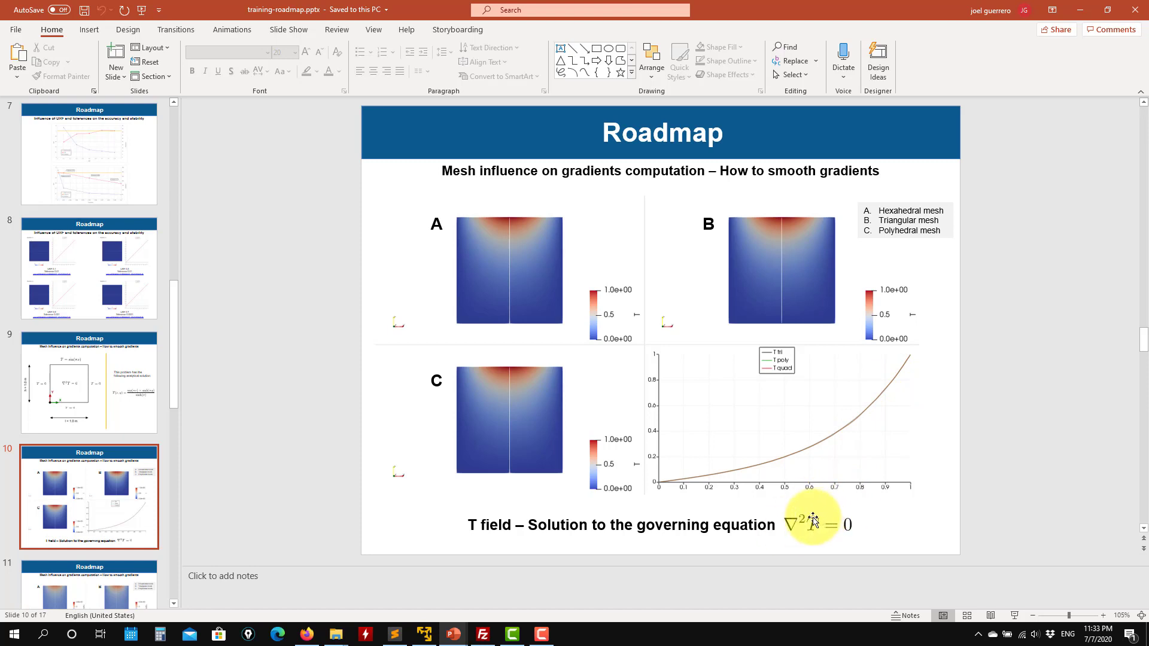
Review slides 11–12 with the grad_y(T) comparisons, return to slide 10, then minimize PowerPoint.
{"action": "scroll", "coordinate": [813, 520], "scroll_direction": "down", "scroll_amount": 1}
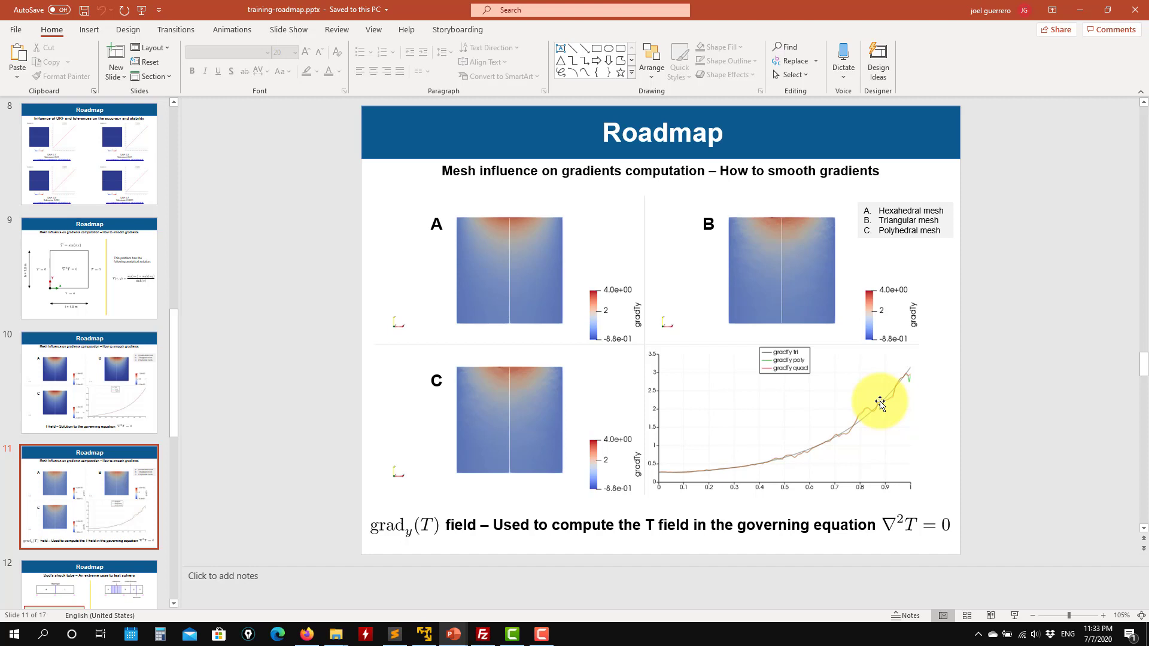
{"action": "scroll", "coordinate": [880, 404], "scroll_direction": "down", "scroll_amount": 1}
{"action": "scroll", "coordinate": [880, 404], "scroll_direction": "up", "scroll_amount": 1}
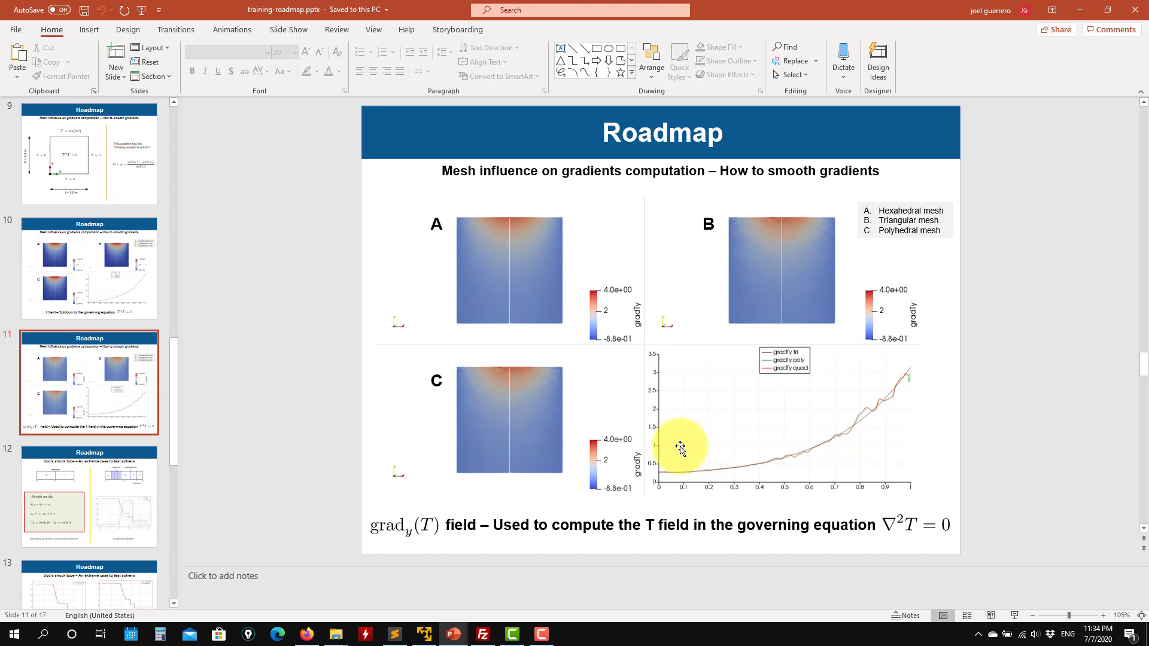
{"action": "scroll", "coordinate": [892, 410], "scroll_direction": "up", "scroll_amount": 1}
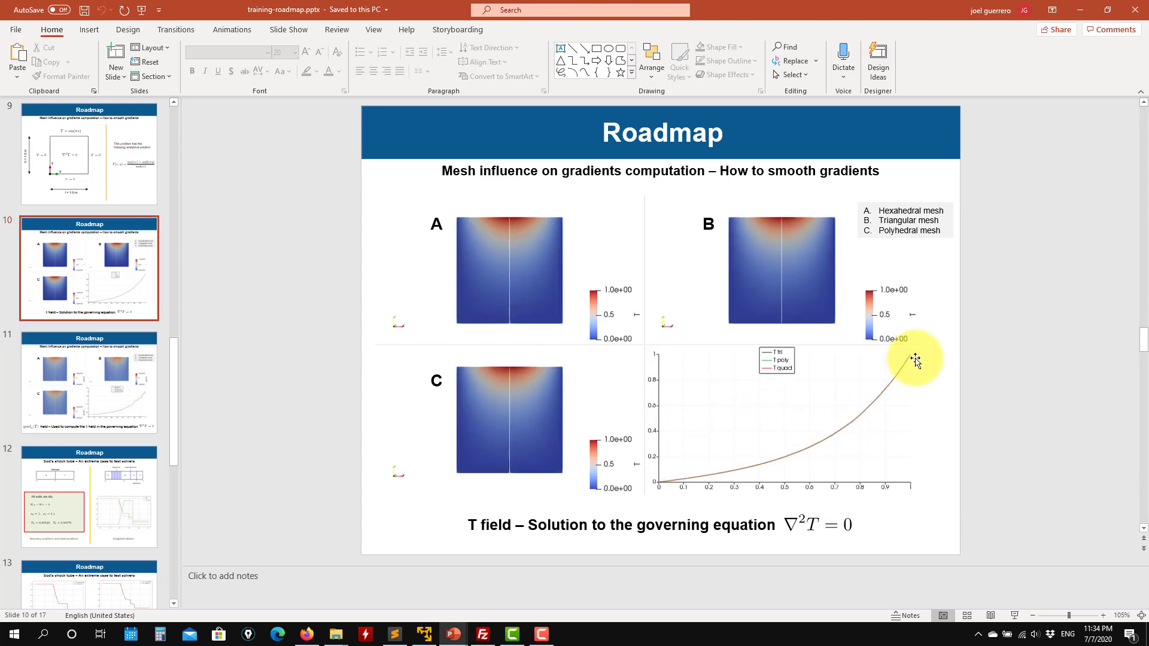
{"action": "scroll", "coordinate": [886, 413], "scroll_direction": "down", "scroll_amount": 1}
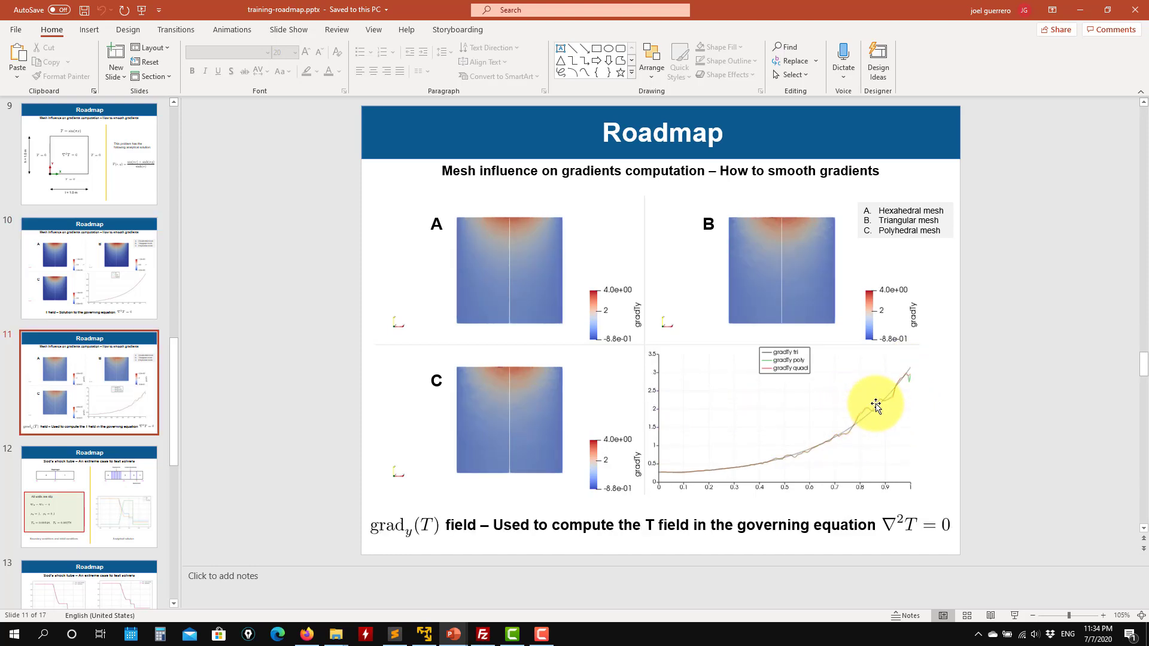
{"action": "scroll", "coordinate": [875, 407], "scroll_direction": "up", "scroll_amount": 1}
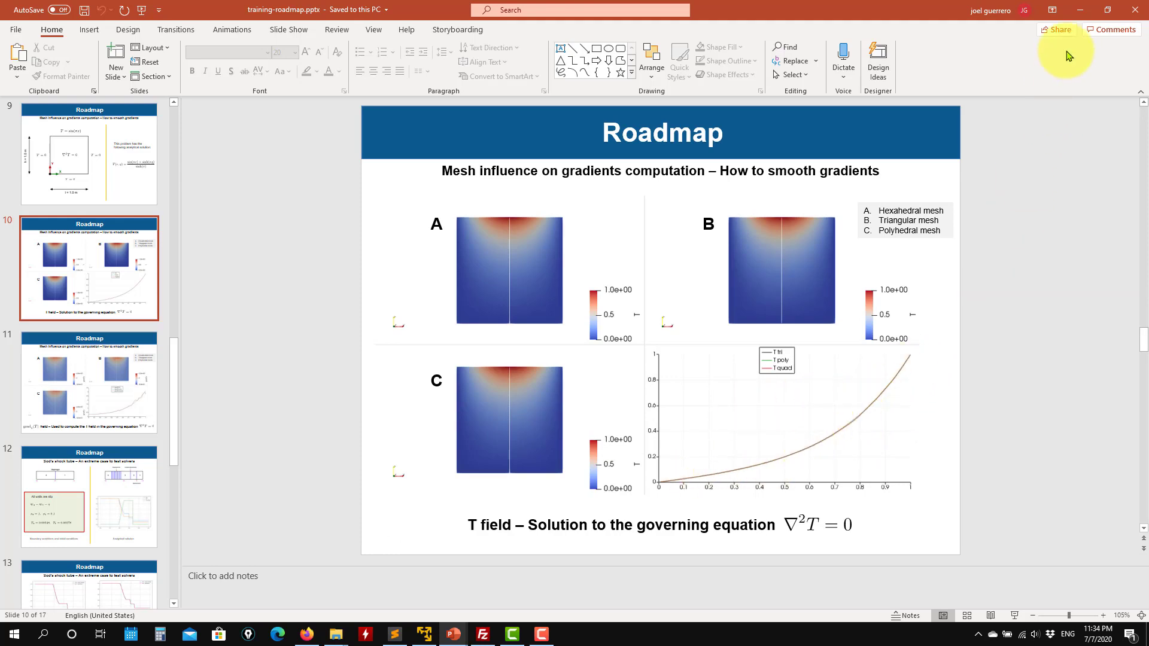
{"action": "left_click", "coordinate": [1080, 10]}
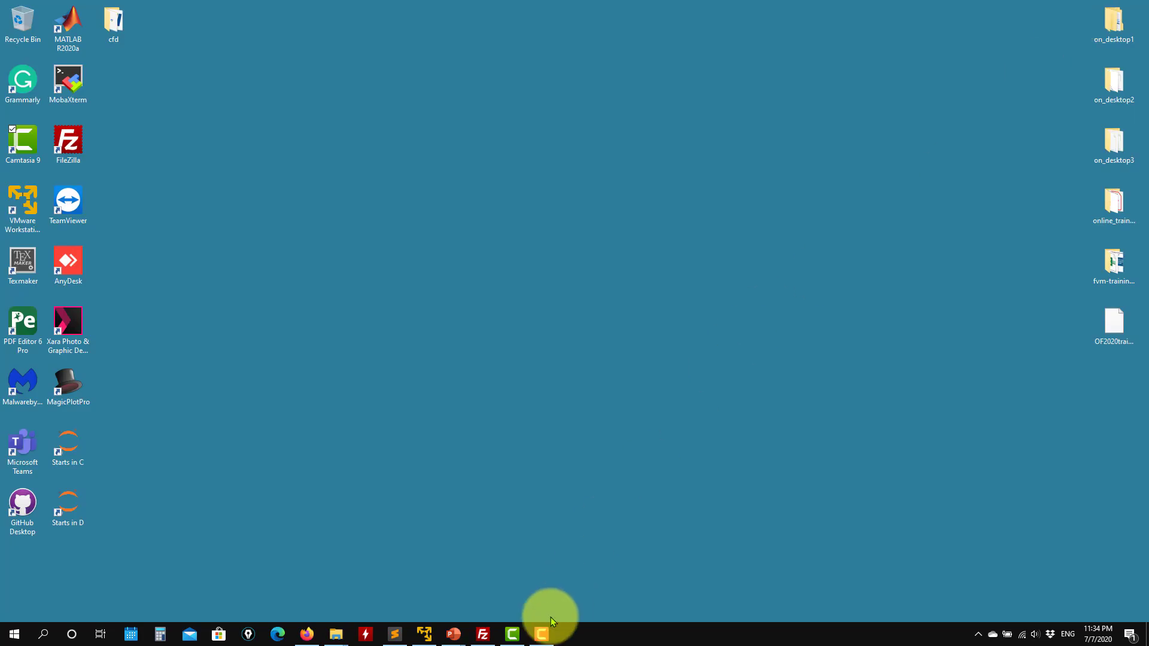
In the OpenSUSE VM, open working/laplace_gradients in the Dolphin file manager.
{"action": "left_click", "coordinate": [425, 634]}
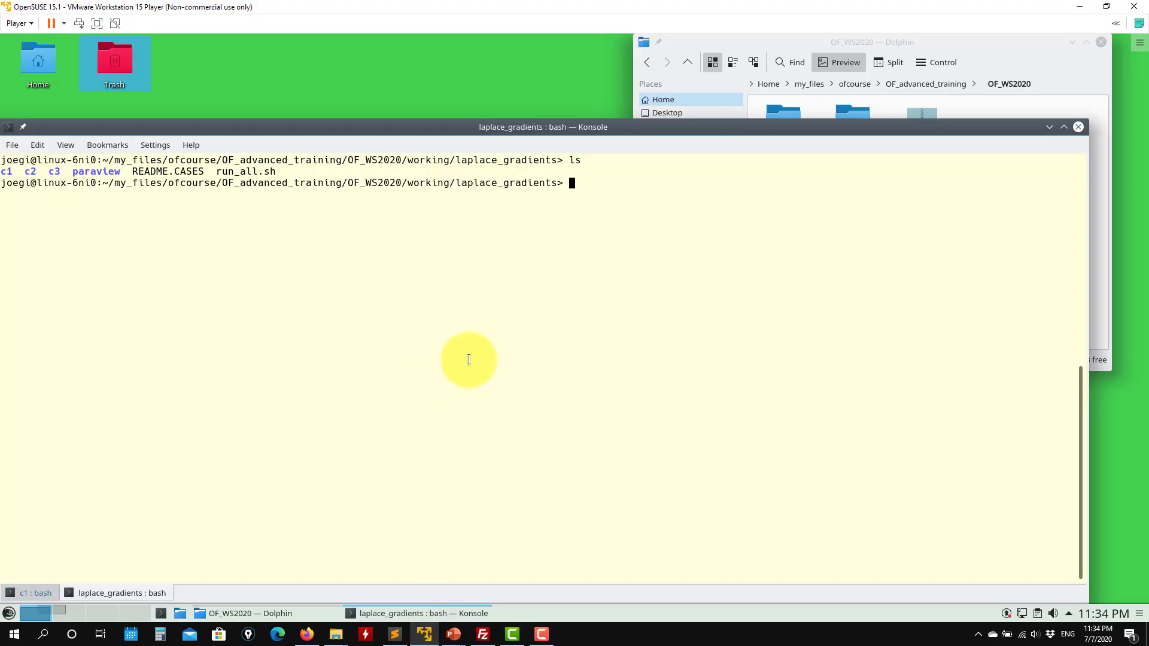
{"action": "left_click", "coordinate": [1012, 48]}
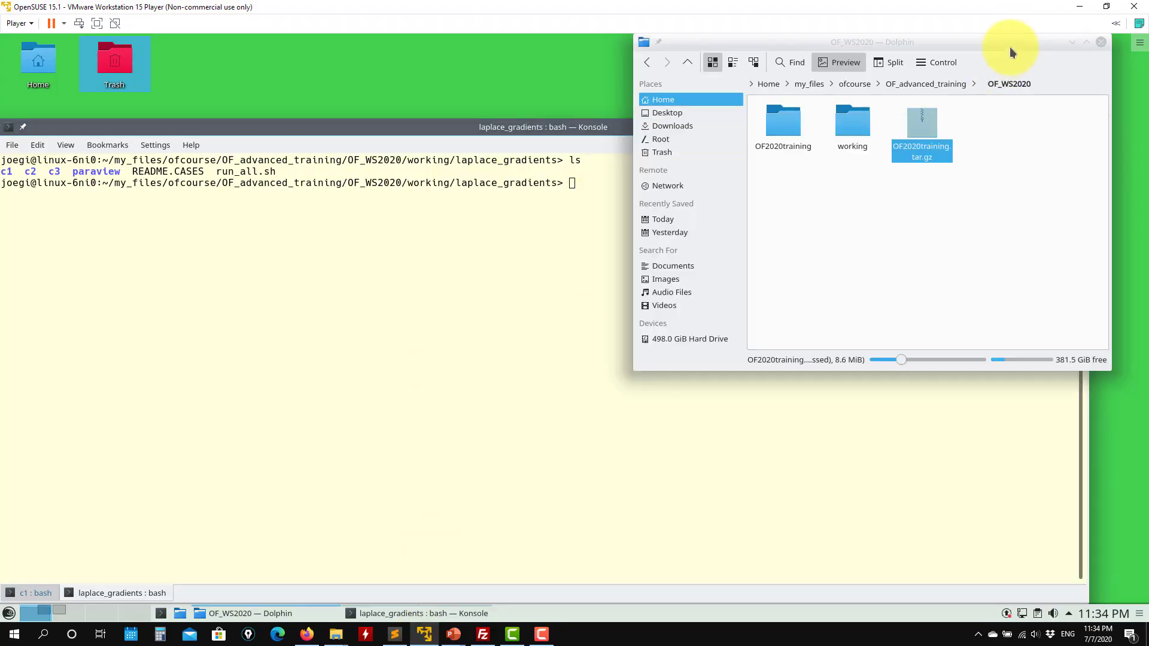
{"action": "left_click", "coordinate": [861, 147]}
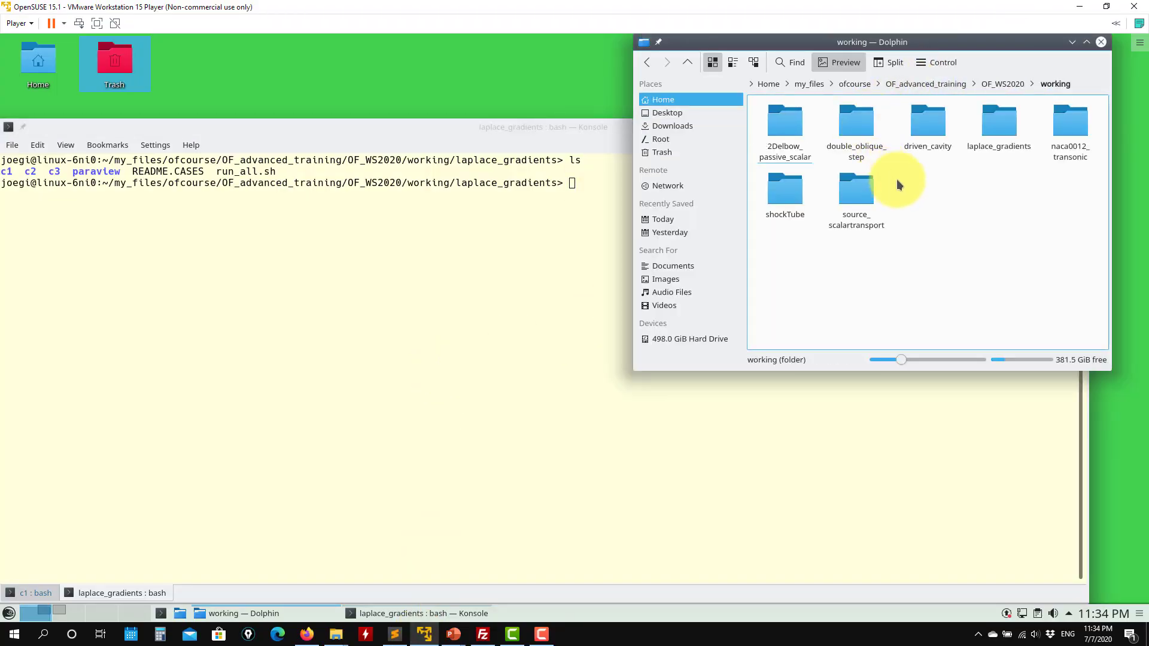
{"action": "left_click", "coordinate": [1002, 150]}
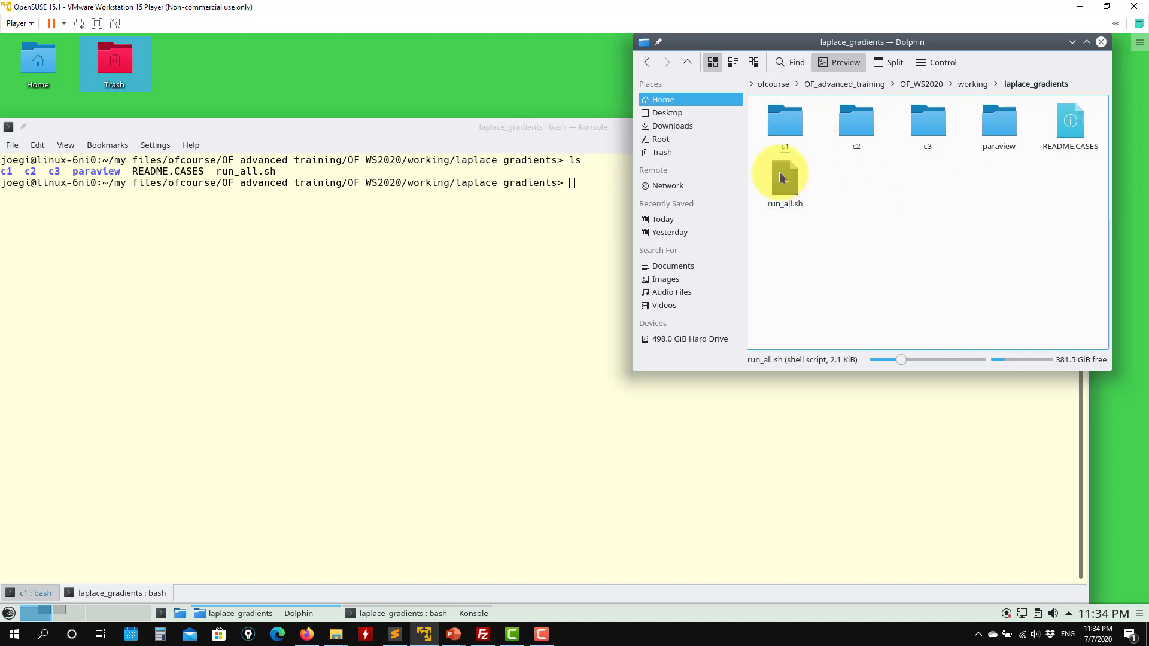
List the case files in Konsole and prepare the command sh run_all.sh.
{"action": "left_click", "coordinate": [499, 334]}
{"action": "type", "text": "ls"}
{"action": "key", "text": "Return"}
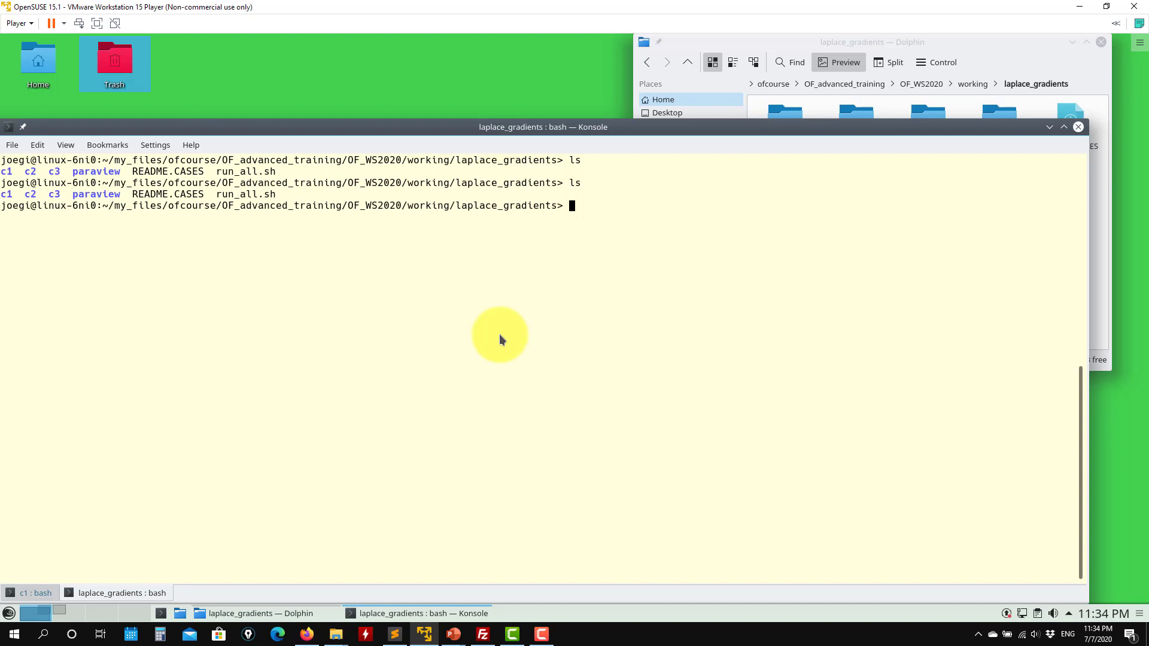
{"action": "type", "text": "sh r"}
{"action": "key", "text": "Tab"}
Run run_all.sh for all cases and look inside the paraview folder.
{"action": "key", "text": "Return"}
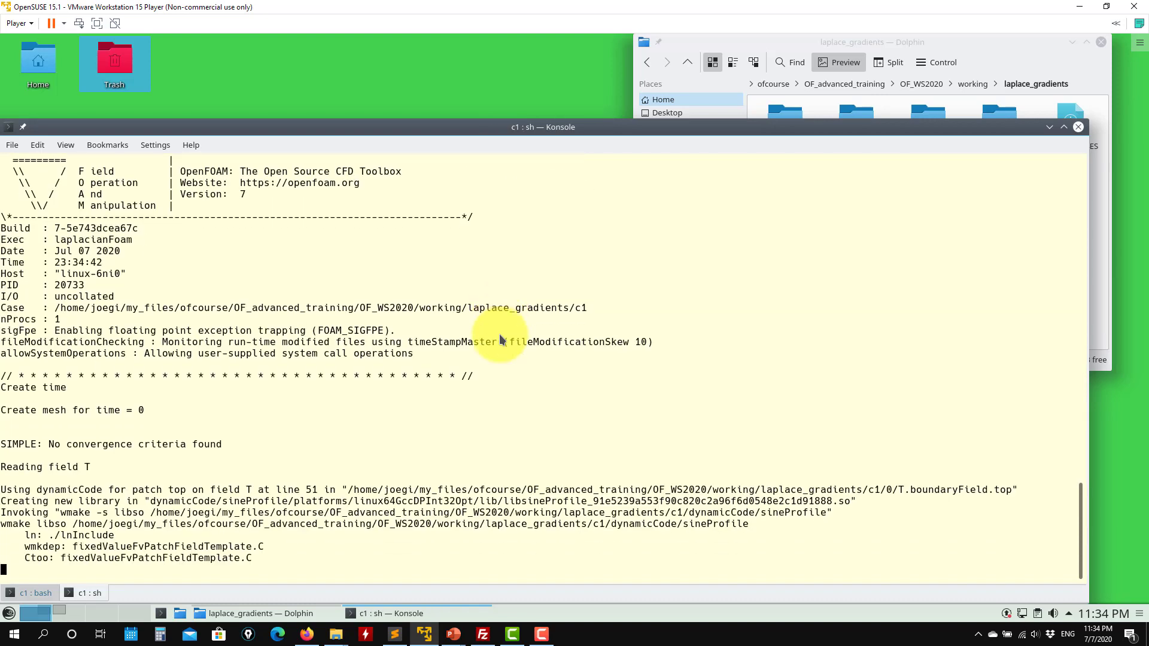
{"action": "left_click", "coordinate": [1053, 37]}
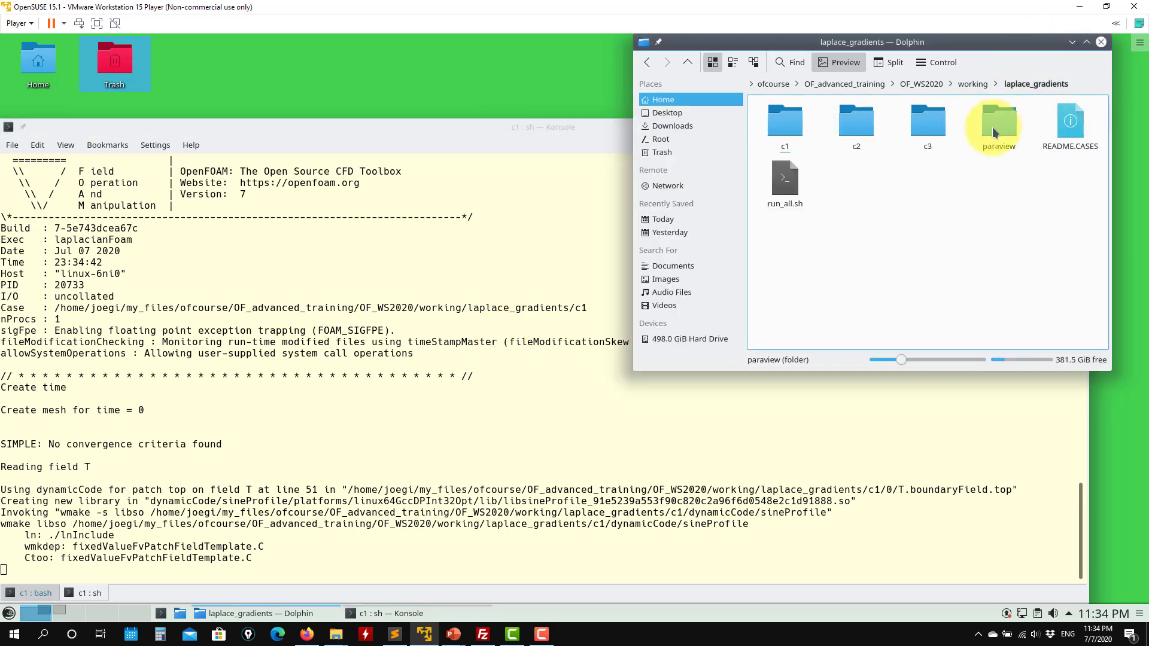
{"action": "left_click", "coordinate": [999, 133]}
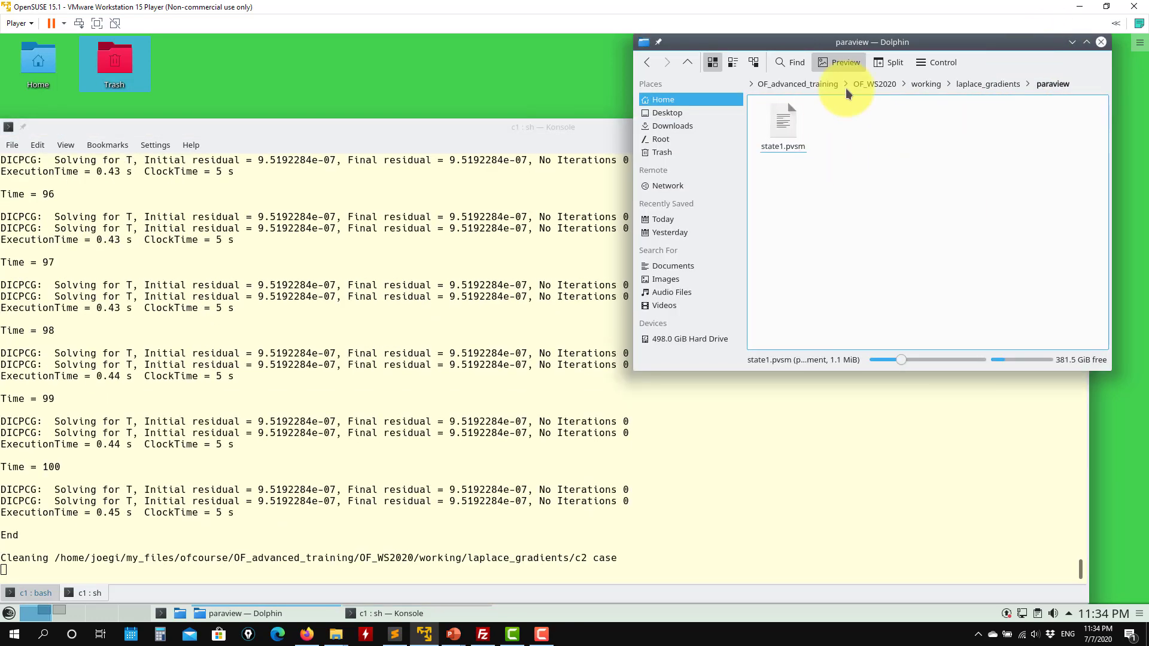
{"action": "left_click", "coordinate": [687, 62]}
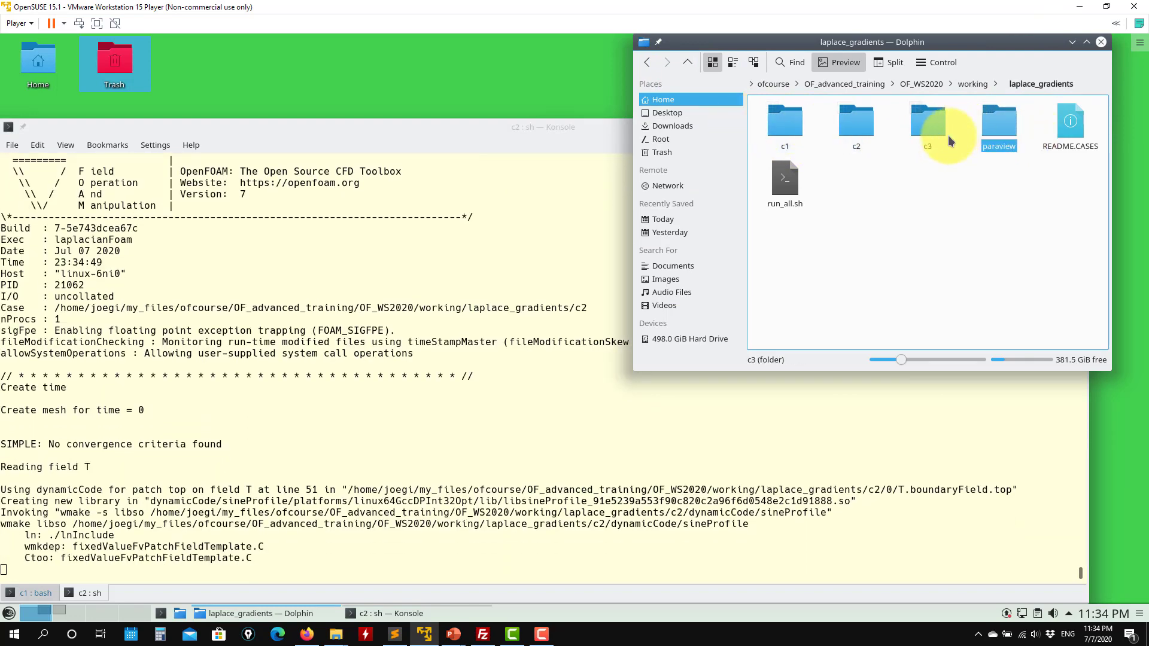
Look inside the c1 case folder, return, and bring up the Open With options for run_all.sh.
{"action": "left_click", "coordinate": [788, 129]}
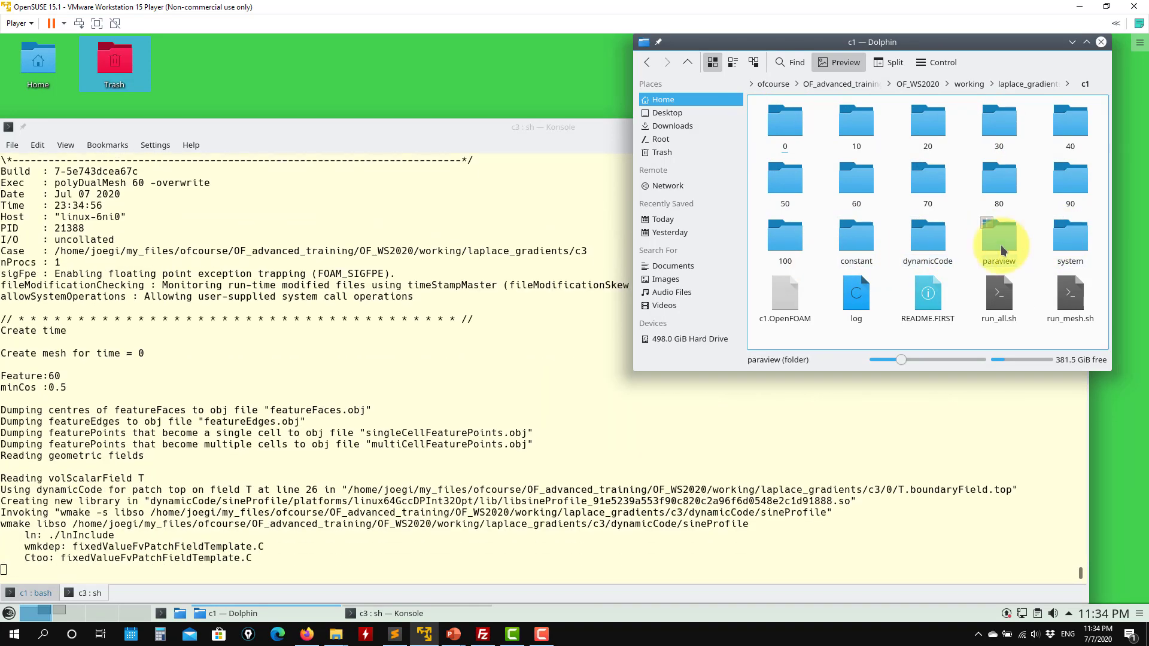
{"action": "left_click", "coordinate": [688, 62]}
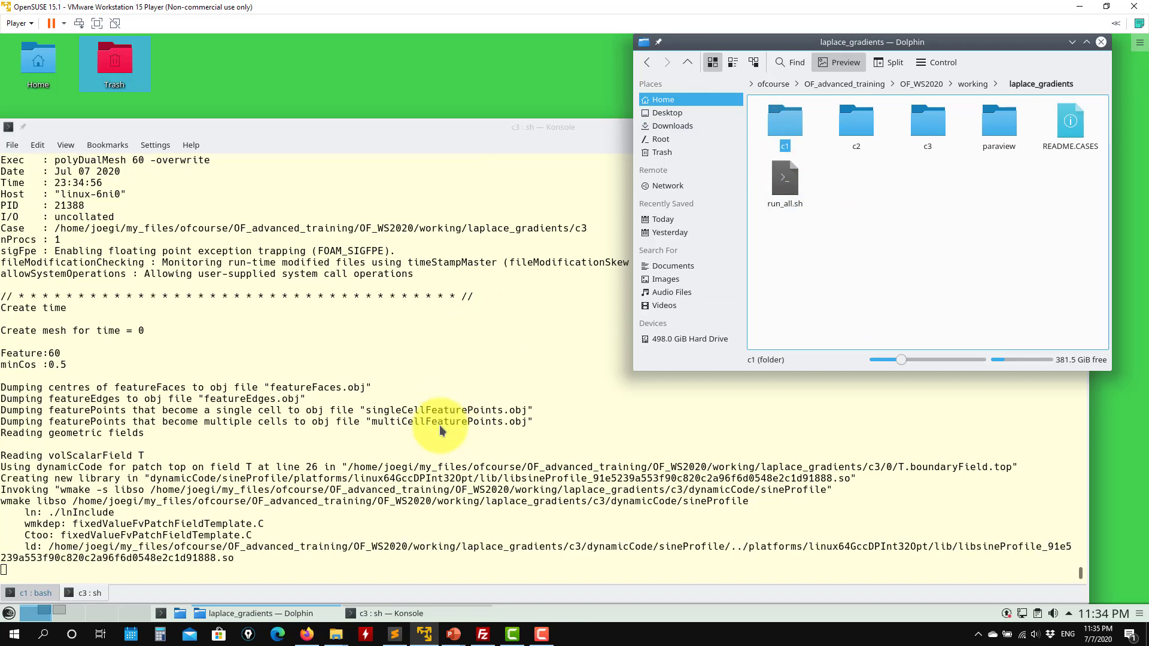
{"action": "left_click", "coordinate": [863, 292]}
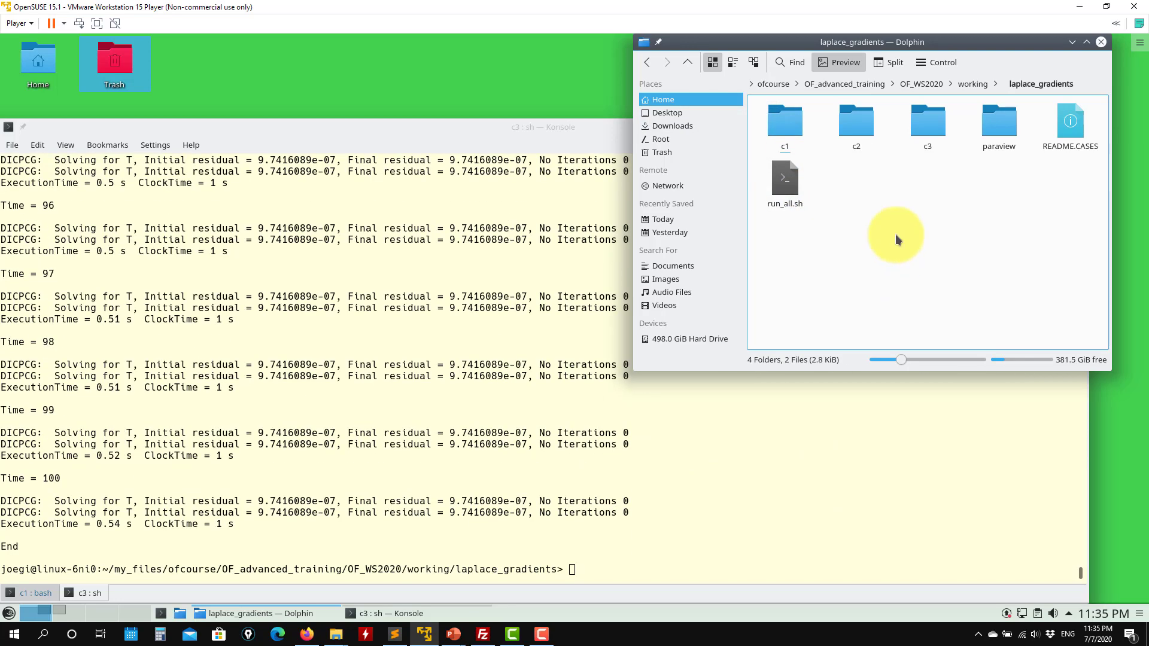
{"action": "right_click", "coordinate": [780, 186]}
Open run_all.sh in Kate and scroll to the c2 case block around line 72.
{"action": "mouse_move", "coordinate": [886, 210]}
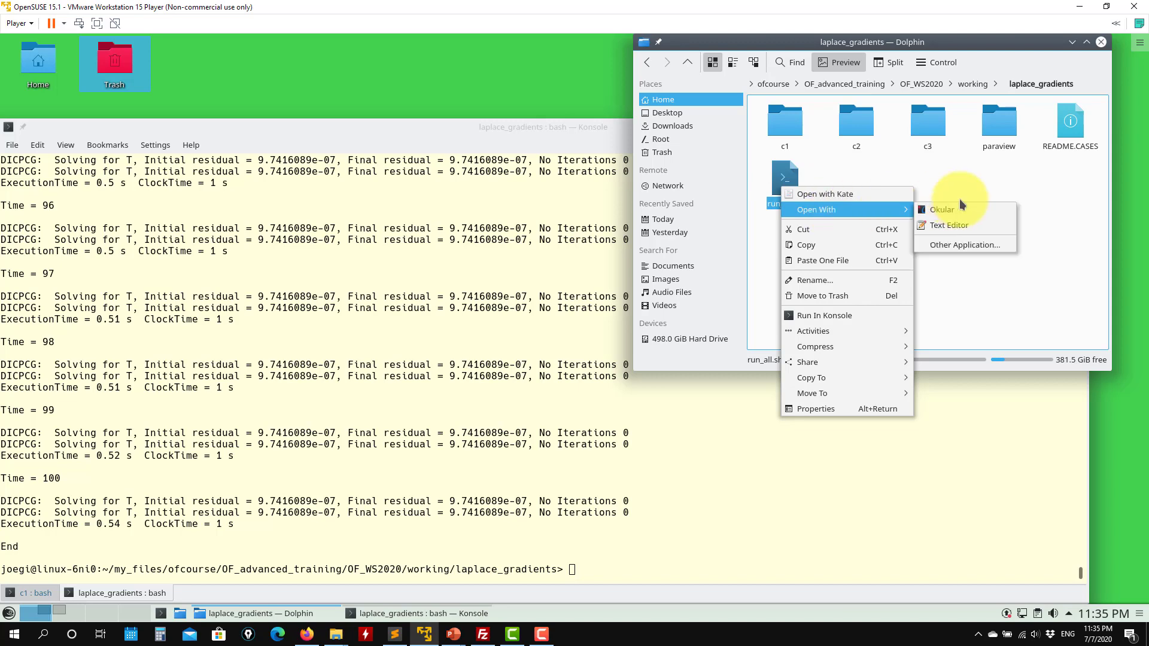
{"action": "left_click", "coordinate": [951, 226]}
{"action": "scroll", "coordinate": [152, 215], "scroll_direction": "up", "scroll_amount": 7}
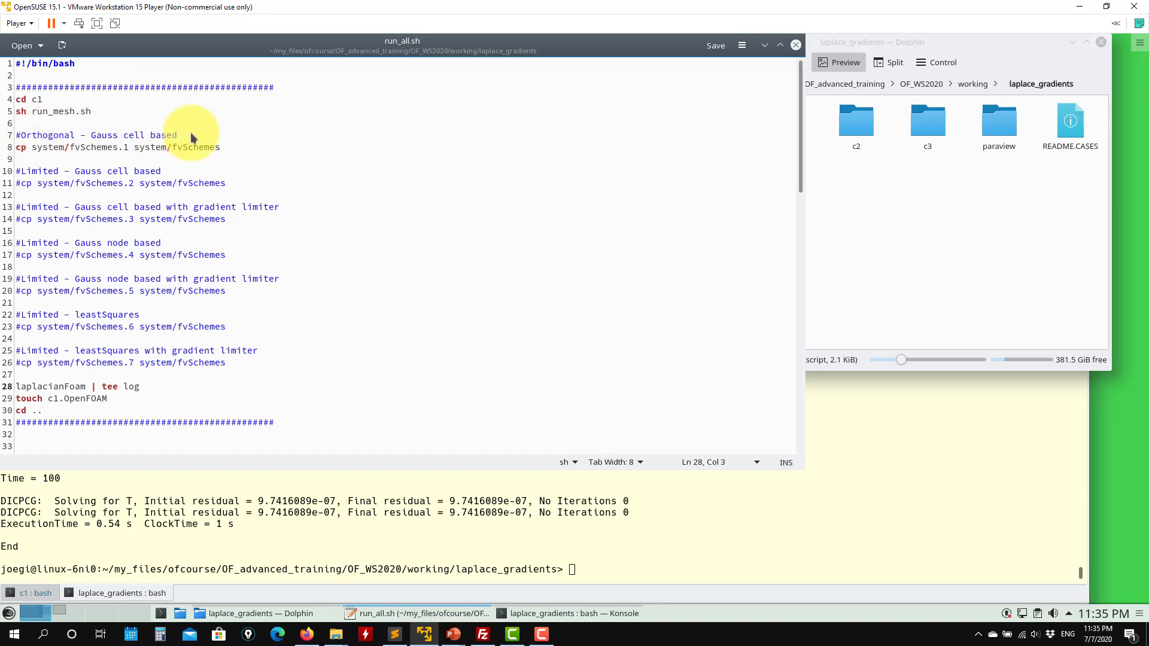
{"action": "scroll", "coordinate": [189, 137], "scroll_direction": "down", "scroll_amount": 12}
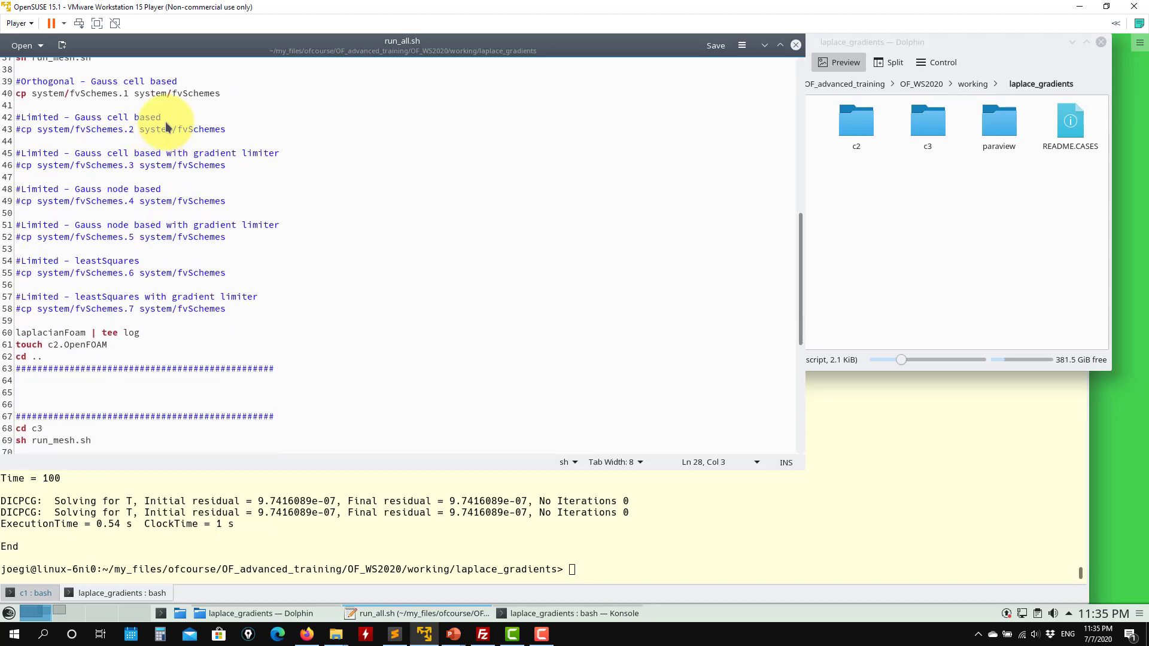
{"action": "scroll", "coordinate": [152, 331], "scroll_direction": "down", "scroll_amount": 3}
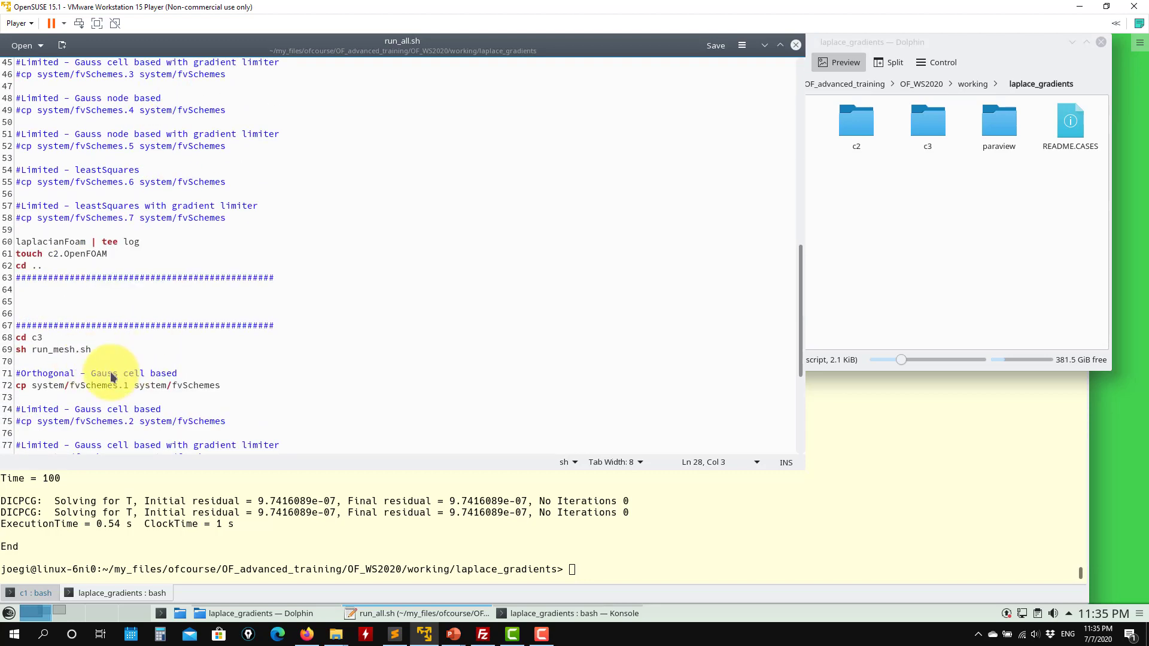
{"action": "scroll", "coordinate": [108, 368], "scroll_direction": "down", "scroll_amount": 3}
{"action": "scroll", "coordinate": [78, 344], "scroll_direction": "down", "scroll_amount": 2}
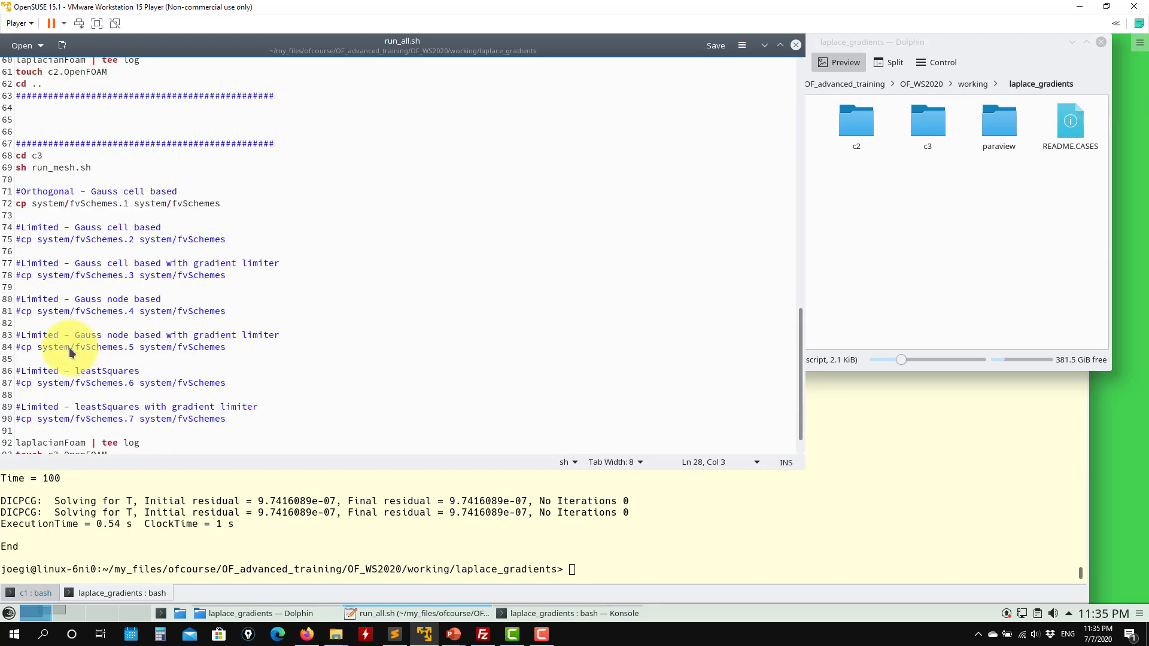
{"action": "left_click", "coordinate": [18, 205]}
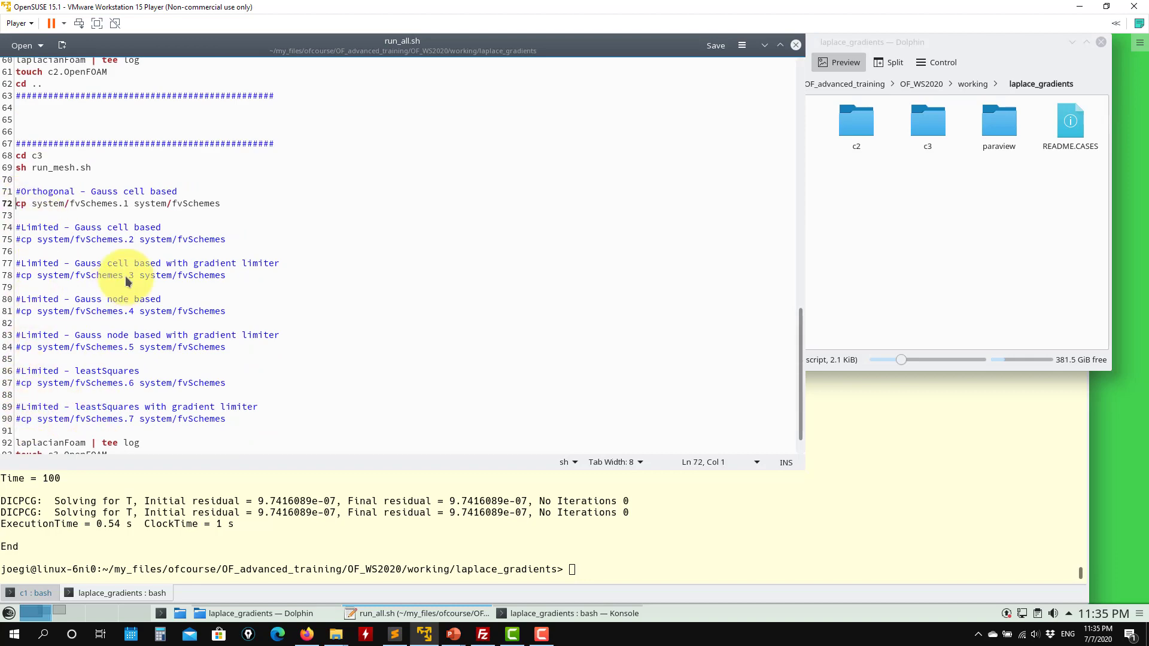
Review the fvSchemes.1 choice and commented-out scheme variants, then bring Konsole to the front.
{"action": "scroll", "coordinate": [124, 276], "scroll_direction": "up", "scroll_amount": 17}
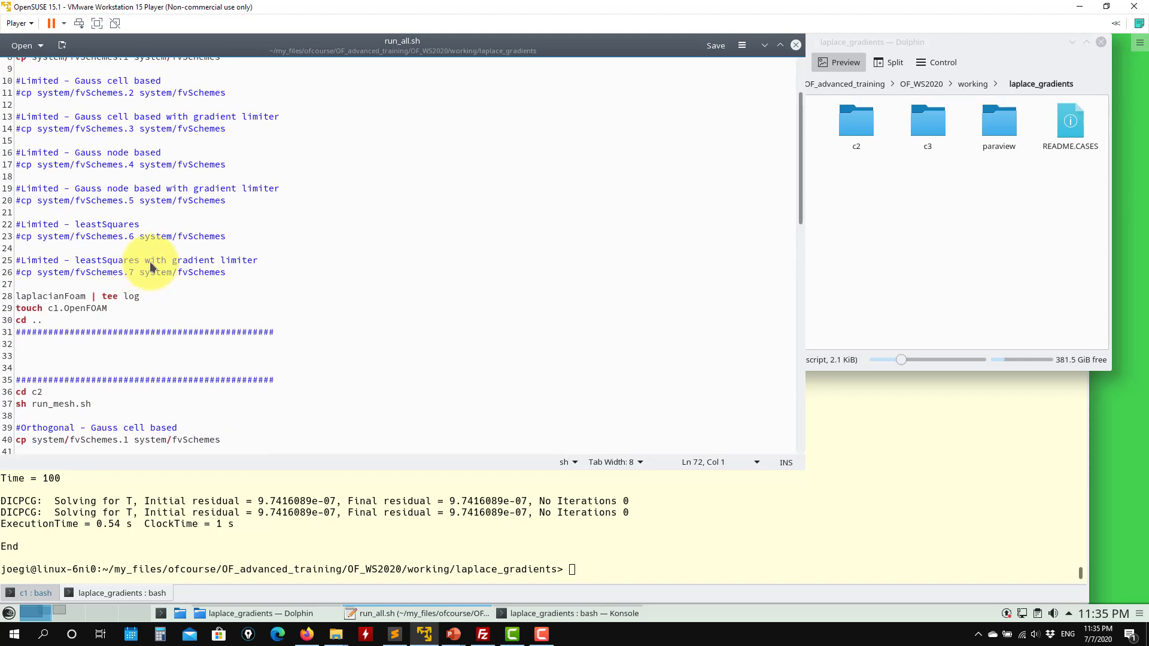
{"action": "scroll", "coordinate": [158, 263], "scroll_direction": "up", "scroll_amount": 1}
{"action": "scroll", "coordinate": [171, 257], "scroll_direction": "down", "scroll_amount": 5}
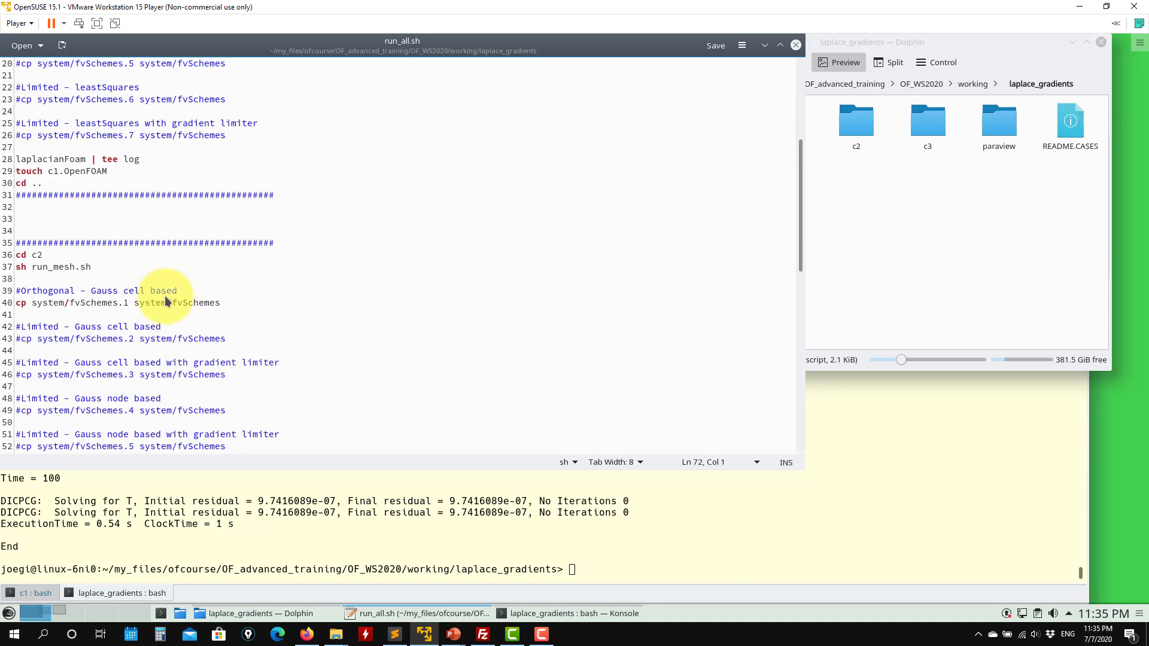
{"action": "scroll", "coordinate": [70, 289], "scroll_direction": "down", "scroll_amount": 7}
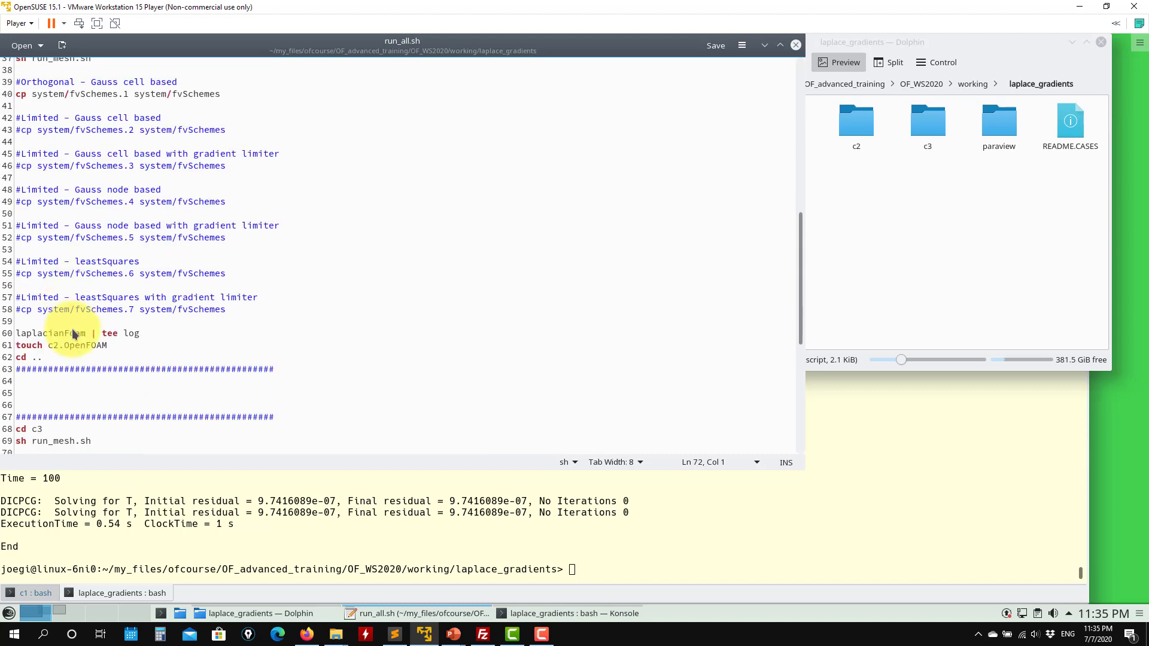
{"action": "scroll", "coordinate": [198, 396], "scroll_direction": "up", "scroll_amount": 3}
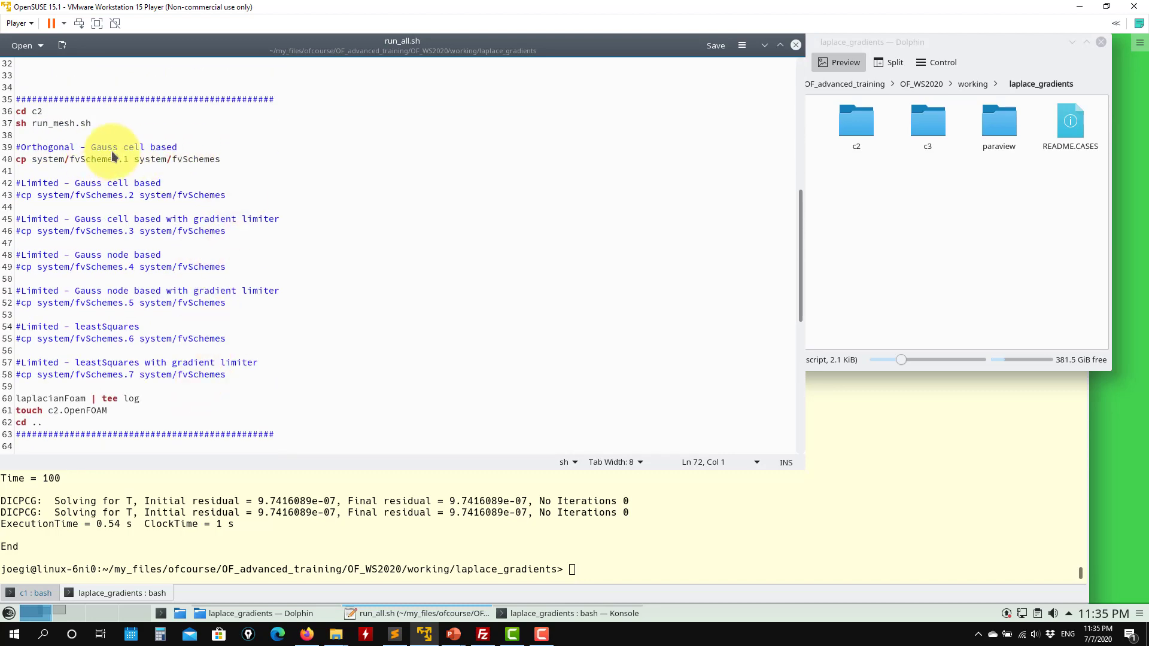
{"action": "left_click", "coordinate": [296, 472]}
Launch ParaView with paraFoam, agreeing to open it anyway.
{"action": "type", "text": "pa"}
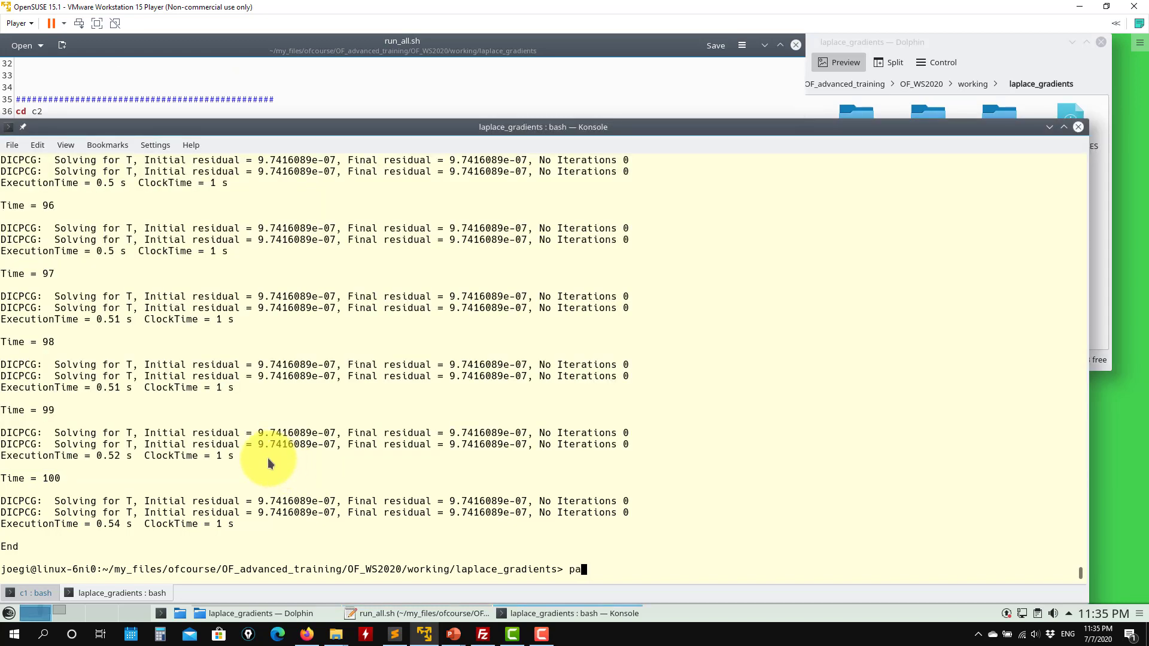
{"action": "type", "text": "raFoam"}
{"action": "key", "text": "Return"}
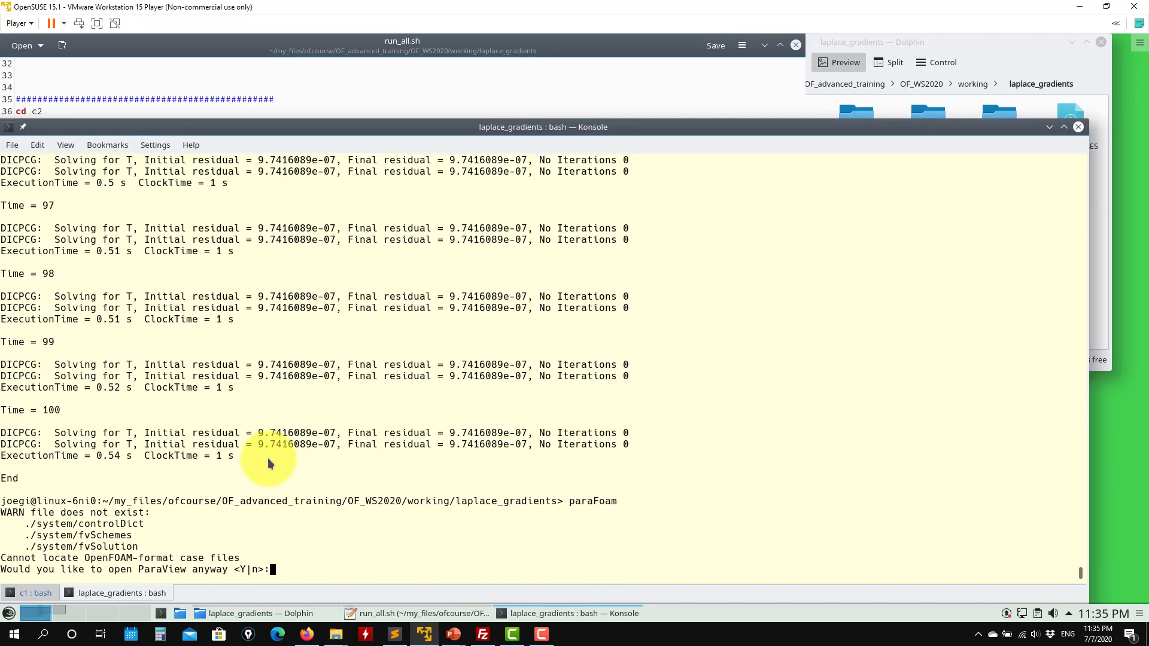
{"action": "key", "text": "Return"}
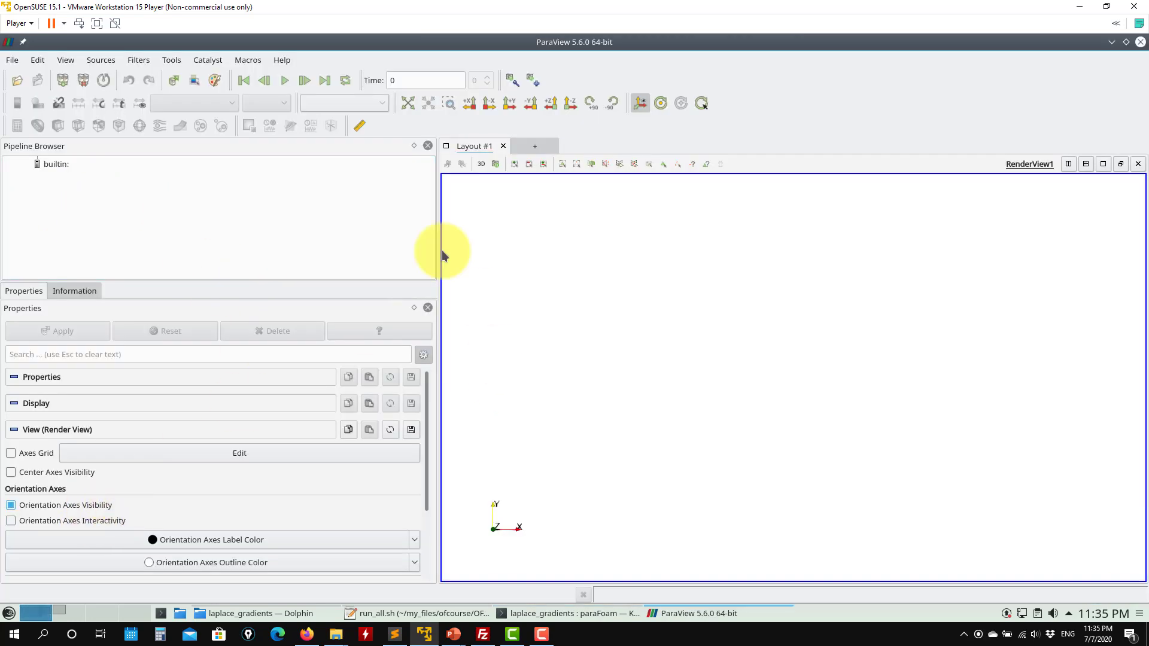
Load paraview/state1.pvsm, searching for data files under the laplace_gradients directory.
{"action": "left_click", "coordinate": [12, 61]}
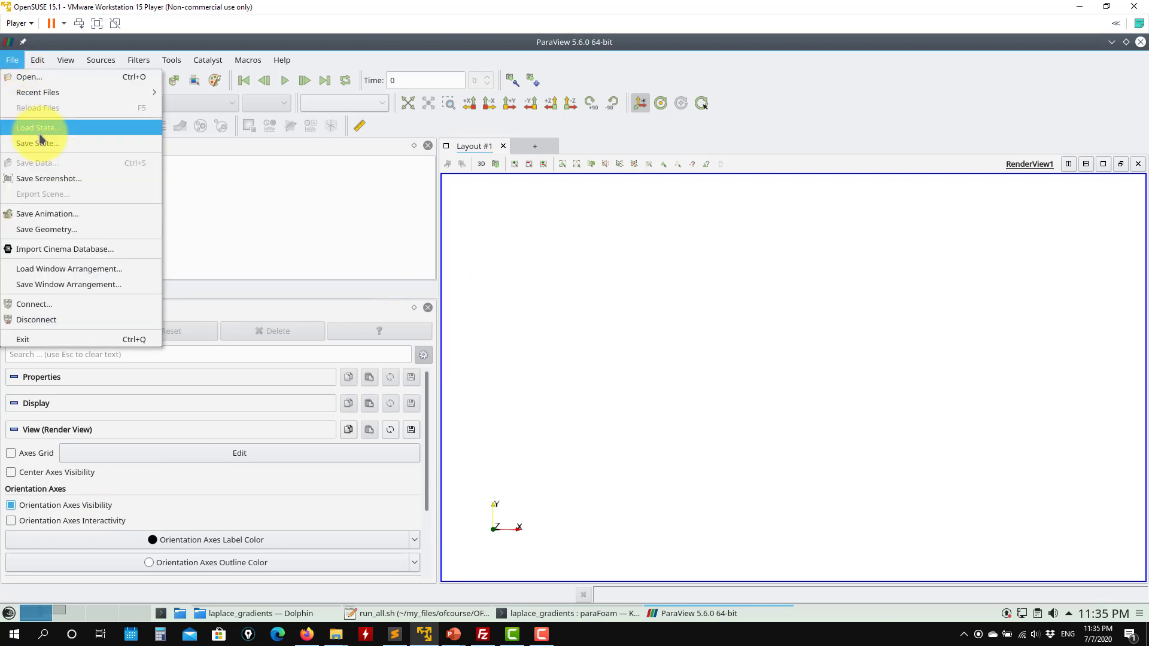
{"action": "left_click", "coordinate": [30, 124]}
{"action": "left_click", "coordinate": [518, 256]}
{"action": "double_click", "coordinate": [517, 257]}
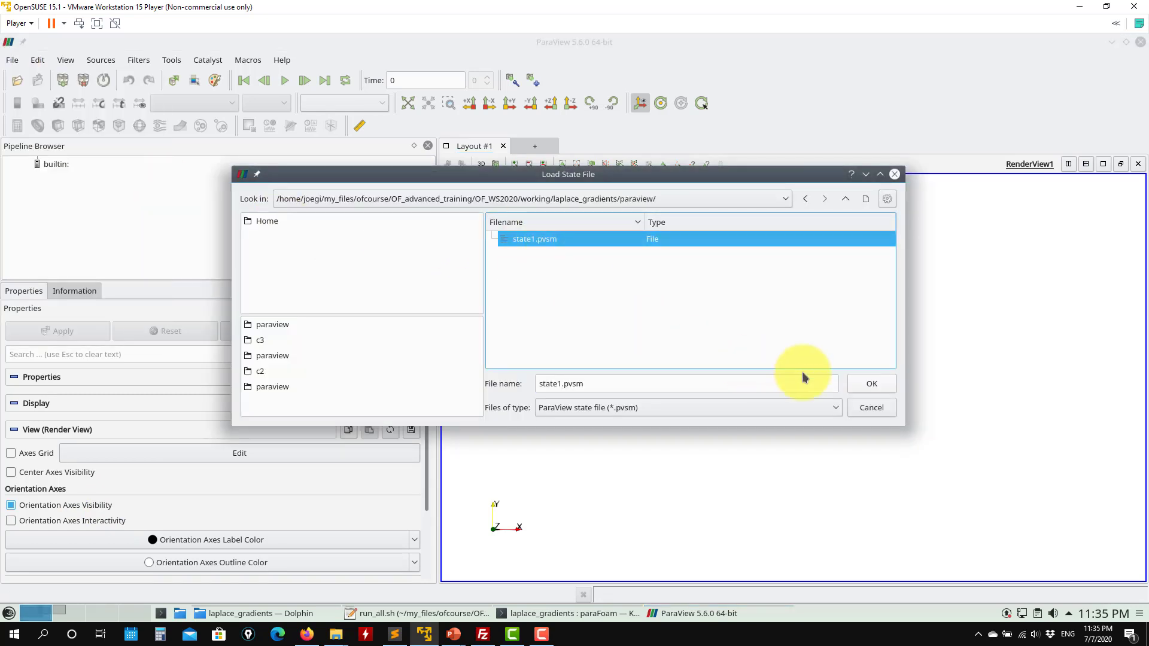
{"action": "left_click", "coordinate": [871, 390]}
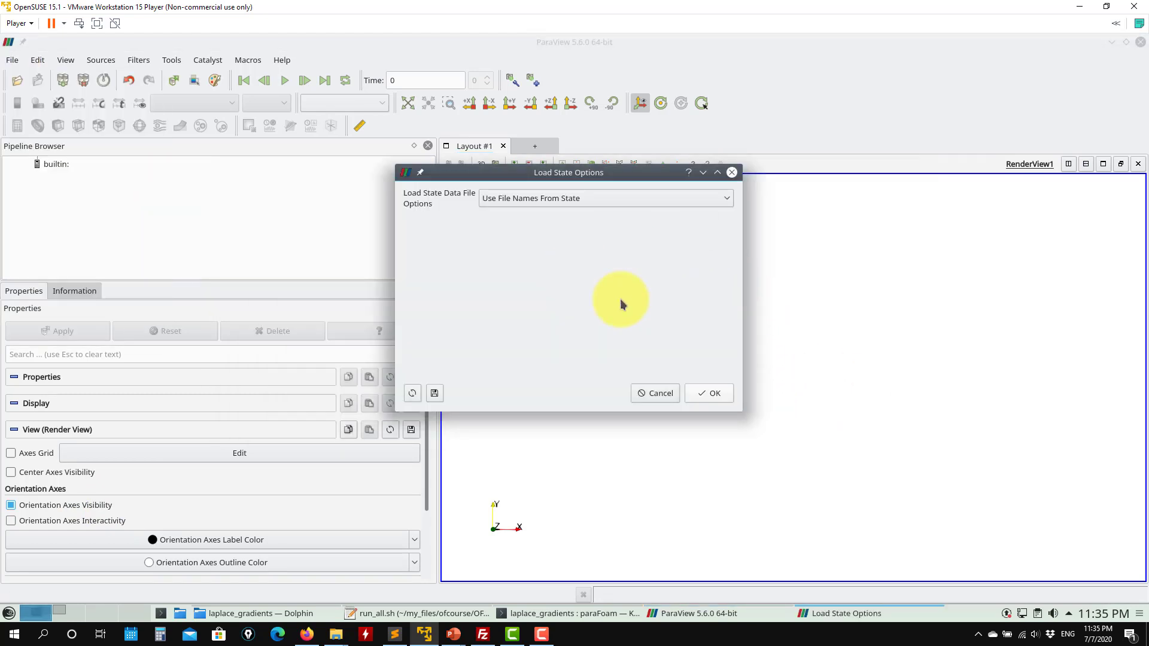
{"action": "left_click", "coordinate": [692, 202]}
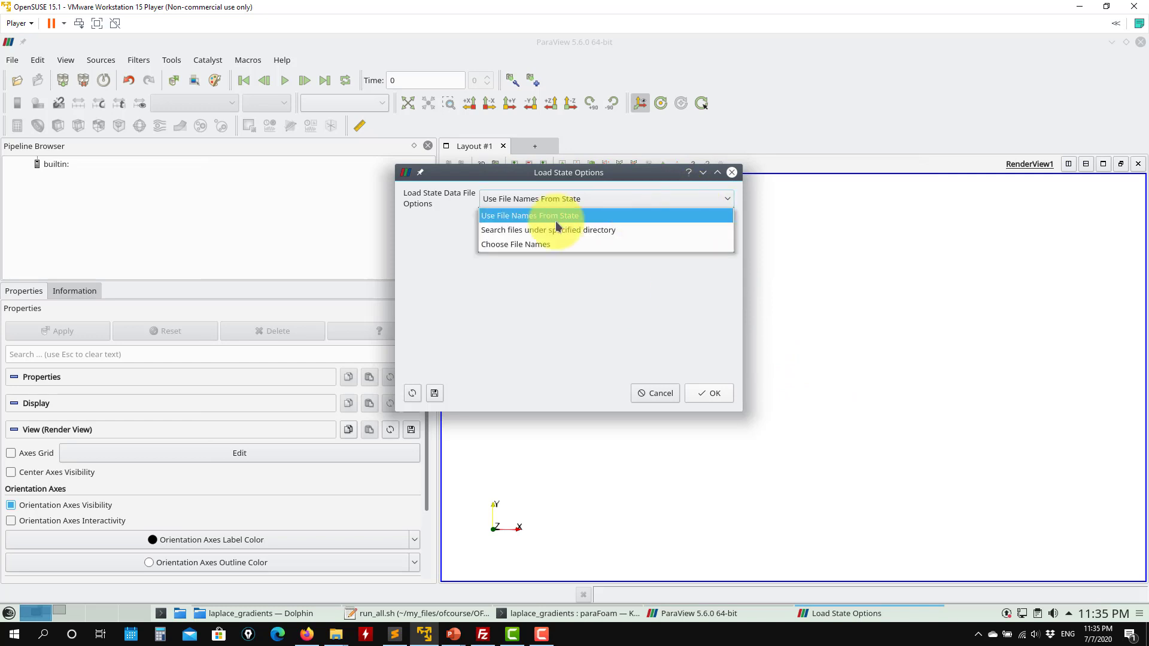
{"action": "left_click", "coordinate": [530, 228]}
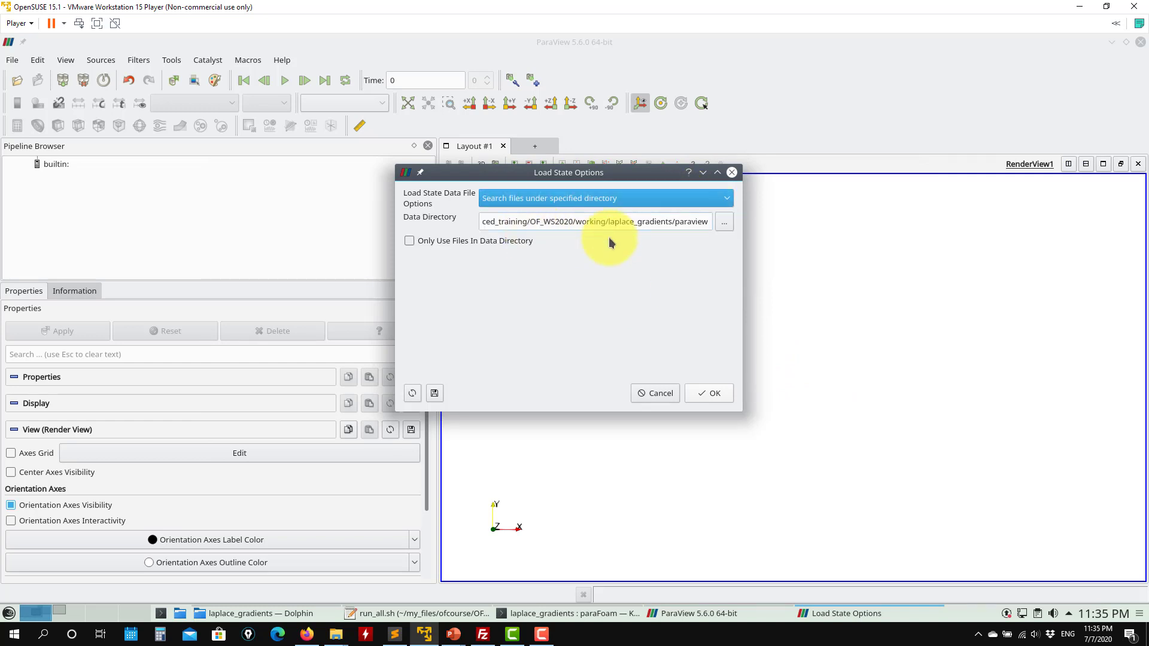
{"action": "left_click", "coordinate": [717, 224]}
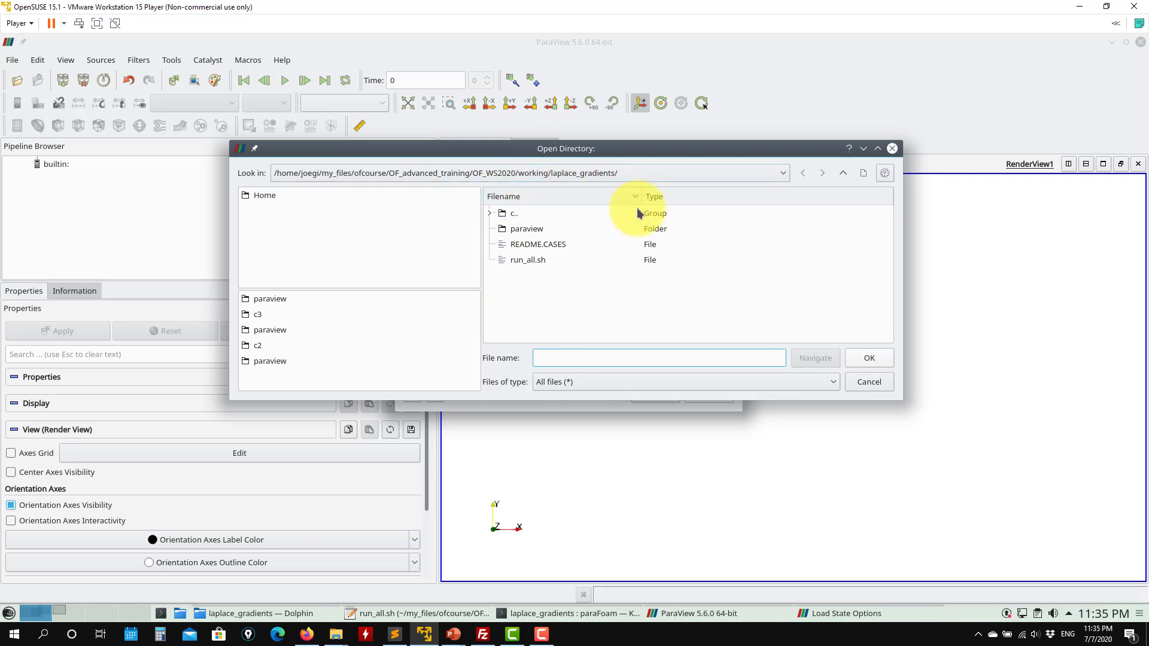
{"action": "left_click", "coordinate": [870, 356]}
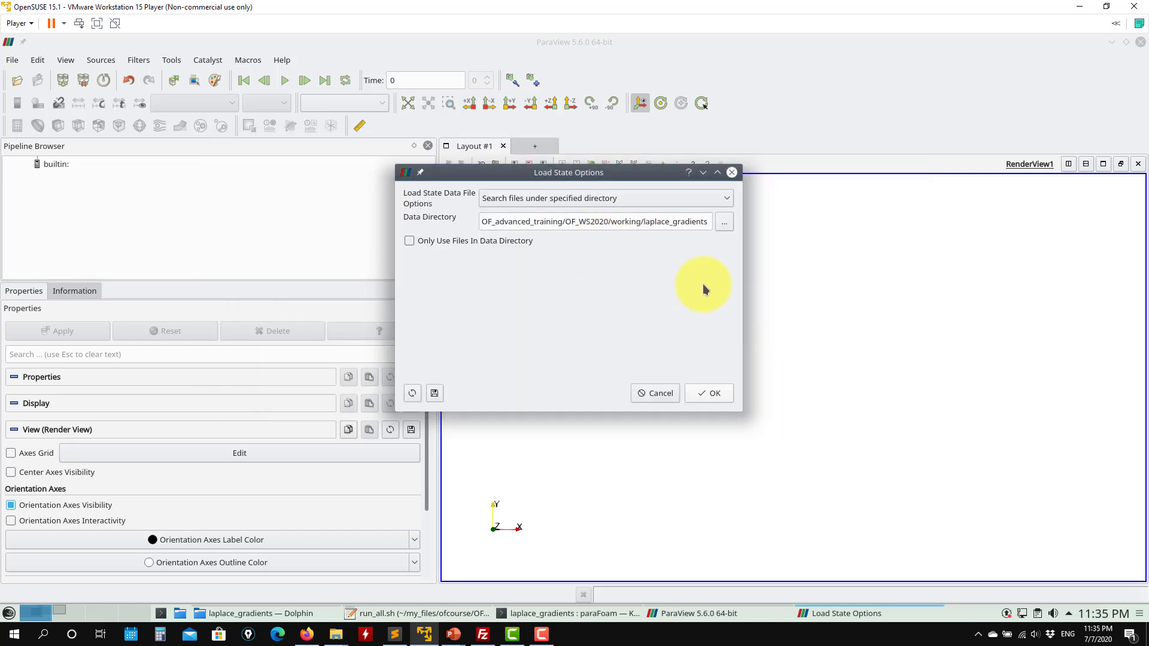
{"action": "left_click", "coordinate": [715, 393]}
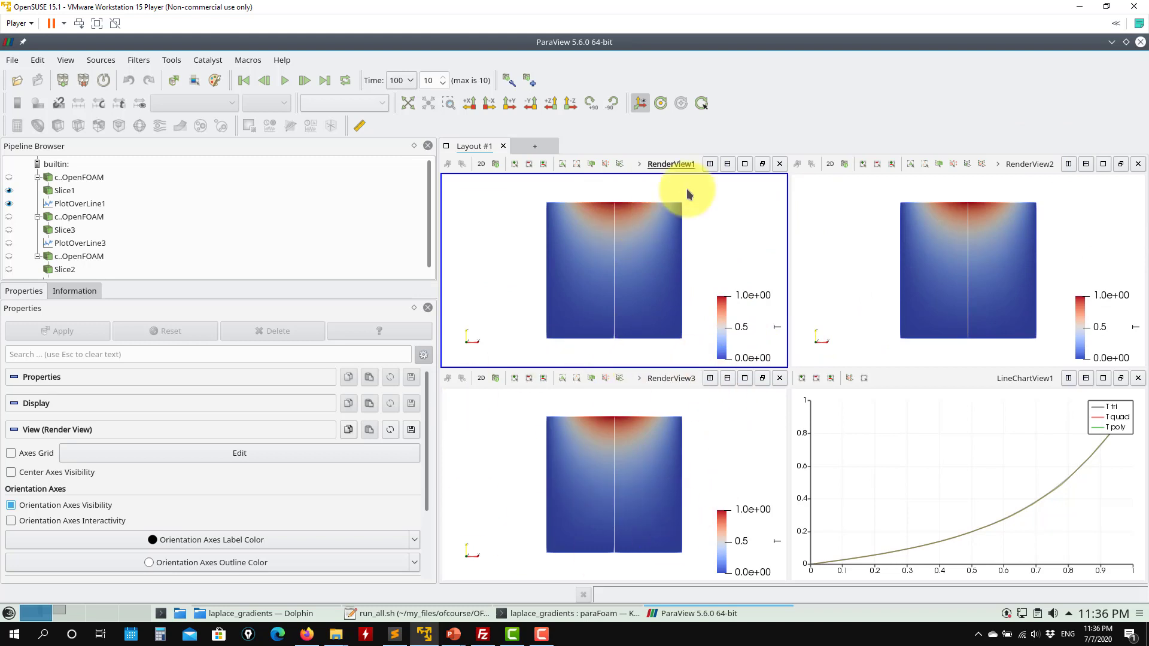
{"action": "scroll", "coordinate": [686, 188], "scroll_direction": "up", "scroll_amount": 5}
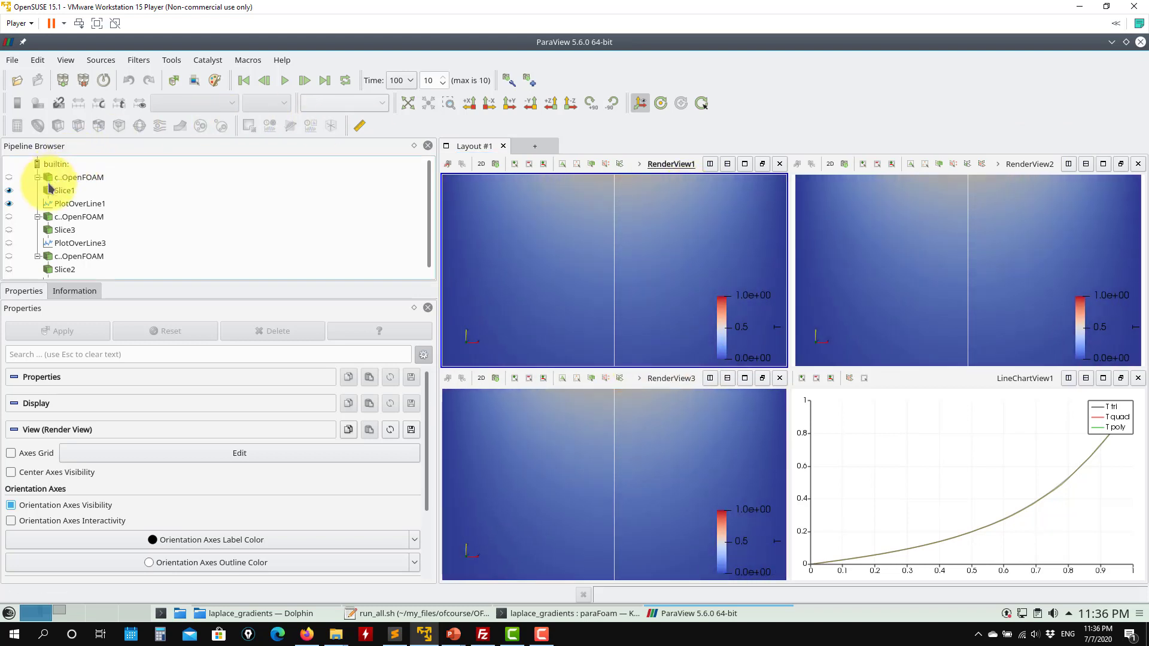
Zoom the line chart to x 0.9–1, where T tri, quad and poly nearly coincide.
{"action": "left_click", "coordinate": [1017, 513]}
{"action": "scroll", "coordinate": [903, 521], "scroll_direction": "up", "scroll_amount": 5}
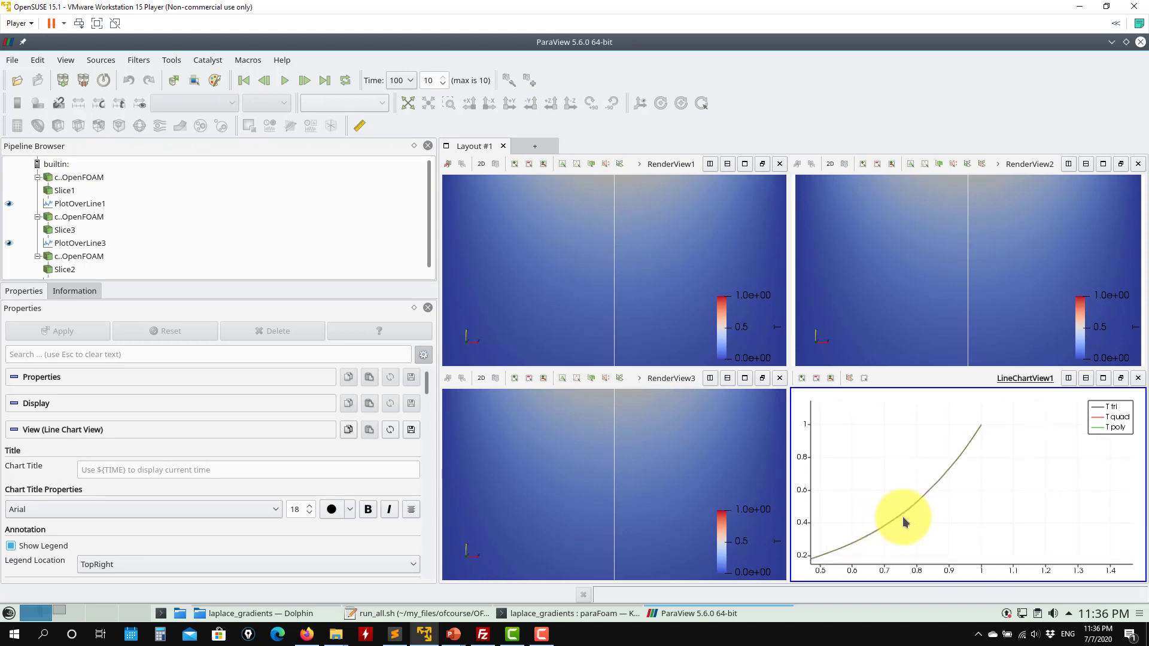
{"action": "scroll", "coordinate": [936, 485], "scroll_direction": "up", "scroll_amount": 2}
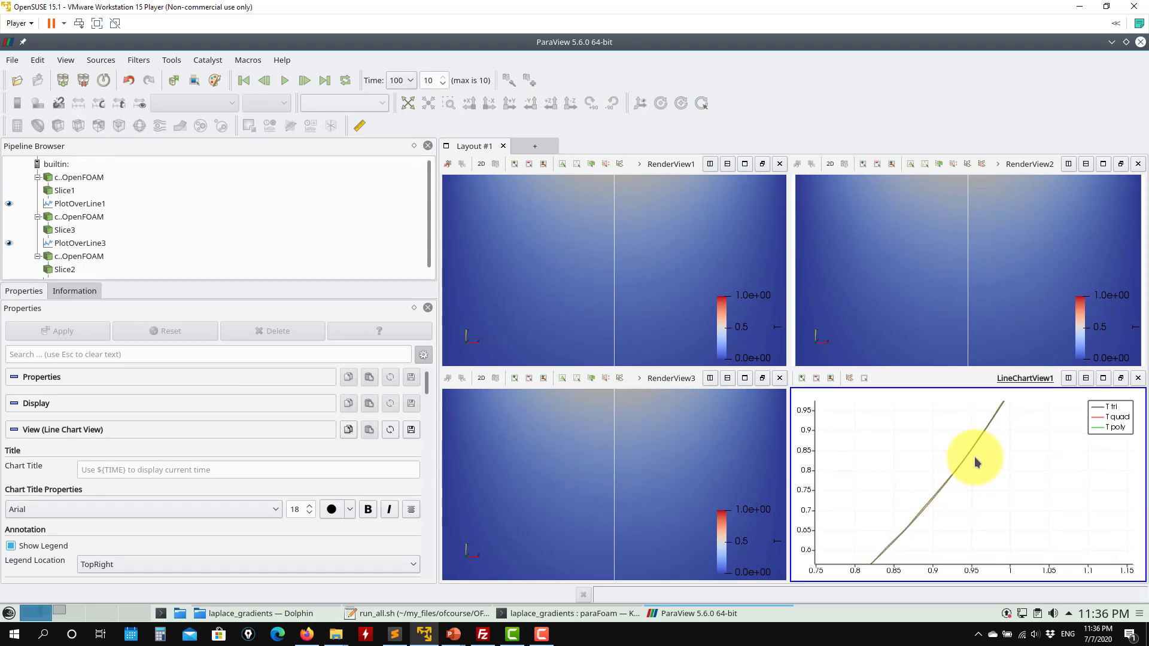
{"action": "scroll", "coordinate": [975, 462], "scroll_direction": "up", "scroll_amount": 4}
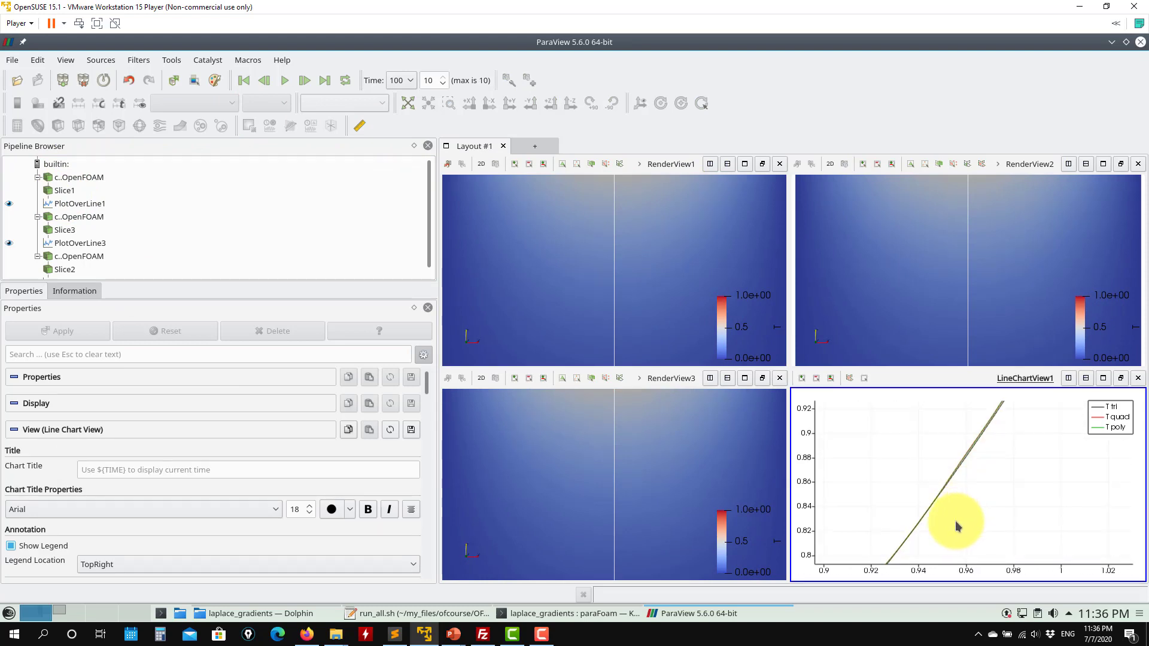
{"action": "scroll", "coordinate": [995, 461], "scroll_direction": "up", "scroll_amount": 4}
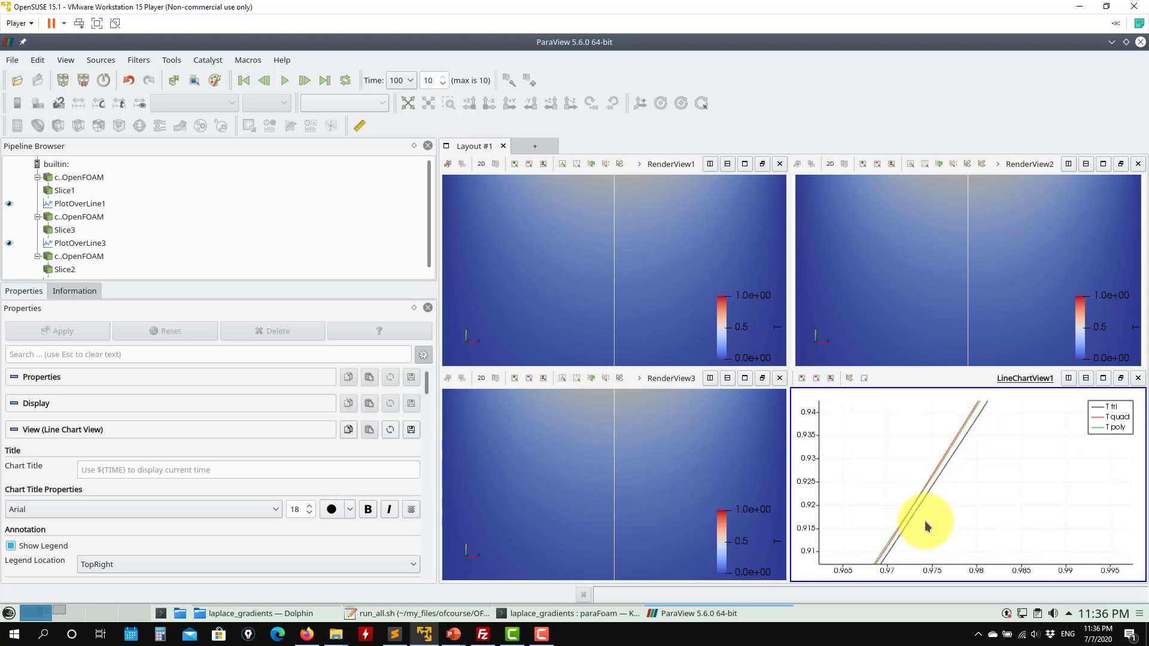
{"action": "scroll", "coordinate": [927, 527], "scroll_direction": "up", "scroll_amount": 2}
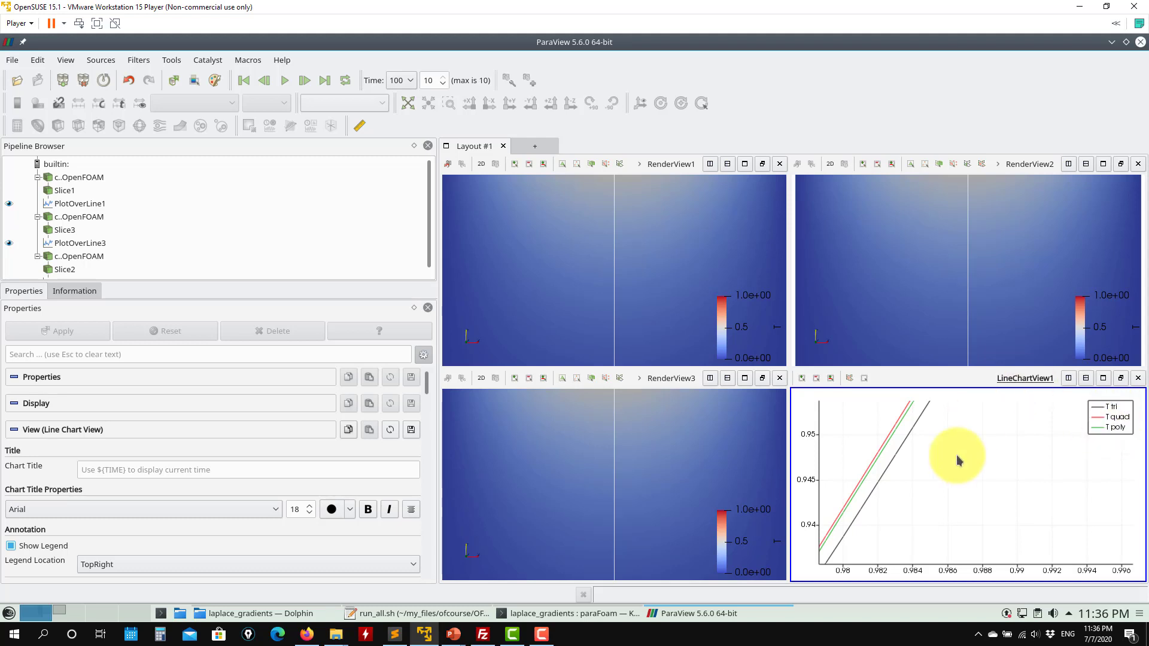
{"action": "left_click_drag", "start_coordinate": [956, 461], "coordinate": [982, 474]}
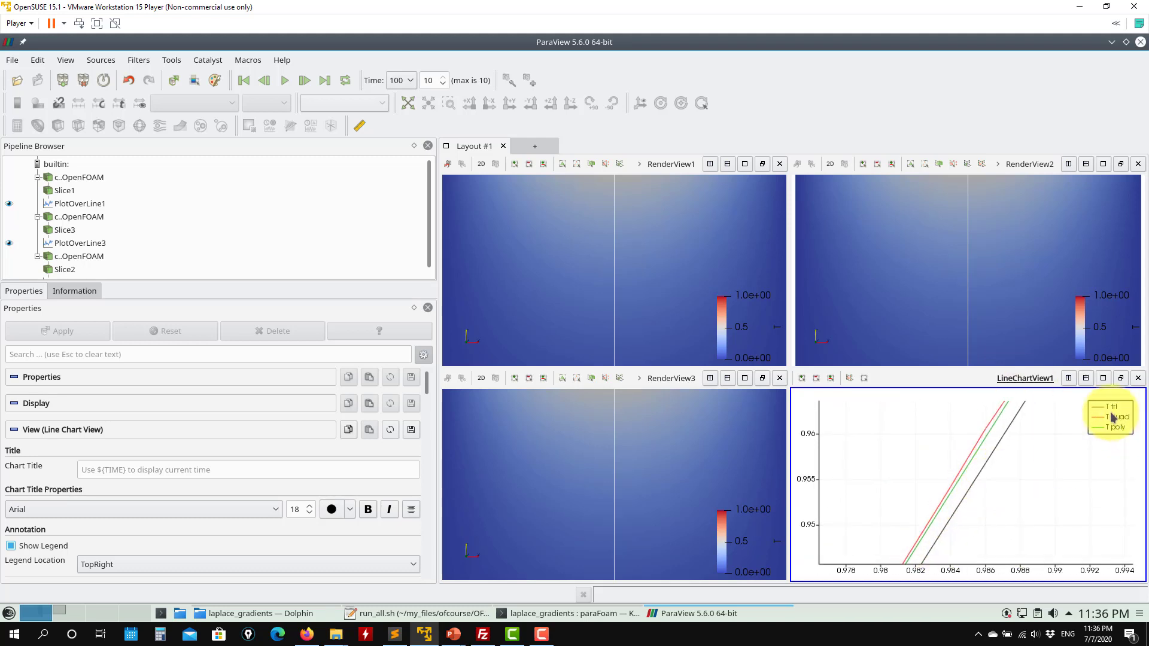
{"action": "scroll", "coordinate": [978, 530], "scroll_direction": "down", "scroll_amount": 5}
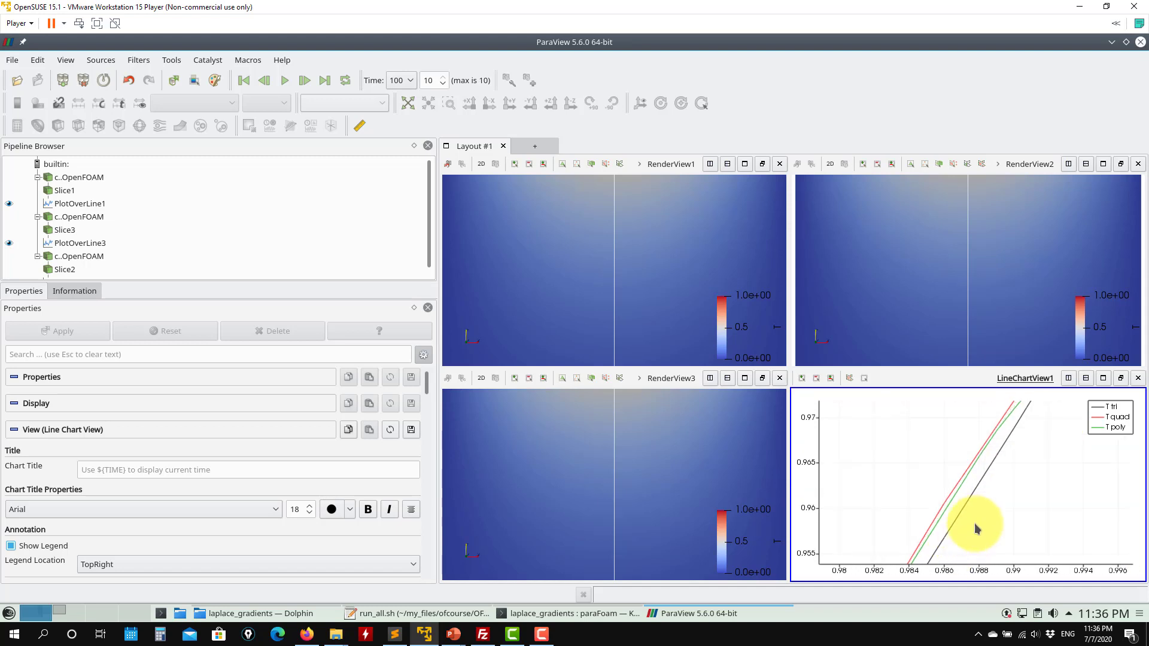
{"action": "scroll", "coordinate": [985, 499], "scroll_direction": "down", "scroll_amount": 8}
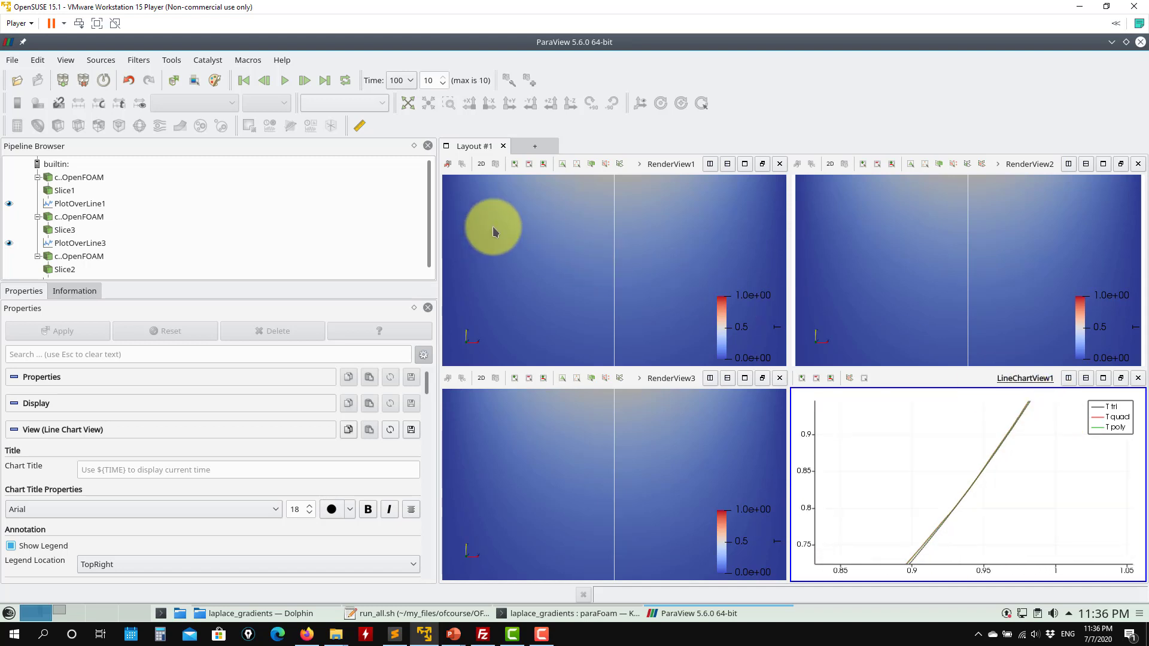
{"action": "left_click", "coordinate": [487, 231]}
Show Slice1 and Slice2 as Surface With Edges in their render views.
{"action": "left_click", "coordinate": [64, 191]}
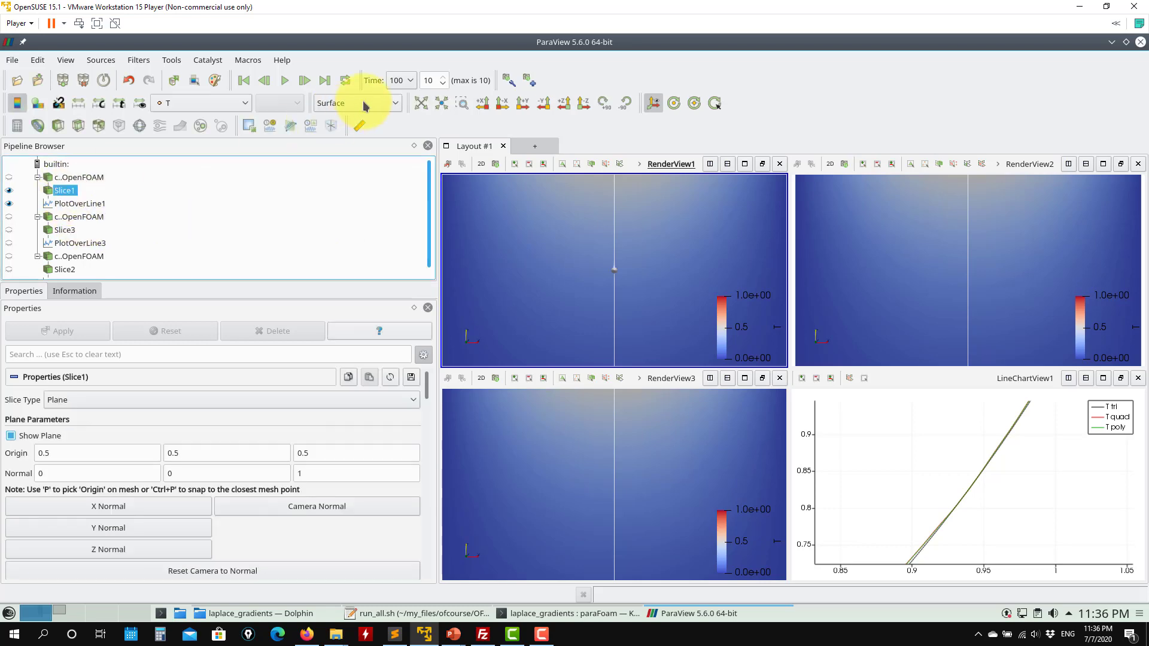
{"action": "left_click", "coordinate": [359, 103]}
{"action": "left_click", "coordinate": [361, 206]}
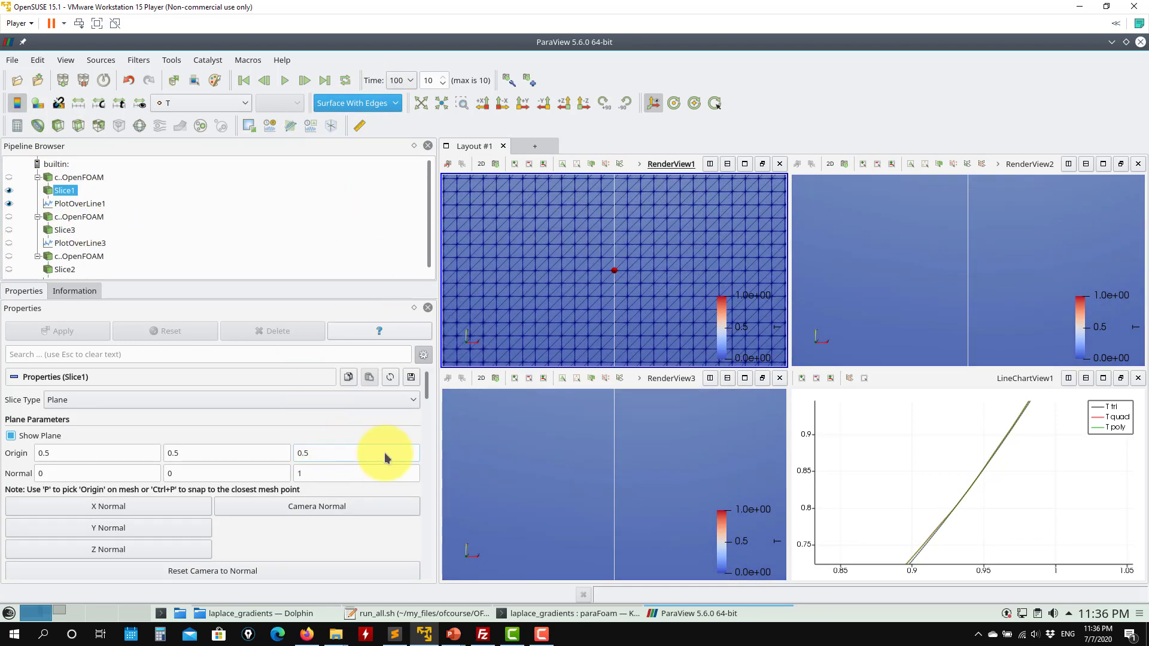
{"action": "left_click", "coordinate": [897, 261]}
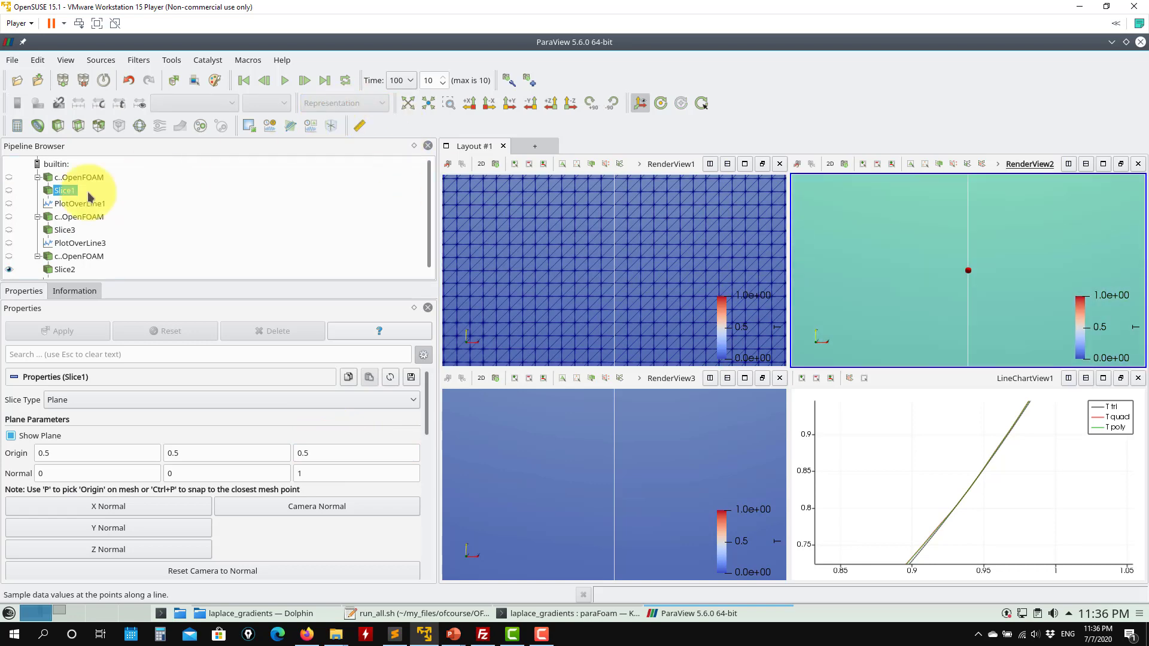
{"action": "left_click", "coordinate": [64, 269]}
{"action": "left_click", "coordinate": [382, 106]}
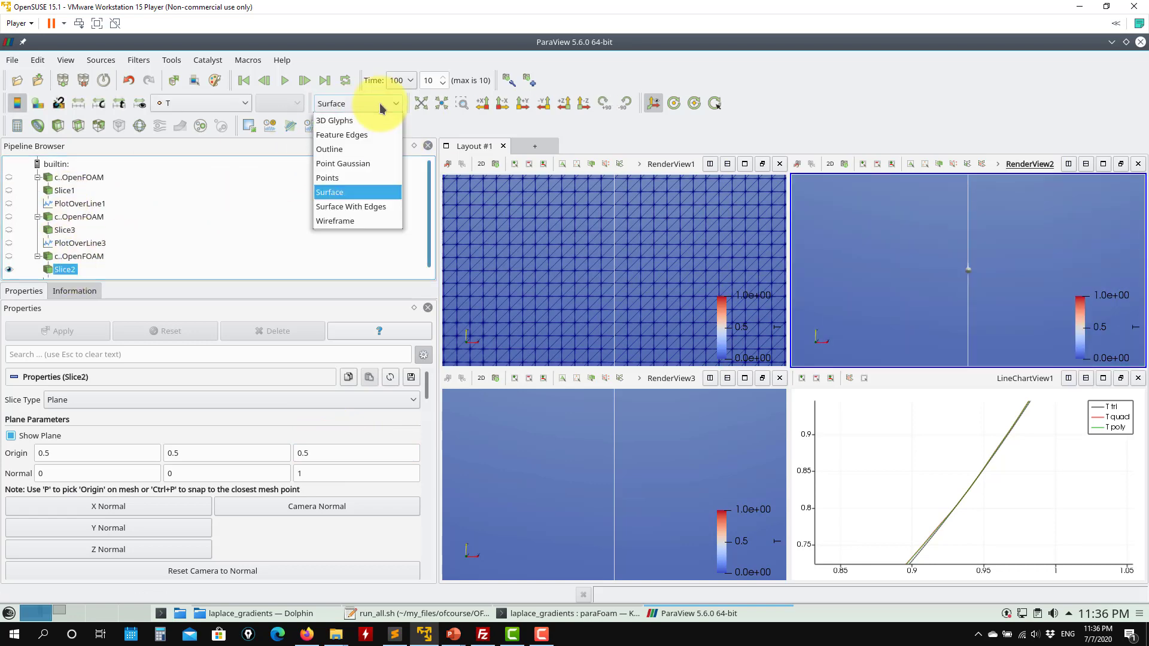
{"action": "left_click", "coordinate": [371, 206]}
In RenderView3, hide the plane widget and Slice3, showing the parent c3 case mesh instead.
{"action": "left_click", "coordinate": [471, 411]}
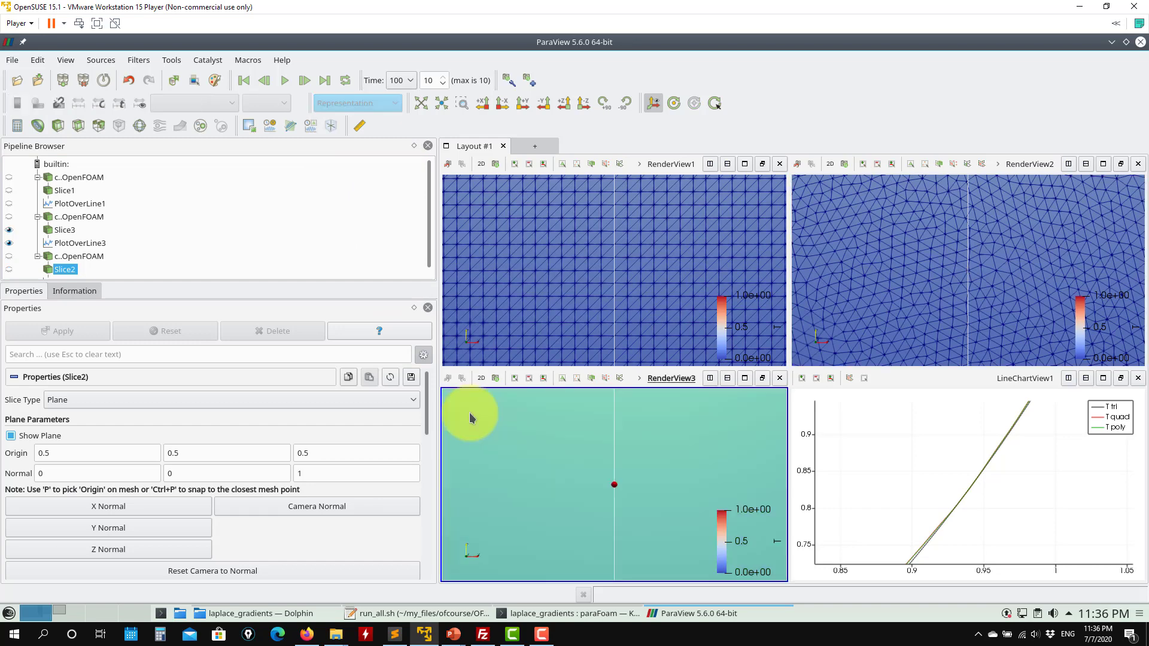
{"action": "left_click", "coordinate": [30, 441]}
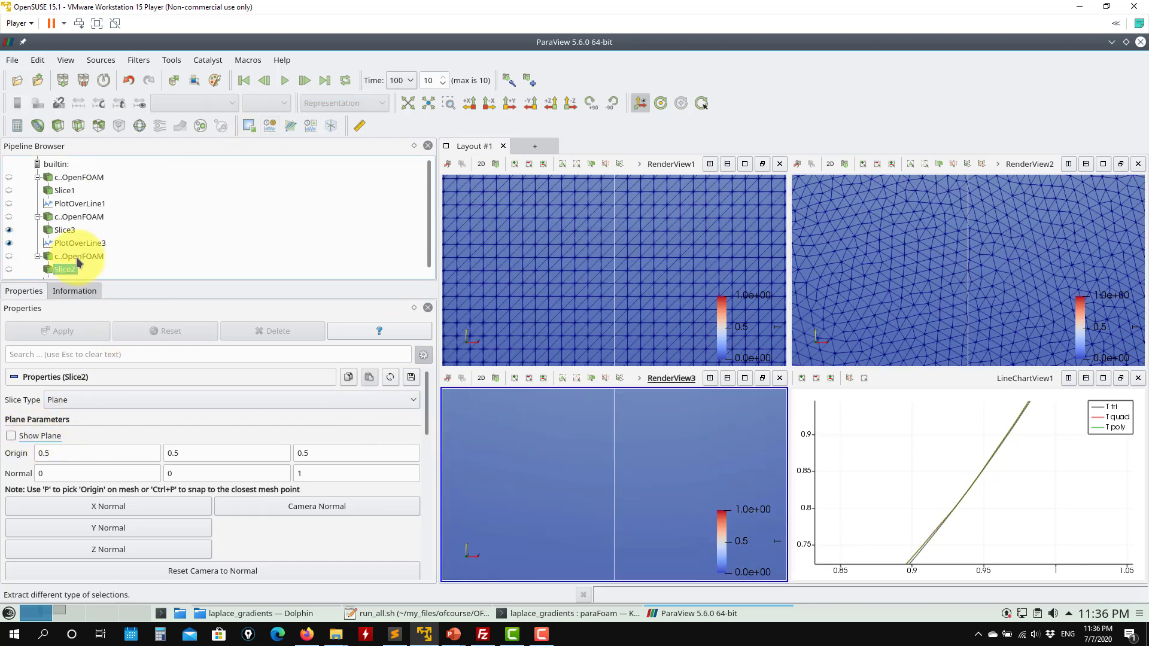
{"action": "scroll", "coordinate": [137, 240], "scroll_direction": "down", "scroll_amount": 1}
{"action": "left_click", "coordinate": [67, 228]}
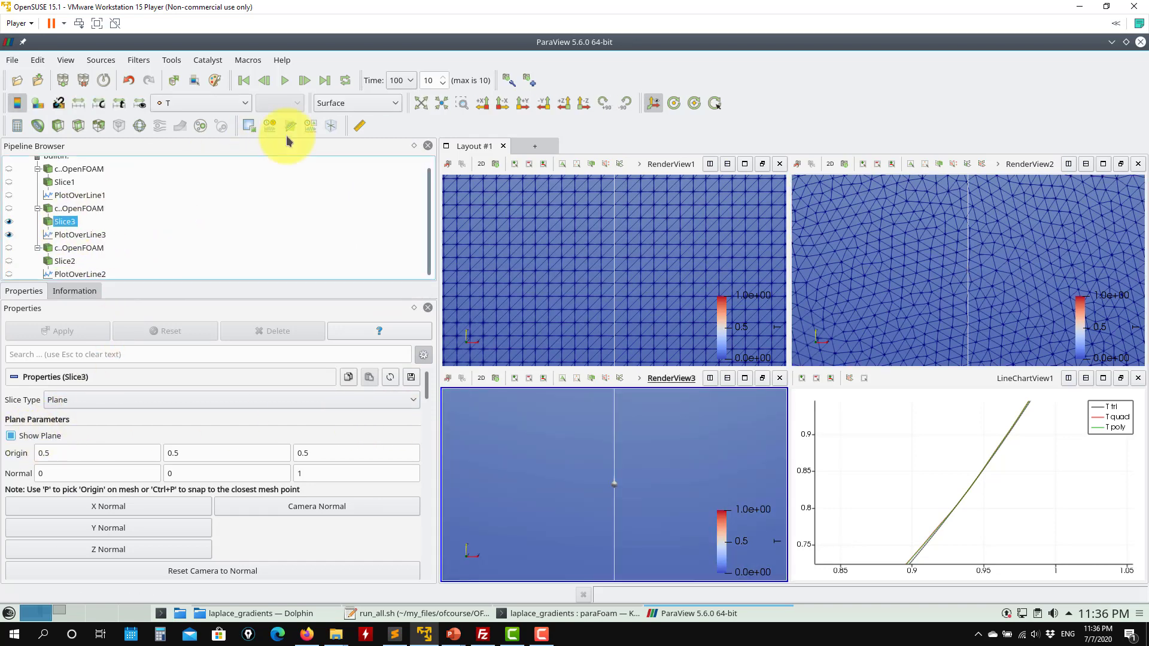
{"action": "left_click", "coordinate": [360, 106]}
{"action": "left_click", "coordinate": [369, 228]}
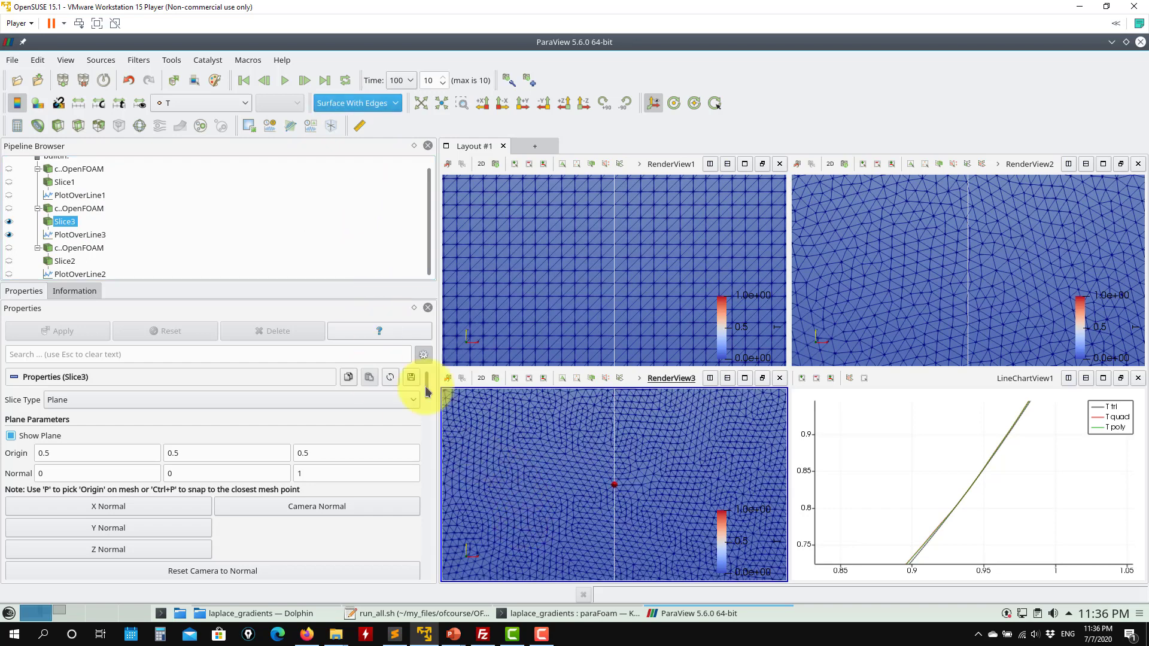
{"action": "left_click", "coordinate": [9, 221]}
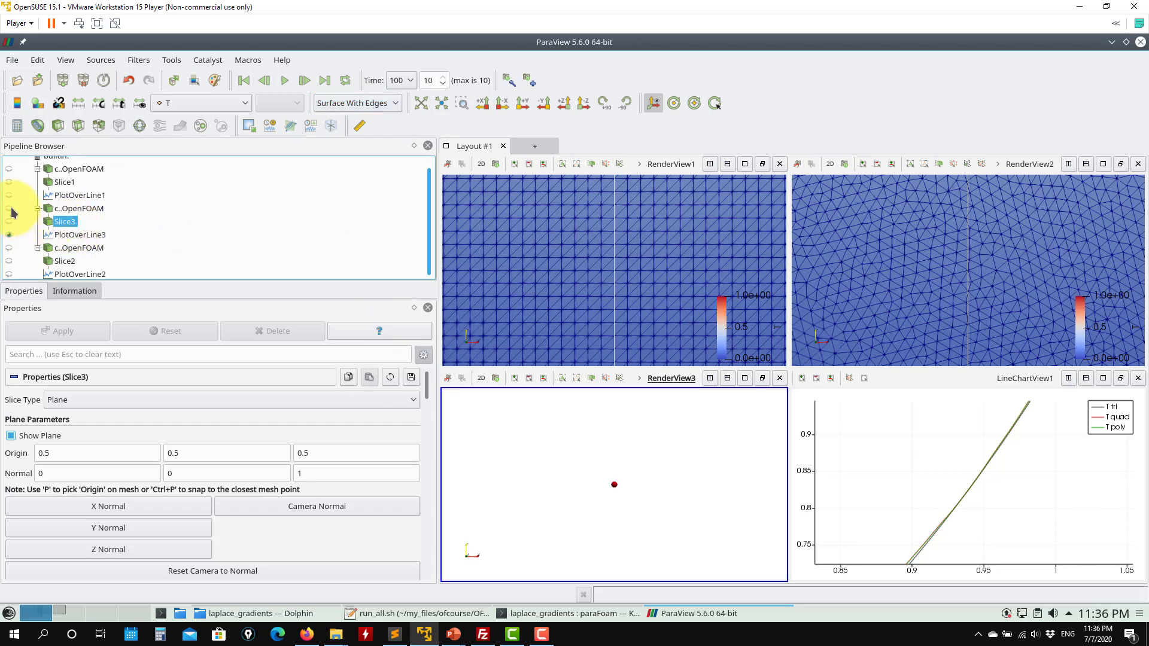
{"action": "left_click", "coordinate": [9, 208]}
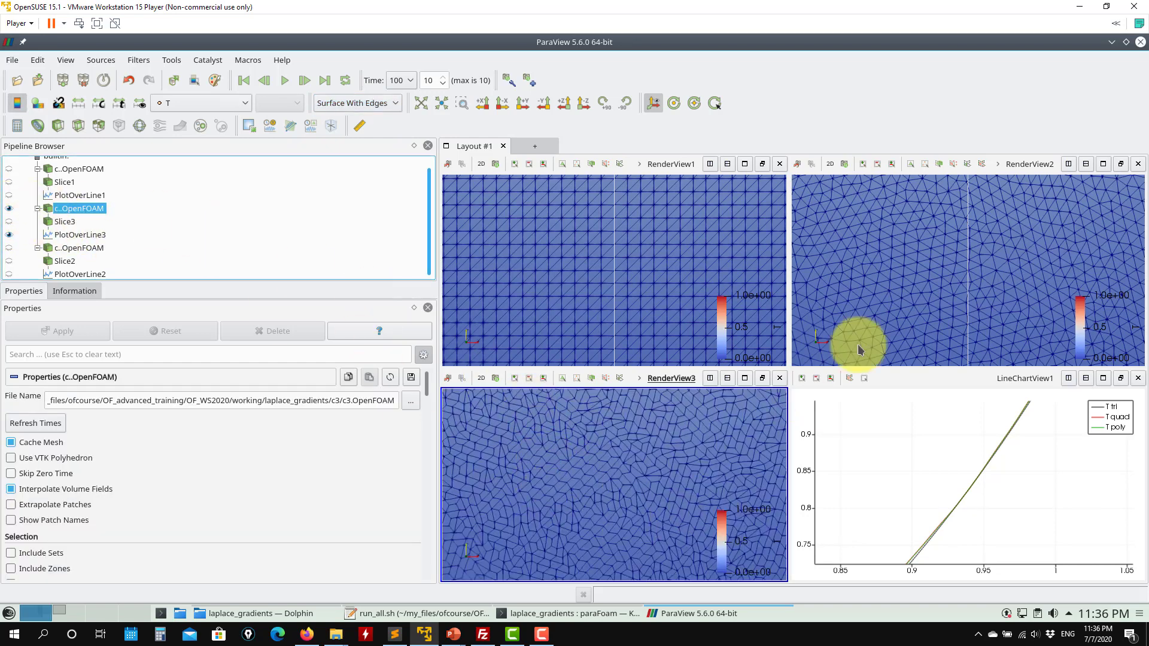
In the second view, hide Slice2 and display the c2 case as Surface With Edges.
{"action": "left_click", "coordinate": [881, 281]}
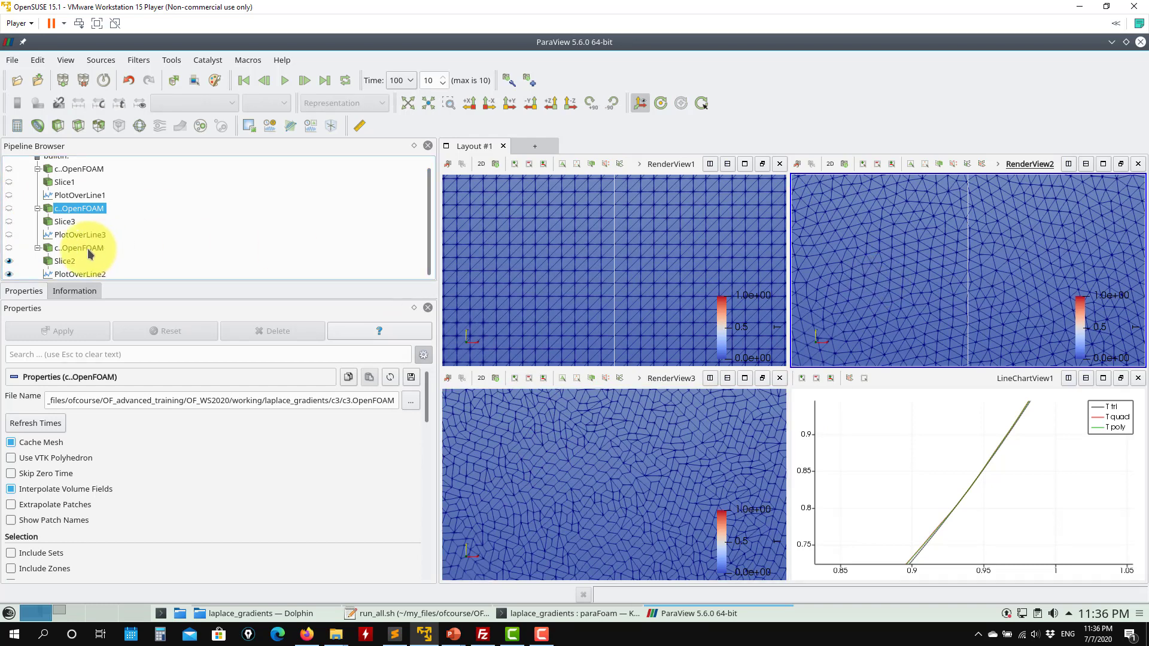
{"action": "left_click", "coordinate": [9, 262]}
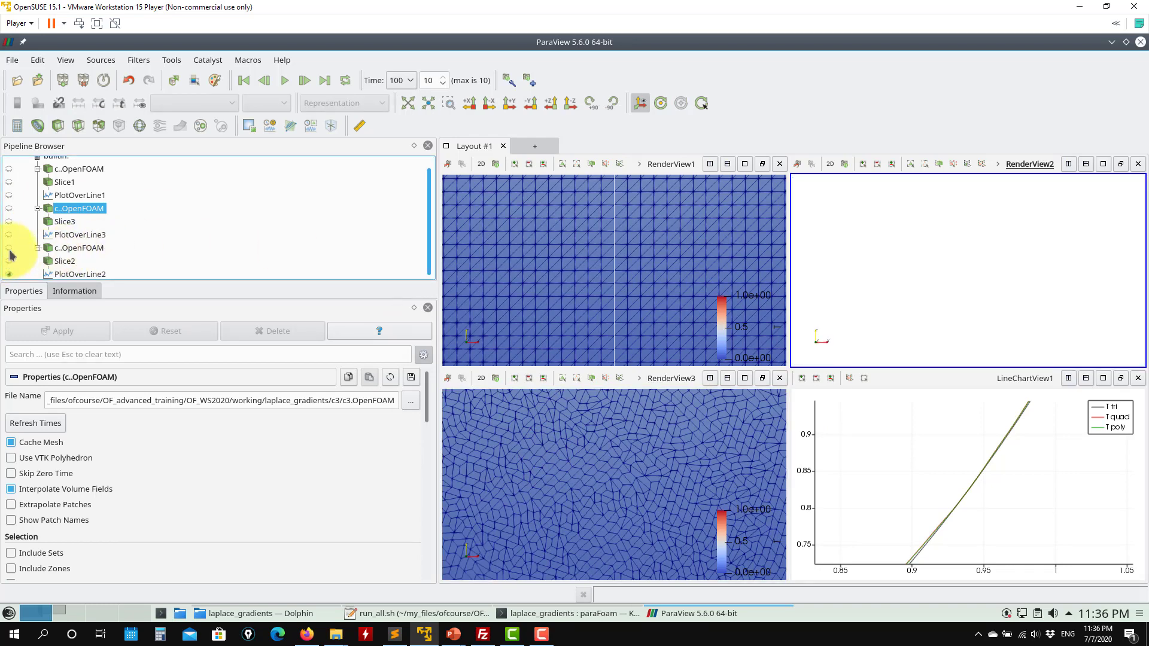
{"action": "left_click", "coordinate": [9, 248]}
{"action": "left_click", "coordinate": [356, 104]}
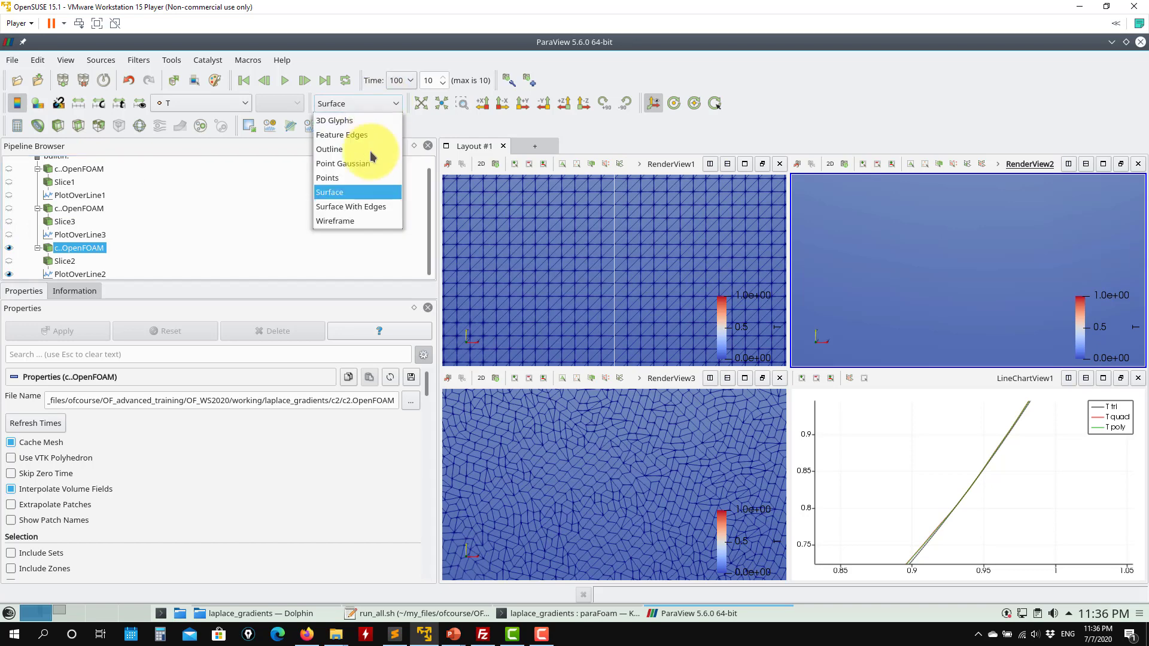
{"action": "left_click", "coordinate": [371, 209]}
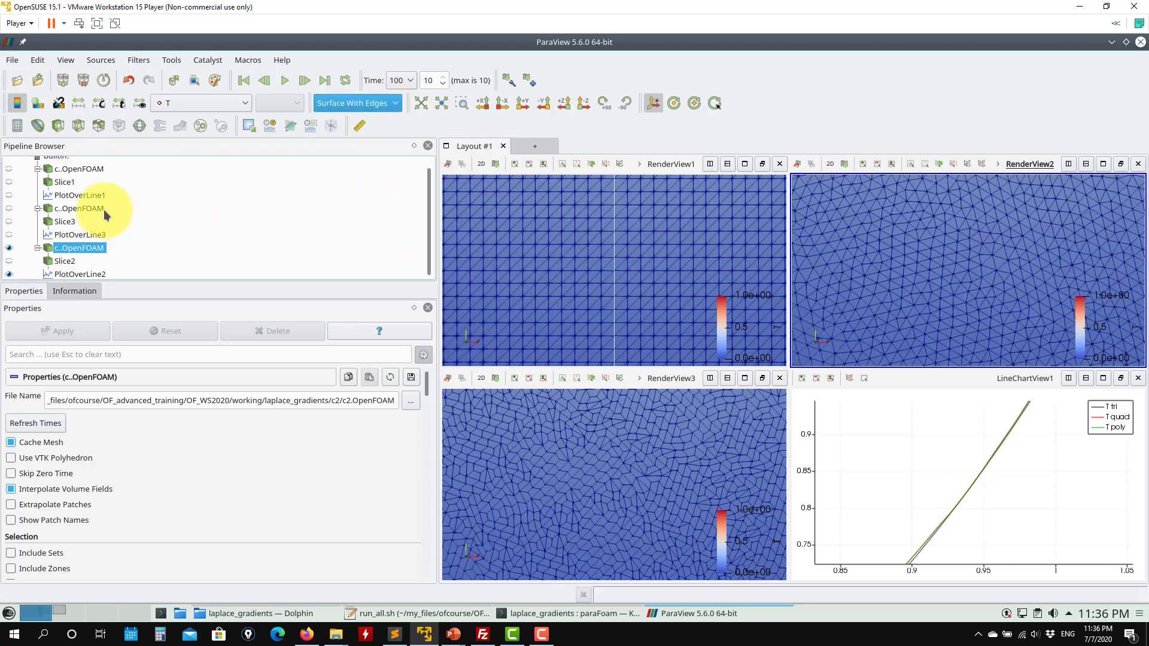
{"action": "scroll", "coordinate": [87, 209], "scroll_direction": "up", "scroll_amount": 1}
{"action": "left_click", "coordinate": [534, 198]}
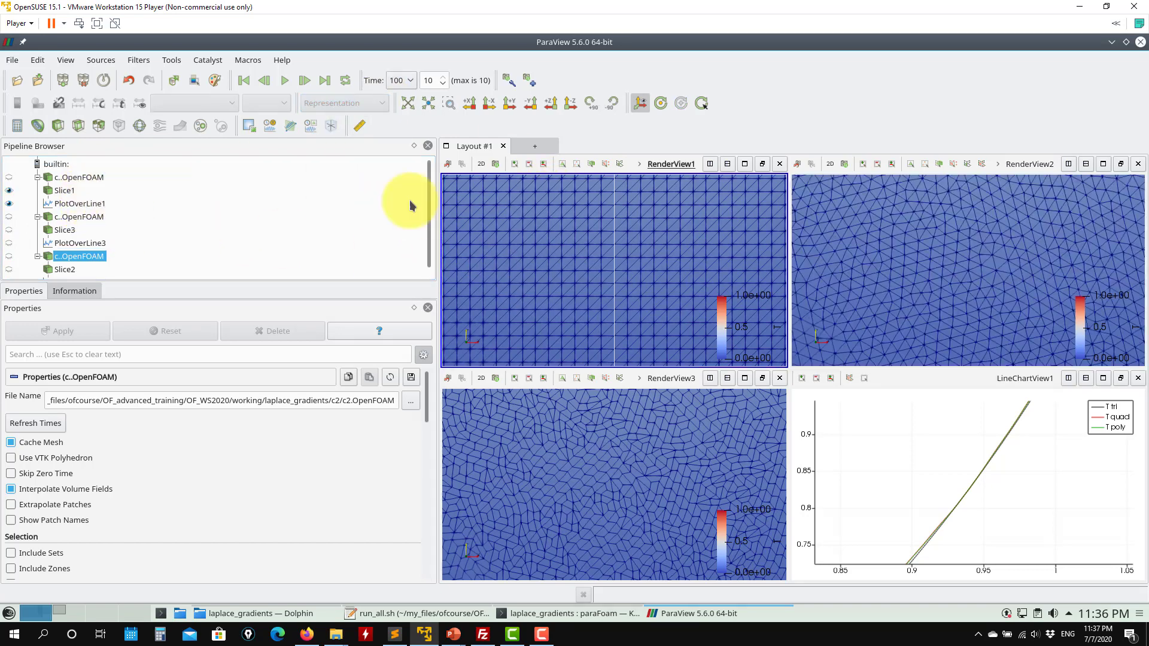
In the first view, hide Slice1 and display the c1 case as Surface With Edges.
{"action": "left_click", "coordinate": [9, 177]}
{"action": "left_click", "coordinate": [84, 177]}
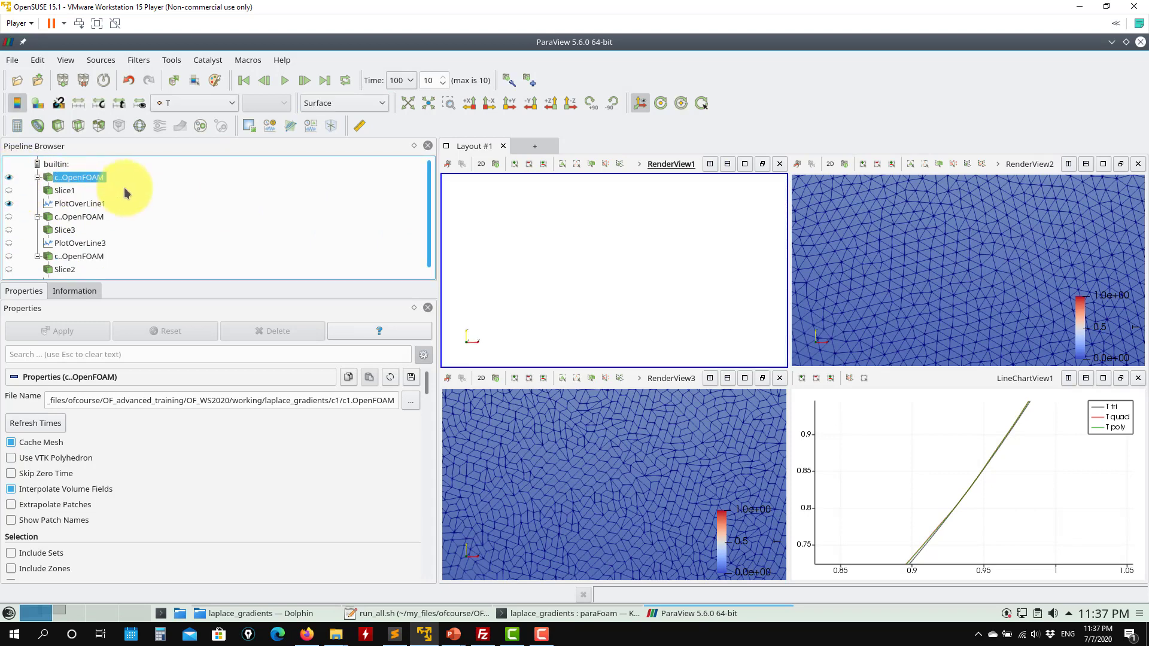
{"action": "left_click", "coordinate": [203, 103]}
{"action": "left_click", "coordinate": [357, 103]}
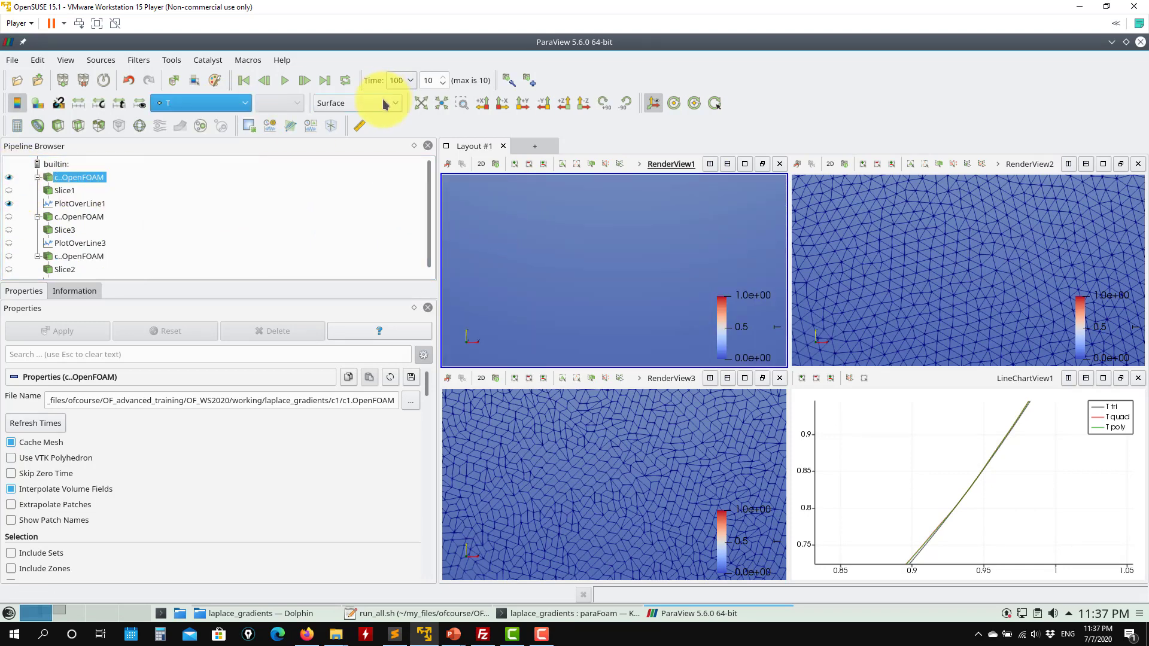
{"action": "left_click", "coordinate": [358, 103]}
{"action": "left_click", "coordinate": [369, 208]}
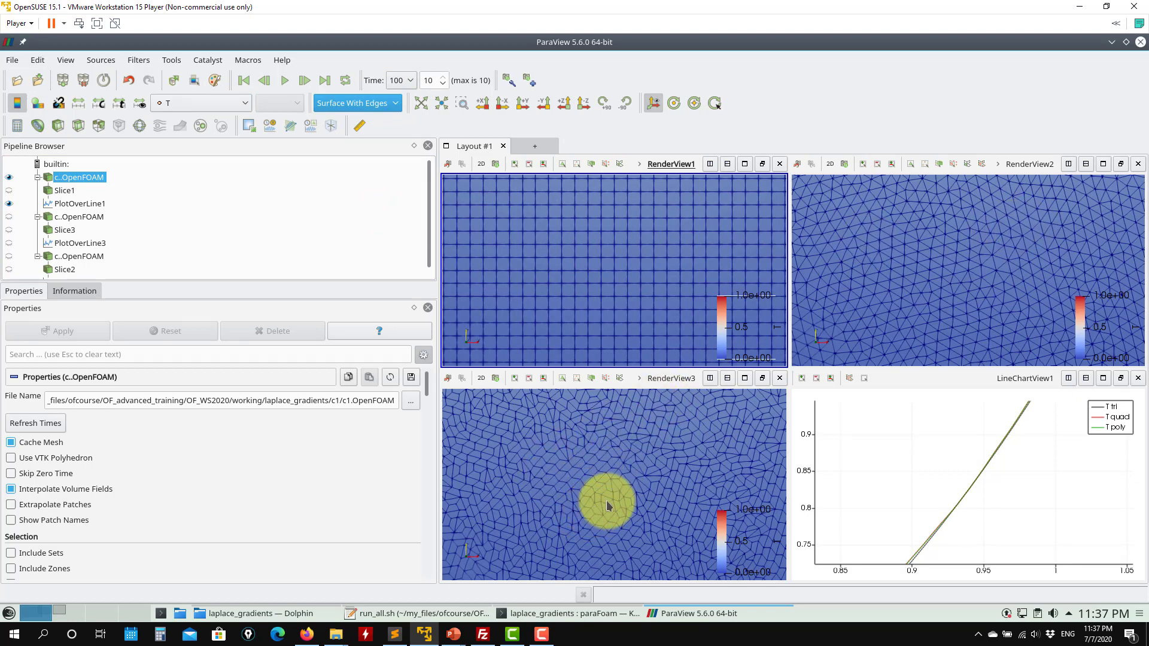
Zoom and pan the linked render views toward the top edge of the meshes.
{"action": "scroll", "coordinate": [607, 503], "scroll_direction": "up", "scroll_amount": 5}
{"action": "scroll", "coordinate": [617, 495], "scroll_direction": "down", "scroll_amount": 2}
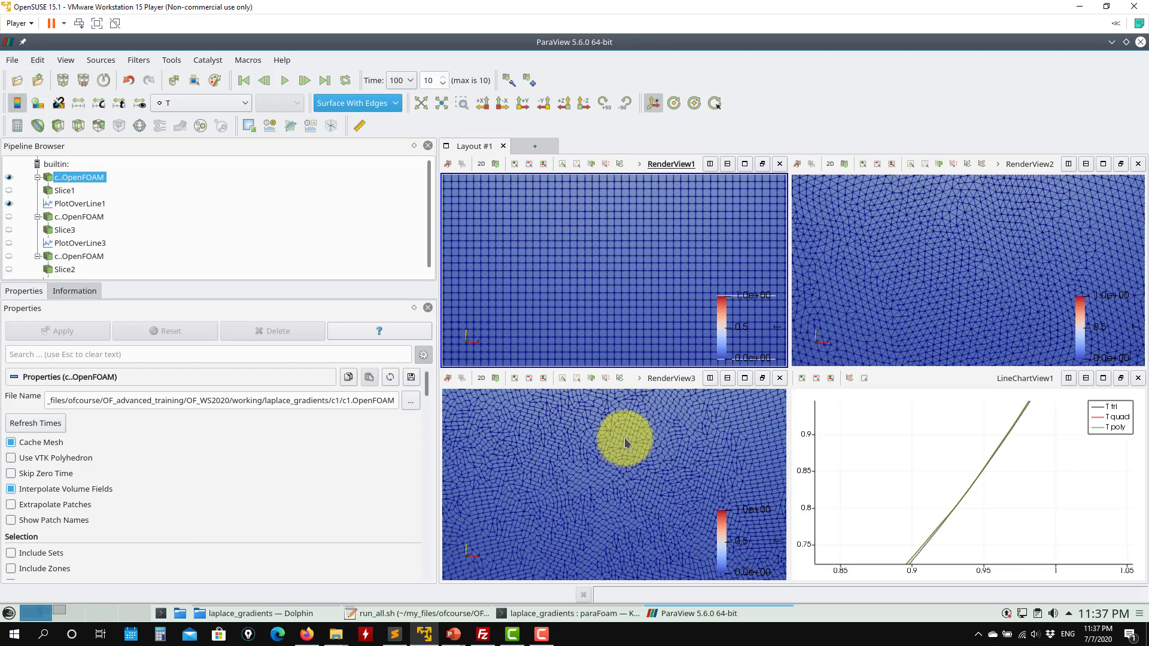
{"action": "left_click", "coordinate": [619, 515]}
{"action": "scroll", "coordinate": [619, 515], "scroll_direction": "down", "scroll_amount": 3}
{"action": "scroll", "coordinate": [641, 448], "scroll_direction": "up", "scroll_amount": 3}
{"action": "mouse_move", "coordinate": [641, 492]}
{"action": "left_mouse_down"}
{"action": "mouse_move", "coordinate": [636, 559]}
{"action": "mouse_move", "coordinate": [641, 474]}
{"action": "mouse_move", "coordinate": [619, 487]}
{"action": "left_mouse_up"}
{"action": "scroll", "coordinate": [608, 477], "scroll_direction": "up", "scroll_amount": 5}
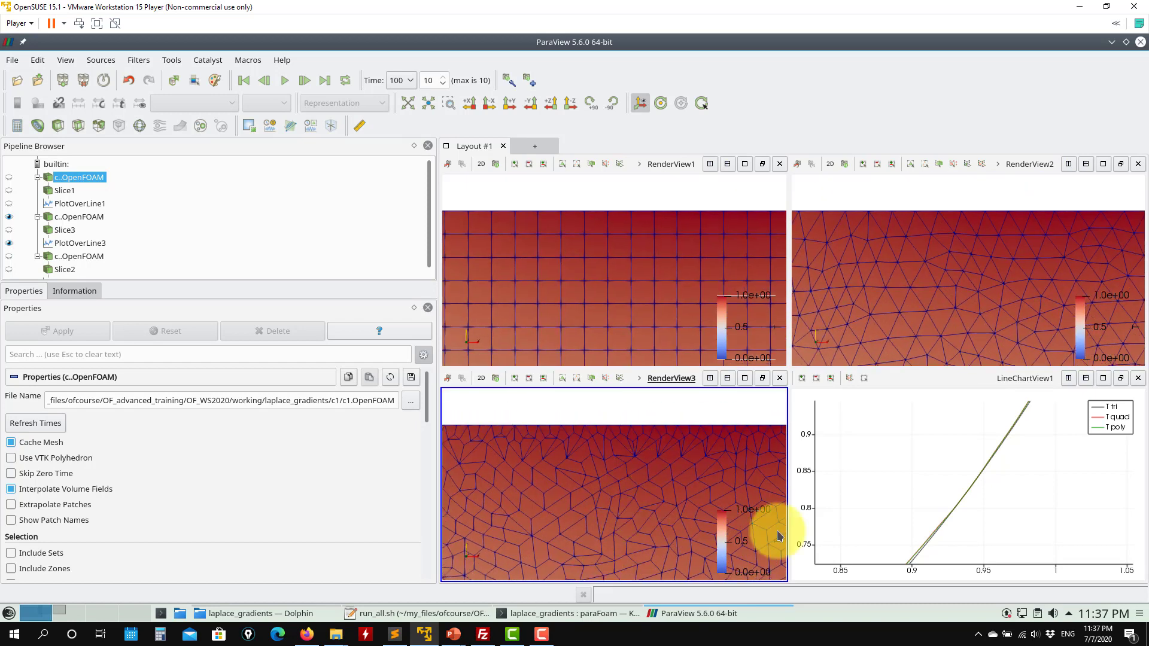
Reset the line chart so the T curves span the full 0–1 range.
{"action": "left_click", "coordinate": [917, 484]}
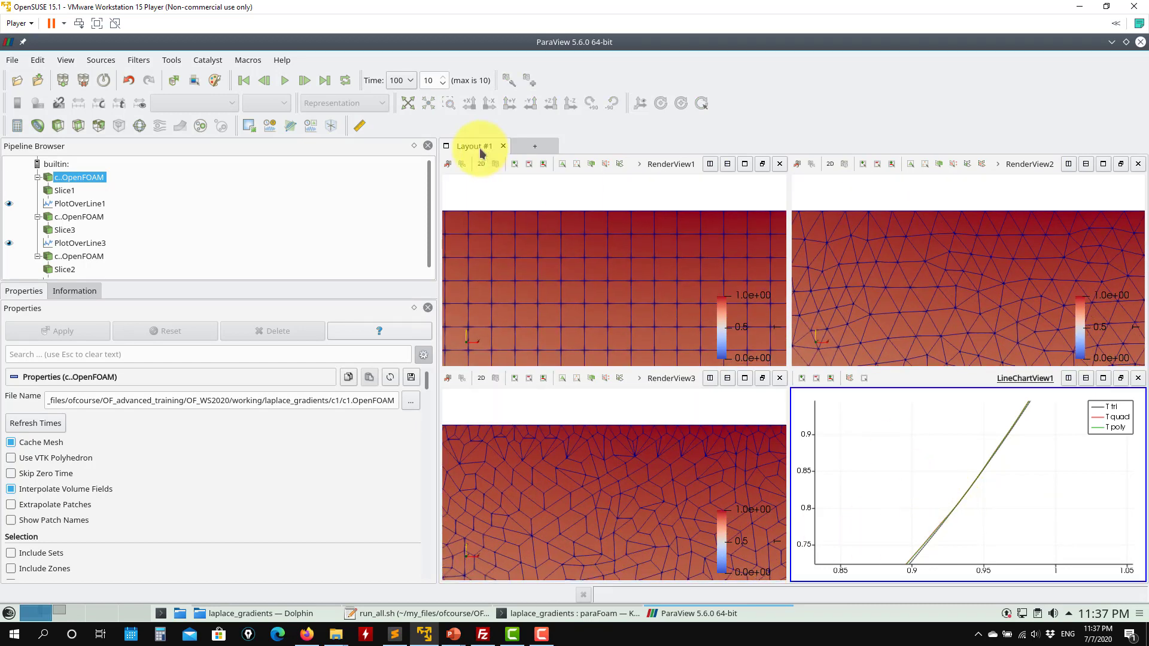
{"action": "left_click", "coordinate": [421, 108]}
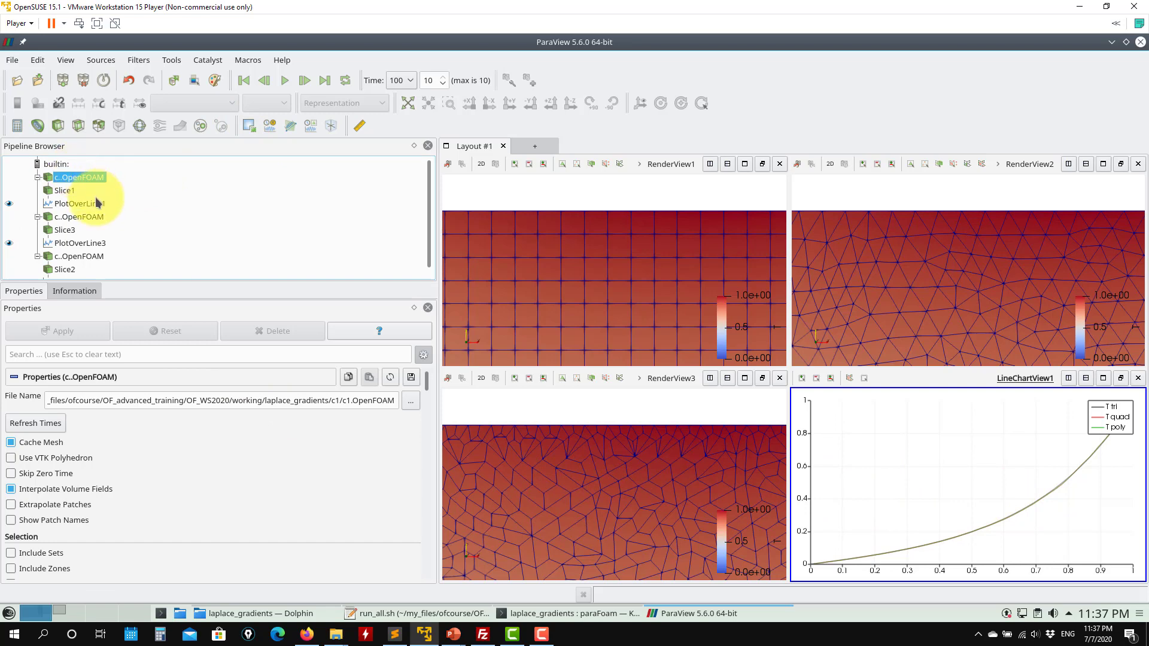
{"action": "left_click", "coordinate": [567, 255]}
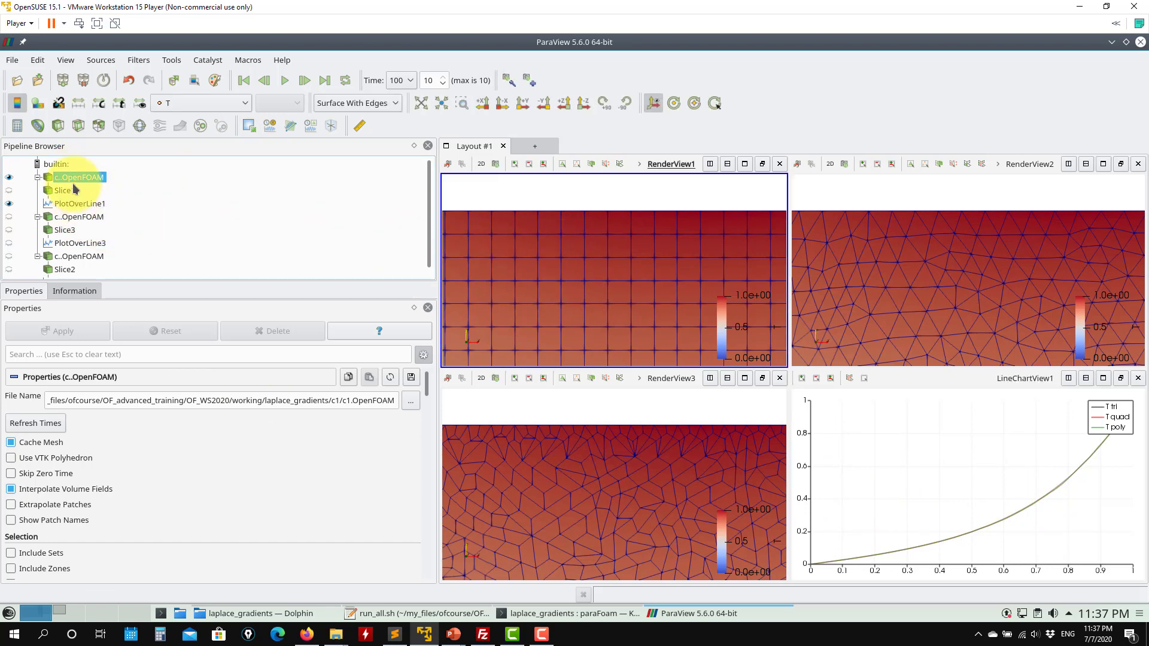
Colour the c1 case by gradTy and fit the meshes in all views.
{"action": "left_click", "coordinate": [242, 106]}
{"action": "key", "text": "Down"}
{"action": "key", "text": "Down"}
{"action": "key", "text": "Down"}
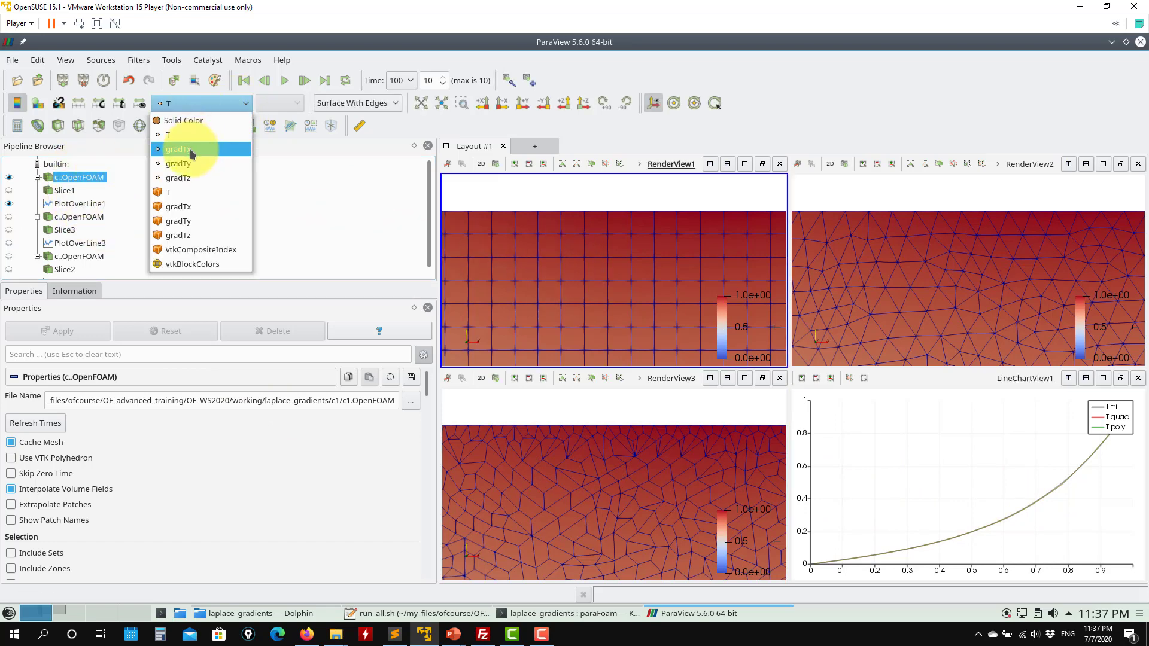
{"action": "key", "text": "Return"}
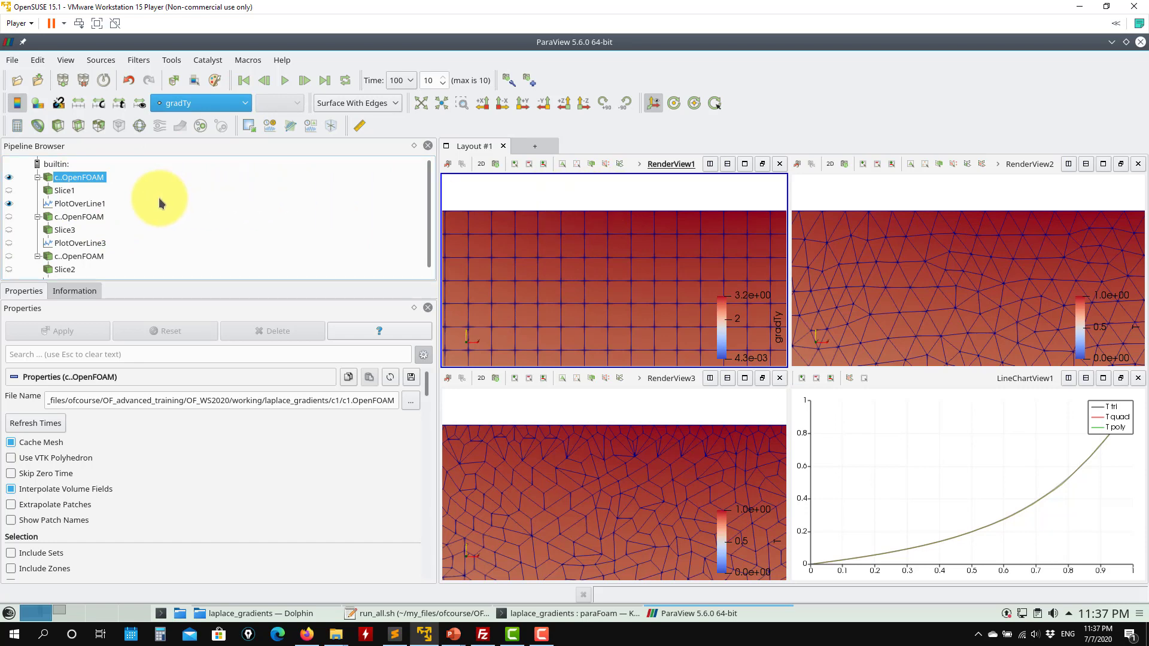
{"action": "left_click", "coordinate": [421, 104]}
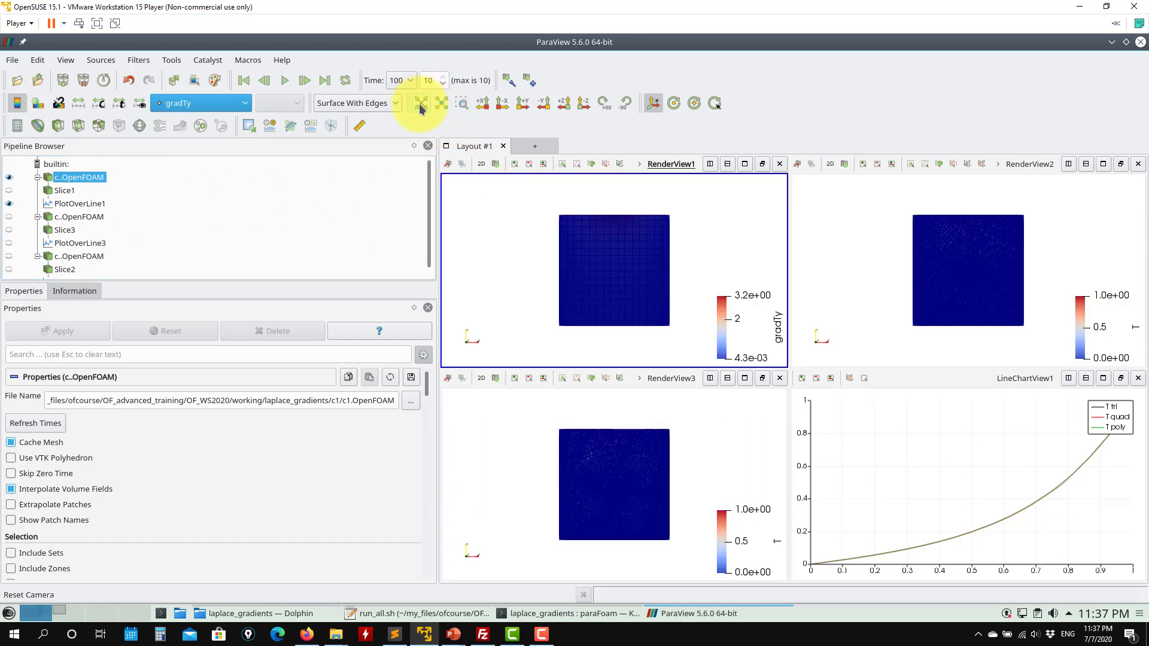
Colour the c2 and c3 cases by gradTy in the second and third views.
{"action": "left_click", "coordinate": [815, 228]}
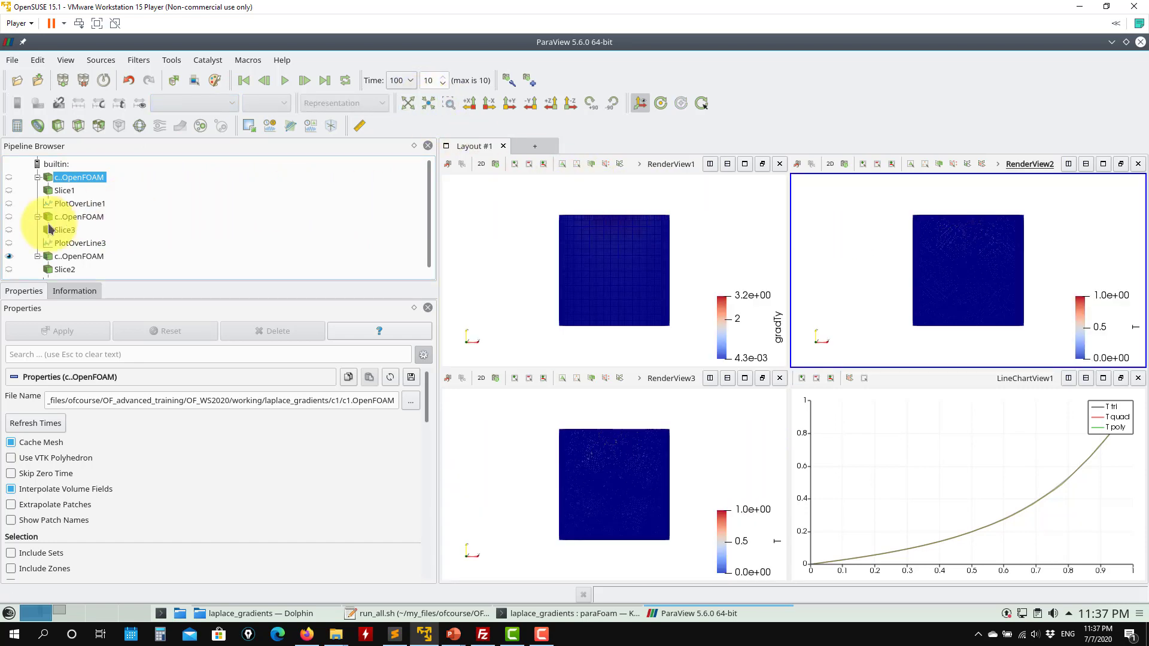
{"action": "left_click", "coordinate": [61, 259]}
{"action": "left_click", "coordinate": [206, 103]}
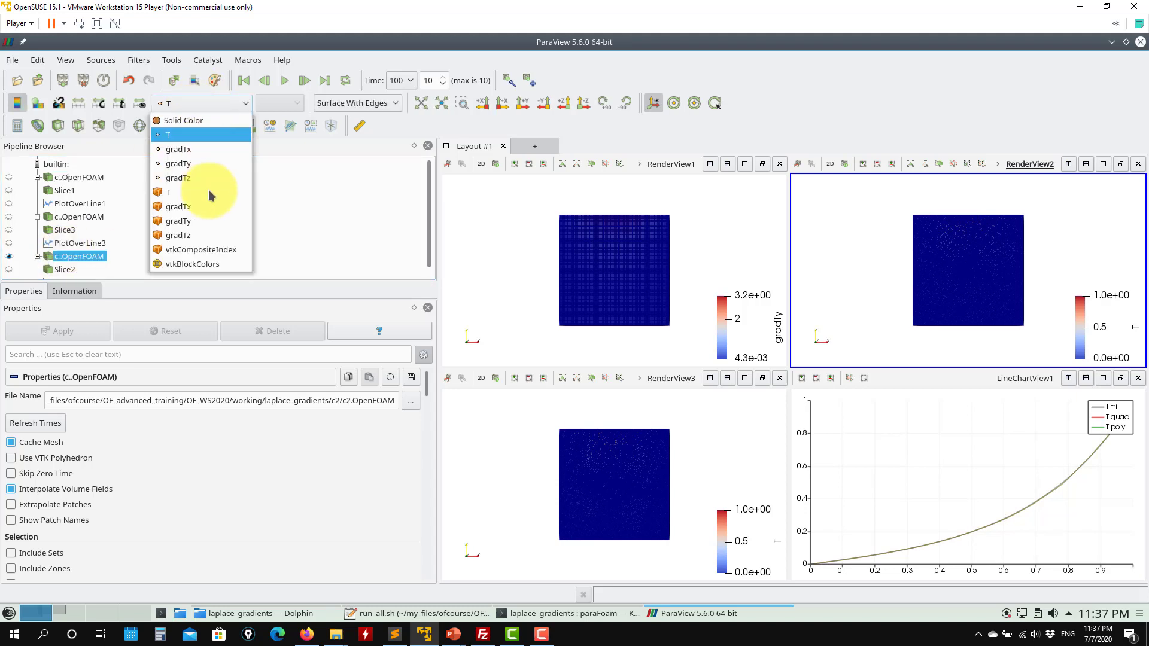
{"action": "left_click", "coordinate": [208, 223]}
{"action": "left_click", "coordinate": [540, 443]}
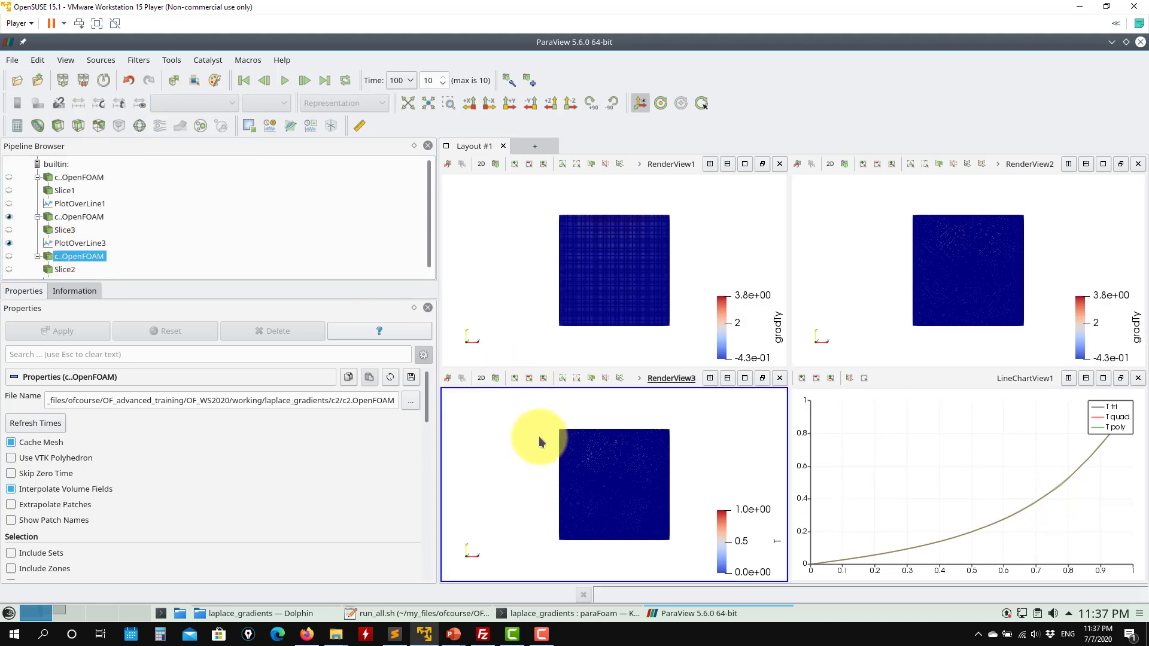
{"action": "left_click", "coordinate": [138, 180]}
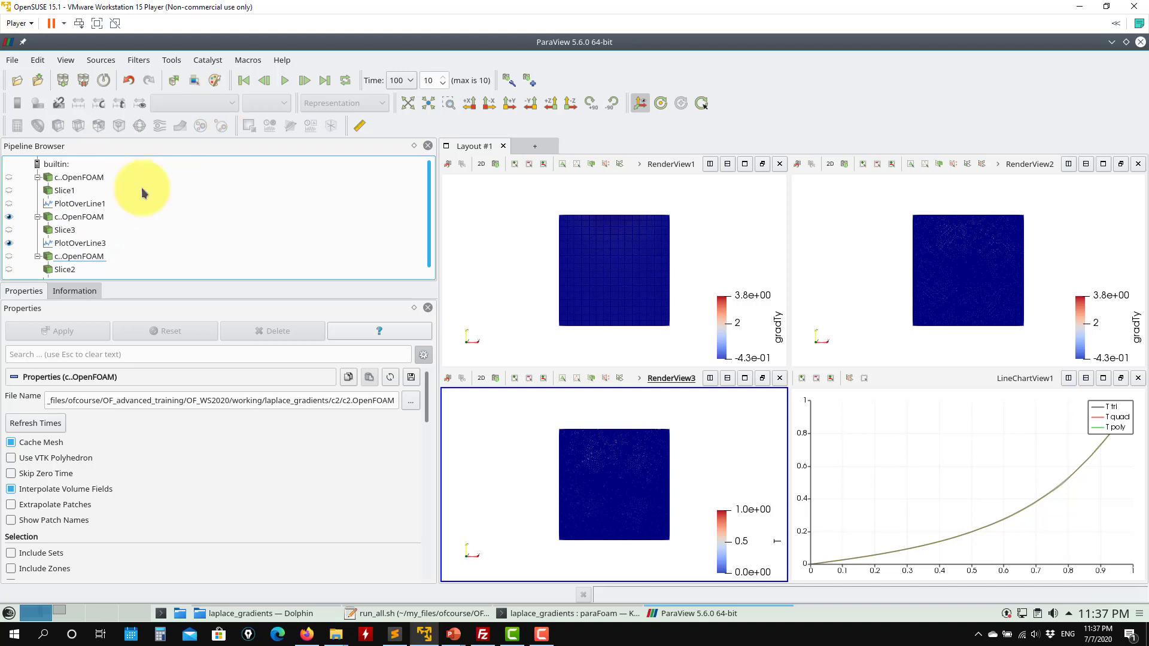
{"action": "left_click", "coordinate": [95, 217]}
{"action": "left_click", "coordinate": [224, 103]}
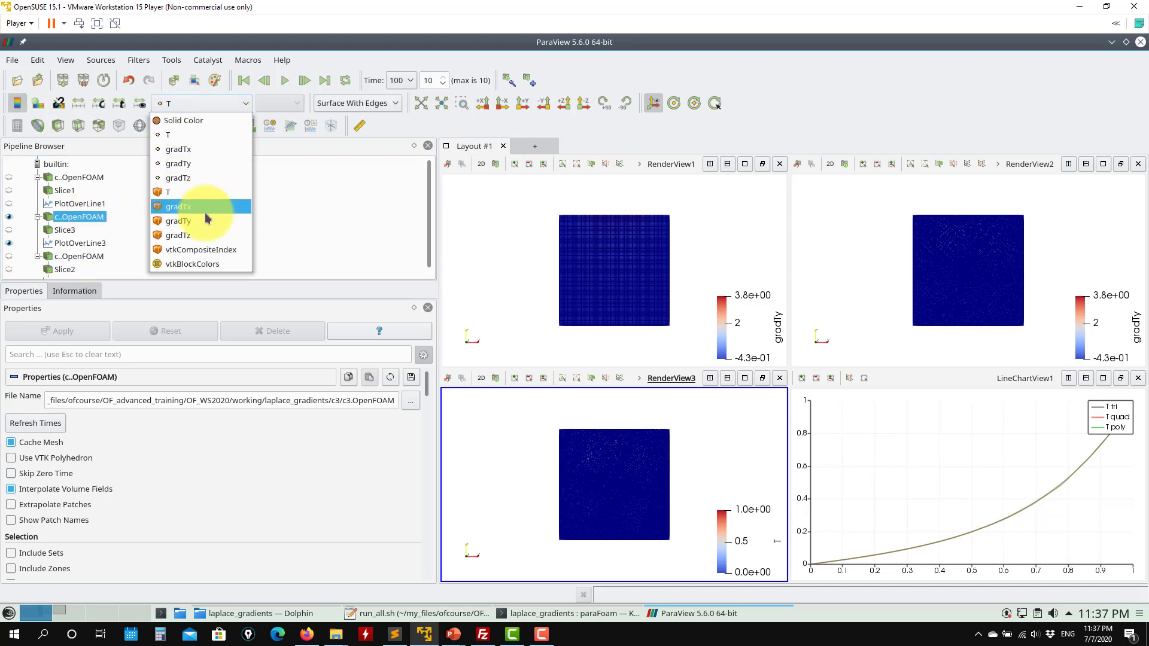
{"action": "left_click", "coordinate": [205, 221]}
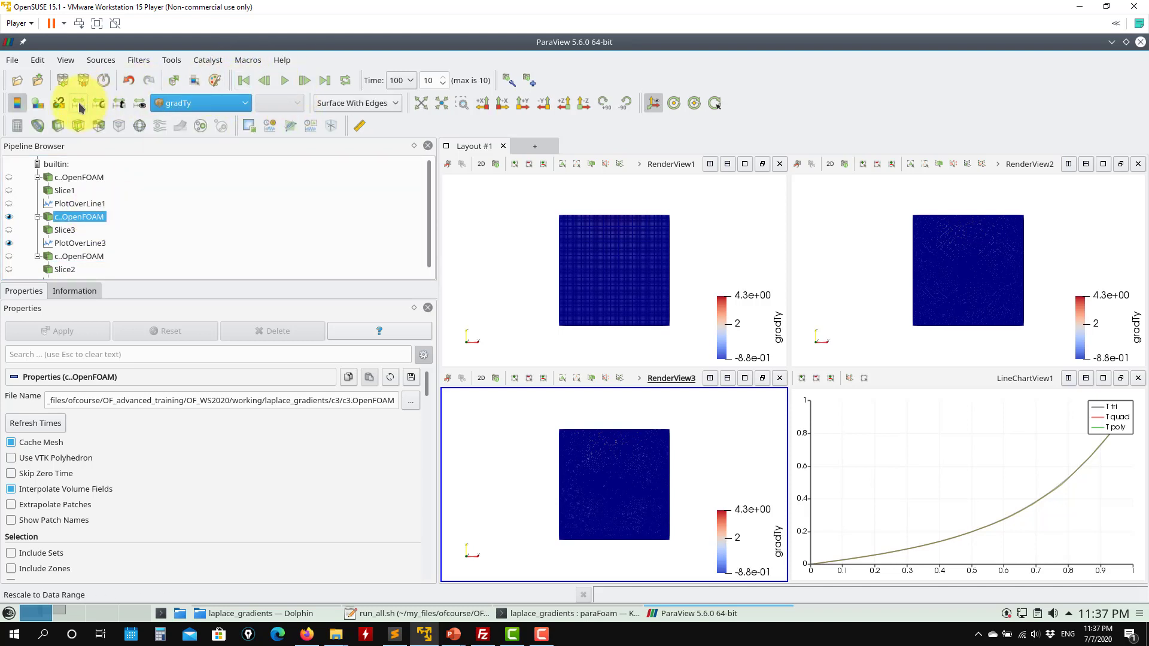
Zoom the linked render views in onto the meshes.
{"action": "left_click", "coordinate": [483, 233]}
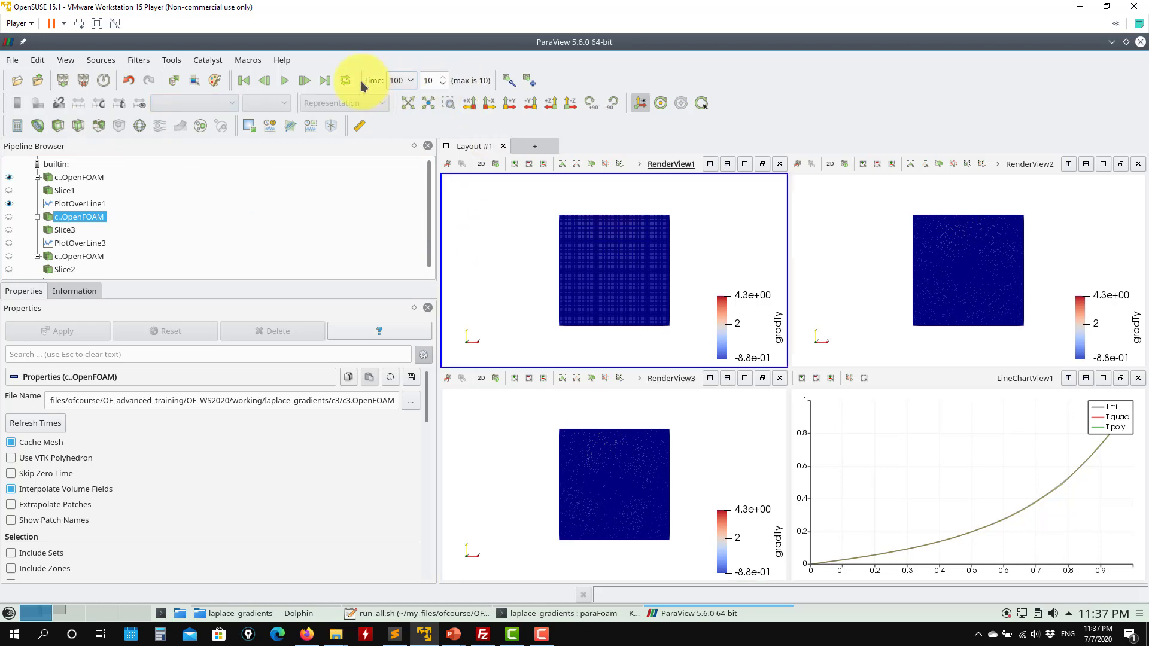
{"action": "scroll", "coordinate": [569, 264], "scroll_direction": "down", "scroll_amount": 3}
{"action": "left_click_drag", "start_coordinate": [609, 265], "coordinate": [620, 302]}
{"action": "scroll", "coordinate": [618, 302], "scroll_direction": "up", "scroll_amount": 6}
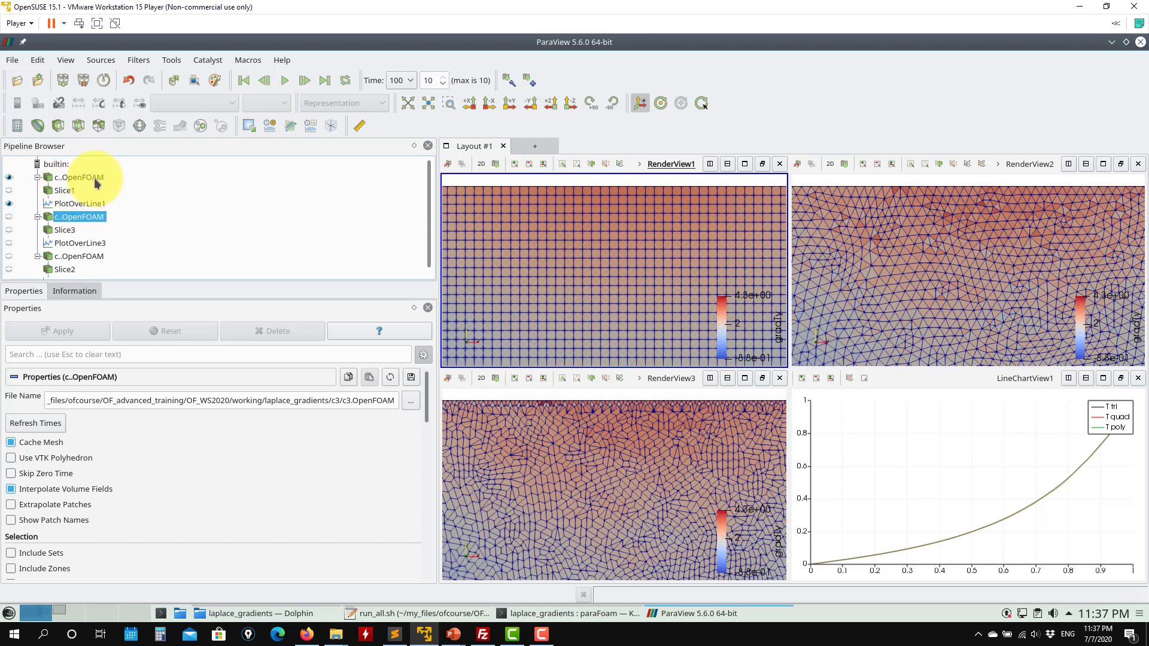
Switch the c1, c2 and c3 datasets to plain Surface representation without mesh edges.
{"action": "left_click", "coordinate": [96, 180]}
{"action": "left_click", "coordinate": [366, 105]}
{"action": "left_click", "coordinate": [338, 190]}
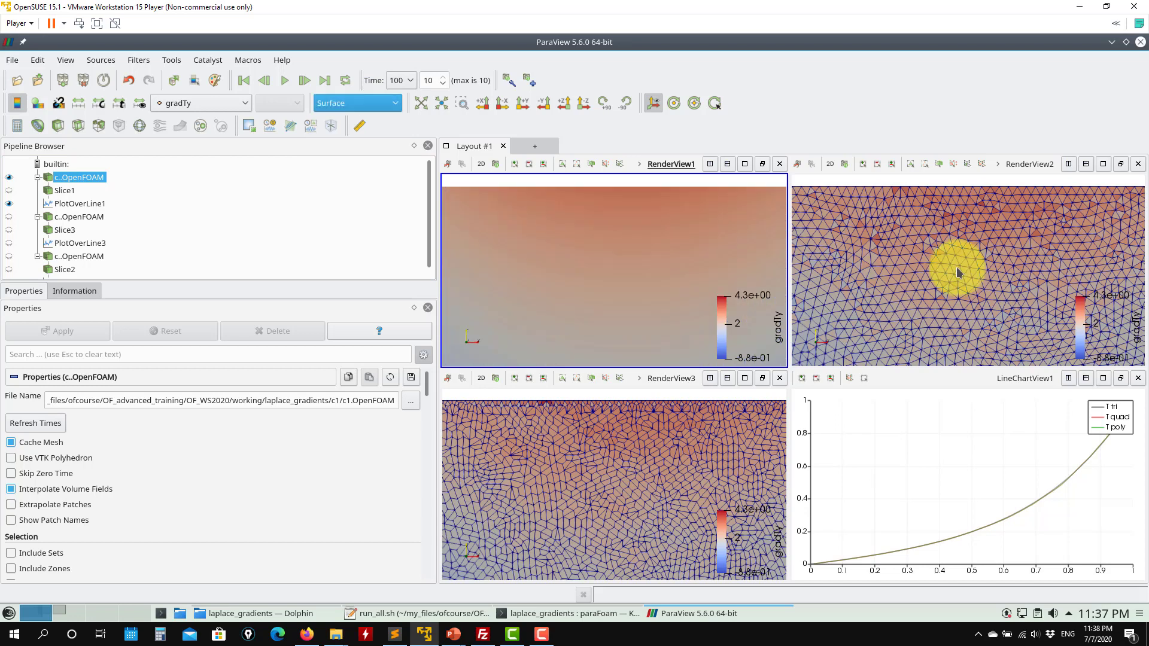
{"action": "left_click", "coordinate": [958, 273]}
{"action": "left_click", "coordinate": [90, 256]}
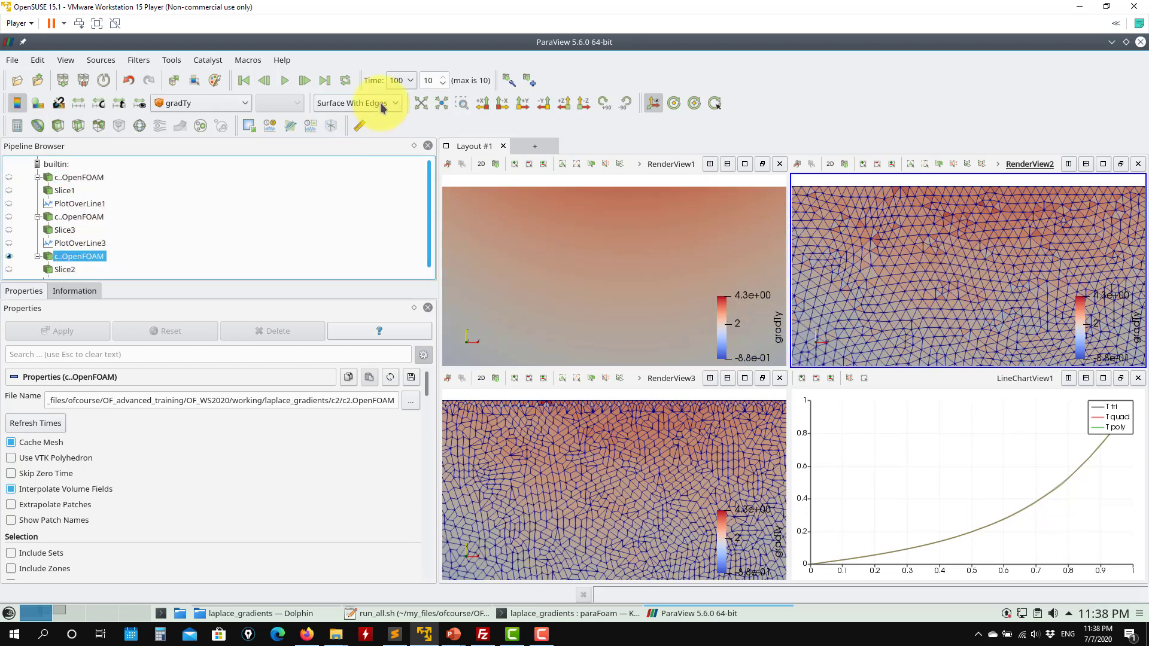
{"action": "left_click", "coordinate": [367, 185]}
{"action": "left_click", "coordinate": [538, 454]}
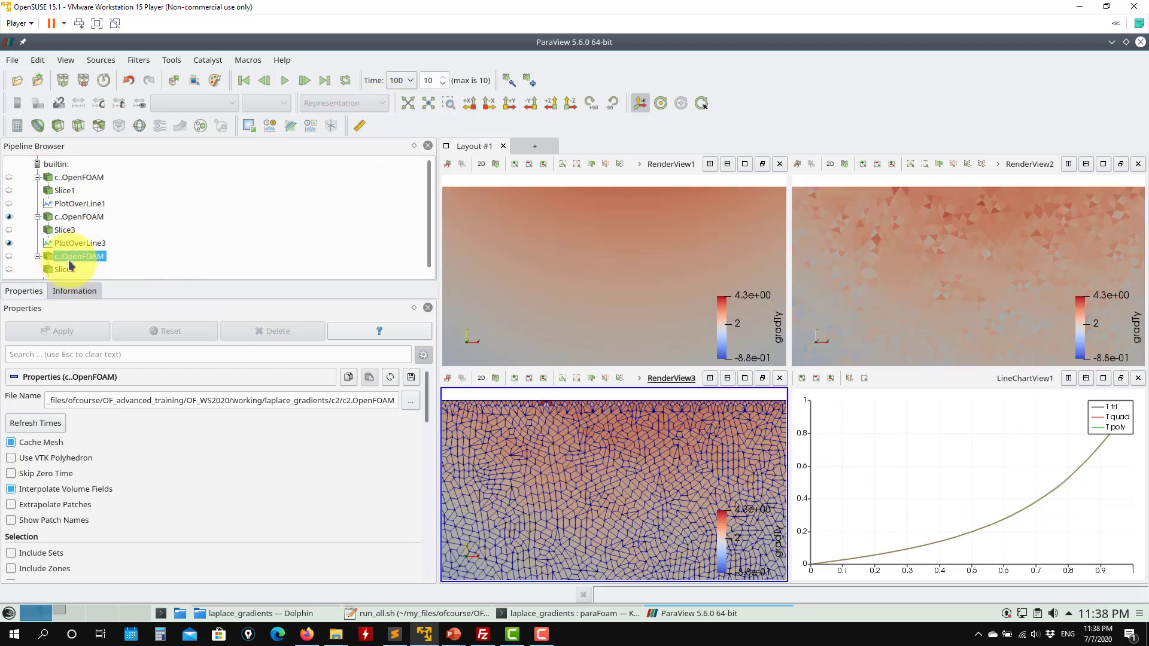
{"action": "left_click", "coordinate": [76, 219]}
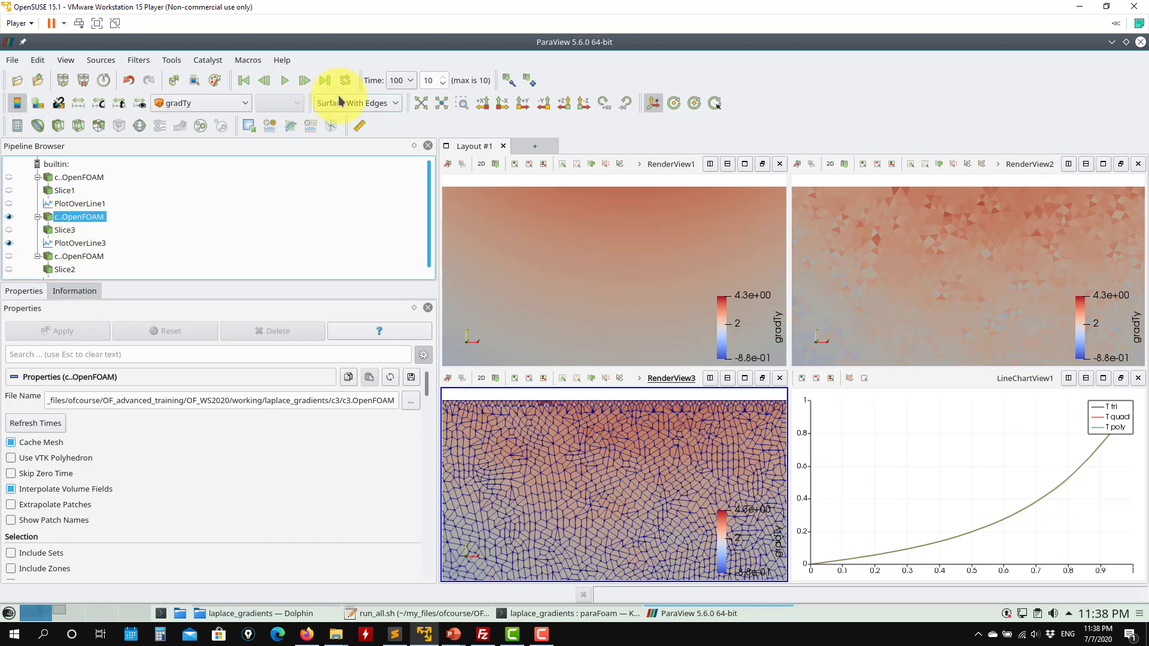
{"action": "left_click", "coordinate": [353, 102]}
{"action": "key", "text": "Escape"}
{"action": "key", "text": "Up"}
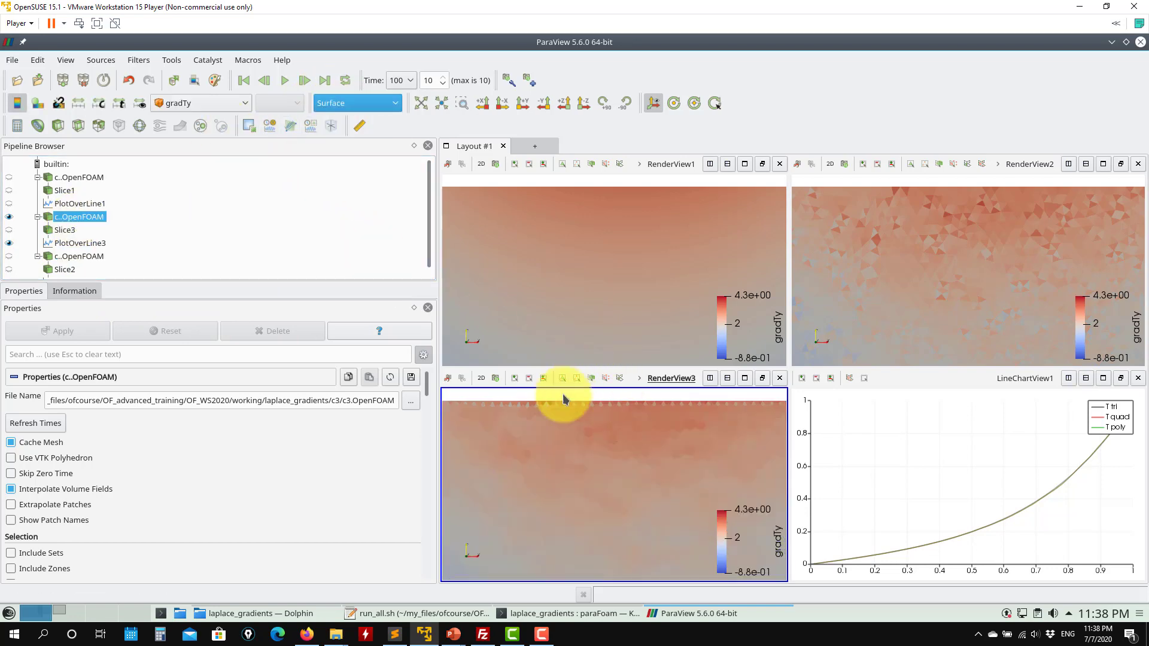
Pan the linked gradTy render views so each domain sits lower and further left.
{"action": "scroll", "coordinate": [620, 269], "scroll_direction": "down", "scroll_amount": 3}
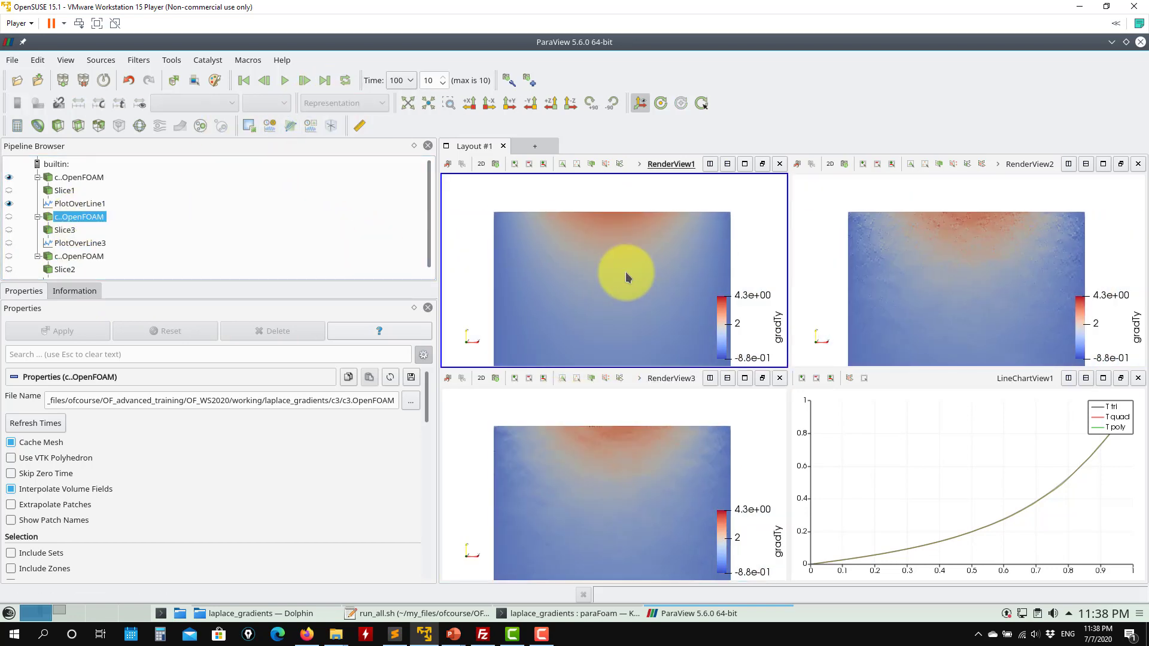
{"action": "left_click", "coordinate": [76, 178]}
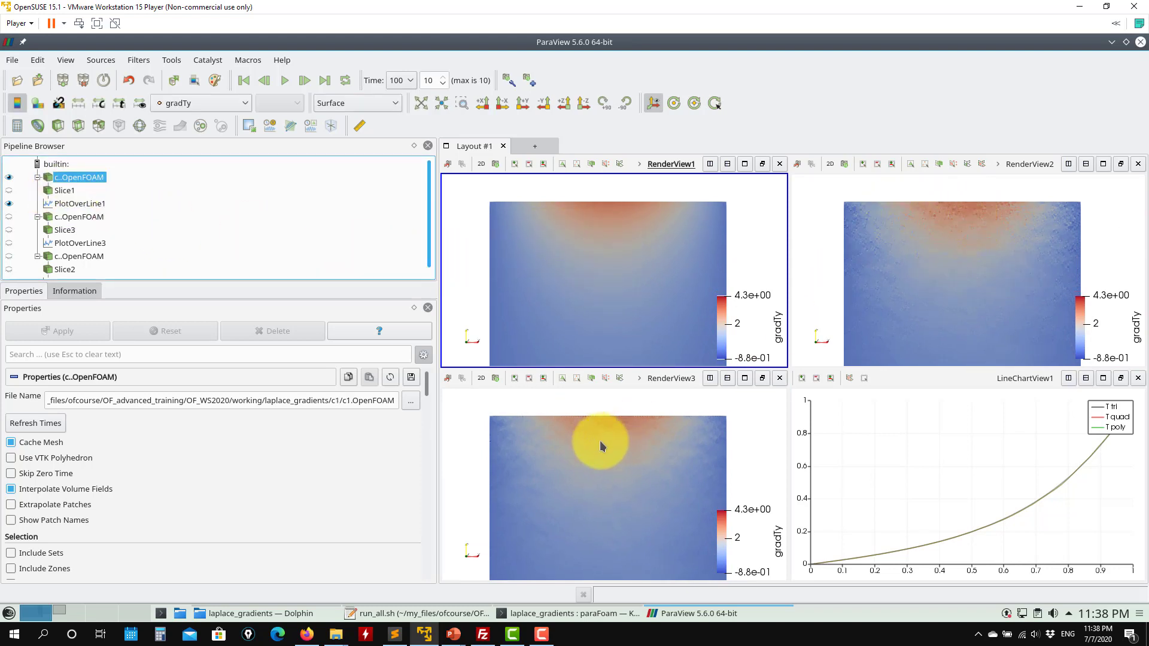
{"action": "left_click_drag", "start_coordinate": [898, 231], "coordinate": [880, 249]}
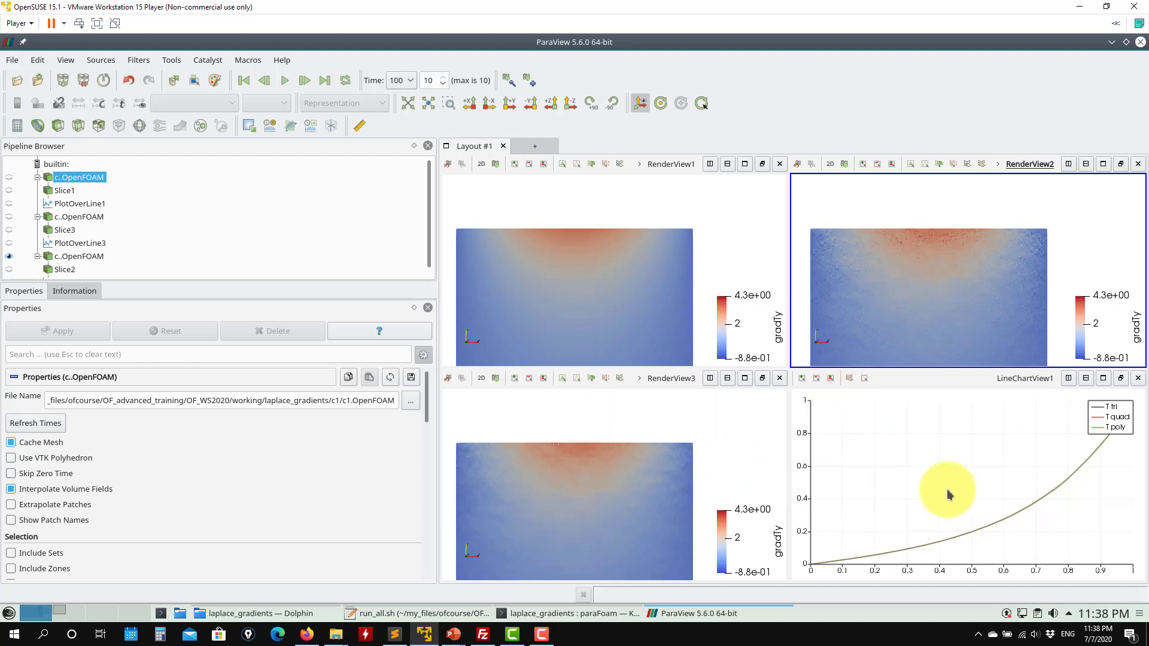
{"action": "left_click", "coordinate": [928, 488]}
{"action": "scroll", "coordinate": [143, 225], "scroll_direction": "down", "scroll_amount": 1}
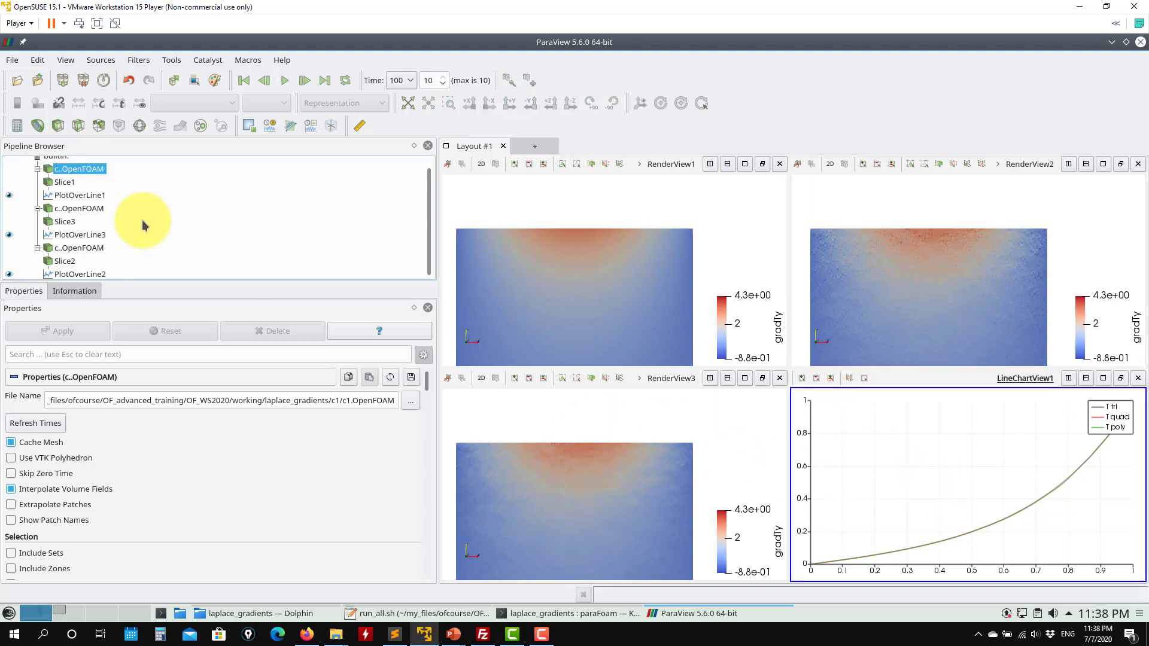
Plot gradTy instead of T for the tri, poly and quad lines (PlotOverLine1, 3 and 2).
{"action": "left_click", "coordinate": [81, 195]}
{"action": "scroll", "coordinate": [423, 410], "scroll_direction": "down", "scroll_amount": 10}
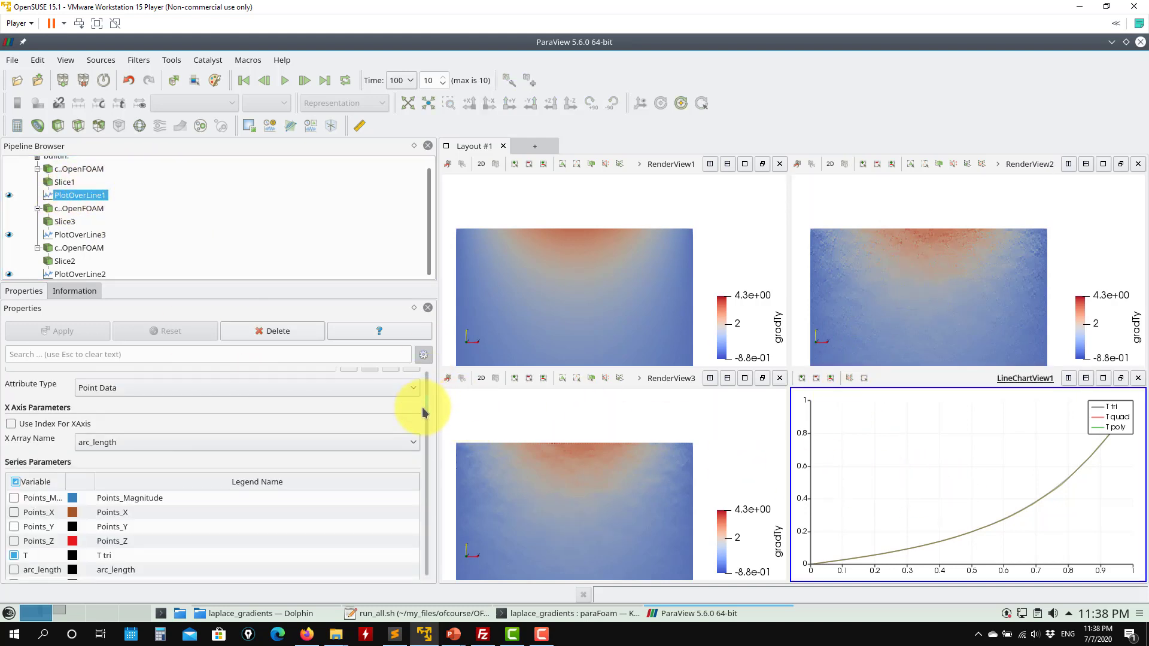
{"action": "left_click", "coordinate": [13, 452]}
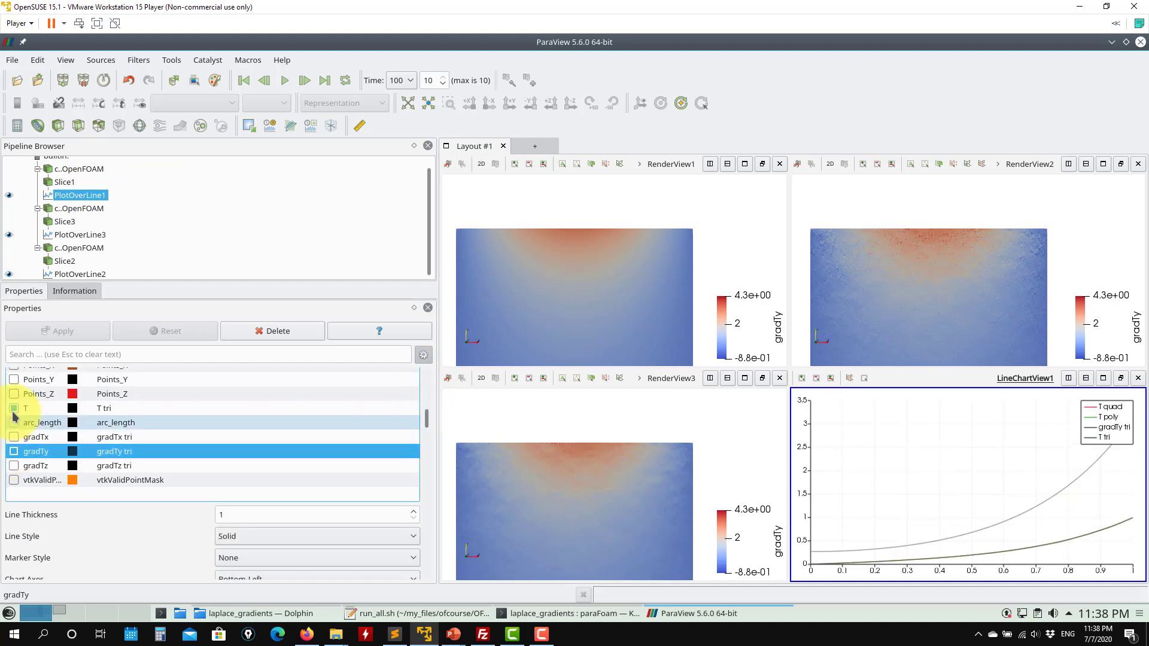
{"action": "left_click", "coordinate": [13, 408]}
{"action": "left_click", "coordinate": [81, 235]}
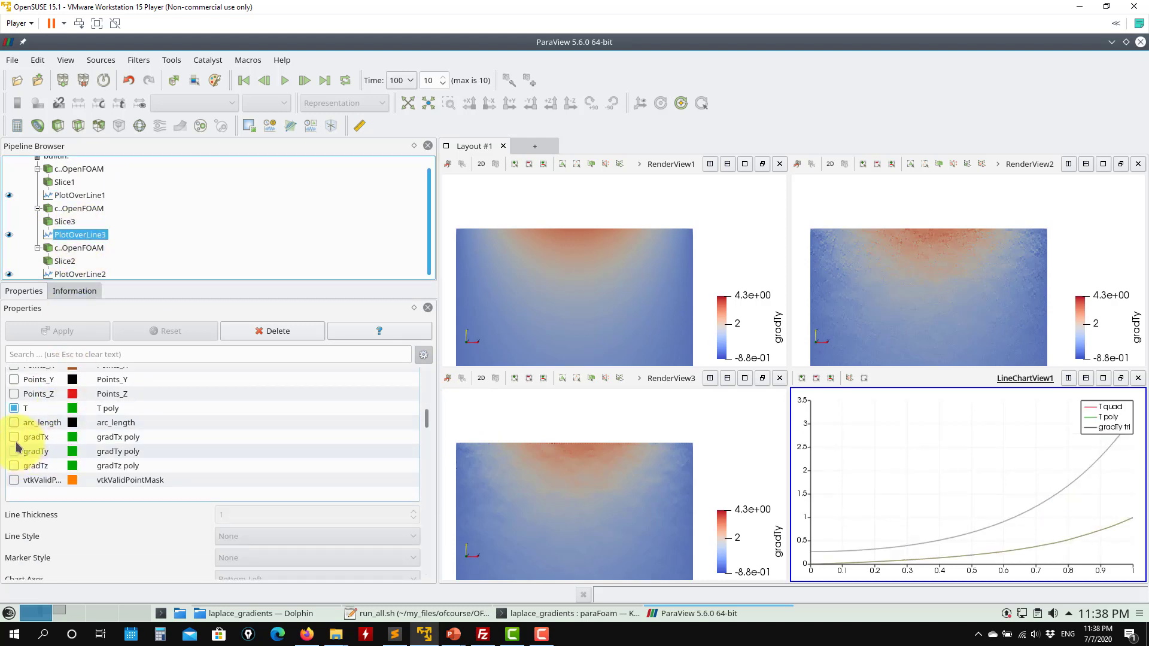
{"action": "left_click", "coordinate": [14, 451]}
{"action": "left_click", "coordinate": [14, 408]}
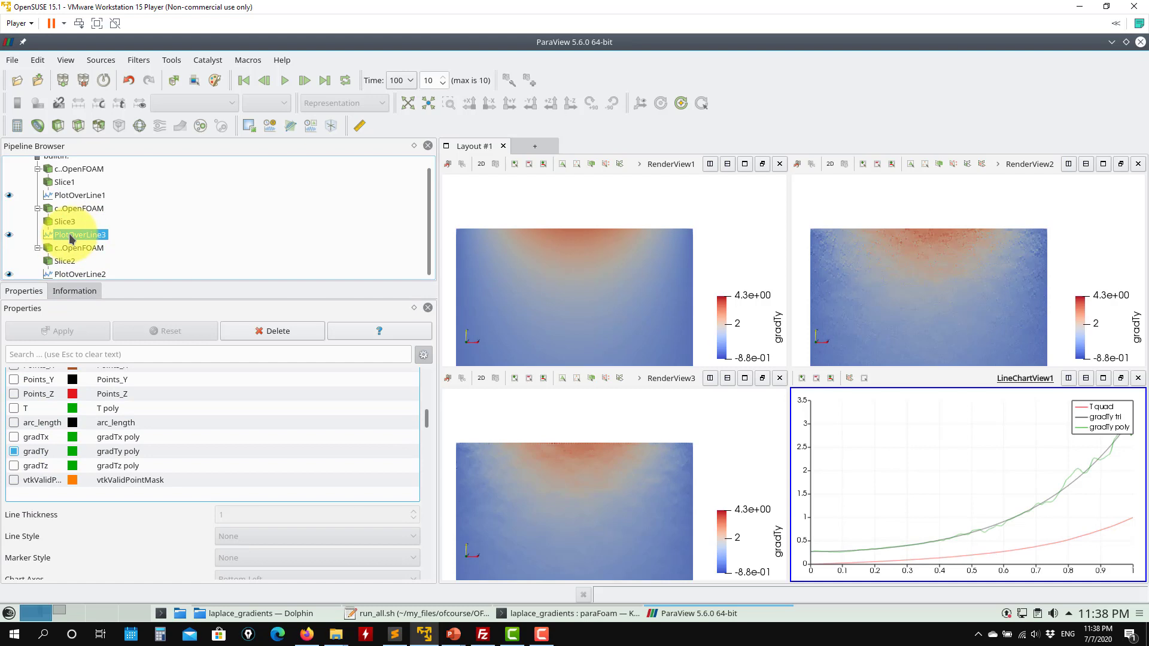
{"action": "left_click", "coordinate": [72, 275]}
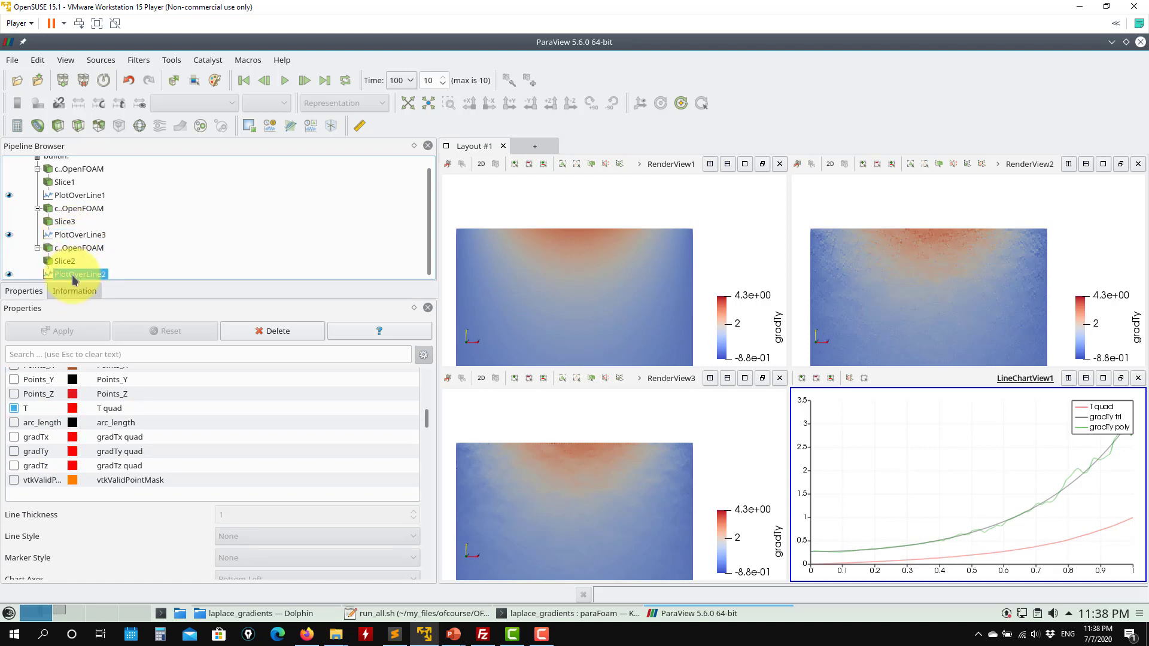
{"action": "left_click", "coordinate": [14, 452]}
{"action": "left_click", "coordinate": [14, 408]}
{"action": "left_click", "coordinate": [13, 408]}
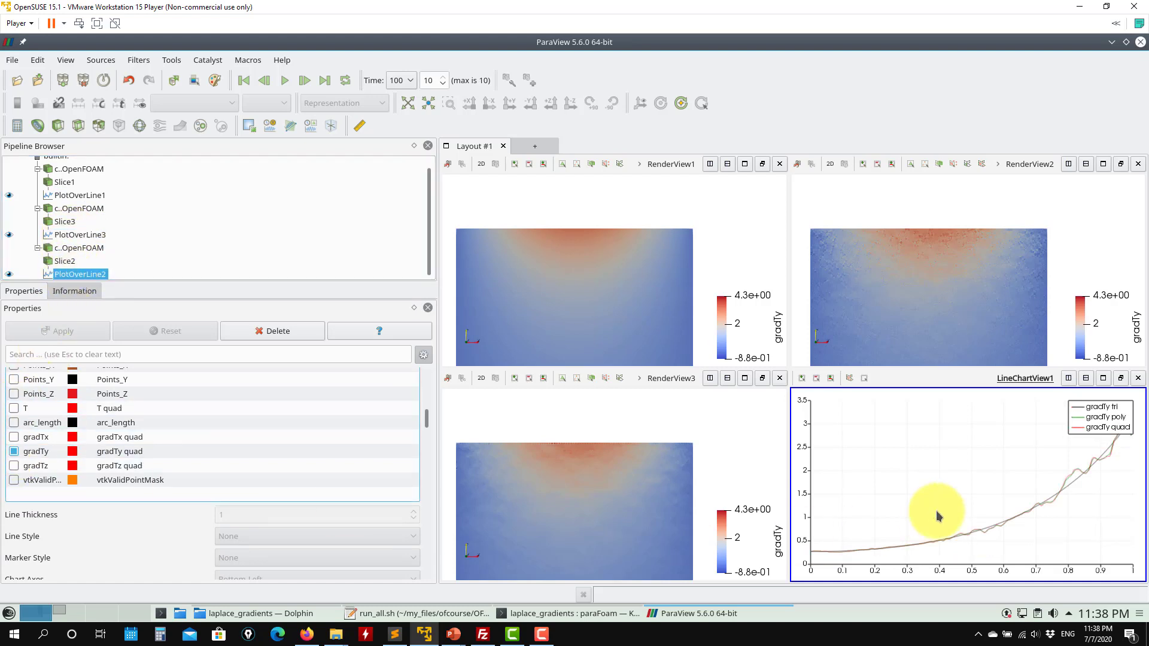
Pan and zoom the line chart to compare the diverging gradTy curves near x 0.9, then minimize ParaView.
{"action": "left_click_drag", "start_coordinate": [1068, 497], "coordinate": [918, 531]}
{"action": "scroll", "coordinate": [977, 477], "scroll_direction": "up", "scroll_amount": 5}
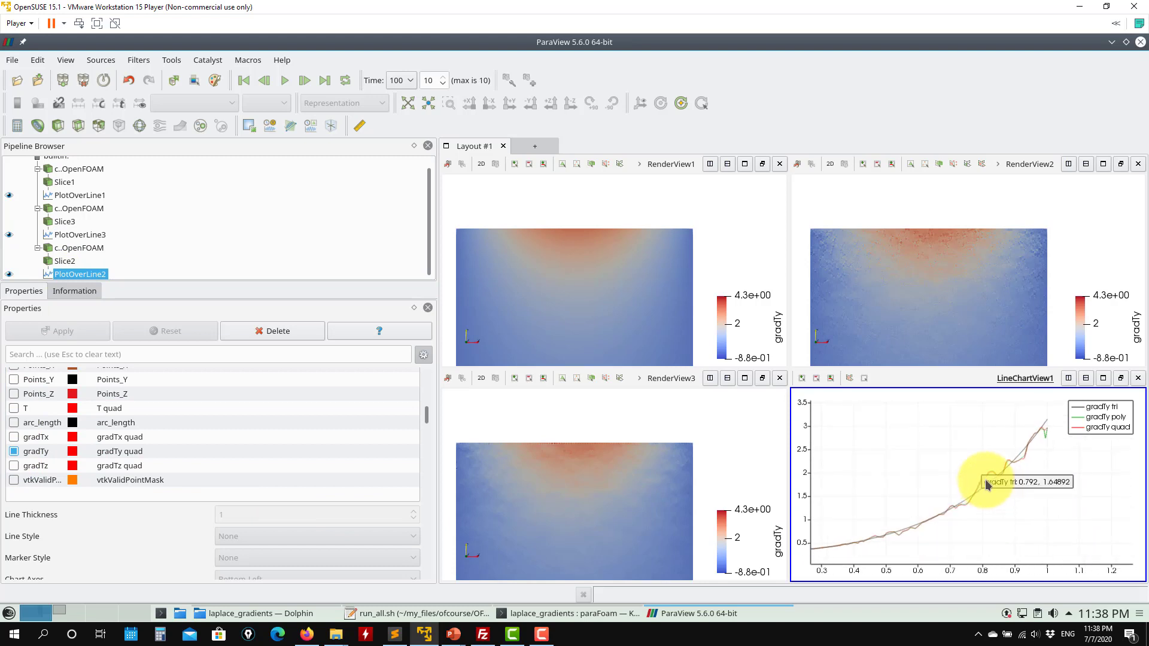
{"action": "left_click_drag", "start_coordinate": [970, 472], "coordinate": [877, 525]}
{"action": "left_click_drag", "start_coordinate": [949, 441], "coordinate": [918, 526]}
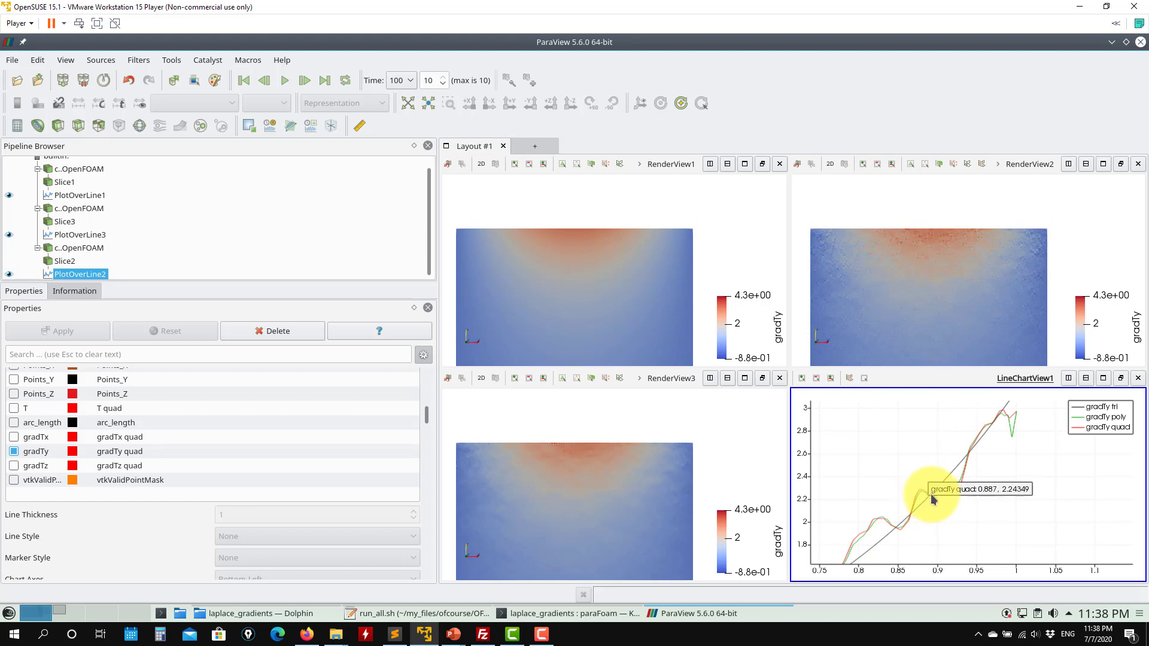
{"action": "left_click_drag", "start_coordinate": [945, 495], "coordinate": [961, 509]}
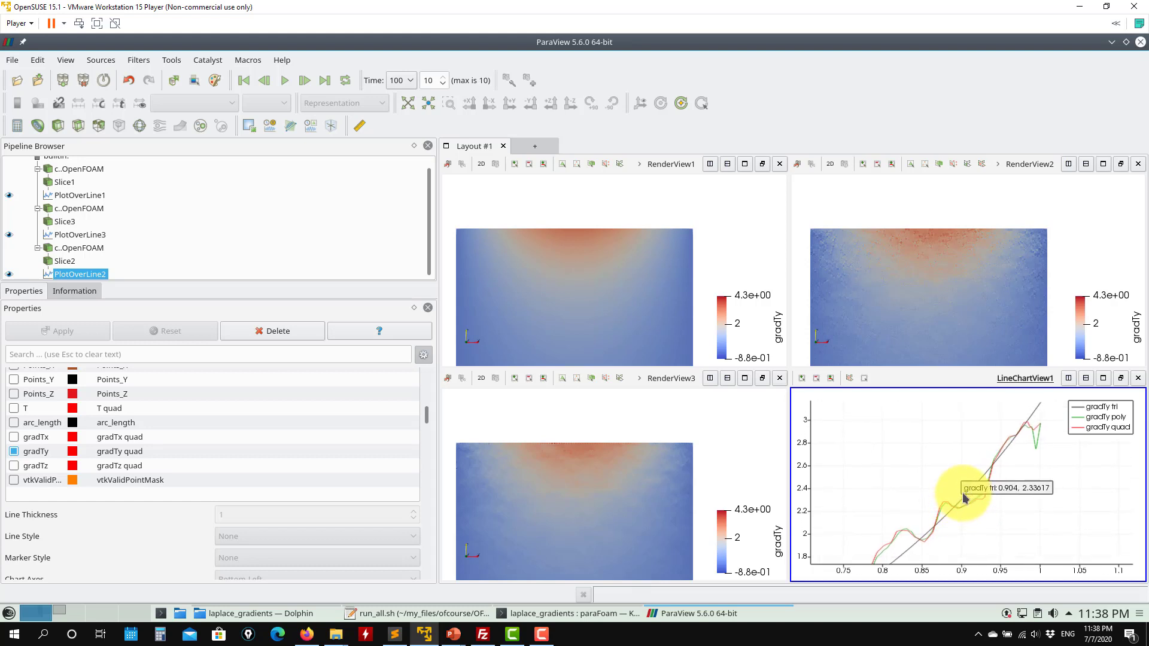
{"action": "scroll", "coordinate": [963, 489], "scroll_direction": "down", "scroll_amount": 2}
{"action": "scroll", "coordinate": [961, 483], "scroll_direction": "down", "scroll_amount": 2}
{"action": "left_click_drag", "start_coordinate": [961, 484], "coordinate": [994, 486]}
{"action": "scroll", "coordinate": [970, 526], "scroll_direction": "up", "scroll_amount": 3}
{"action": "left_click_drag", "start_coordinate": [969, 526], "coordinate": [917, 502]}
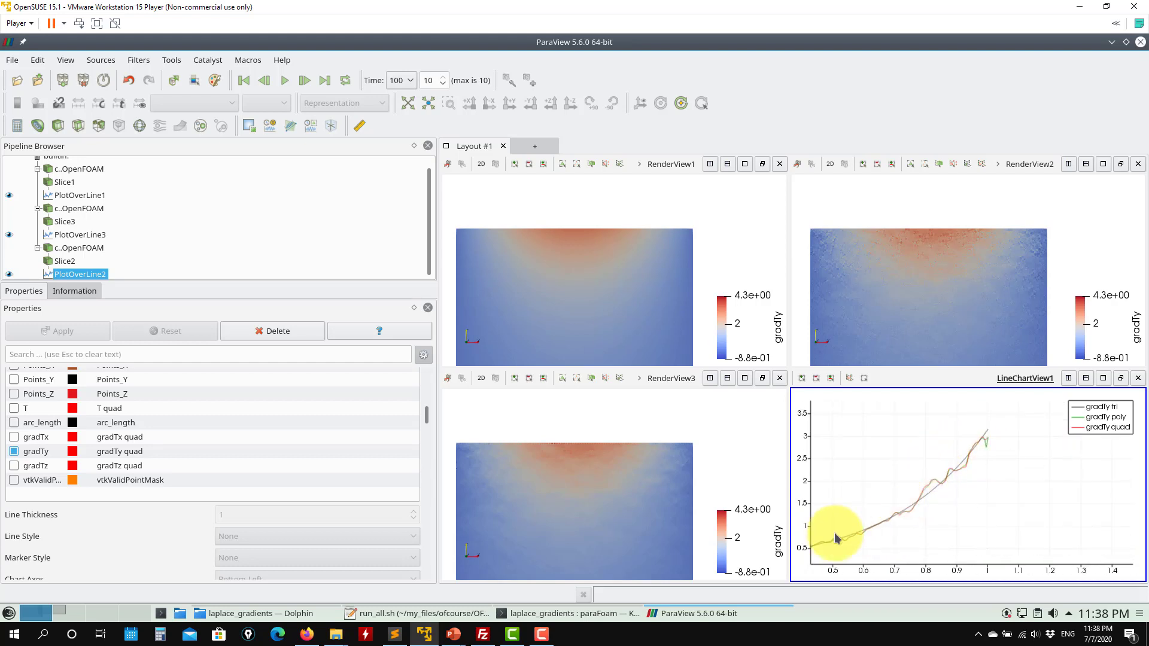
{"action": "scroll", "coordinate": [1018, 483], "scroll_direction": "down", "scroll_amount": 3}
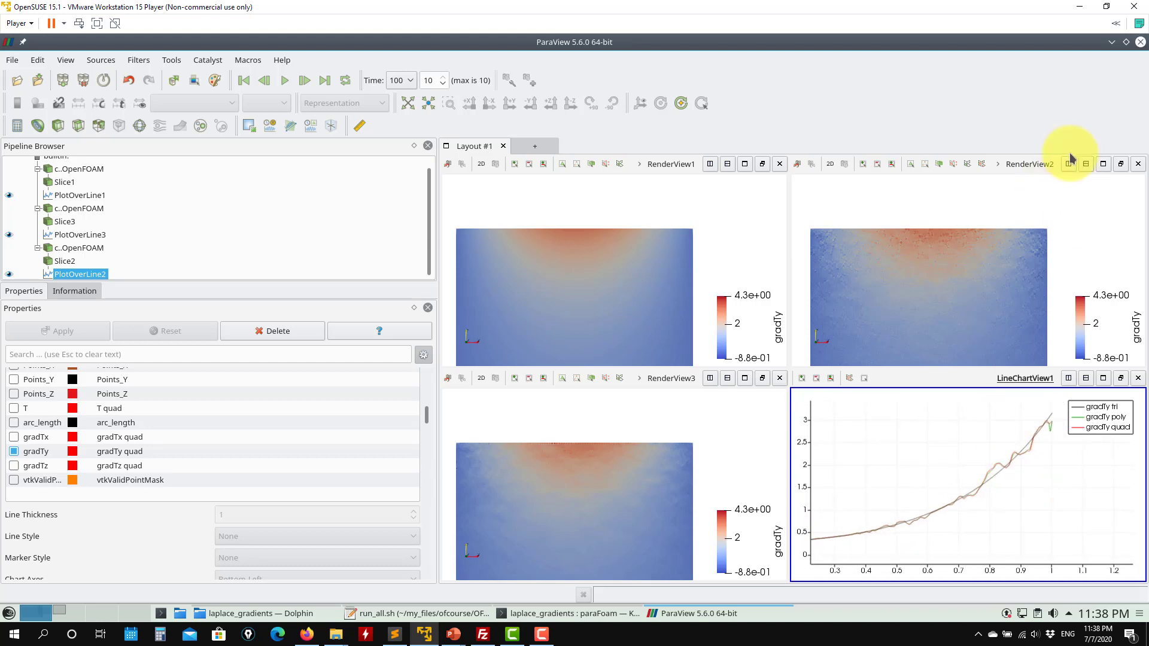
{"action": "left_click", "coordinate": [1141, 42]}
Make case c2 copy fvSchemes.2 instead of fvSchemes.1 in run_all.sh and save.
{"action": "left_click", "coordinate": [451, 103]}
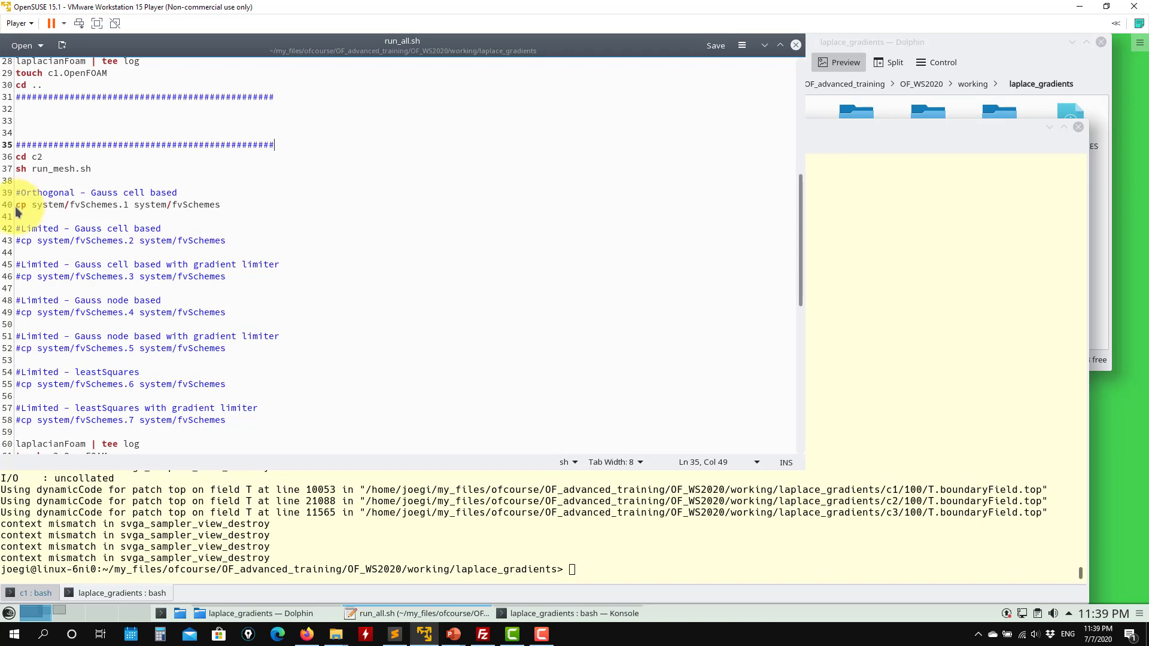
{"action": "type", "text": "#"}
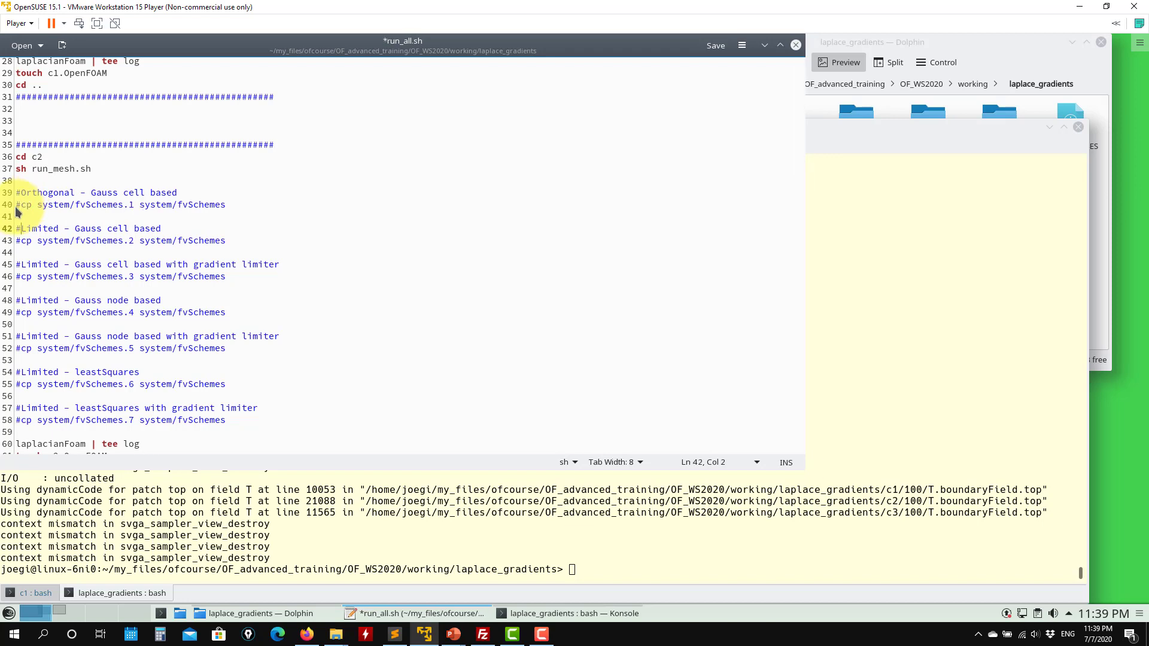
{"action": "key", "text": "BackSpace"}
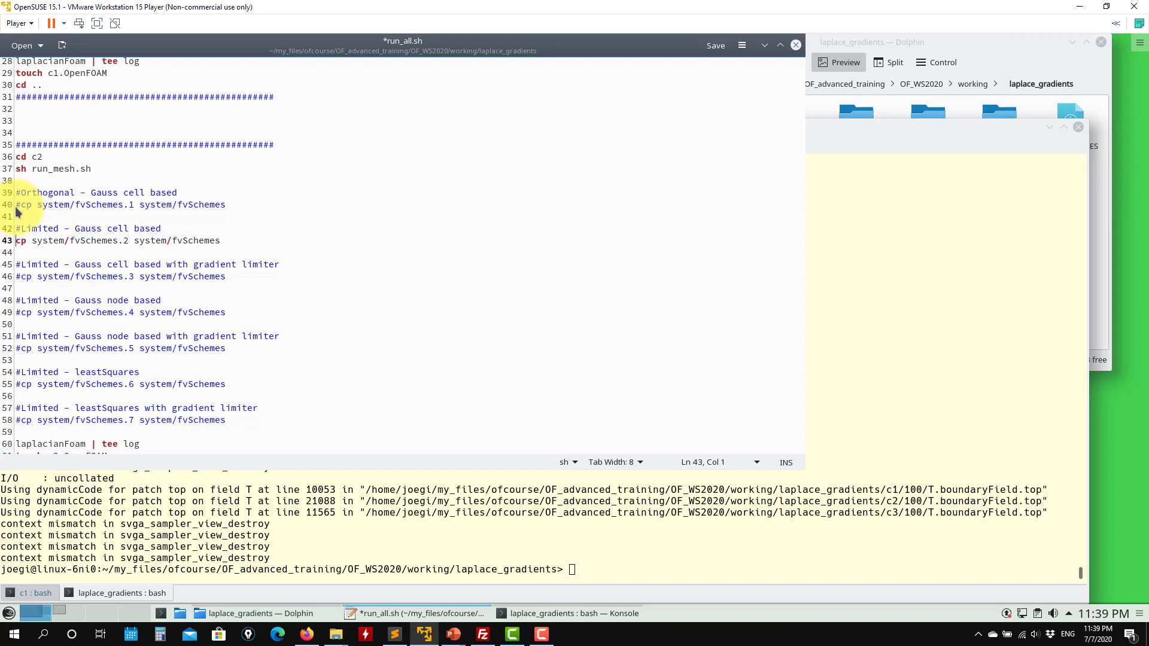
{"action": "key", "text": "ctrl+s"}
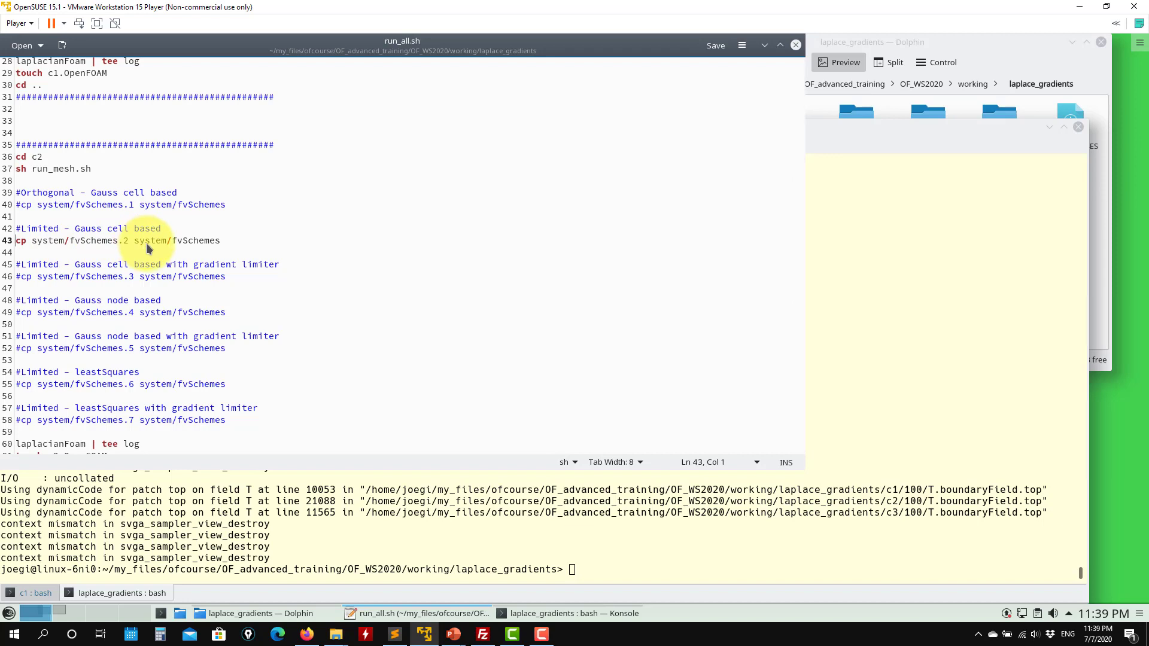
Comment out c3's fvSchemes.1 line and uncomment line 81 copying fvSchemes.4.
{"action": "scroll", "coordinate": [102, 243], "scroll_direction": "down", "scroll_amount": 1}
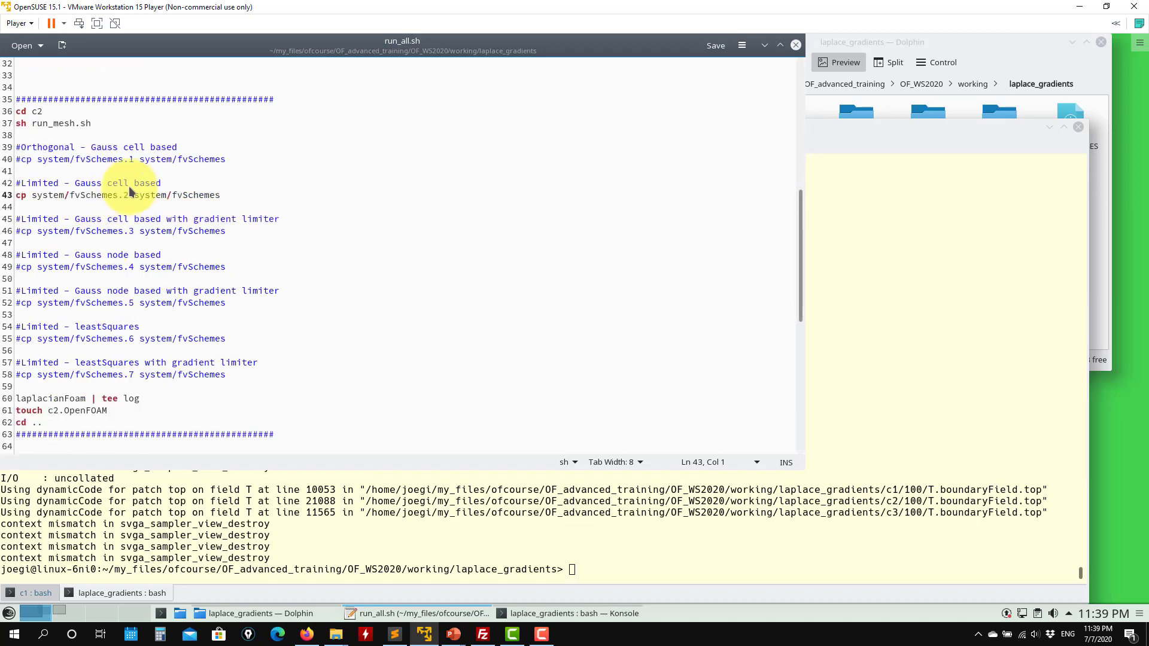
{"action": "scroll", "coordinate": [101, 195], "scroll_direction": "down", "scroll_amount": 1}
{"action": "scroll", "coordinate": [113, 220], "scroll_direction": "down", "scroll_amount": 5}
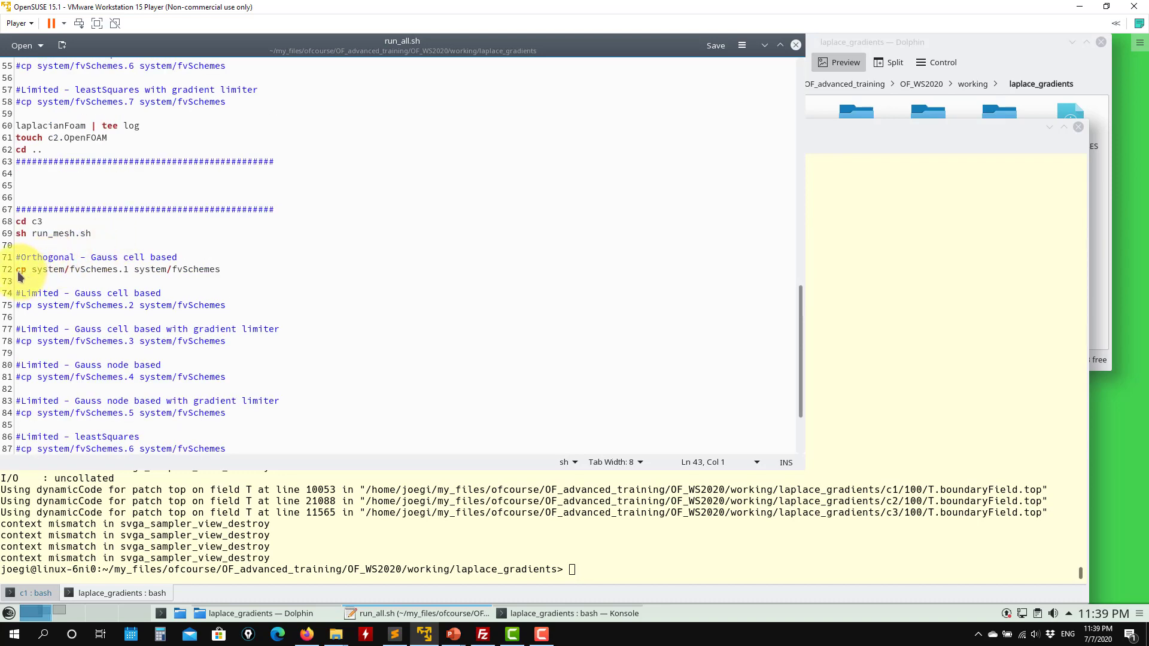
{"action": "type", "text": "#"}
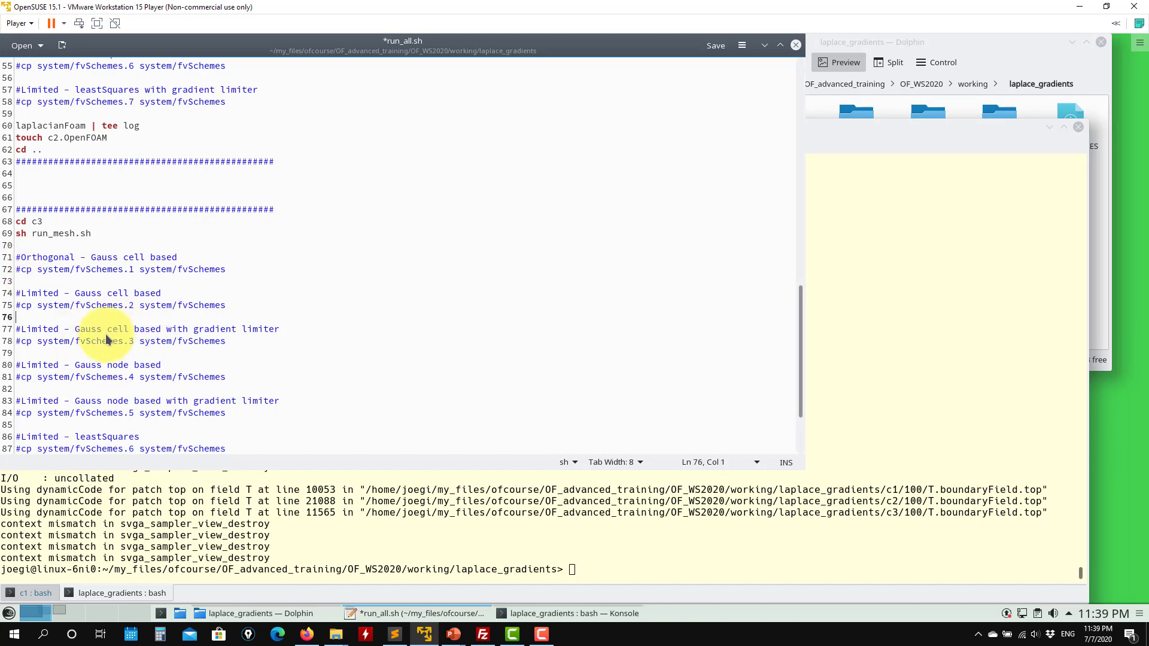
{"action": "scroll", "coordinate": [162, 332], "scroll_direction": "down", "scroll_amount": 2}
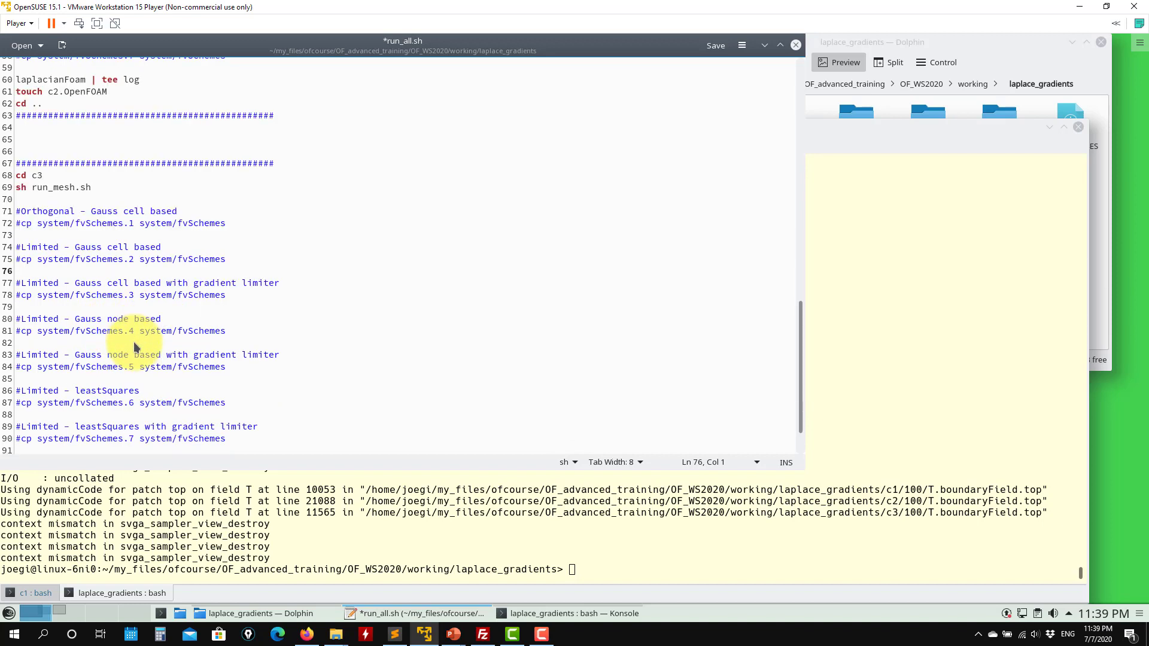
{"action": "left_click", "coordinate": [21, 333]}
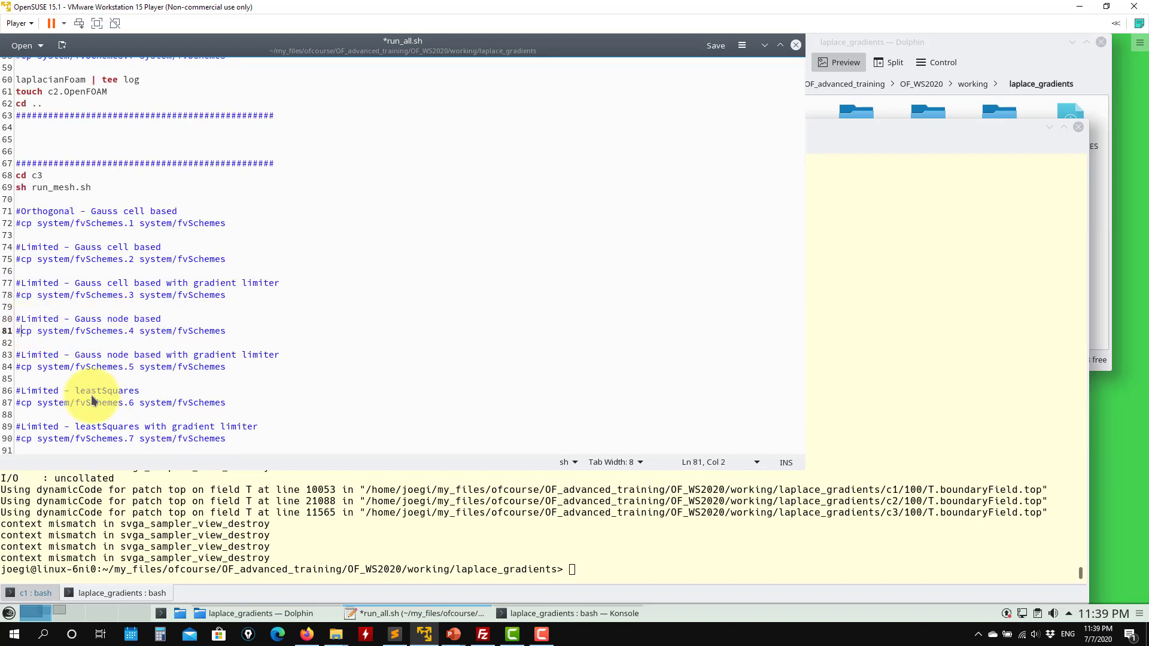
{"action": "key", "text": "BackSpace"}
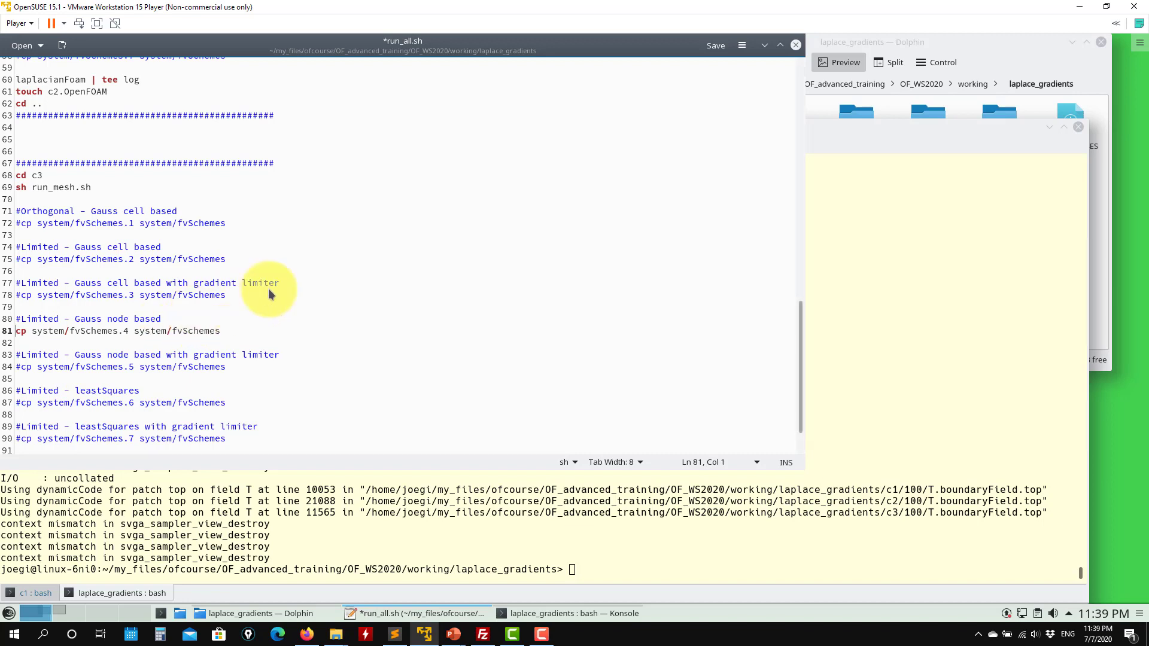
Check the contents of c3/system/fvSchemes.4, then save run_all.sh.
{"action": "left_click", "coordinate": [957, 110]}
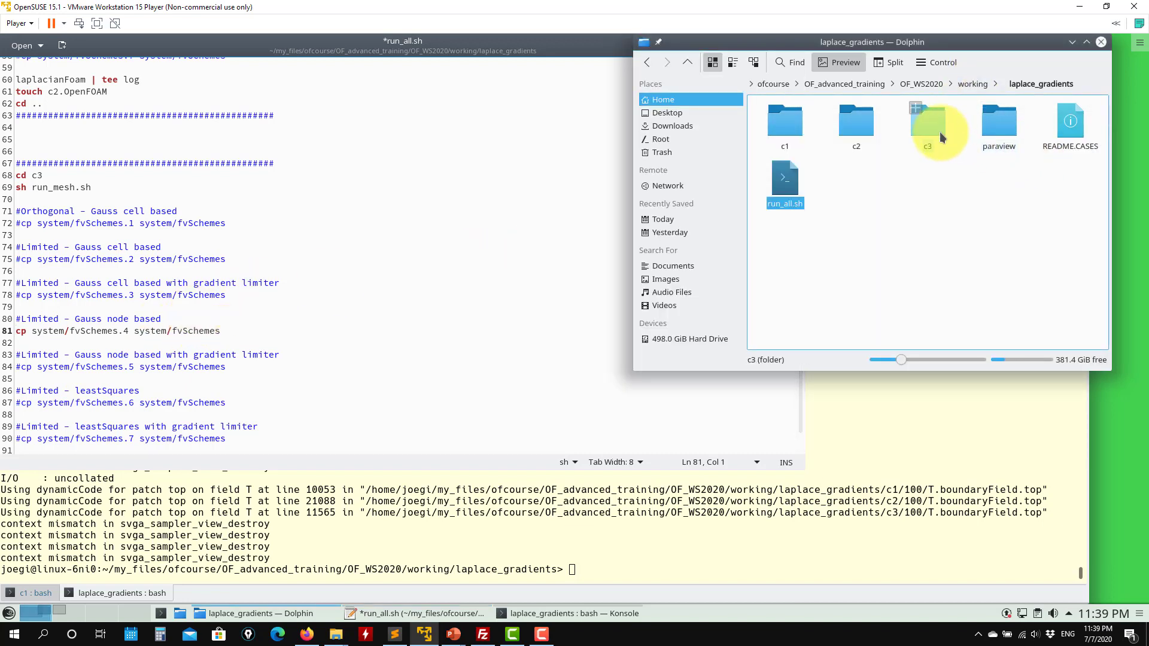
{"action": "left_click", "coordinate": [946, 135]}
{"action": "scroll", "coordinate": [989, 228], "scroll_direction": "down", "scroll_amount": 3}
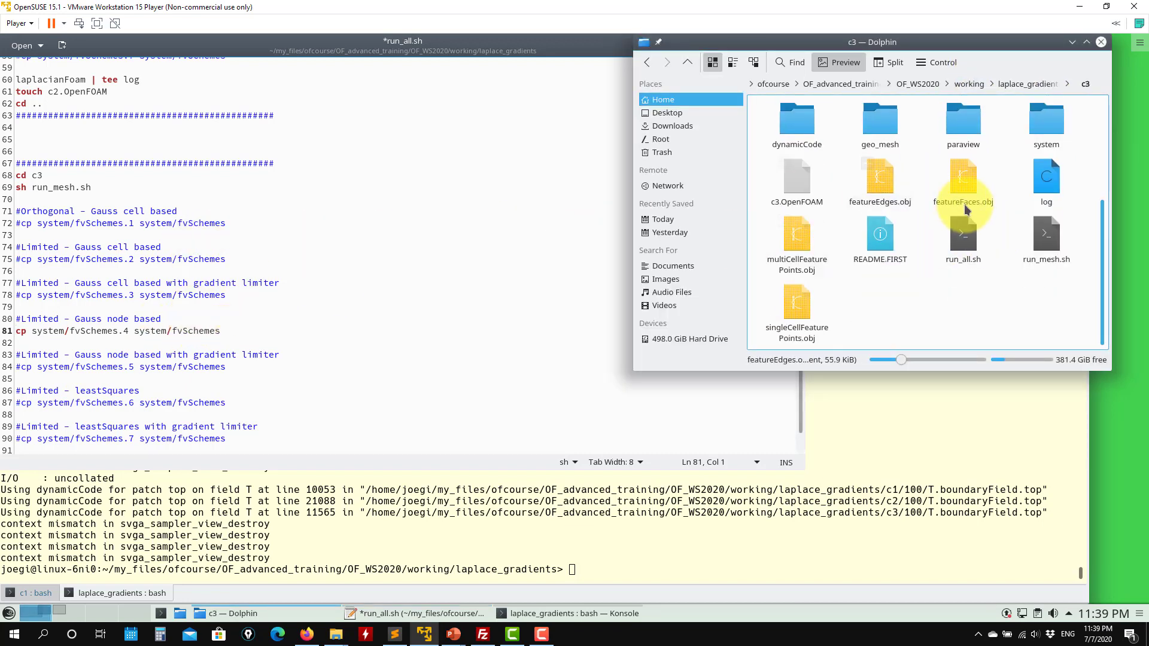
{"action": "left_click", "coordinate": [1042, 153]}
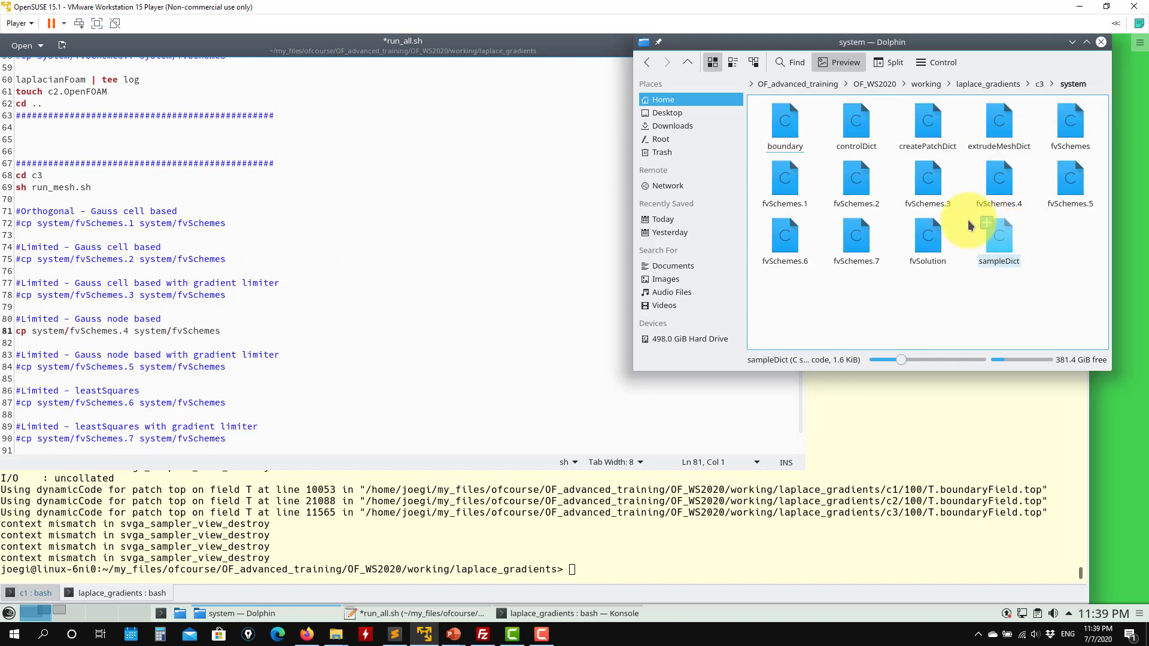
{"action": "left_click", "coordinate": [999, 180]}
{"action": "left_click_drag", "start_coordinate": [239, 168], "coordinate": [58, 168]}
{"action": "left_click", "coordinate": [795, 70]}
{"action": "key", "text": "ctrl+s"}
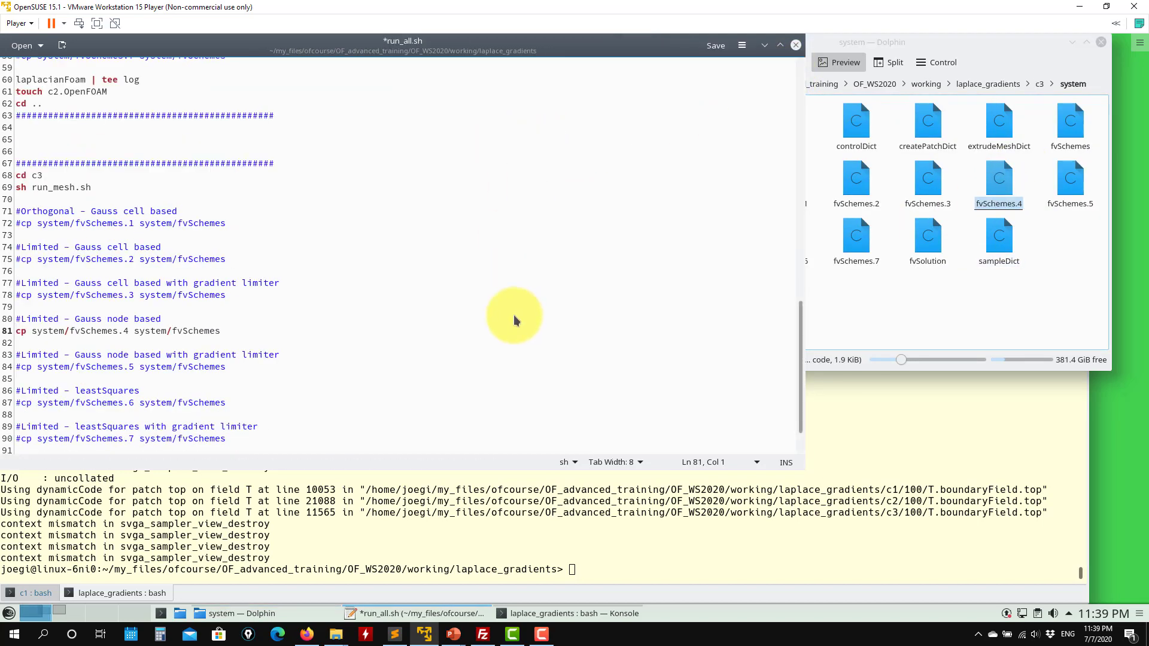
Rerun all cases with sh run_all.sh in the terminal.
{"action": "left_click", "coordinate": [436, 497]}
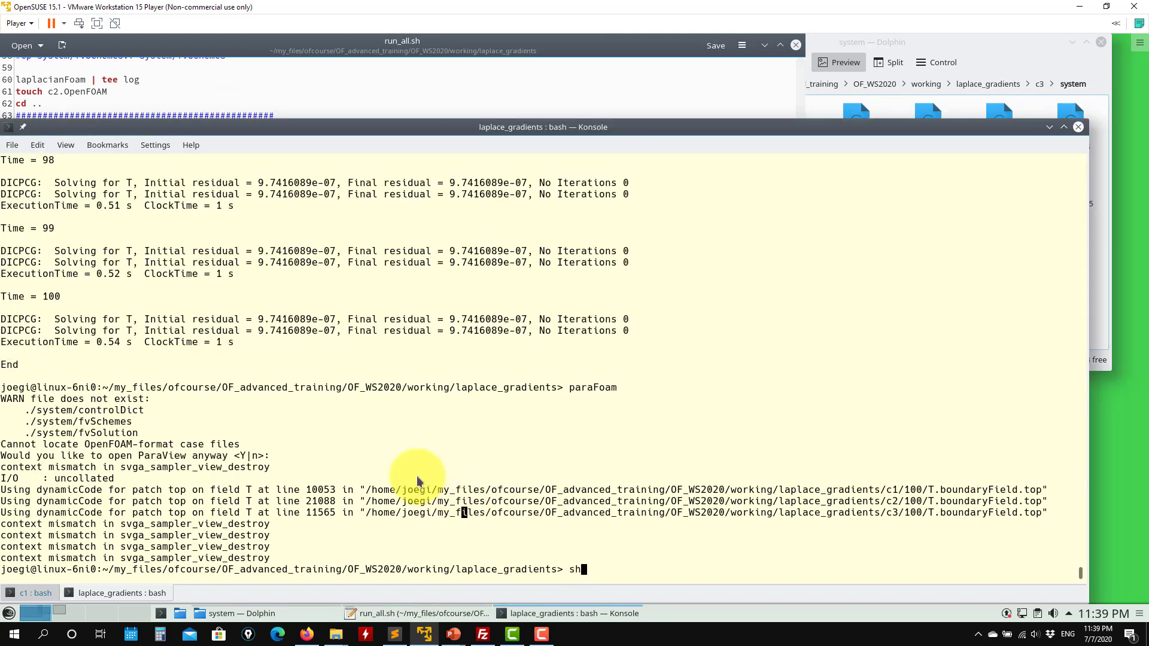
{"action": "type", "text": "sh run_all.sh"}
{"action": "key", "text": "Return"}
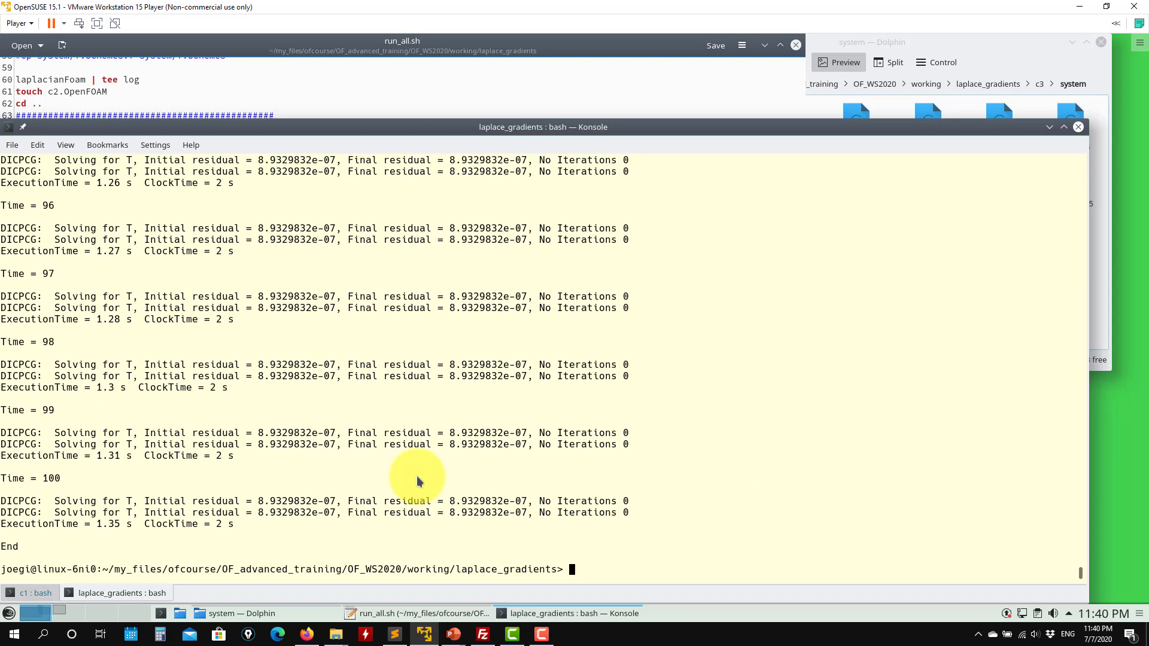
Launch paraFoam and confirm opening ParaView anyway.
{"action": "type", "text": "paraFoam"}
{"action": "key", "text": "Return"}
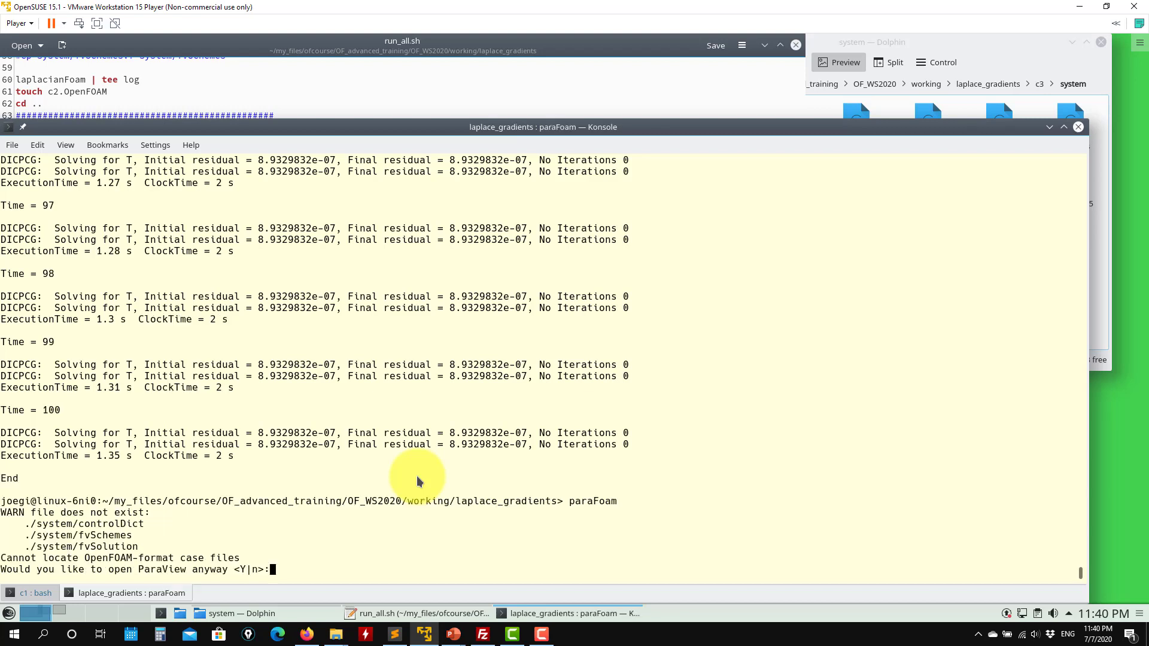
{"action": "key", "text": "Return"}
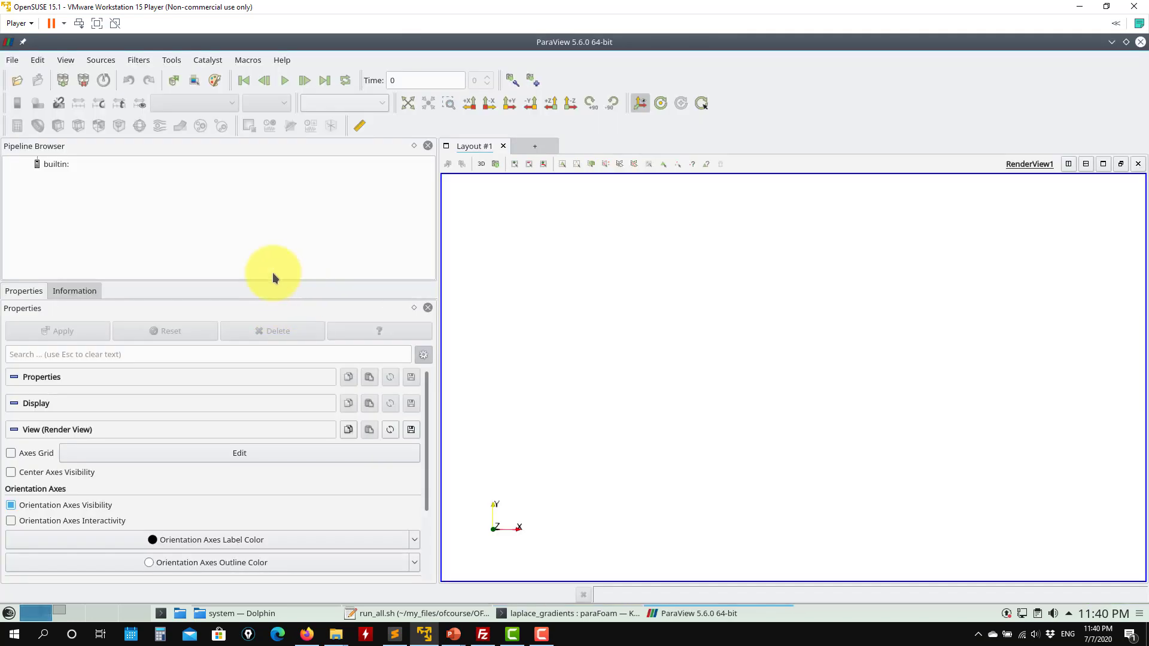
Load the state paraview/state1.pvsm with its data directory set to laplace_gradients.
{"action": "left_click", "coordinate": [12, 59]}
{"action": "left_click", "coordinate": [36, 125]}
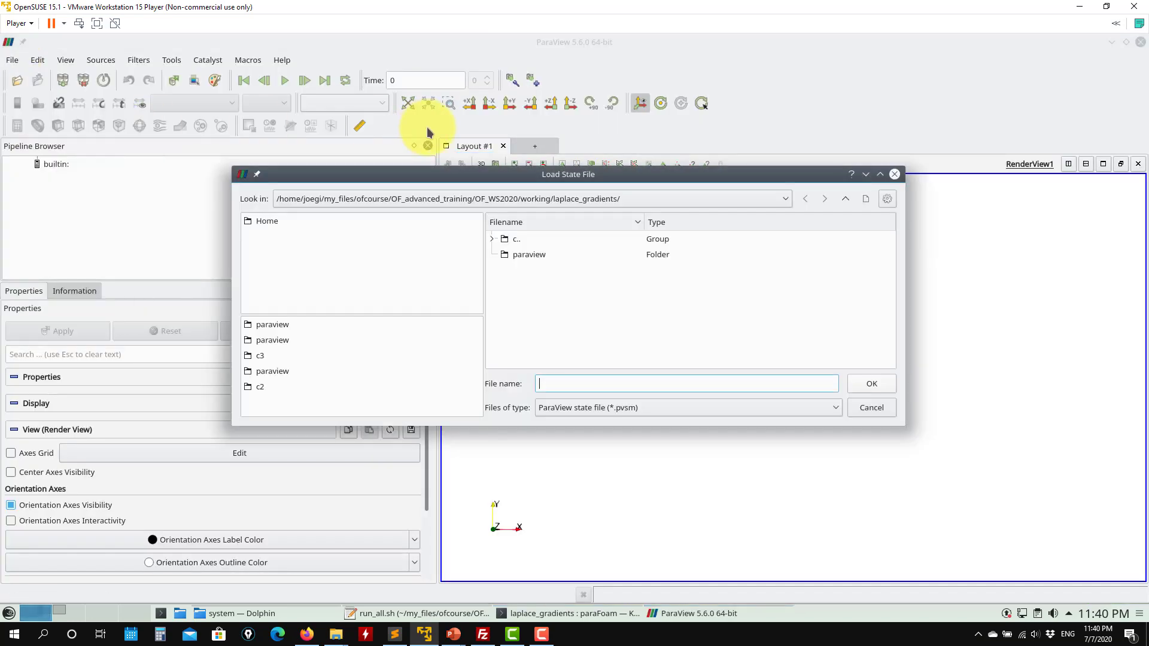
{"action": "double_click", "coordinate": [513, 254]}
{"action": "left_click", "coordinate": [519, 241]}
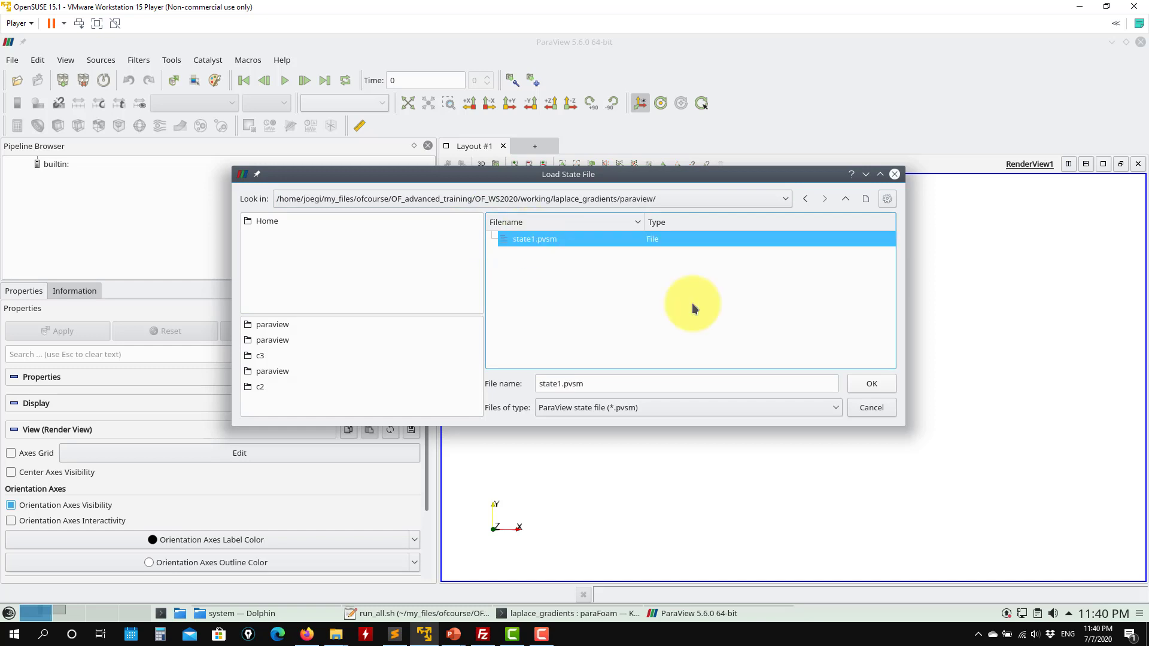
{"action": "left_click", "coordinate": [863, 389]}
{"action": "left_click", "coordinate": [702, 199]}
{"action": "left_click", "coordinate": [633, 228]}
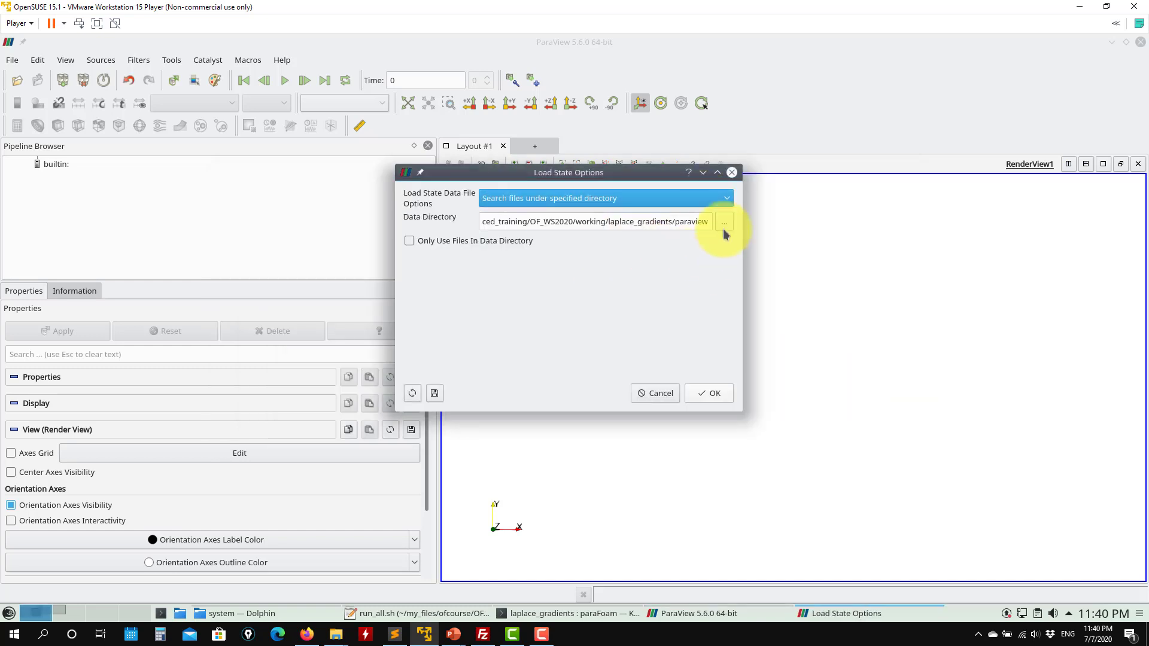
{"action": "left_click", "coordinate": [724, 223]}
{"action": "left_click", "coordinate": [868, 358]}
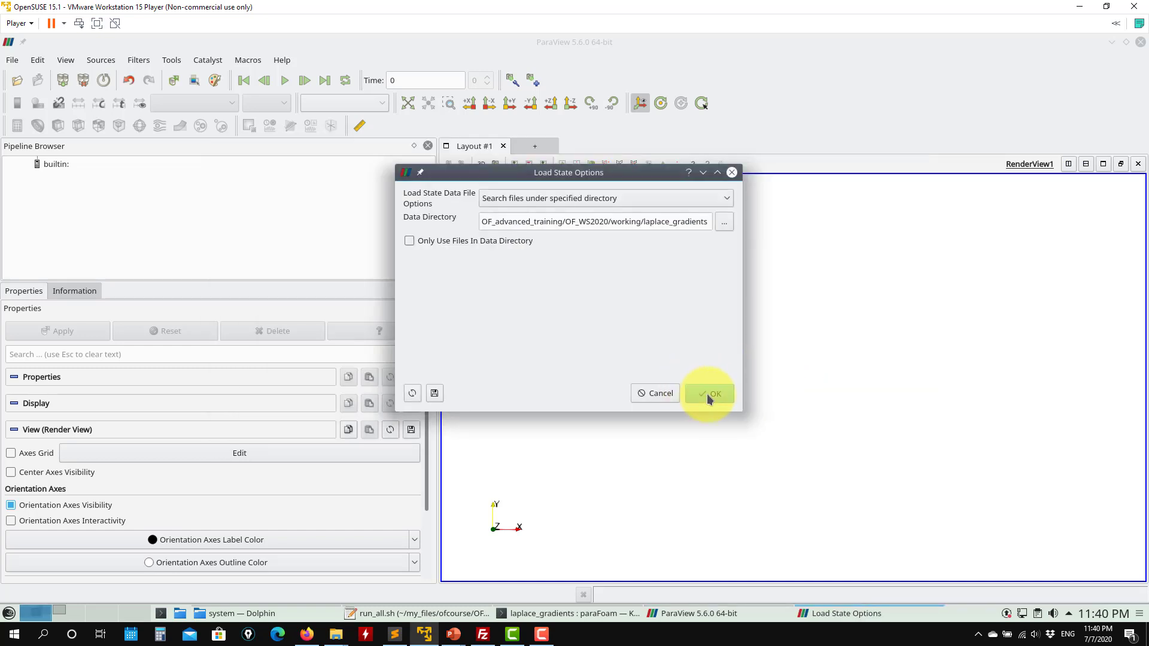
{"action": "left_click", "coordinate": [711, 393]}
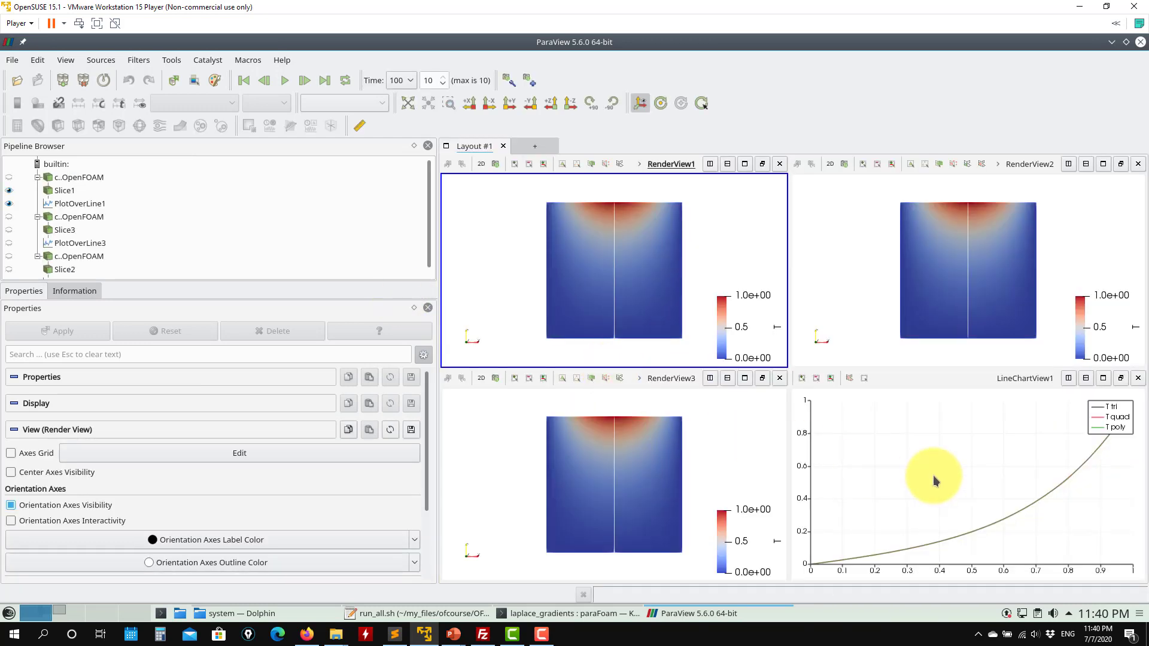
Add gradTz to the PlotOverLine1 tri curve in the line chart.
{"action": "left_click", "coordinate": [932, 475]}
{"action": "scroll", "coordinate": [924, 489], "scroll_direction": "up", "scroll_amount": 7}
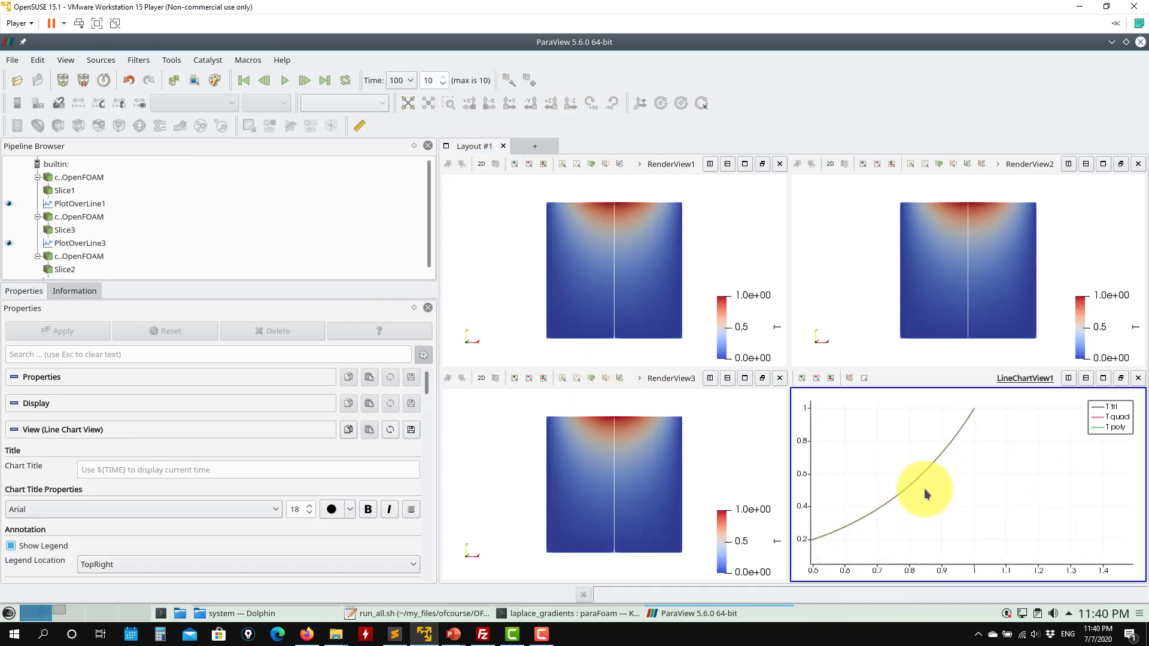
{"action": "left_click_drag", "start_coordinate": [914, 455], "coordinate": [964, 469]}
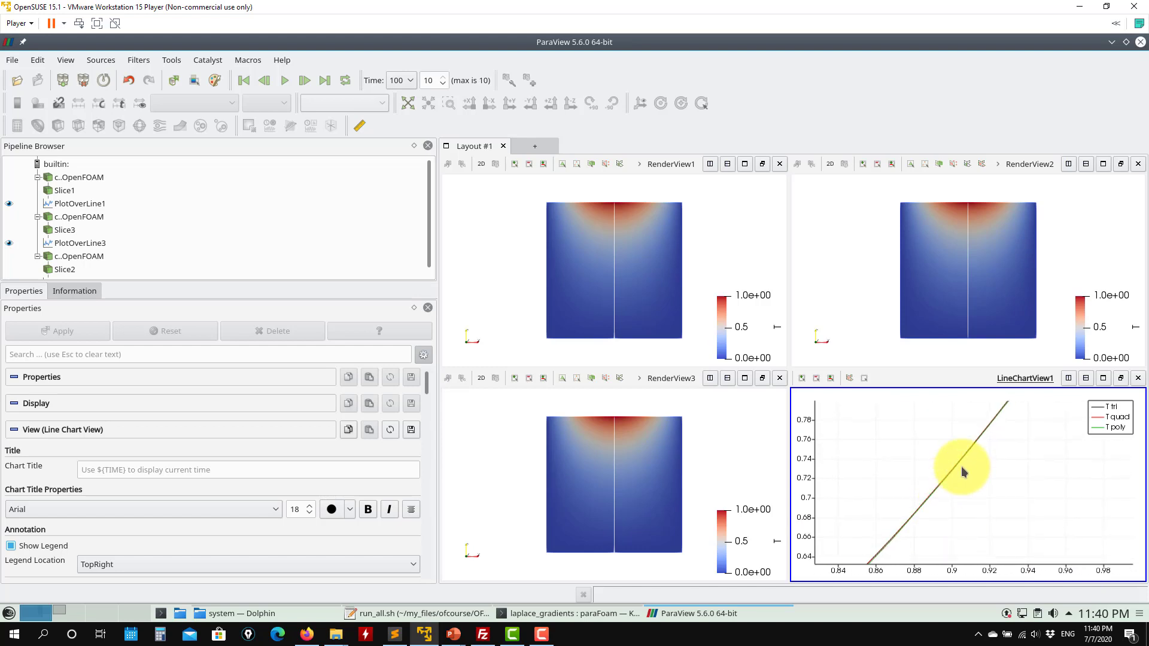
{"action": "left_click", "coordinate": [123, 204]}
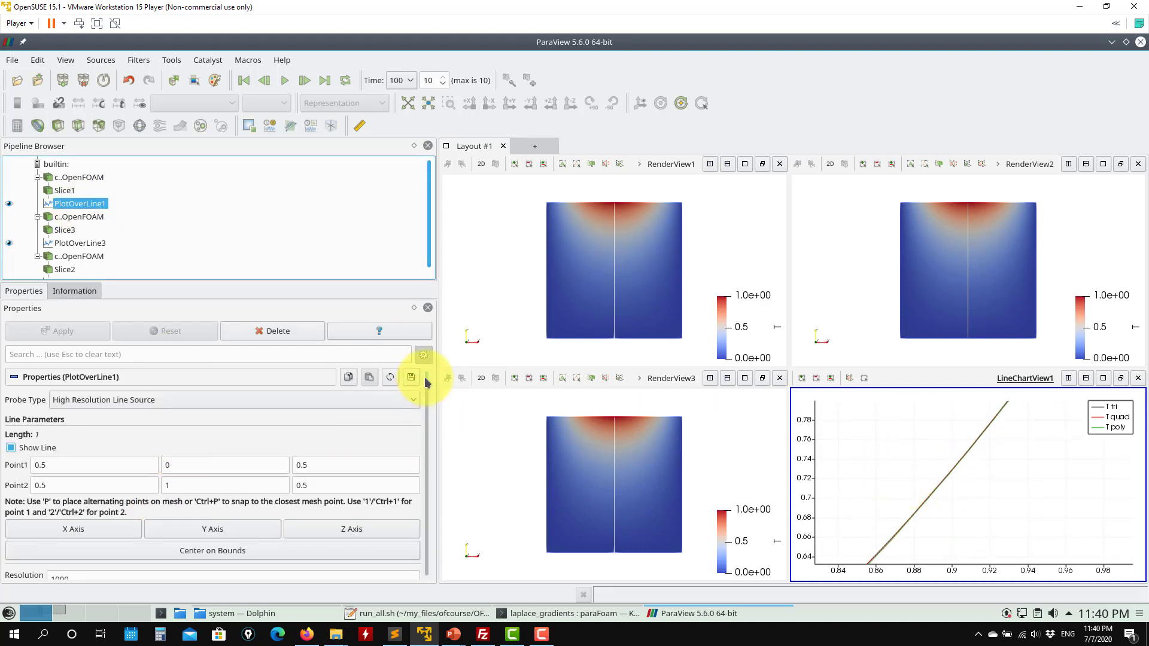
{"action": "scroll", "coordinate": [426, 395], "scroll_direction": "down", "scroll_amount": 10}
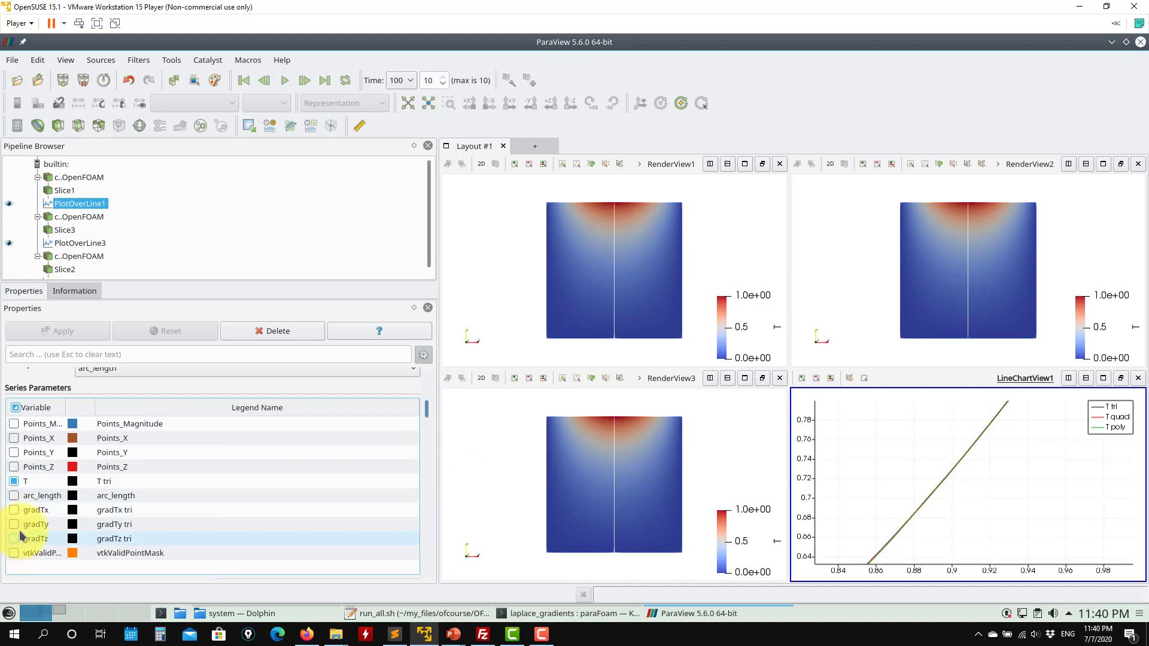
{"action": "left_click", "coordinate": [15, 539]}
Plot gradTy instead of T for the poly and quad lines.
{"action": "left_click", "coordinate": [84, 243]}
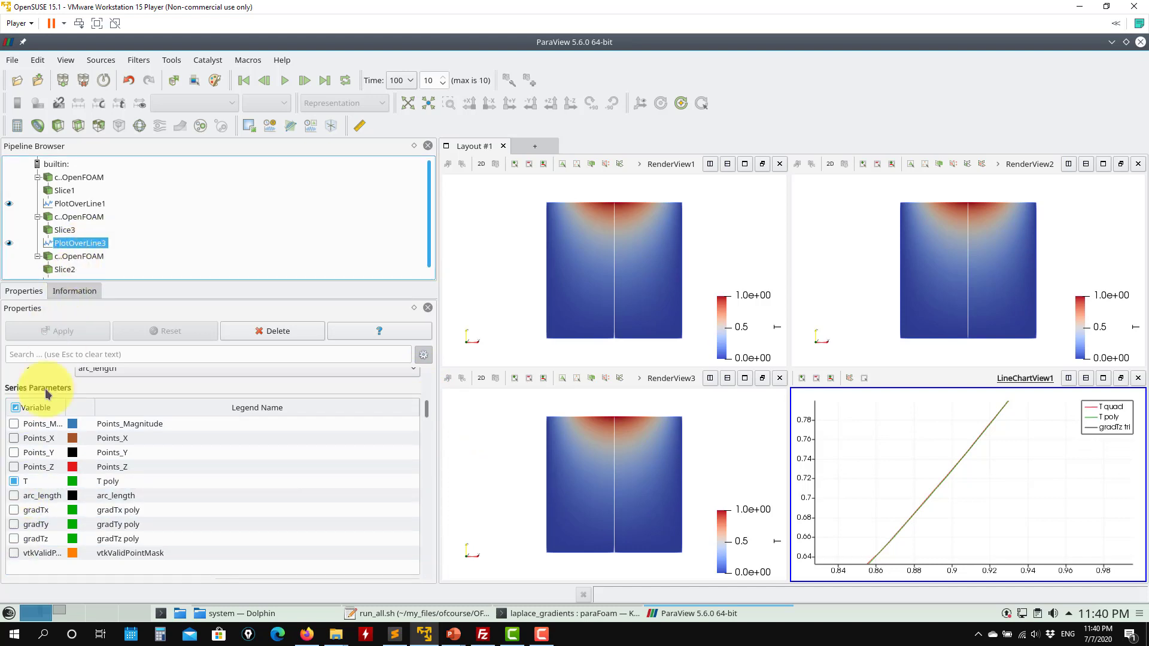
{"action": "left_click", "coordinate": [14, 524]}
{"action": "left_click", "coordinate": [13, 481]}
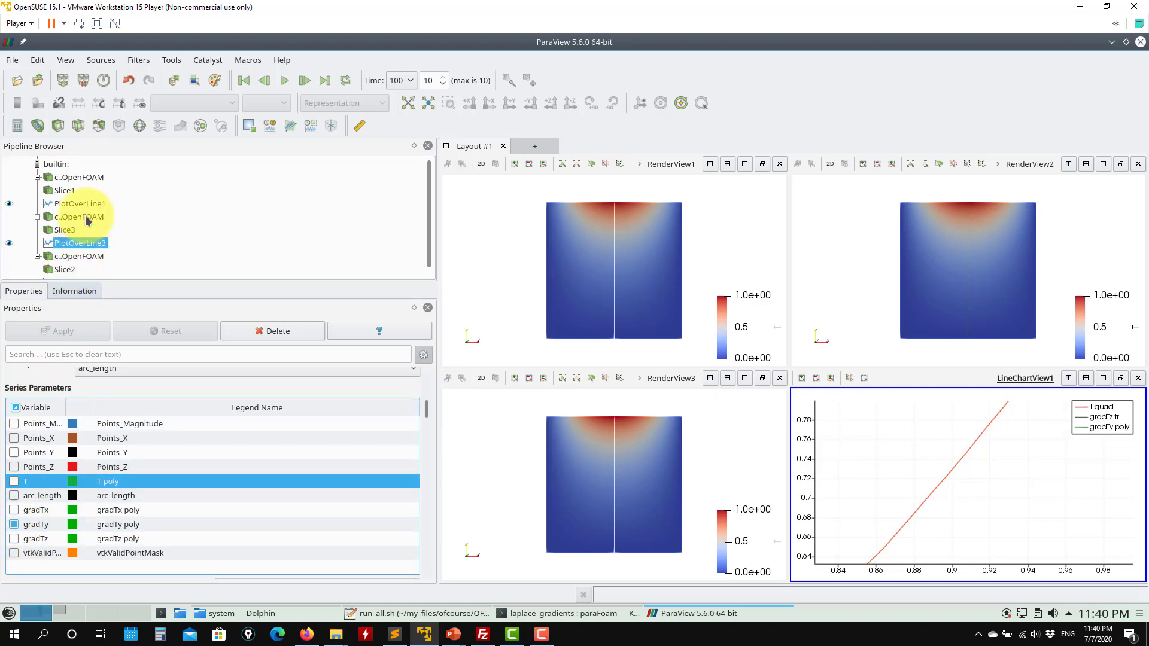
{"action": "scroll", "coordinate": [83, 219], "scroll_direction": "down", "scroll_amount": 1}
{"action": "left_click", "coordinate": [79, 274]}
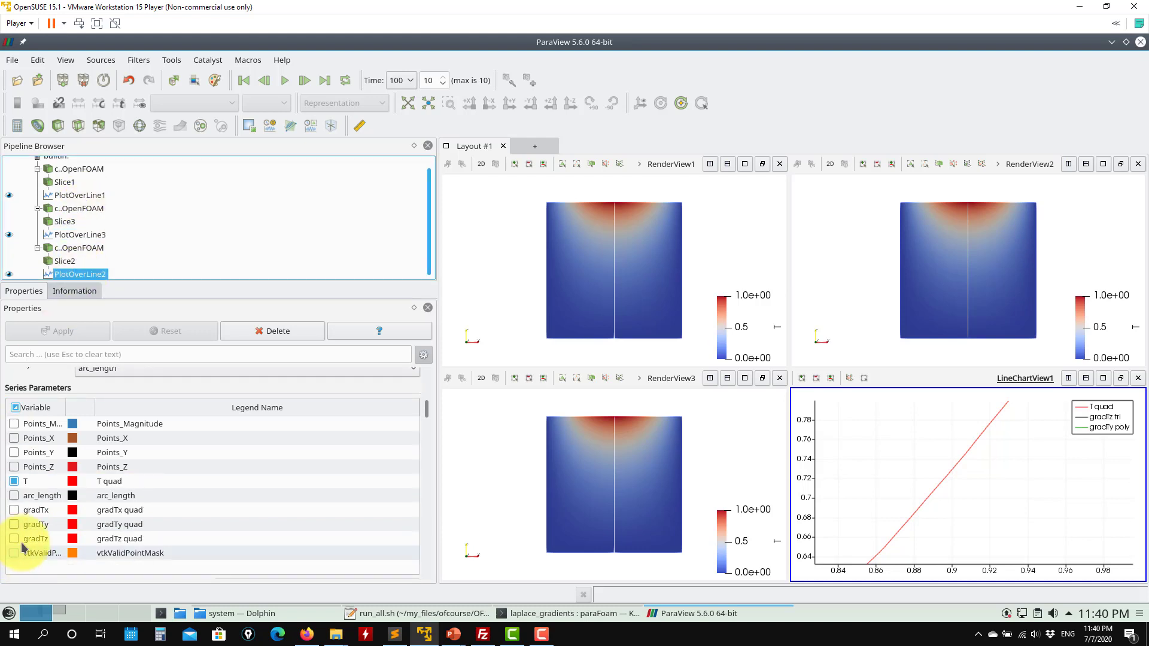
{"action": "left_click", "coordinate": [14, 524]}
{"action": "left_click", "coordinate": [13, 481]}
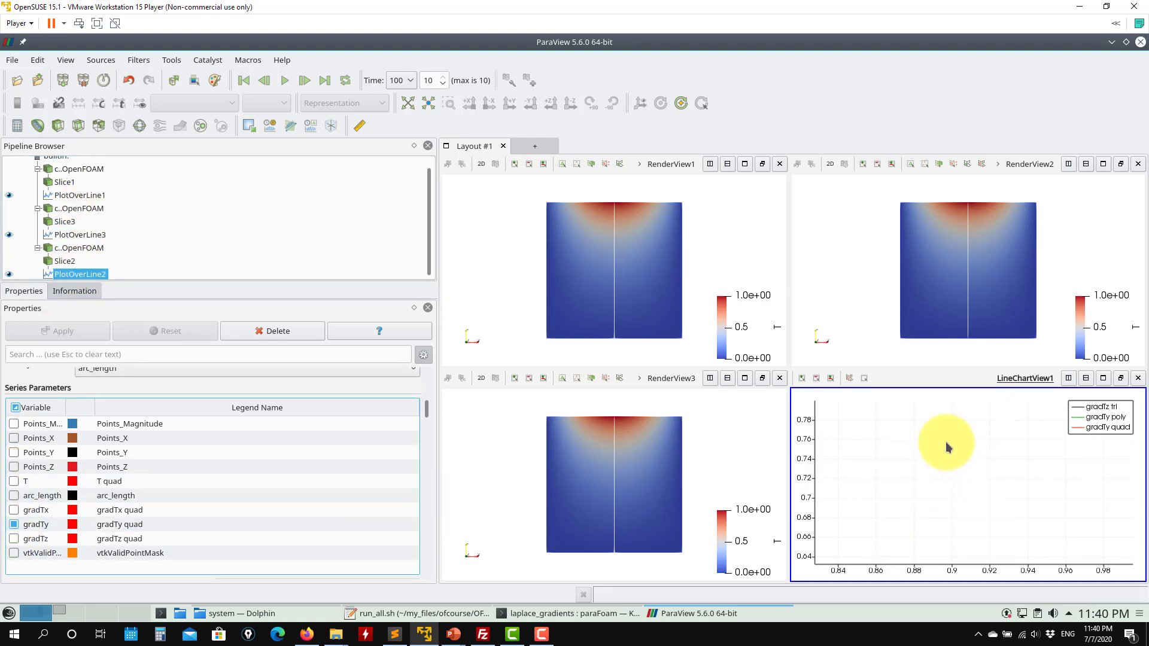
Reset the chart to show all curves and pan along the x axis.
{"action": "left_click", "coordinate": [407, 103]}
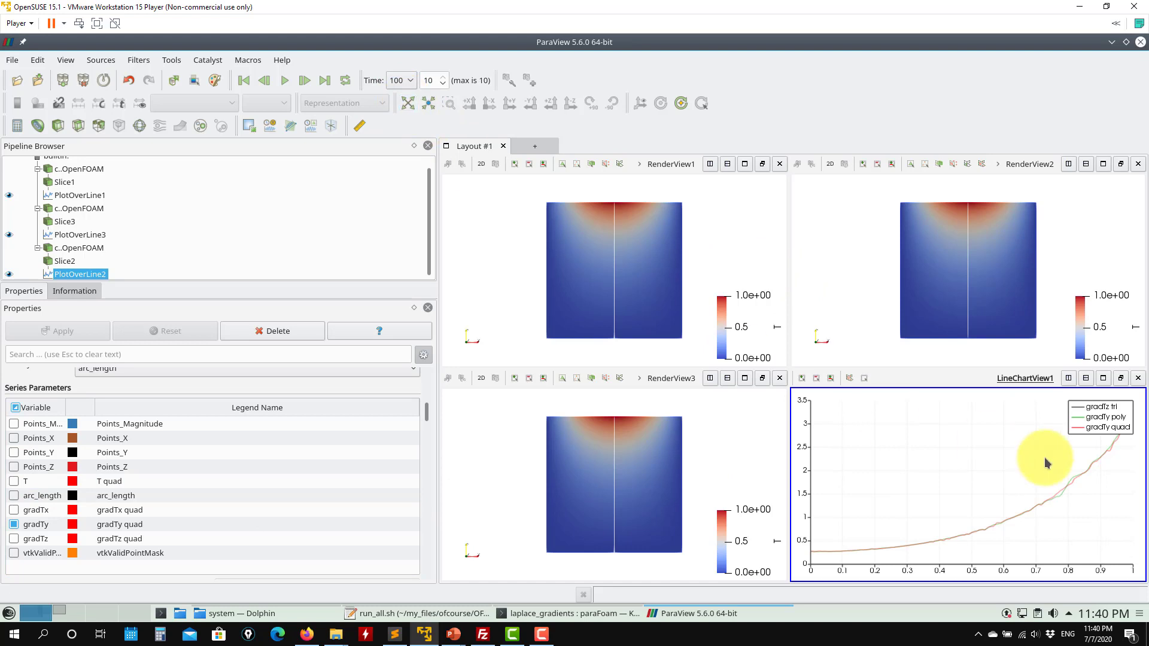
{"action": "left_click_drag", "start_coordinate": [1046, 462], "coordinate": [885, 481]}
{"action": "left_click_drag", "start_coordinate": [885, 520], "coordinate": [931, 516]}
{"action": "scroll", "coordinate": [929, 501], "scroll_direction": "up", "scroll_amount": 10}
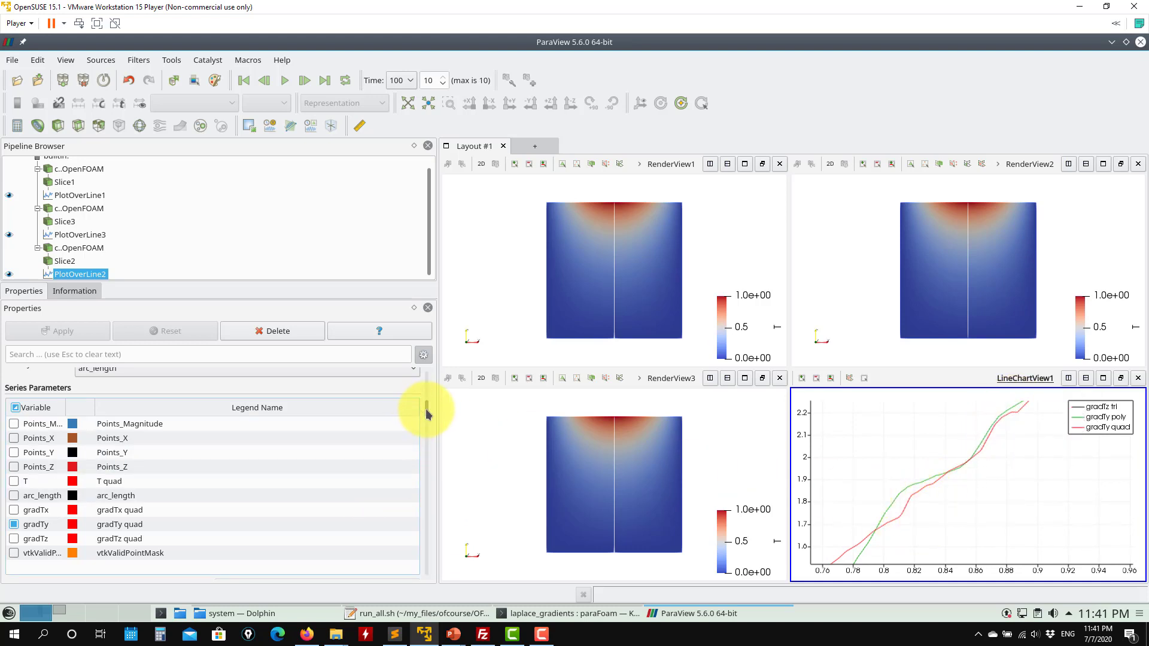
Plot gradTy instead of gradTz for the tri line (PlotOverLine1).
{"action": "left_click", "coordinate": [77, 195]}
{"action": "left_click", "coordinate": [14, 524]}
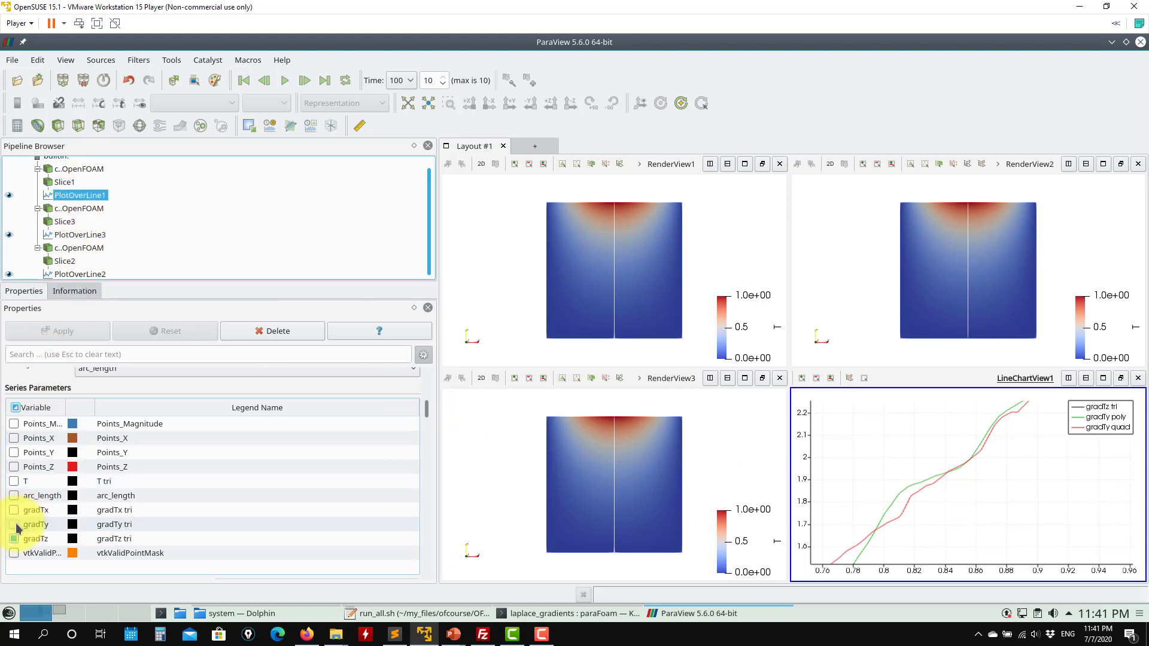
{"action": "left_click", "coordinate": [14, 539]}
Pan and zoom the chart to inspect the nearly overlapping gradTy curves between x 0.7 and 1.
{"action": "left_click_drag", "start_coordinate": [975, 483], "coordinate": [931, 533]}
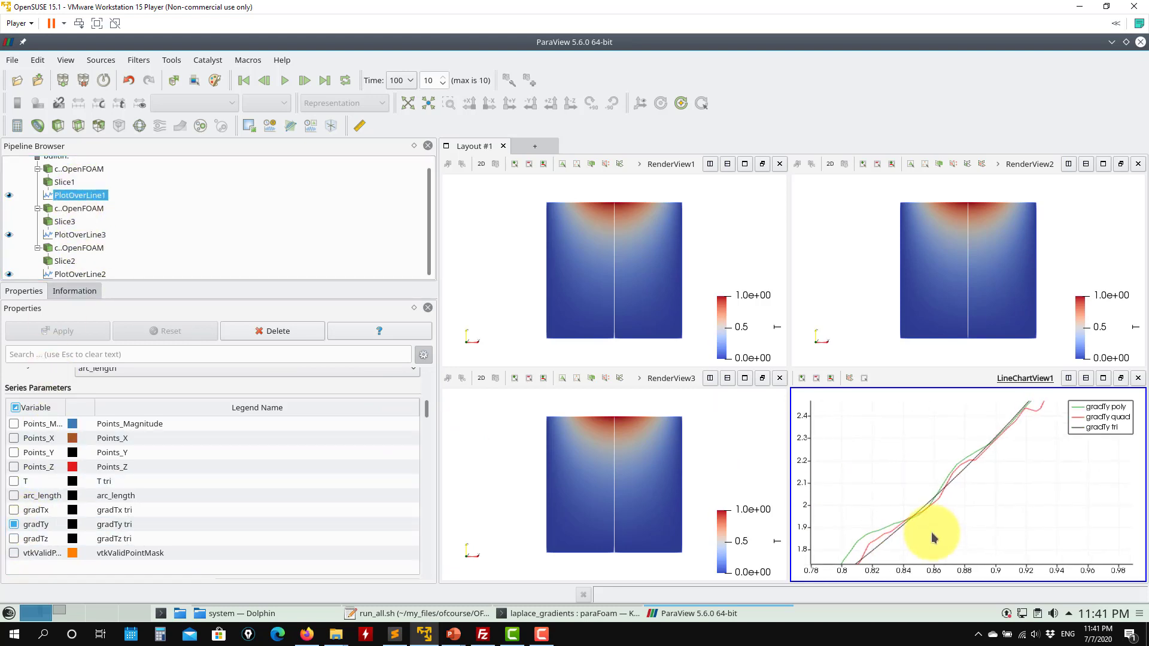
{"action": "scroll", "coordinate": [974, 476], "scroll_direction": "up", "scroll_amount": 5}
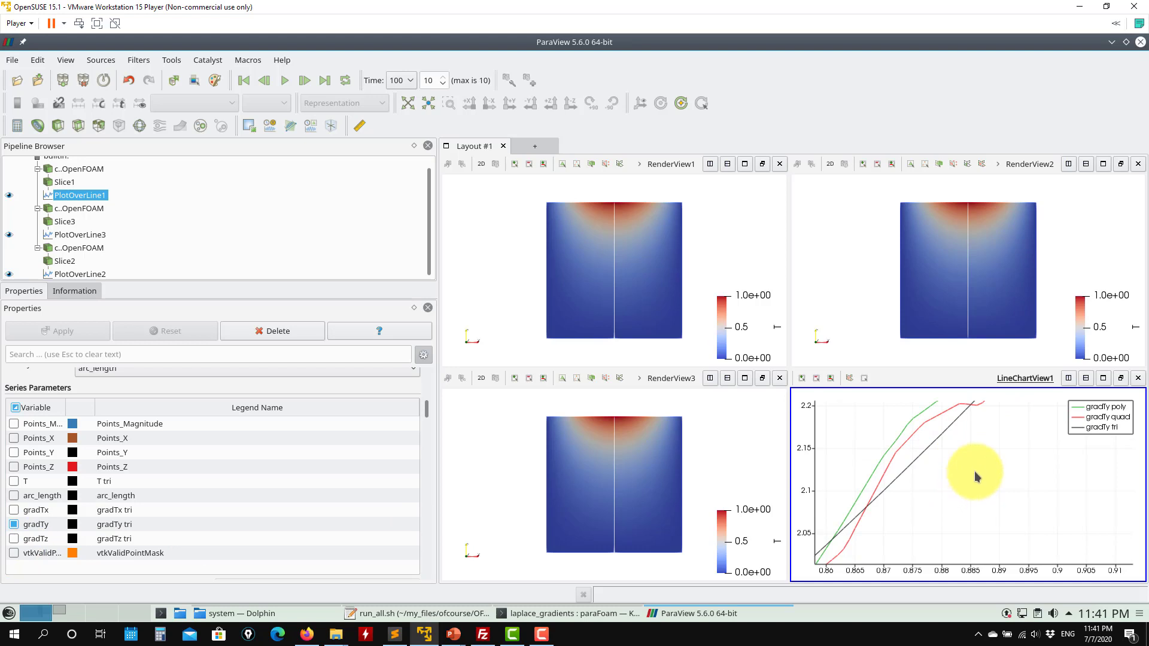
{"action": "scroll", "coordinate": [979, 464], "scroll_direction": "down", "scroll_amount": 10}
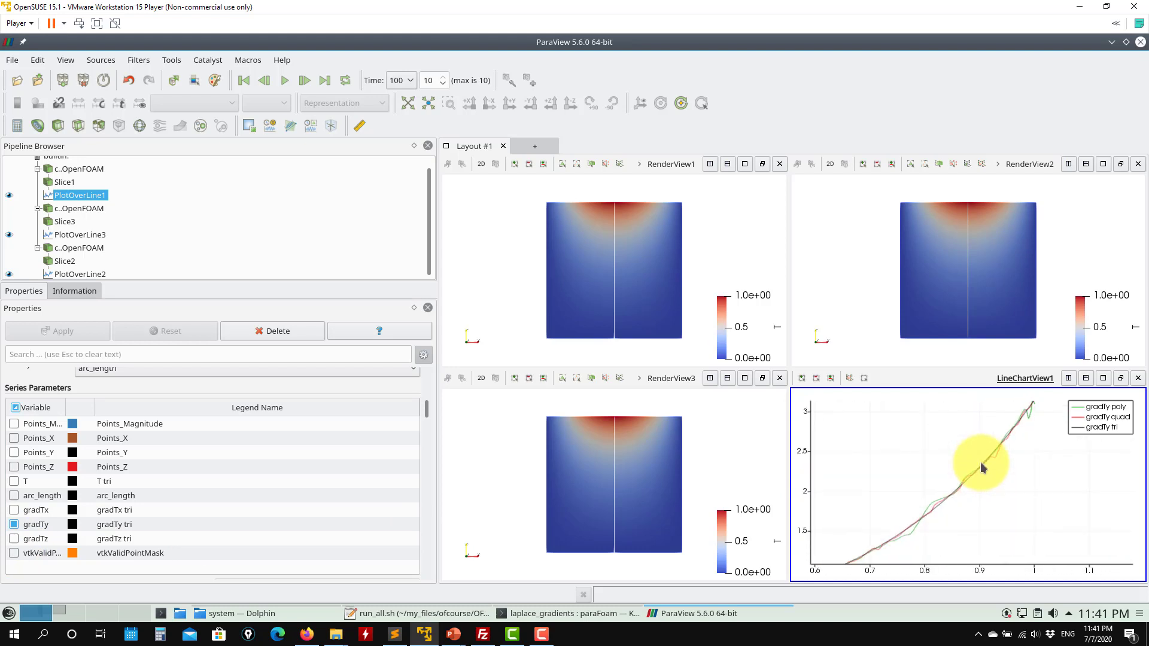
{"action": "left_click_drag", "start_coordinate": [996, 483], "coordinate": [1022, 433]}
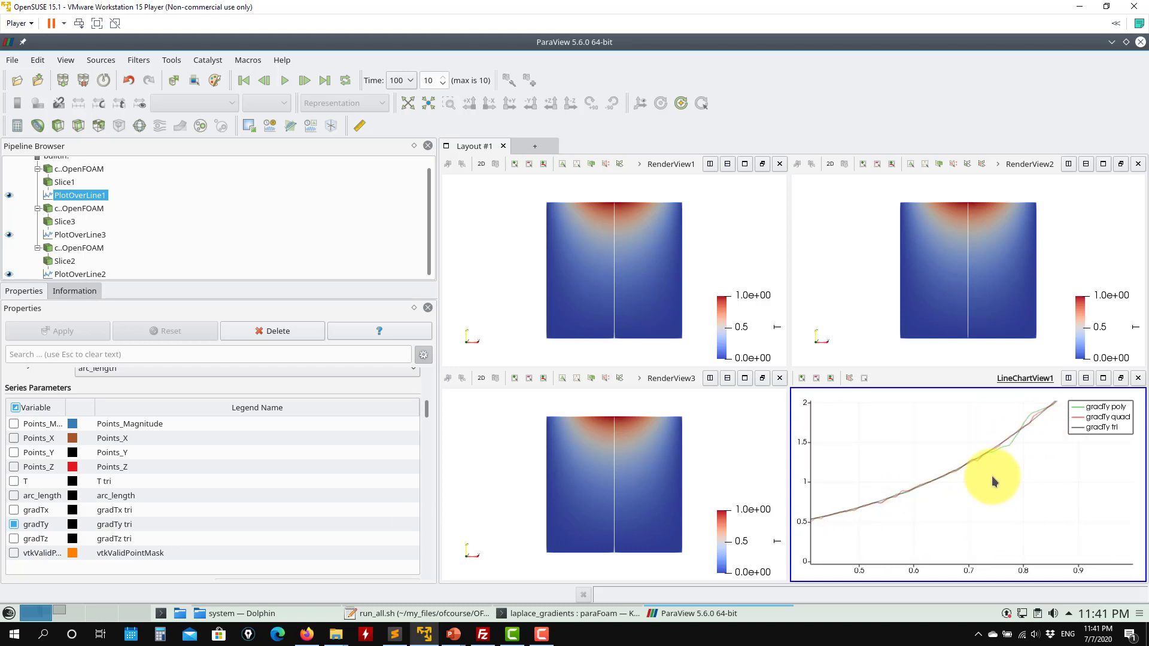
{"action": "scroll", "coordinate": [862, 521], "scroll_direction": "down", "scroll_amount": 5}
{"action": "scroll", "coordinate": [962, 487], "scroll_direction": "up", "scroll_amount": 5}
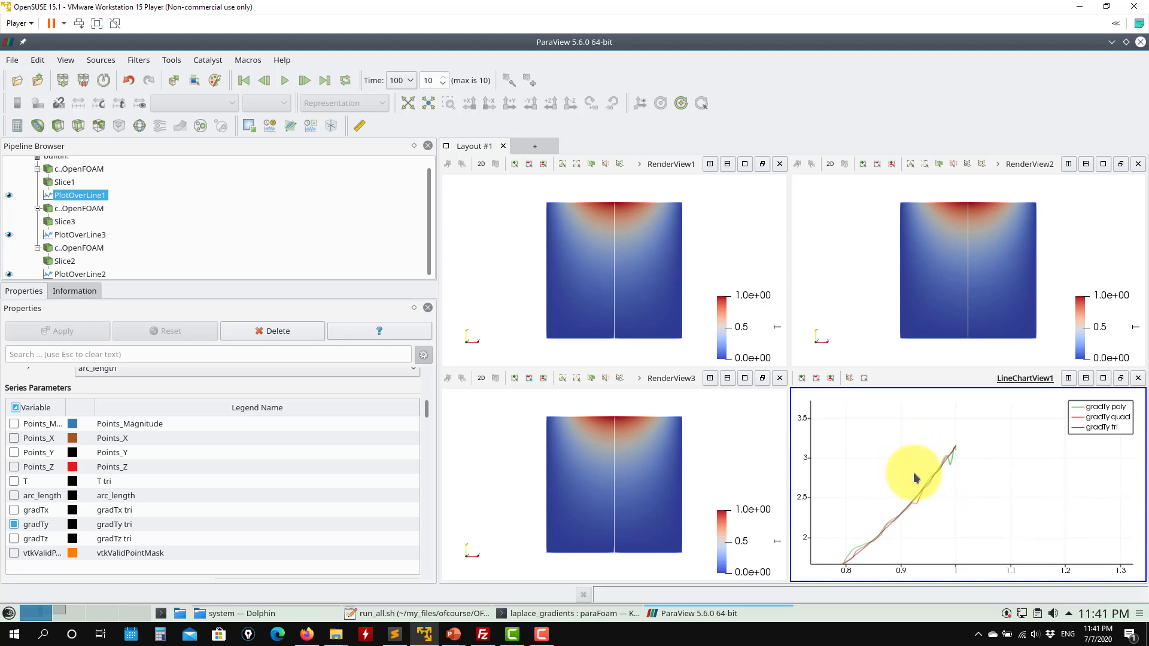
{"action": "left_click_drag", "start_coordinate": [917, 473], "coordinate": [956, 451]}
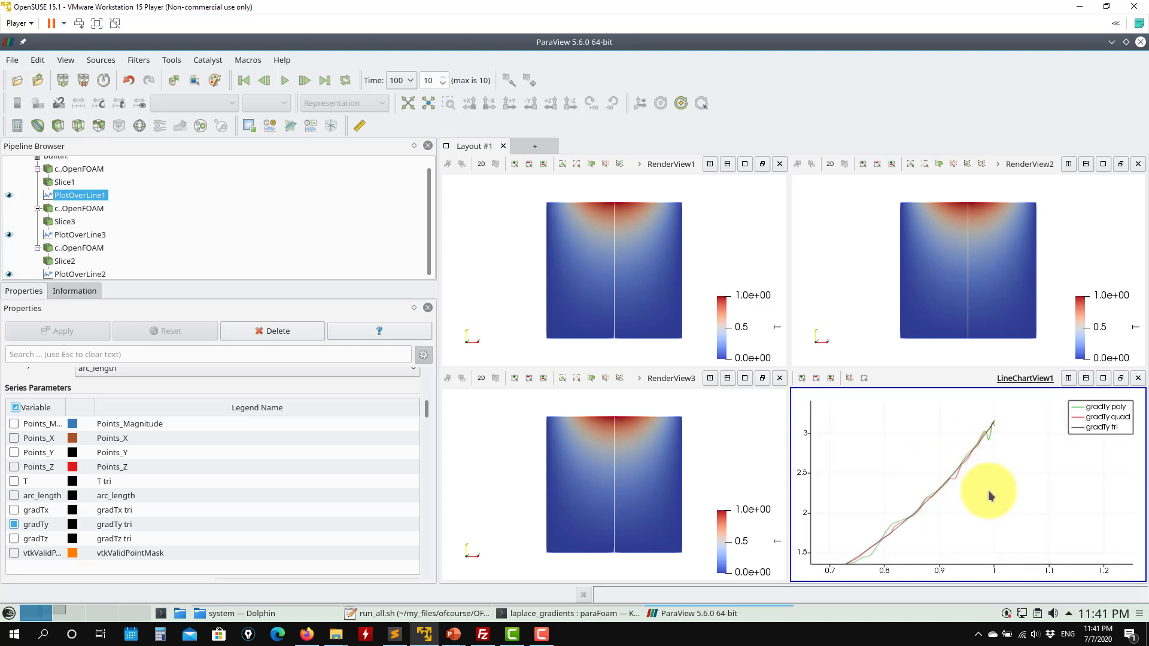
{"action": "left_click_drag", "start_coordinate": [961, 473], "coordinate": [963, 465]}
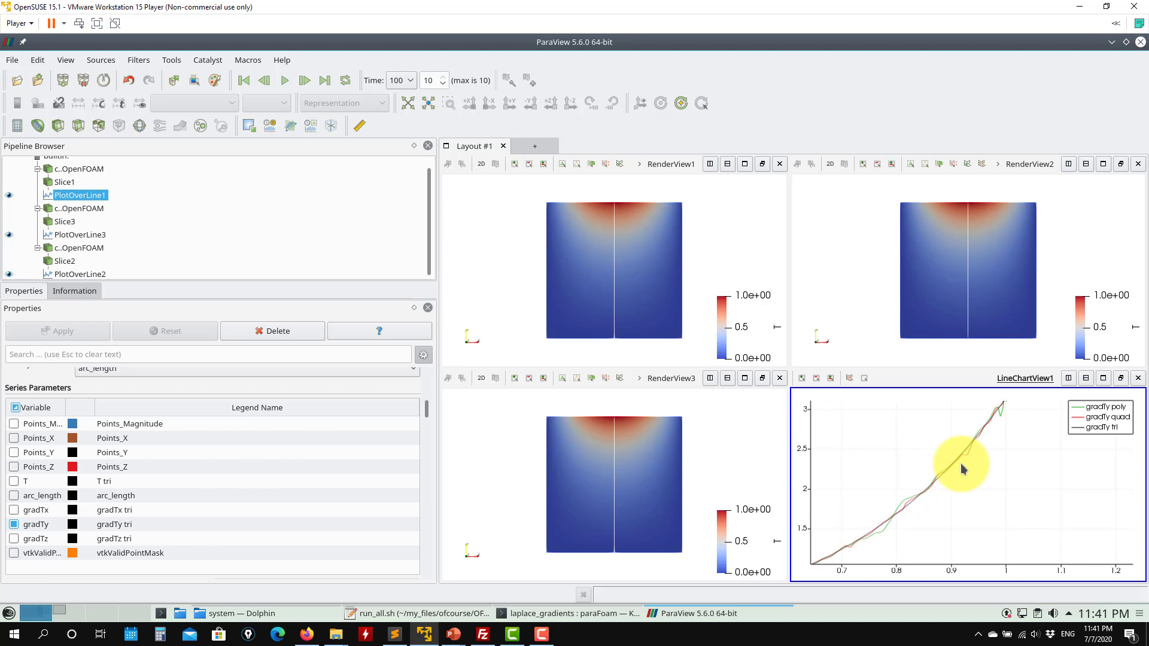
{"action": "mouse_move", "coordinate": [951, 466]}
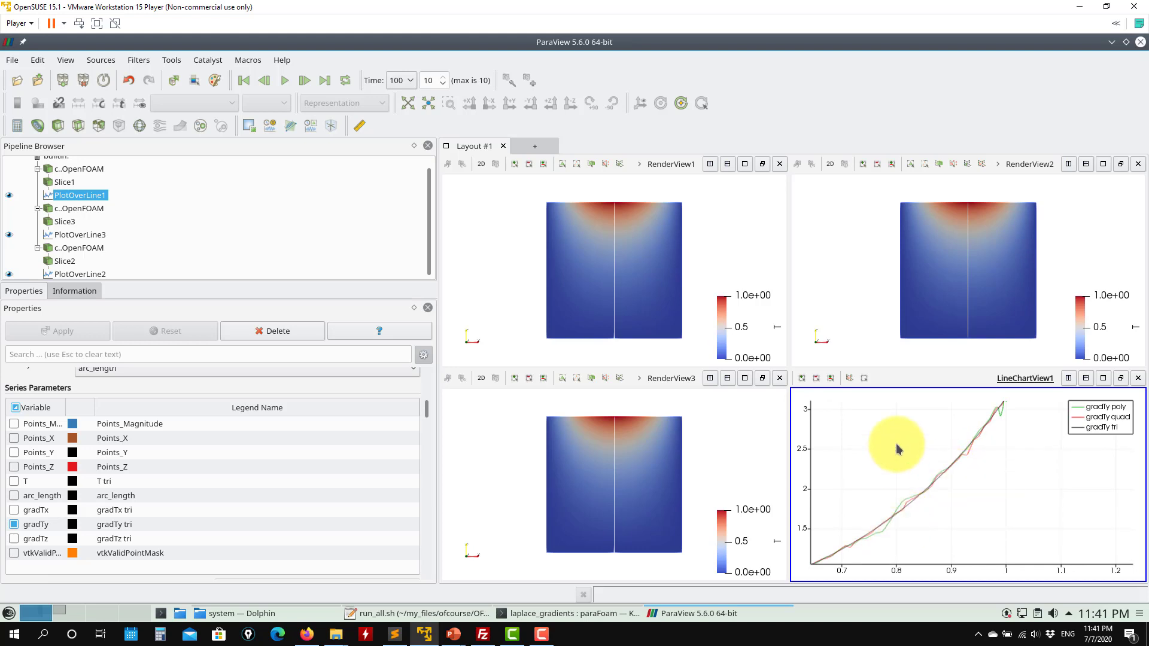
{"action": "mouse_move", "coordinate": [928, 486]}
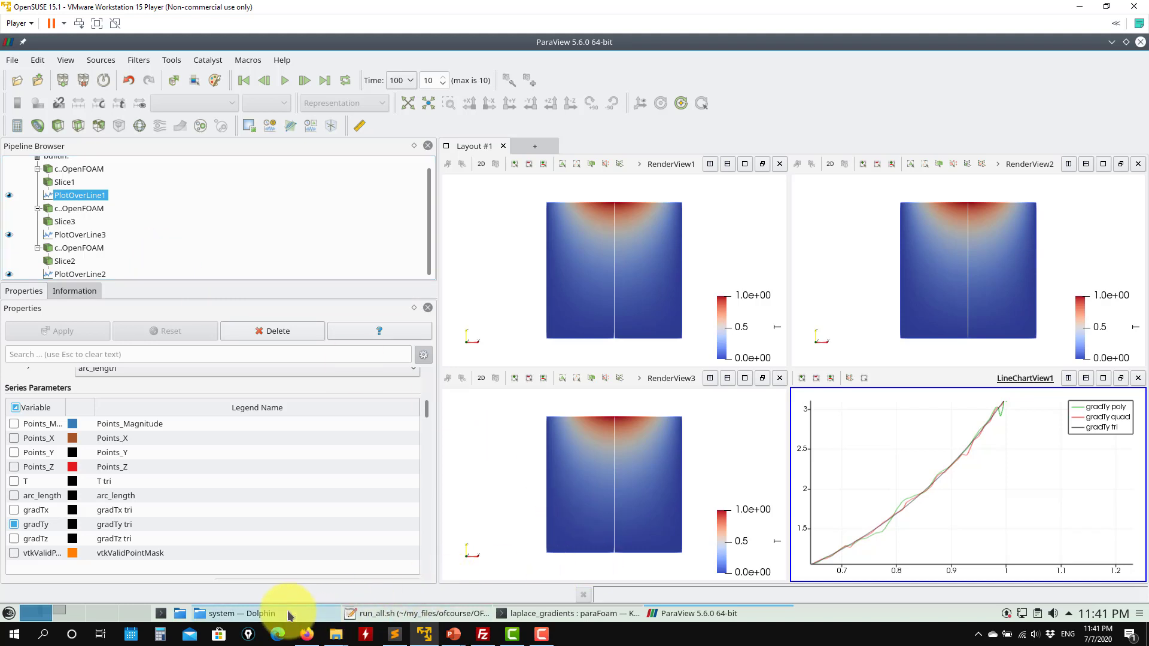
Open c3's fvSchemes.4 from the file manager in the Kate text editor.
{"action": "left_click", "coordinate": [257, 613]}
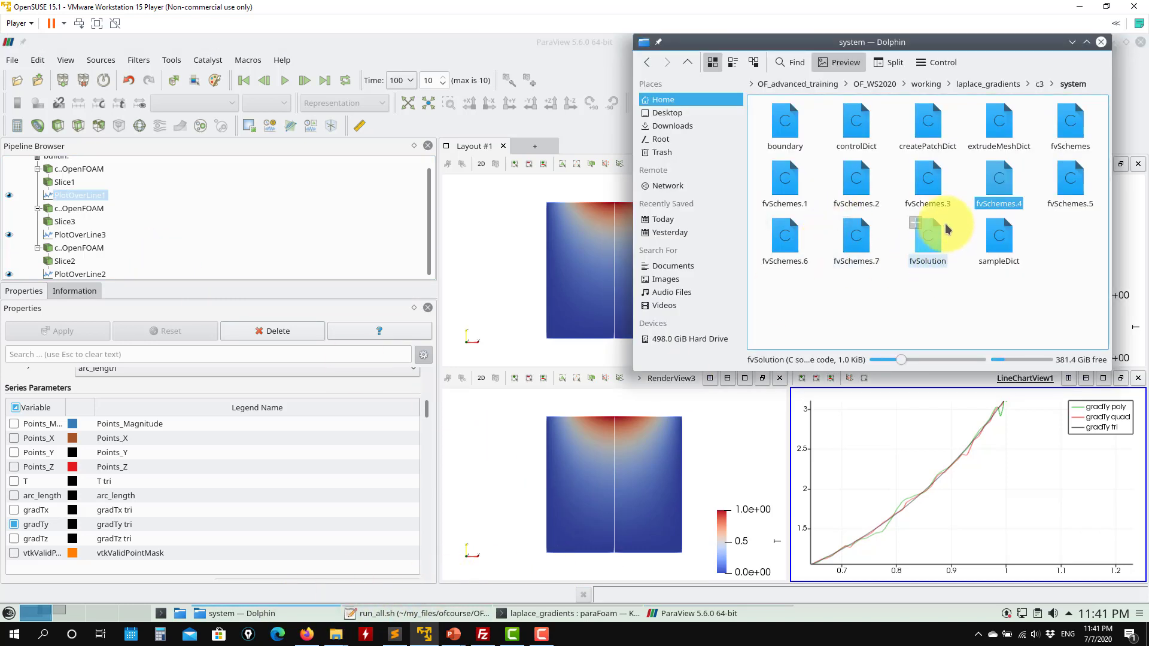
{"action": "right_click", "coordinate": [1003, 193]}
{"action": "mouse_move", "coordinate": [1018, 213]}
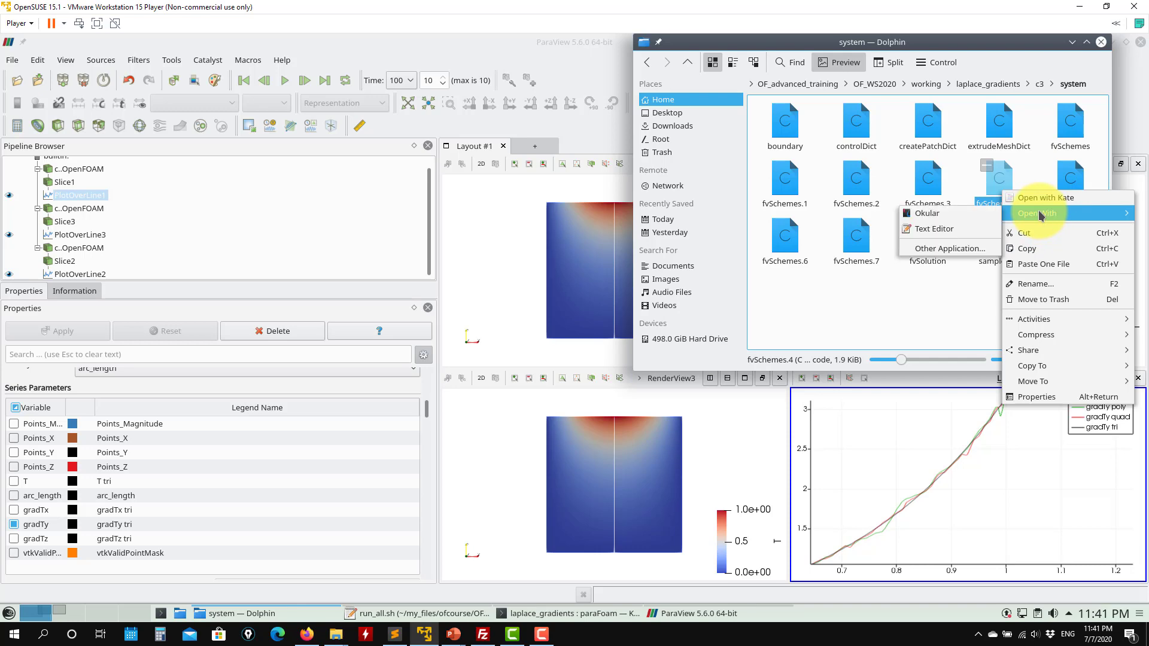
{"action": "left_click", "coordinate": [933, 230]}
{"action": "scroll", "coordinate": [269, 269], "scroll_direction": "up", "scroll_amount": 4}
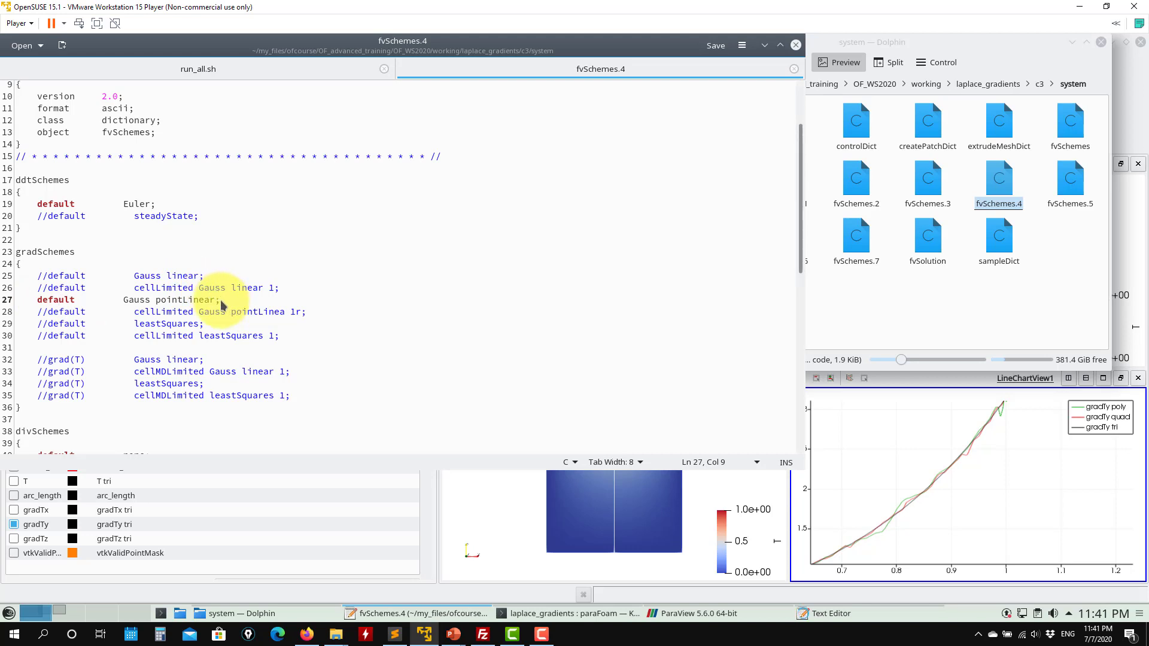
Review the Gauss pointLinear gradient and limited 0.5 snGrad and laplacian schemes.
{"action": "left_click_drag", "start_coordinate": [221, 305], "coordinate": [47, 304]}
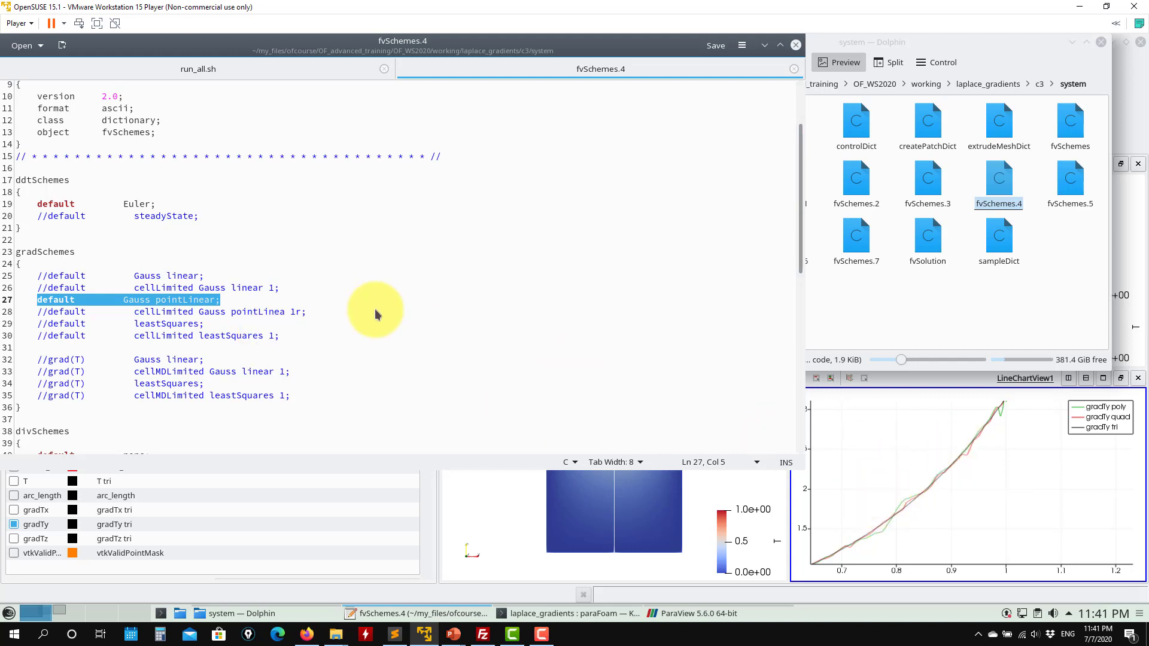
{"action": "scroll", "coordinate": [359, 317], "scroll_direction": "down", "scroll_amount": 2}
{"action": "scroll", "coordinate": [360, 316], "scroll_direction": "down", "scroll_amount": 10}
{"action": "scroll", "coordinate": [198, 301], "scroll_direction": "up", "scroll_amount": 4}
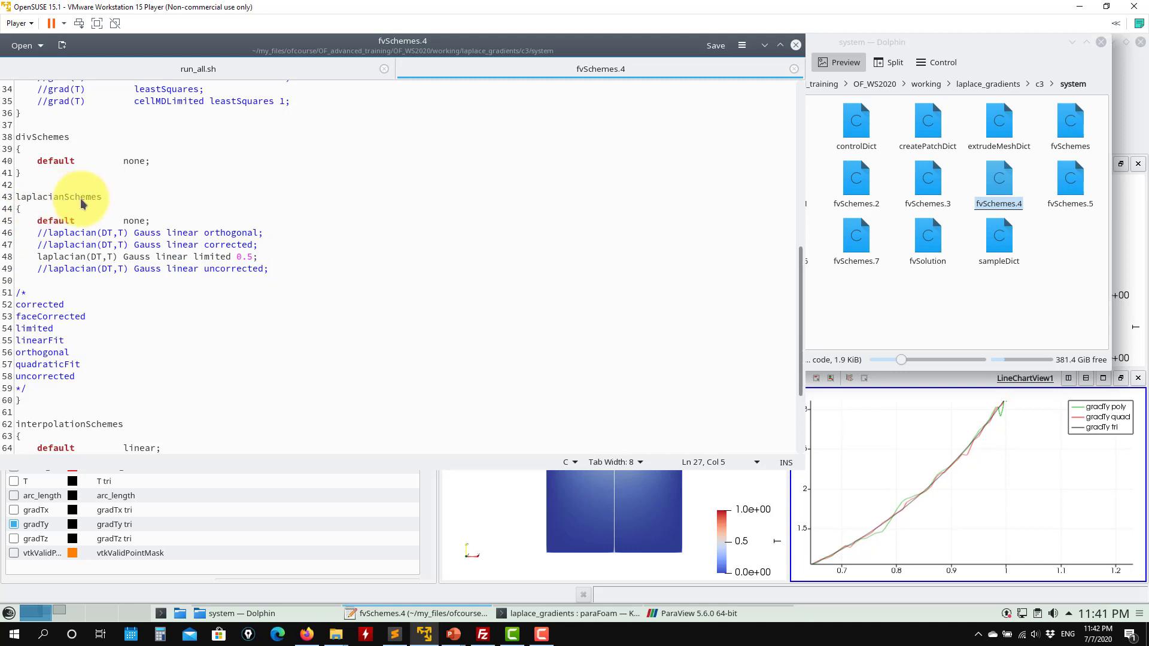
{"action": "scroll", "coordinate": [160, 330], "scroll_direction": "down", "scroll_amount": 4}
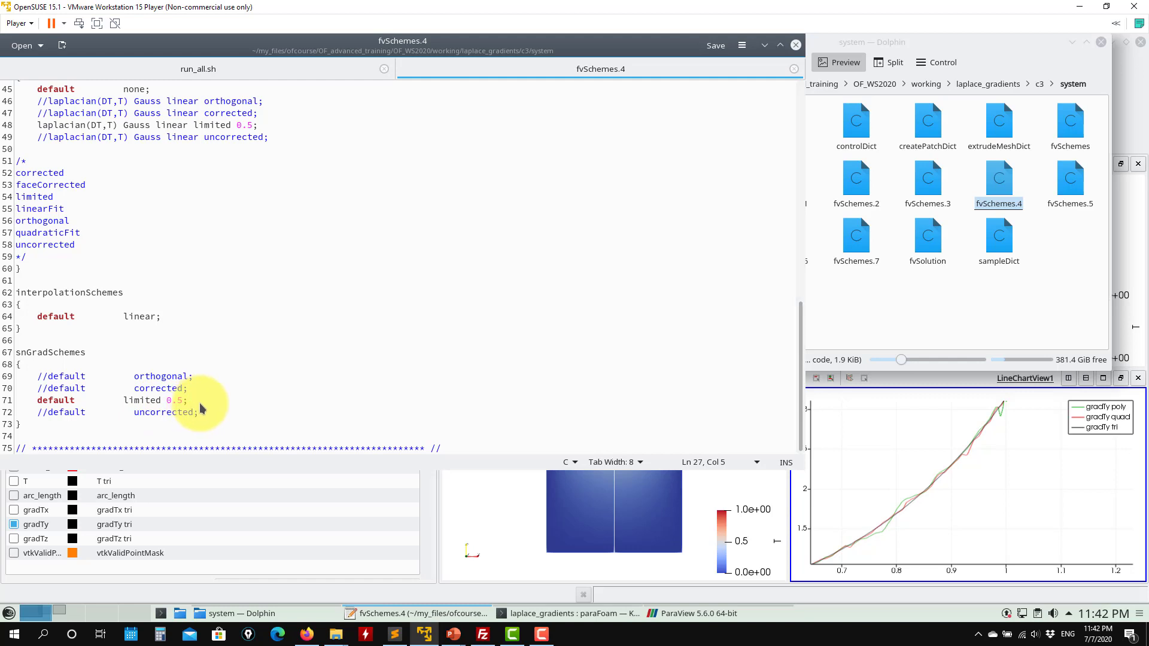
{"action": "left_click_drag", "start_coordinate": [188, 401], "coordinate": [44, 402]}
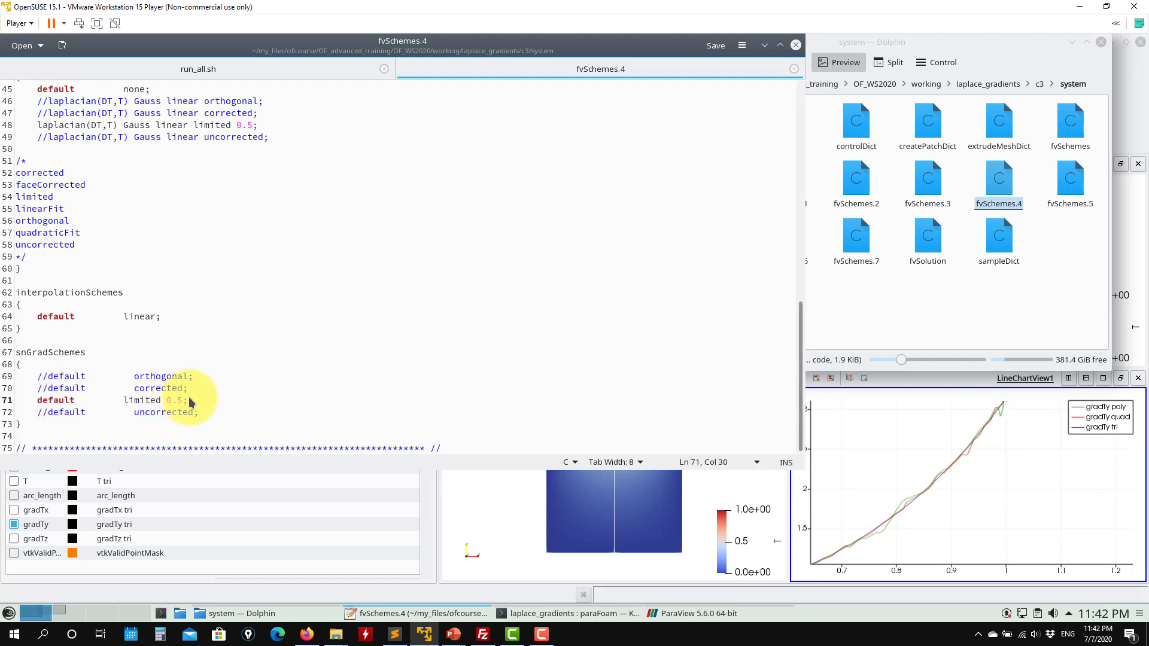
{"action": "left_click", "coordinate": [267, 127]}
{"action": "left_click", "coordinate": [200, 124], "text": "shift"}
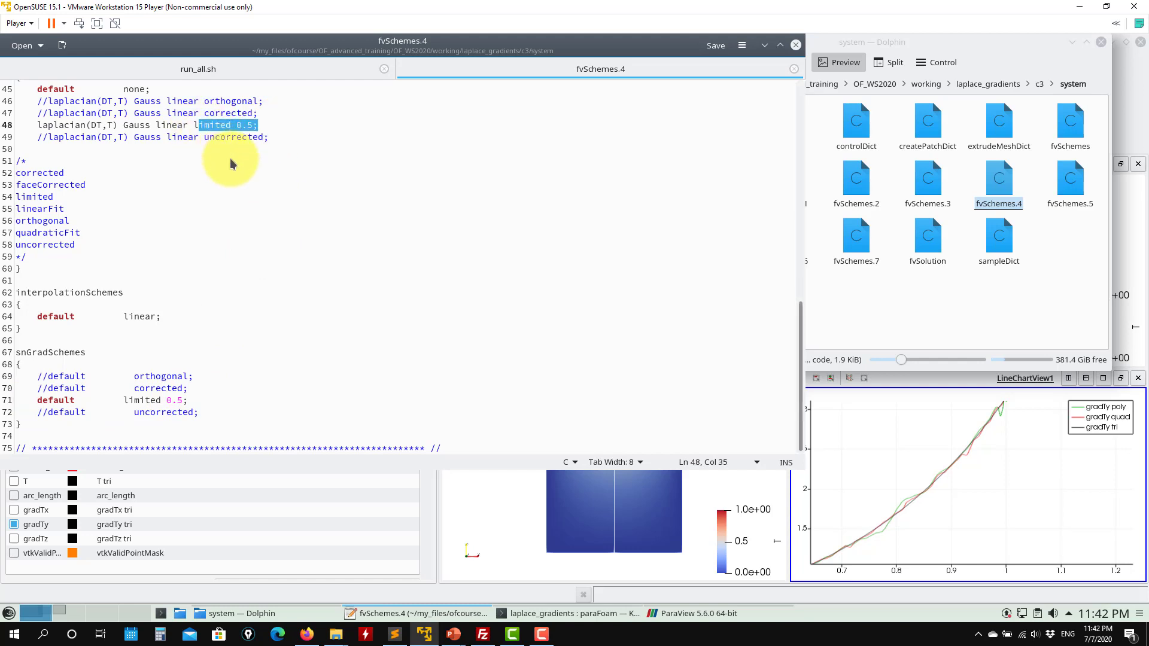
{"action": "scroll", "coordinate": [251, 168], "scroll_direction": "up", "scroll_amount": 3}
{"action": "left_click_drag", "start_coordinate": [925, 271], "coordinate": [902, 279]}
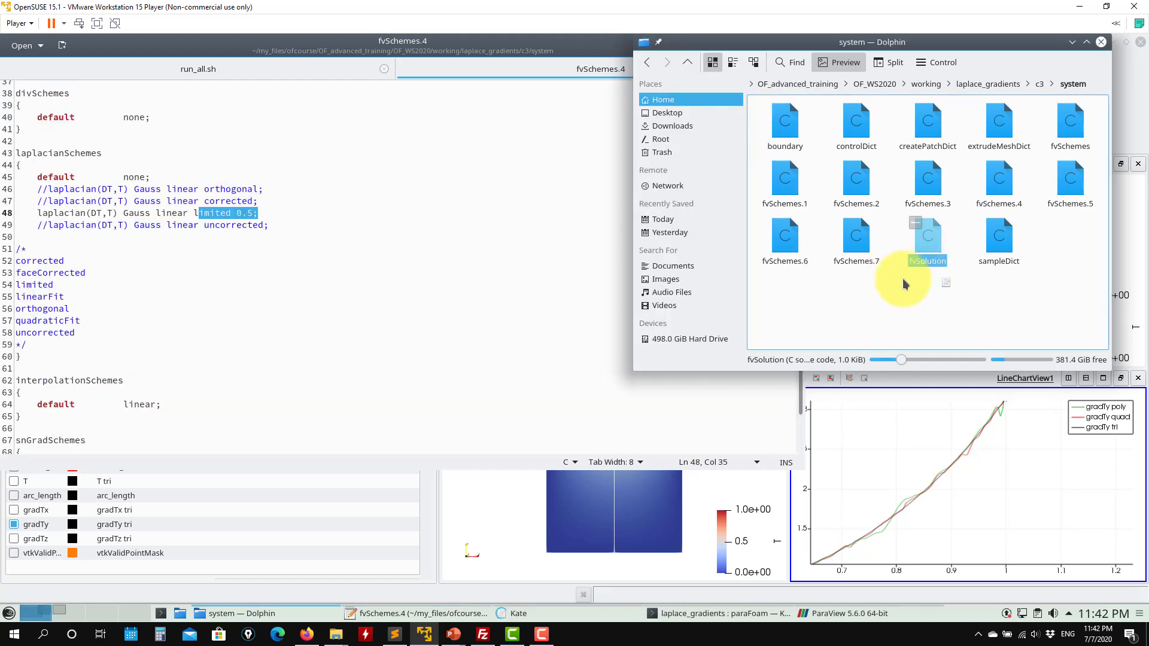
Open c3's fvSolution as a Kate tab and find the nNonOrthogonalCorrectors line.
{"action": "double_click", "coordinate": [926, 263]}
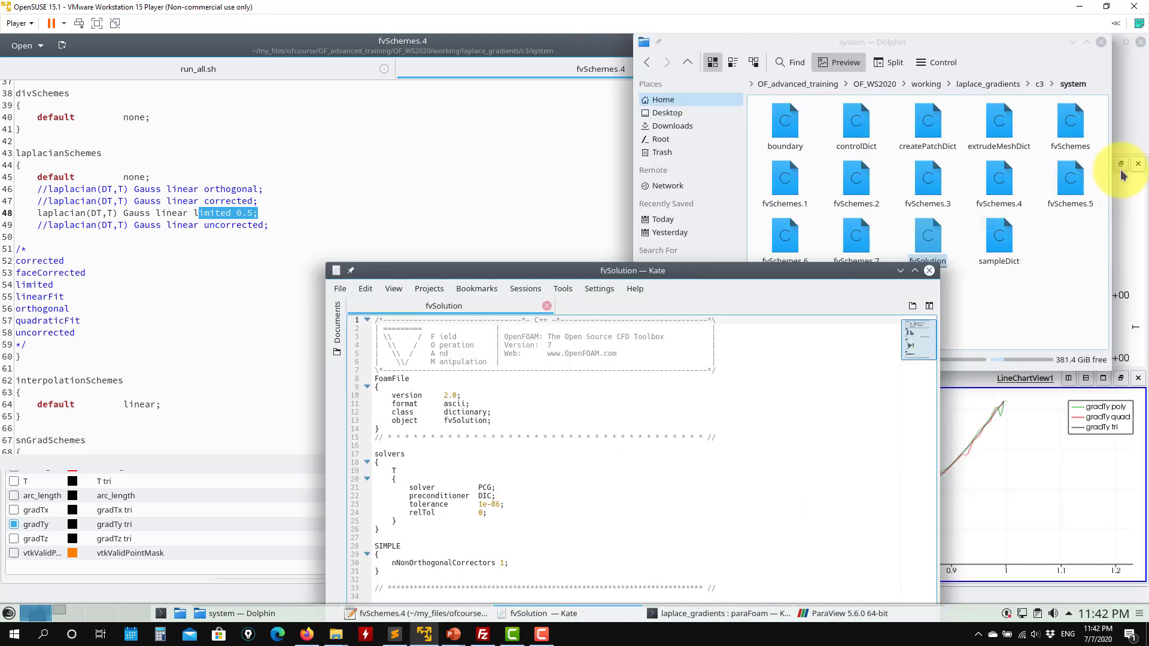
{"action": "left_click", "coordinate": [930, 271]}
{"action": "left_click_drag", "start_coordinate": [927, 240], "coordinate": [364, 269]}
{"action": "left_click", "coordinate": [363, 269]}
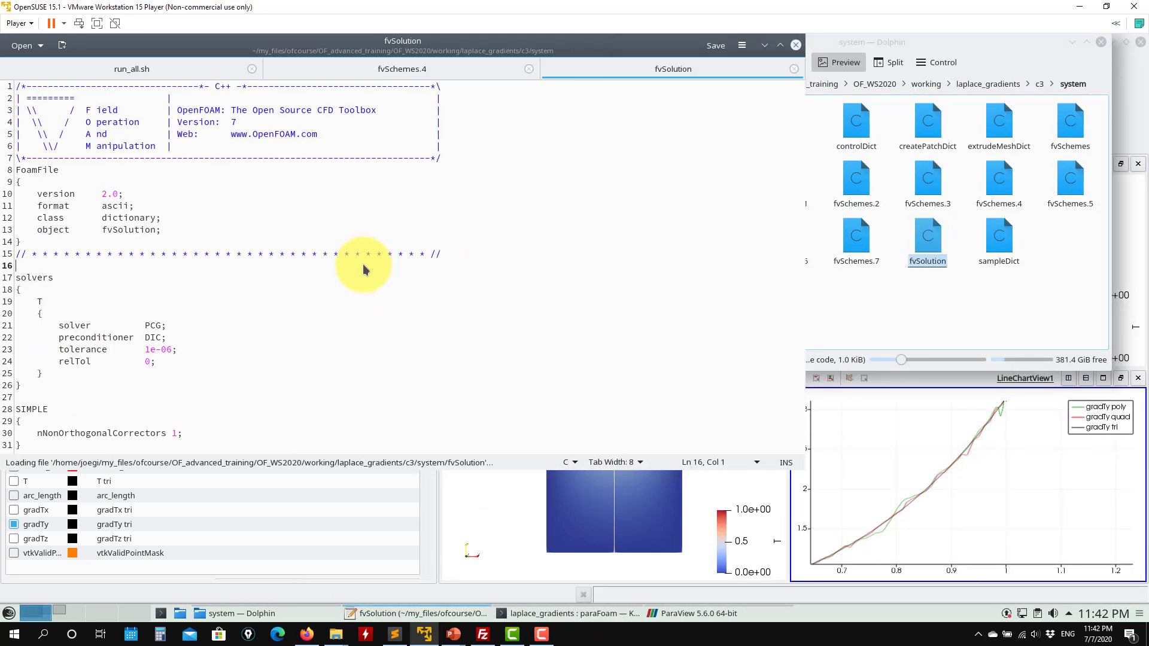
{"action": "scroll", "coordinate": [363, 269], "scroll_direction": "down", "scroll_amount": 1}
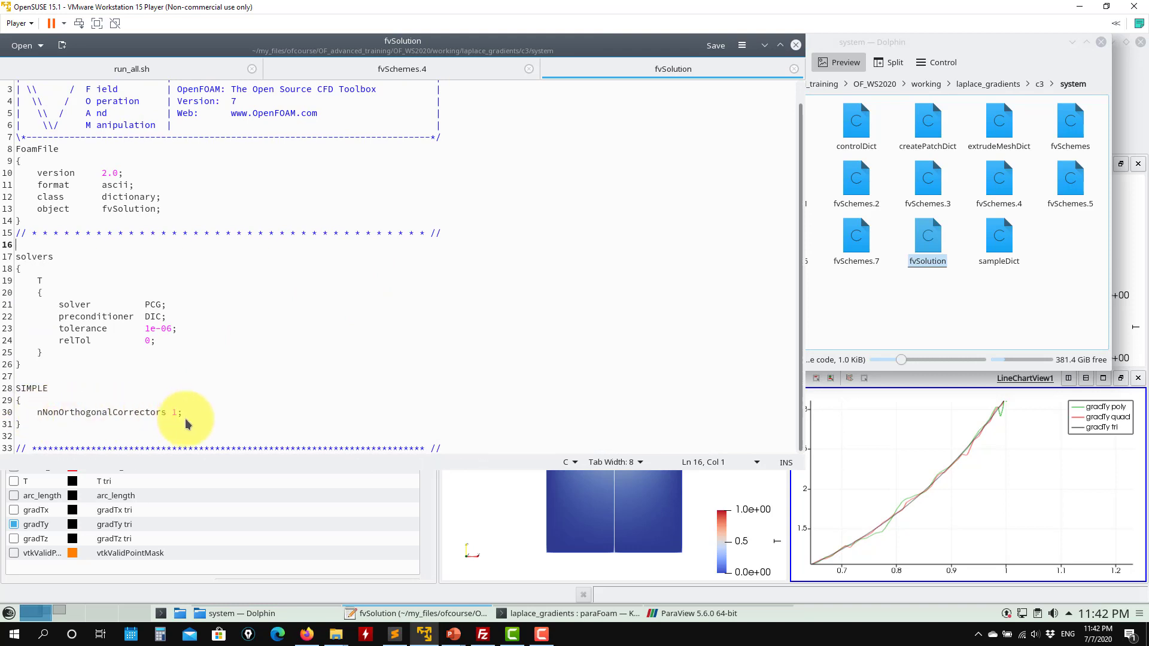
{"action": "left_click_drag", "start_coordinate": [183, 412], "coordinate": [1, 419]}
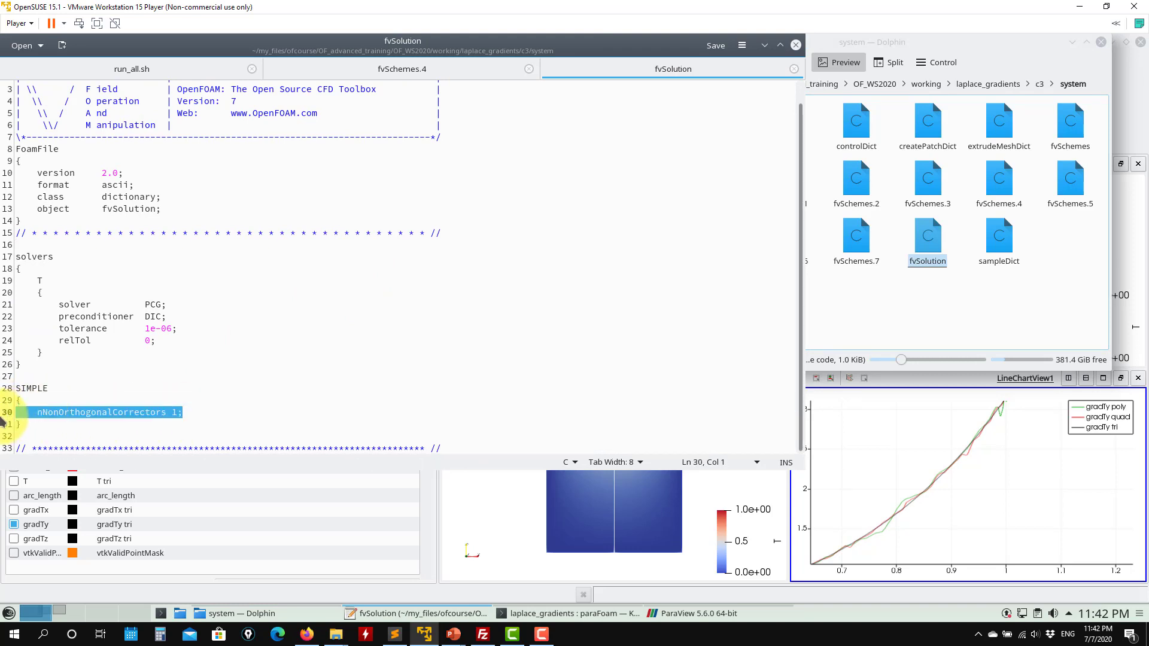
Set nNonOrthogonalCorrectors to 3, save fvSolution, and close both files in Kate.
{"action": "left_click", "coordinate": [178, 412]}
{"action": "key", "text": "BackSpace"}
{"action": "type", "text": "2"}
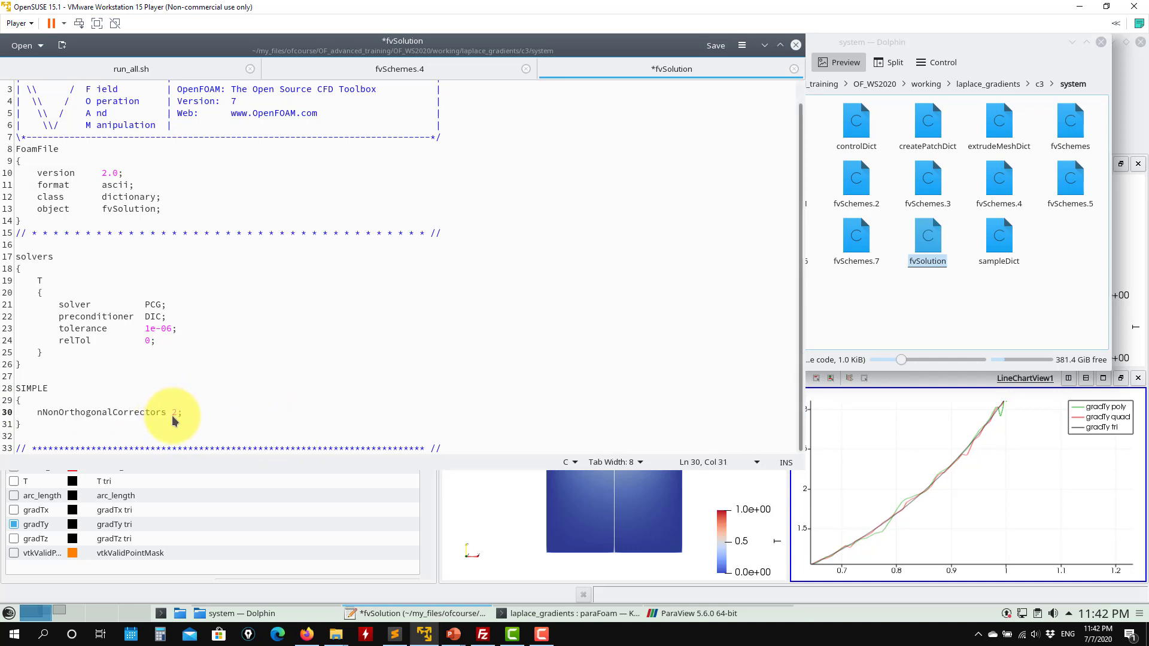
{"action": "type", "text": "3"}
{"action": "key", "text": "ctrl+s"}
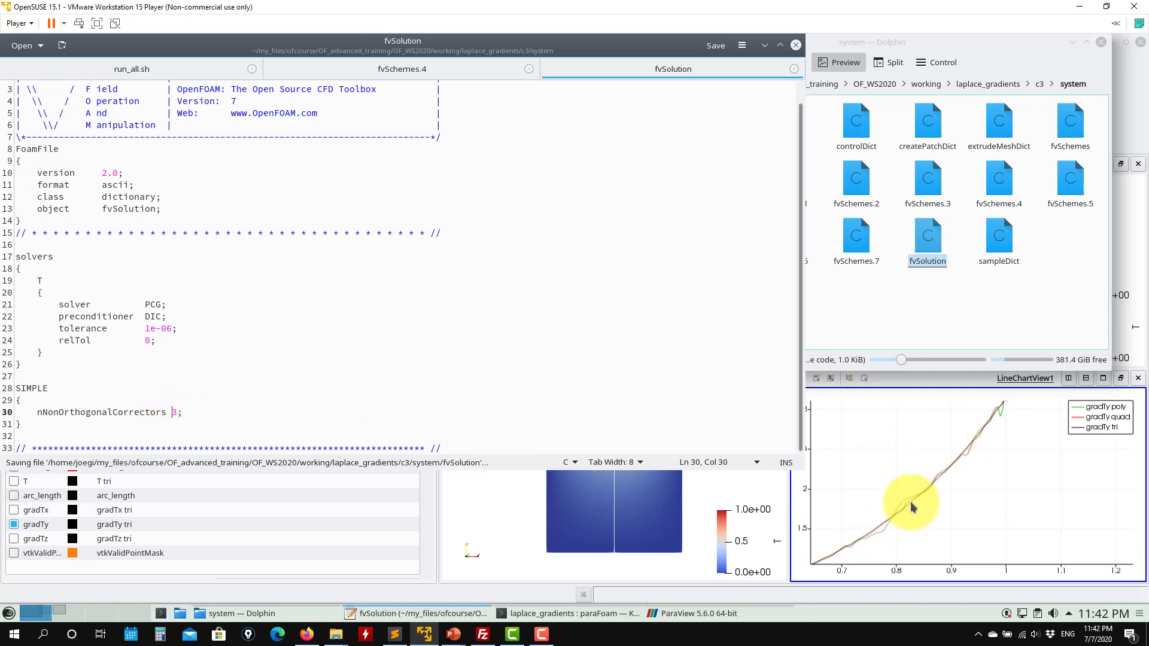
{"action": "left_click", "coordinate": [794, 69]}
{"action": "left_click", "coordinate": [796, 46]}
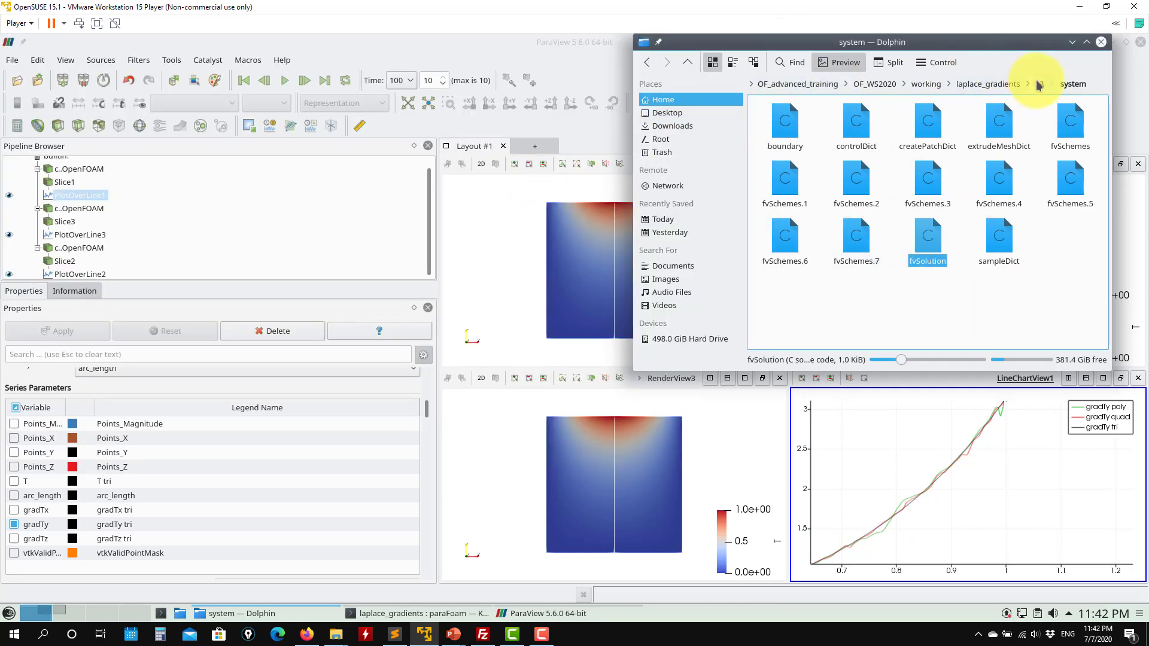
Close ParaView and open run_all.sh from the laplace_gradients folder in the text editor.
{"action": "left_click", "coordinate": [999, 84]}
{"action": "right_click", "coordinate": [785, 193]}
{"action": "left_click", "coordinate": [602, 72]}
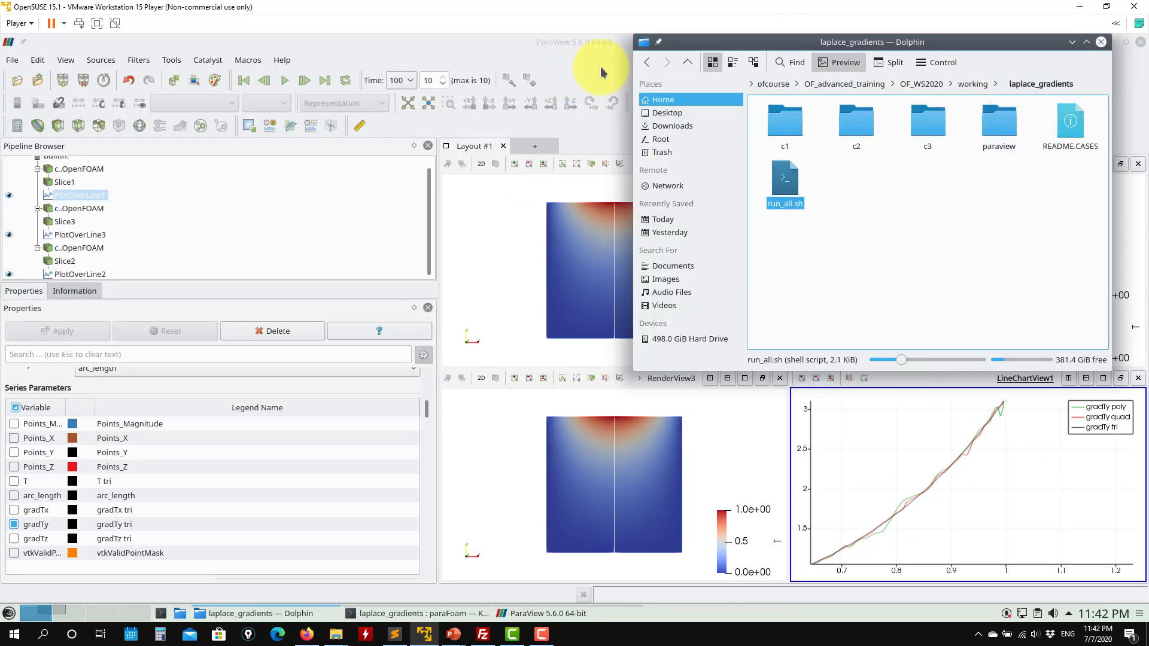
{"action": "left_click", "coordinate": [1139, 43]}
{"action": "right_click", "coordinate": [782, 190]}
{"action": "mouse_move", "coordinate": [837, 210]}
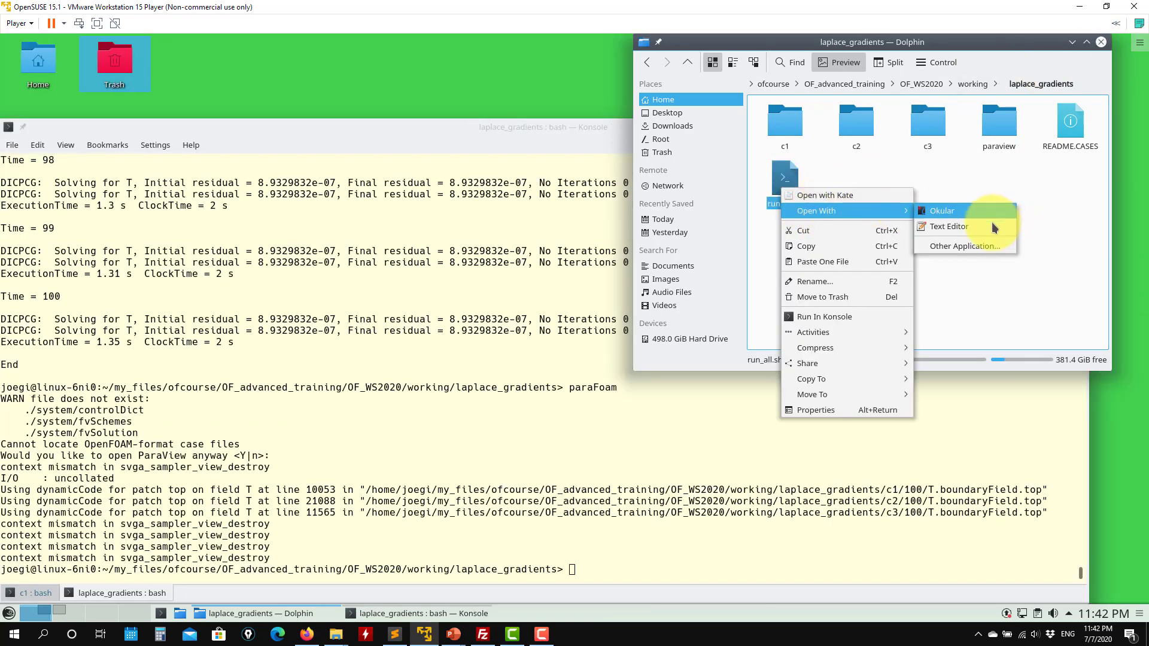
{"action": "left_click", "coordinate": [993, 228]}
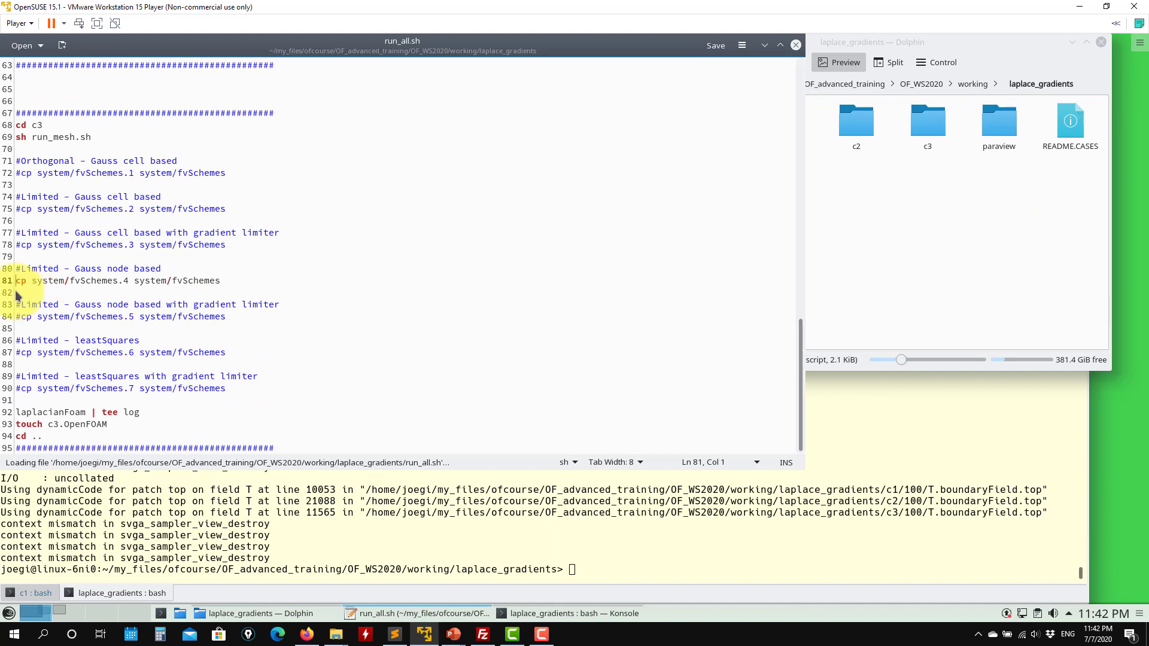
Make cases c3 and c2 copy fvSchemes.7 instead of fvSchemes.2, and save.
{"action": "type", "text": "#"}
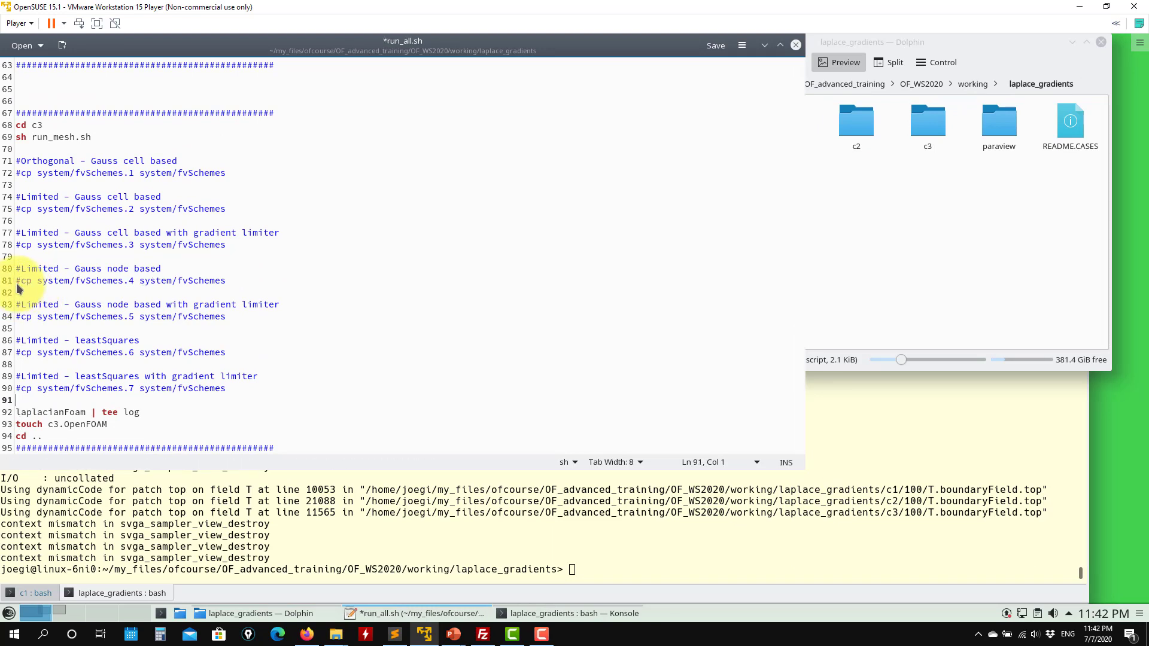
{"action": "key", "text": "Left"}
{"action": "key", "text": "BackSpace"}
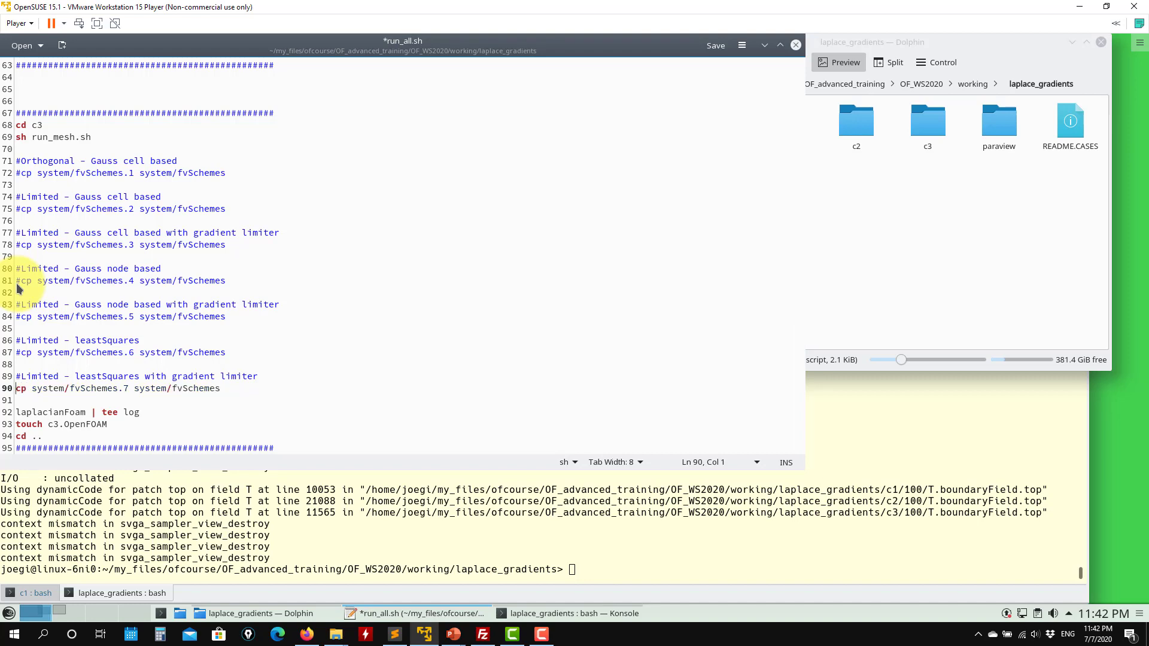
{"action": "scroll", "coordinate": [120, 239], "scroll_direction": "up", "scroll_amount": 8}
{"action": "key", "text": "ctrl+s"}
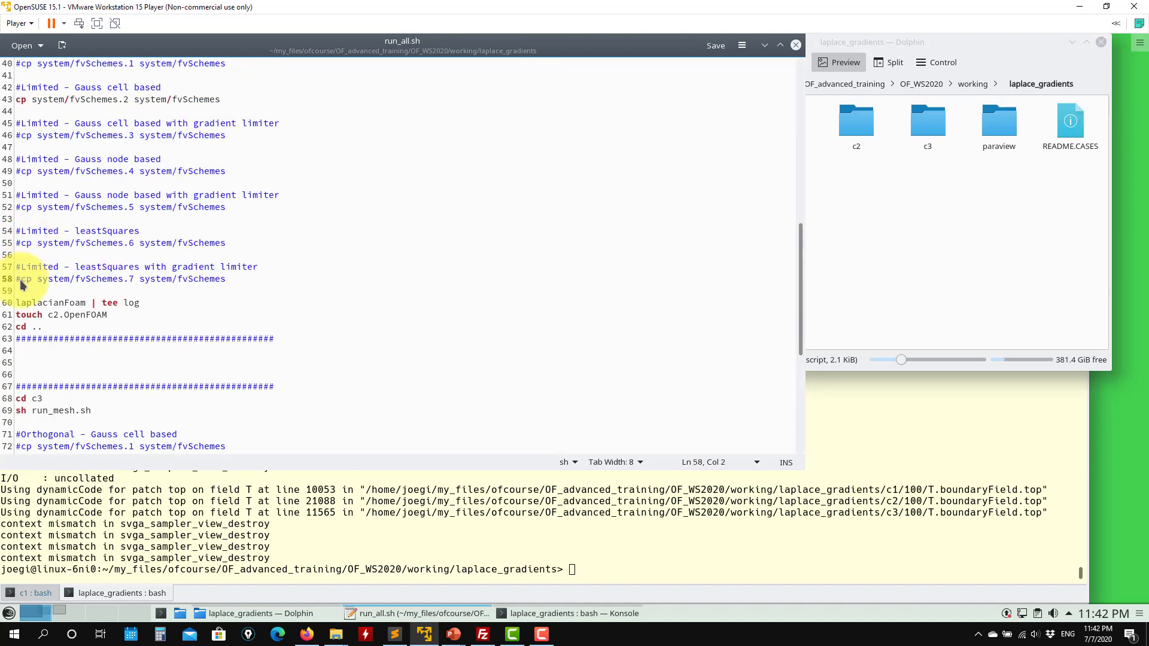
{"action": "key", "text": "BackSpace"}
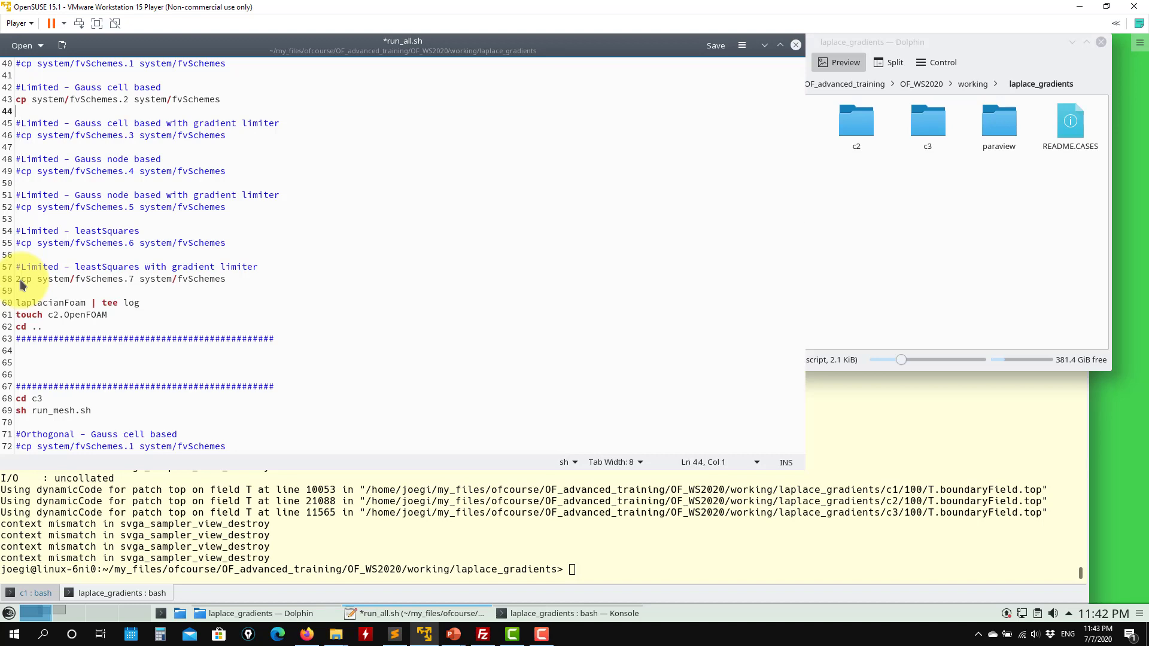
{"action": "type", "text": "#"}
{"action": "key", "text": "Down"}
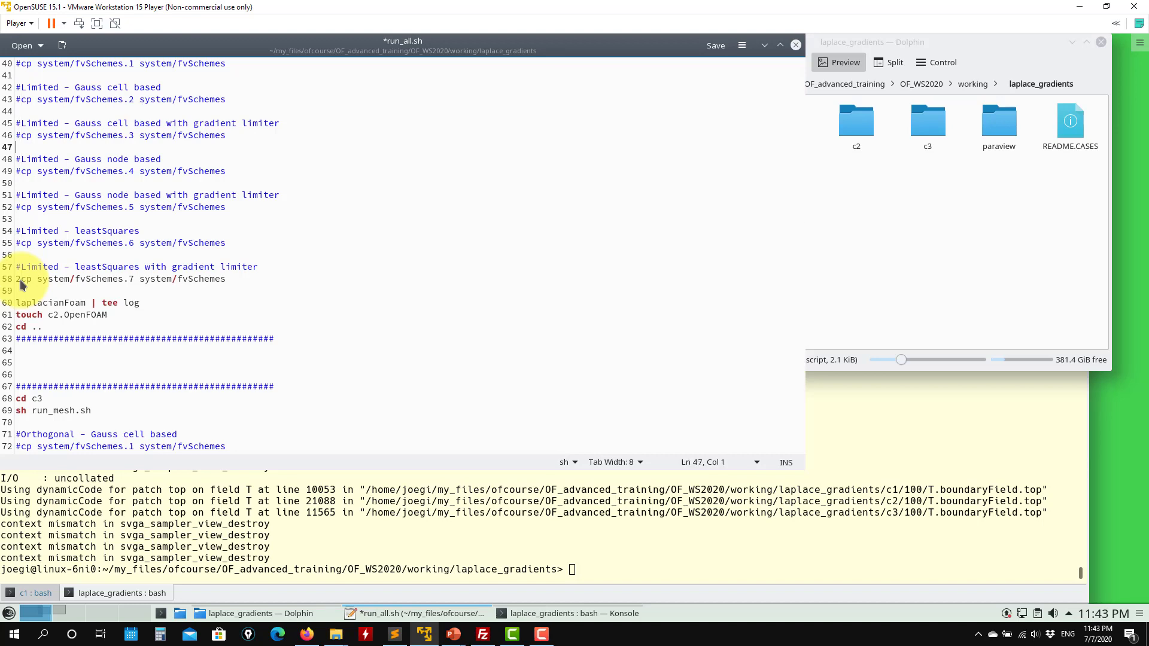
{"action": "key", "text": "ctrl+s"}
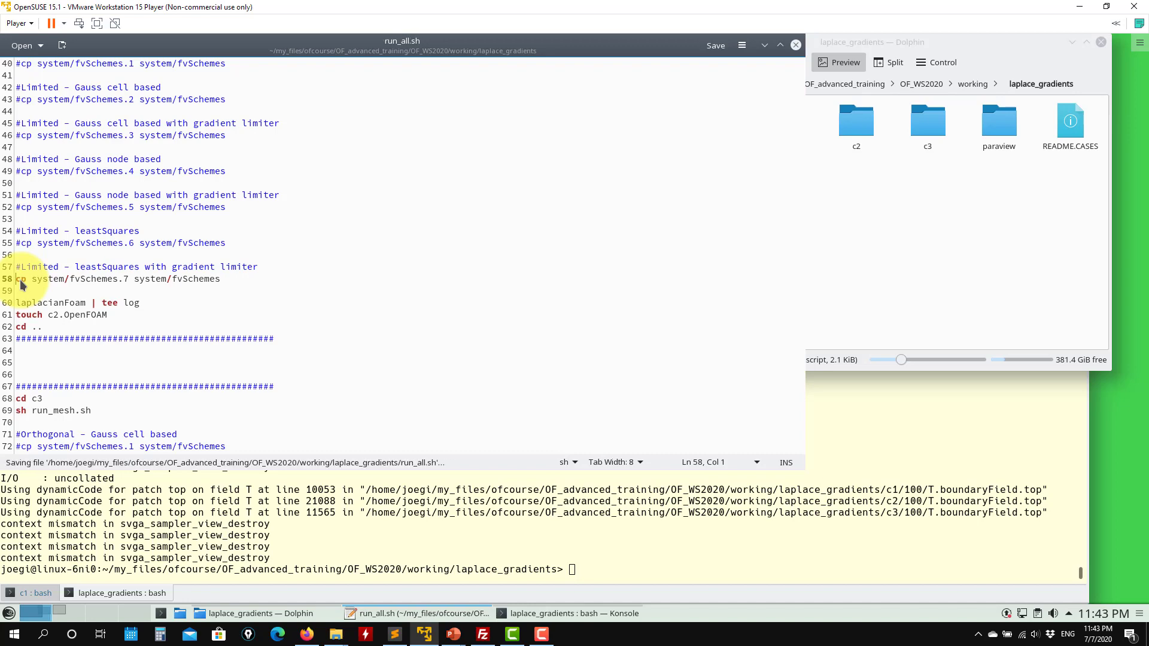
Make case c1 copy fvSchemes.6 instead of fvSchemes.1, save, and bring Konsole forward.
{"action": "scroll", "coordinate": [95, 240], "scroll_direction": "up", "scroll_amount": 11}
{"action": "scroll", "coordinate": [113, 240], "scroll_direction": "up", "scroll_amount": 3}
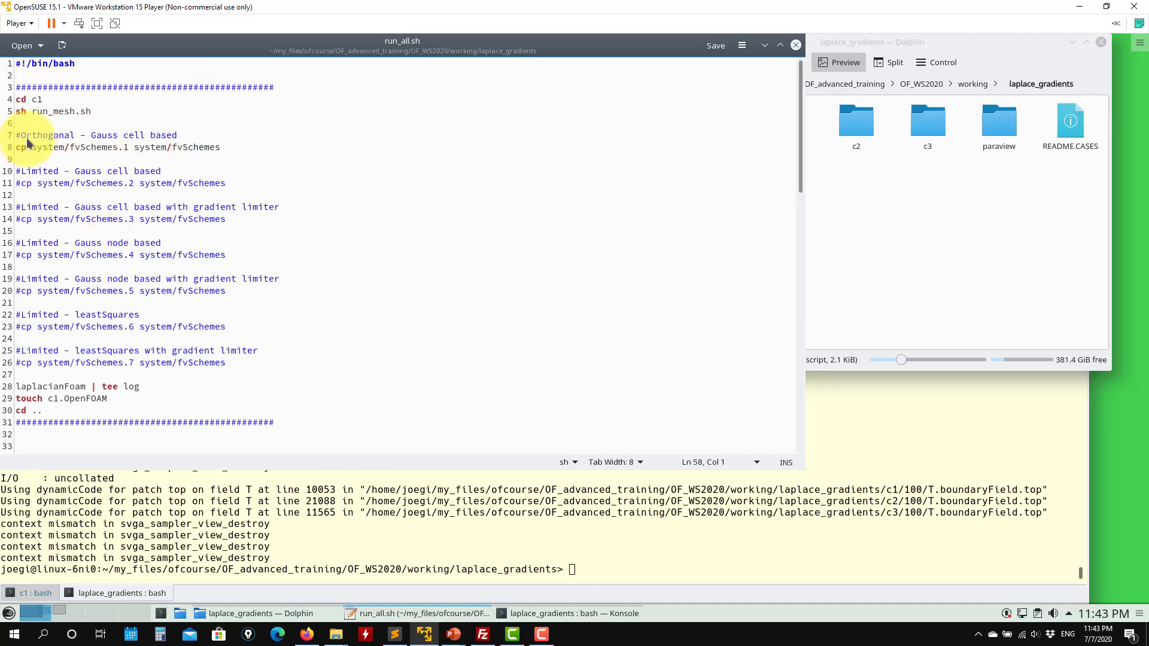
{"action": "left_click", "coordinate": [19, 152]}
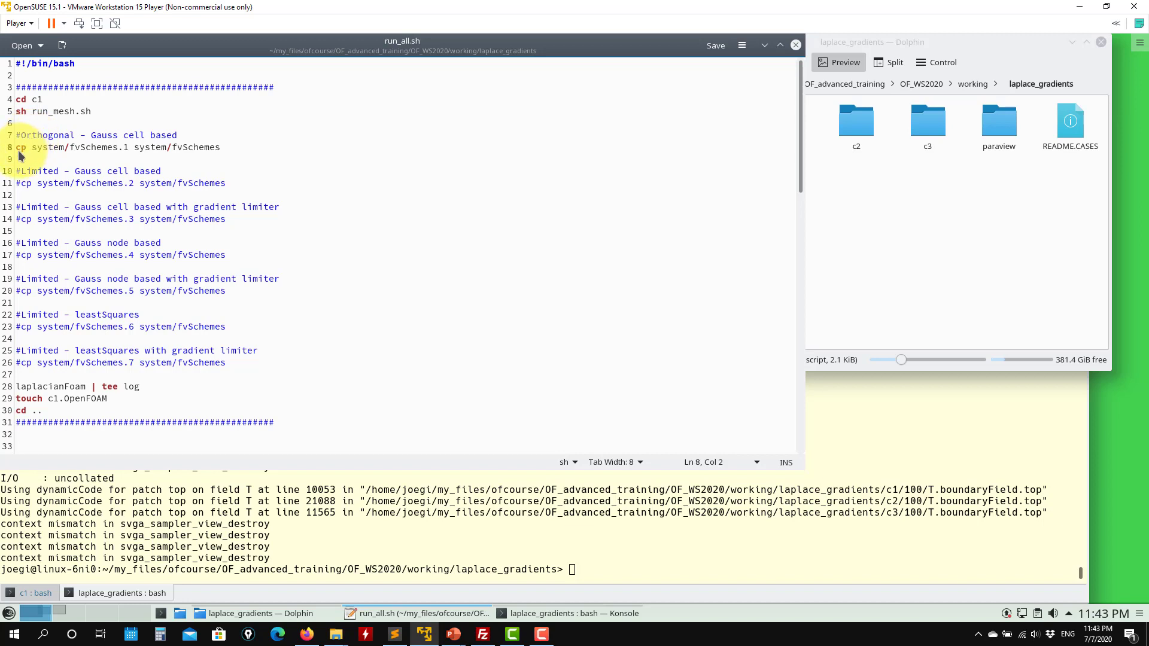
{"action": "type", "text": "#"}
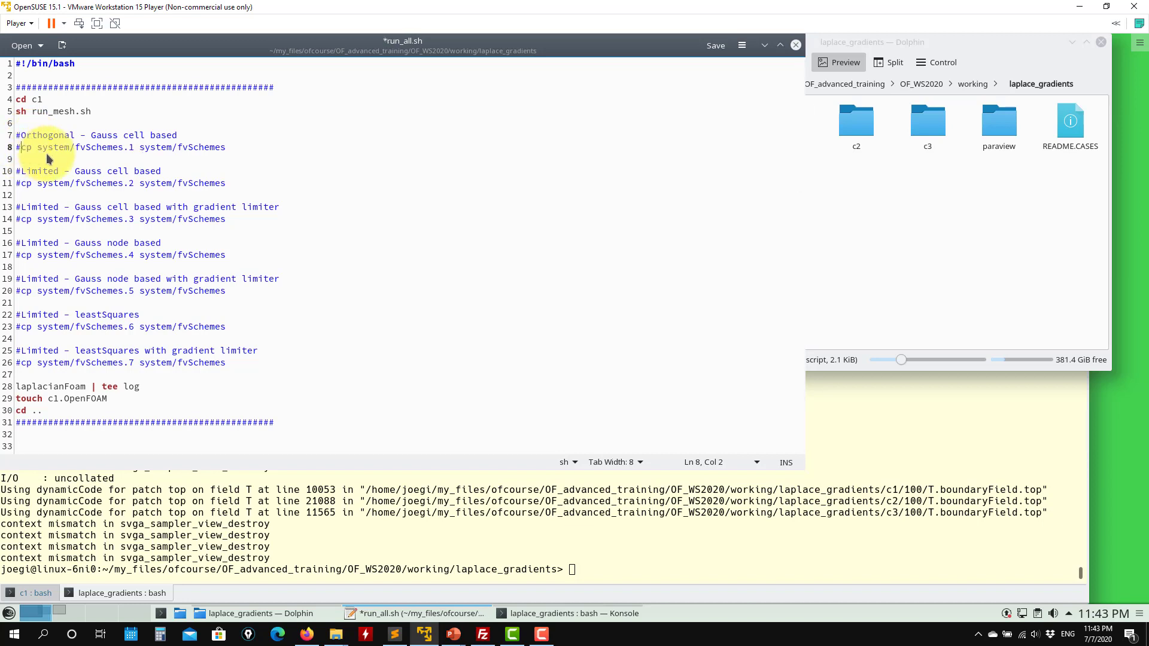
{"action": "key", "text": "Down"}
{"action": "key", "text": "Down"}
{"action": "key", "text": "Down"}
{"action": "key", "text": "Down"}
{"action": "key", "text": "Down"}
{"action": "key", "text": "Down"}
{"action": "key", "text": "Down"}
{"action": "key", "text": "Down"}
{"action": "key", "text": "Down"}
{"action": "key", "text": "Down"}
{"action": "key", "text": "Down"}
{"action": "key", "text": "Down"}
{"action": "key", "text": "Down"}
{"action": "key", "text": "Down"}
{"action": "key", "text": "Down"}
{"action": "key", "text": "Down"}
{"action": "key", "text": "Down"}
{"action": "key", "text": "Up"}
{"action": "key", "text": "Up"}
{"action": "key", "text": "Up"}
{"action": "key", "text": "BackSpace"}
{"action": "key", "text": "Down"}
{"action": "key", "text": "ctrl+s"}
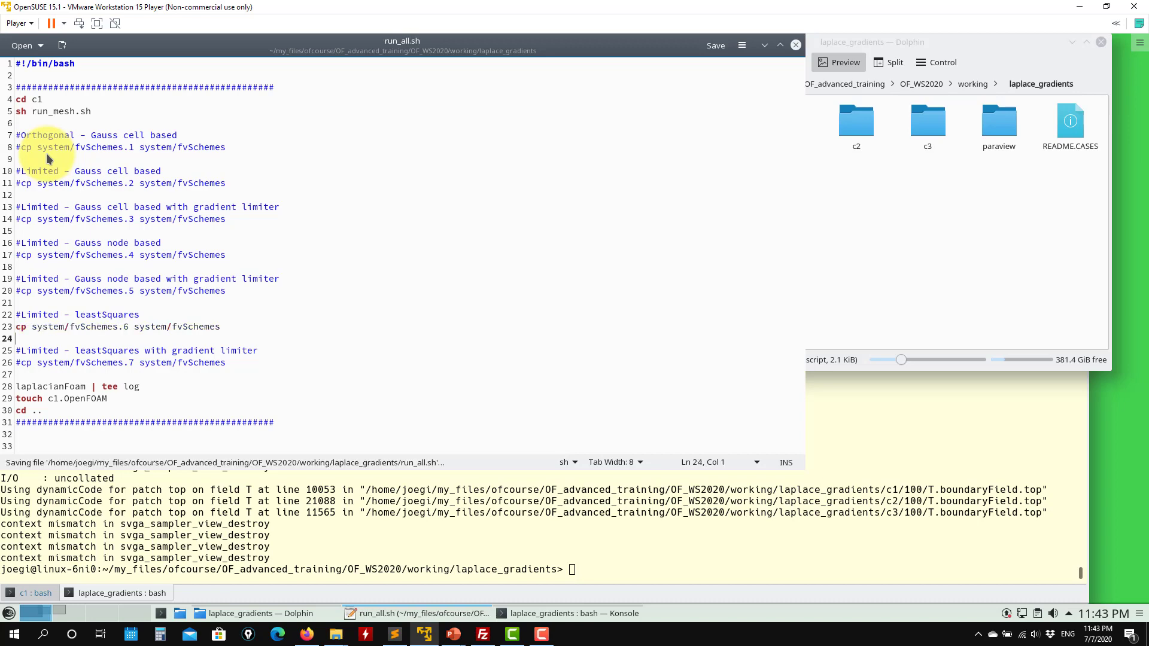
{"action": "scroll", "coordinate": [241, 330], "scroll_direction": "down", "scroll_amount": 3}
{"action": "scroll", "coordinate": [242, 329], "scroll_direction": "down", "scroll_amount": 15}
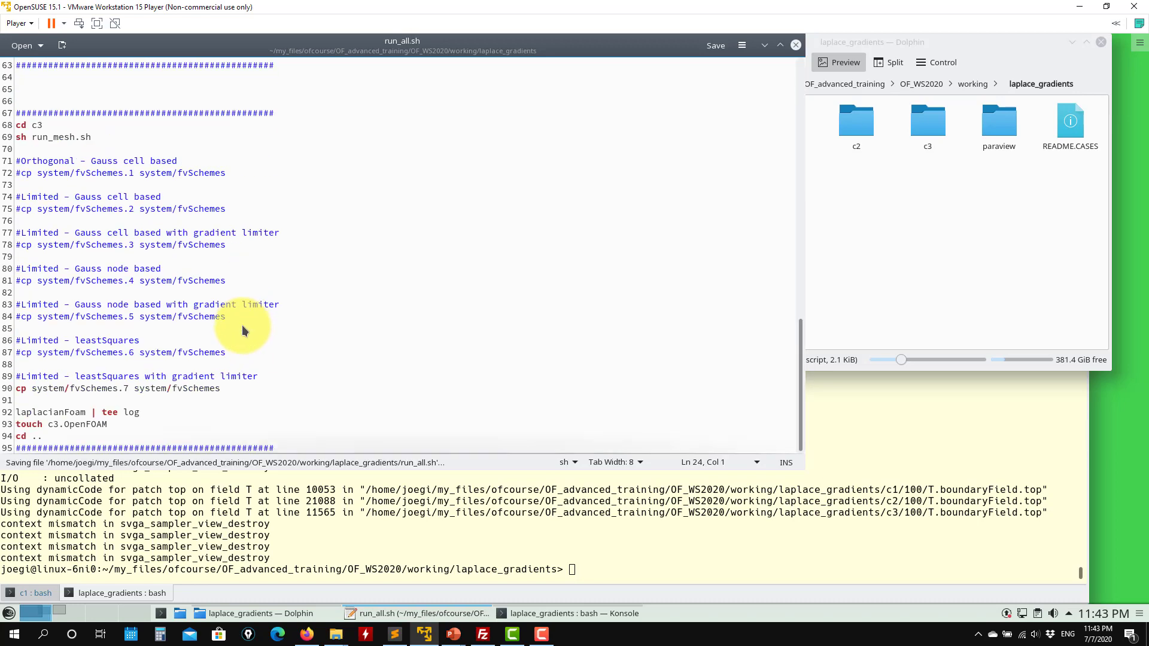
{"action": "left_click", "coordinate": [409, 506]}
Rerun run_all.sh for all cases and list the laplace_gradients folder.
{"action": "key", "text": "Up"}
{"action": "key", "text": "Up"}
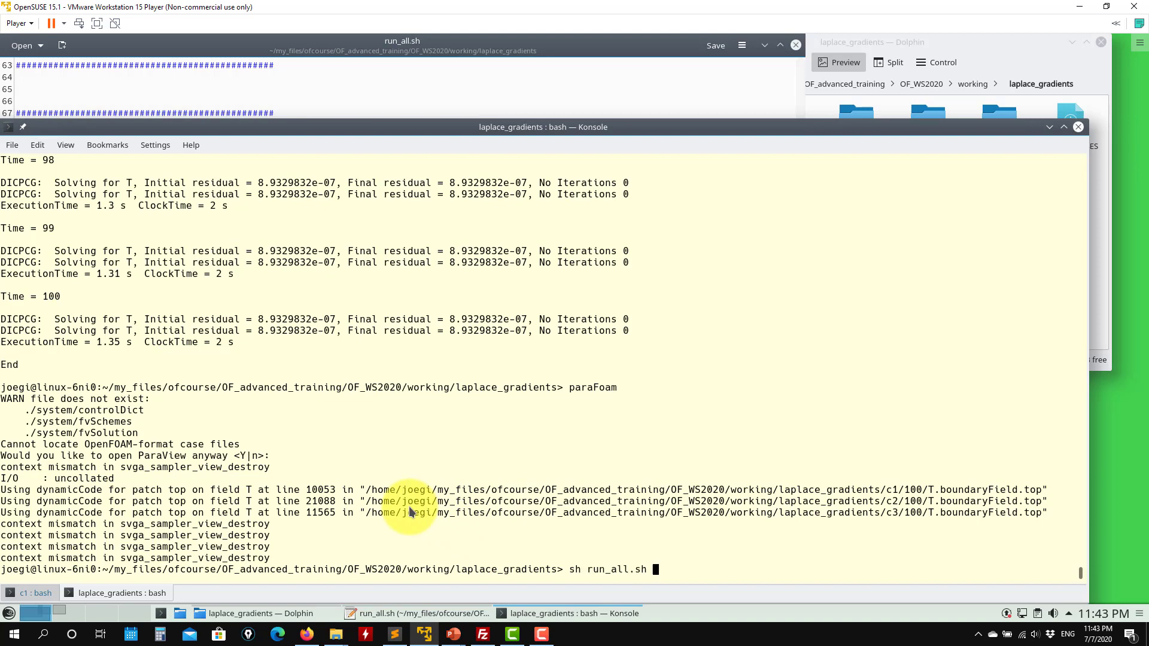
{"action": "key", "text": "Return"}
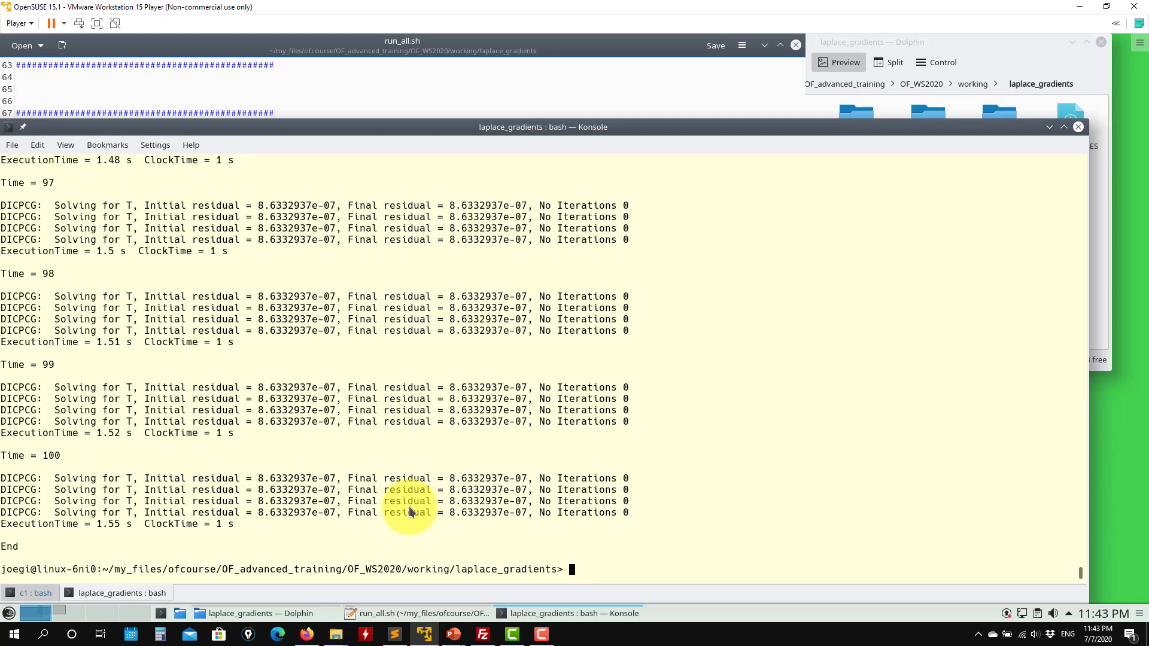
{"action": "type", "text": "ls"}
{"action": "key", "text": "Return"}
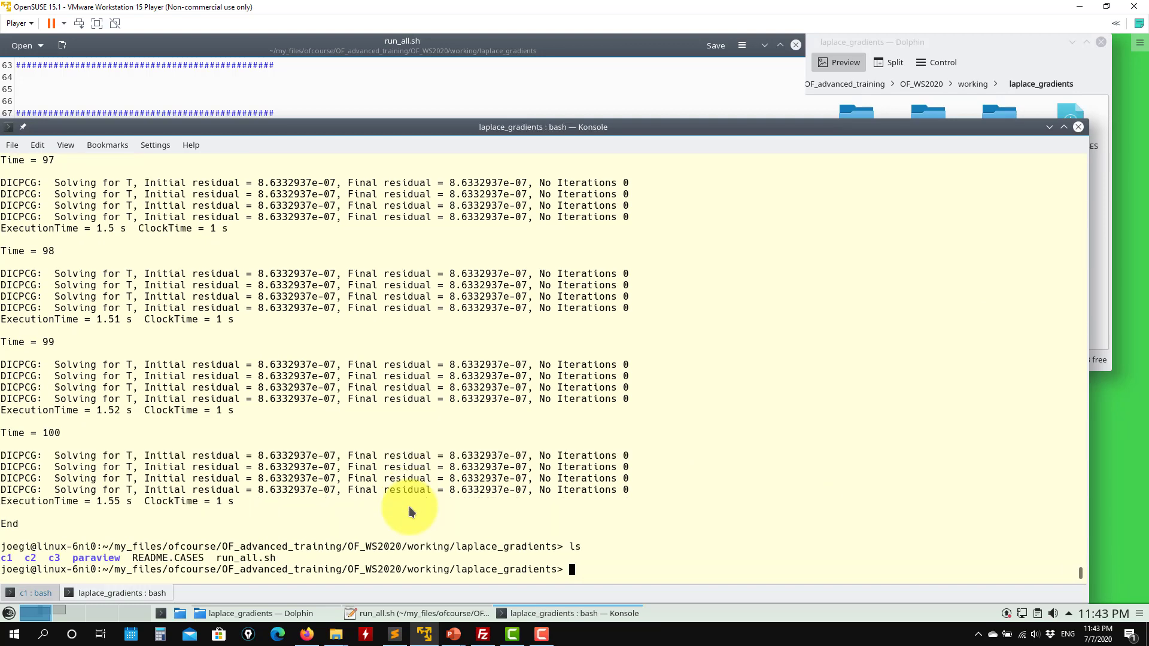
Launch paraFoam, review the solver residuals, and open ParaView despite the missing-case warning.
{"action": "type", "text": "paraFoam"}
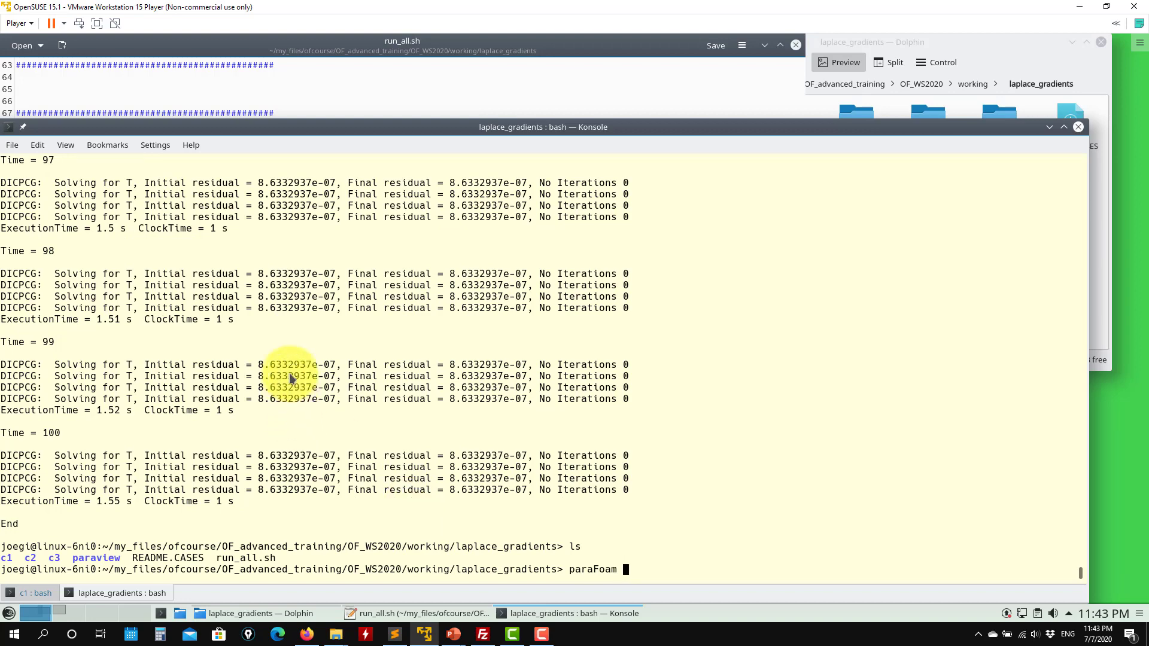
{"action": "scroll", "coordinate": [288, 371], "scroll_direction": "up", "scroll_amount": 16}
{"action": "scroll", "coordinate": [285, 371], "scroll_direction": "up", "scroll_amount": 20}
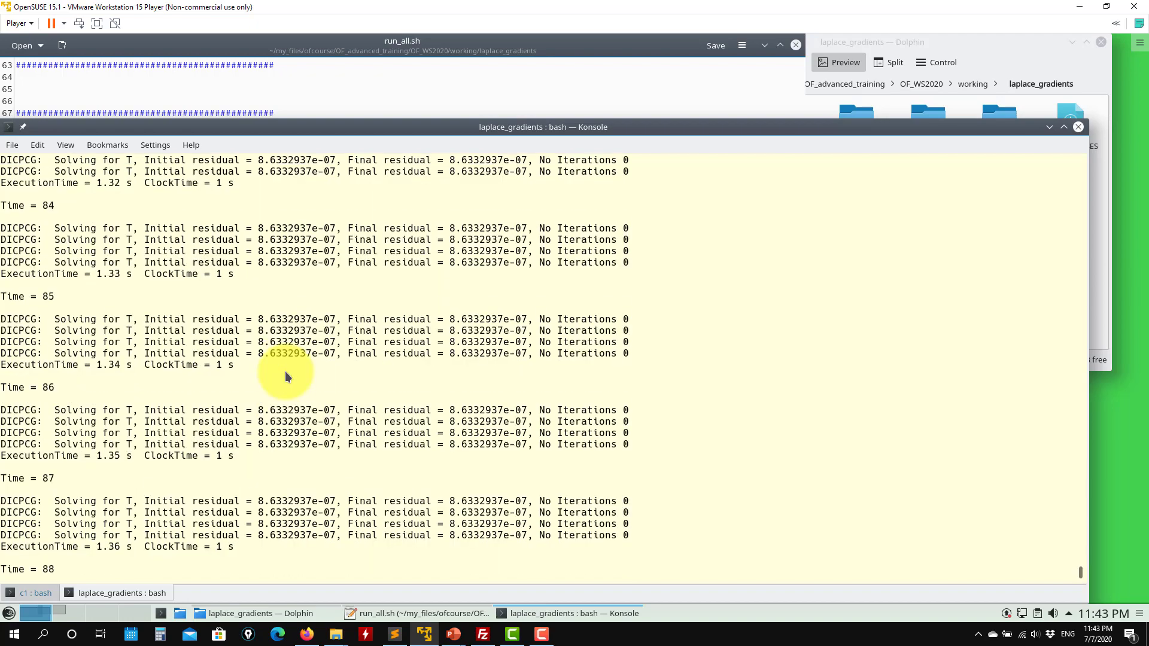
{"action": "scroll", "coordinate": [278, 373], "scroll_direction": "up", "scroll_amount": 20}
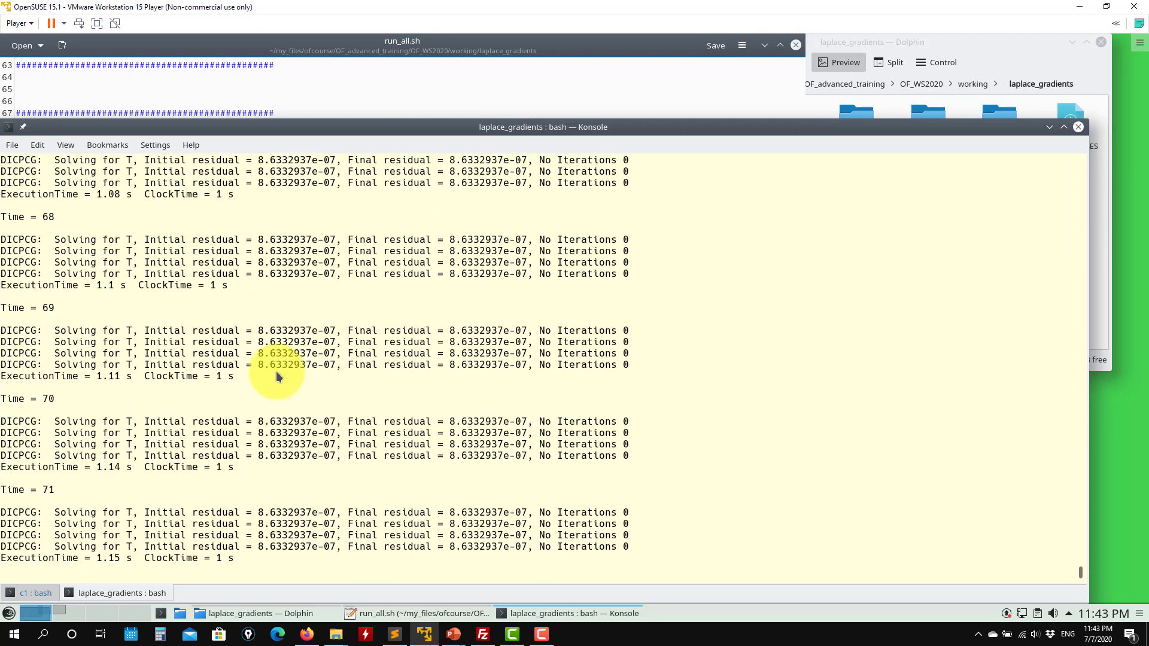
{"action": "scroll", "coordinate": [275, 371], "scroll_direction": "up", "scroll_amount": 20}
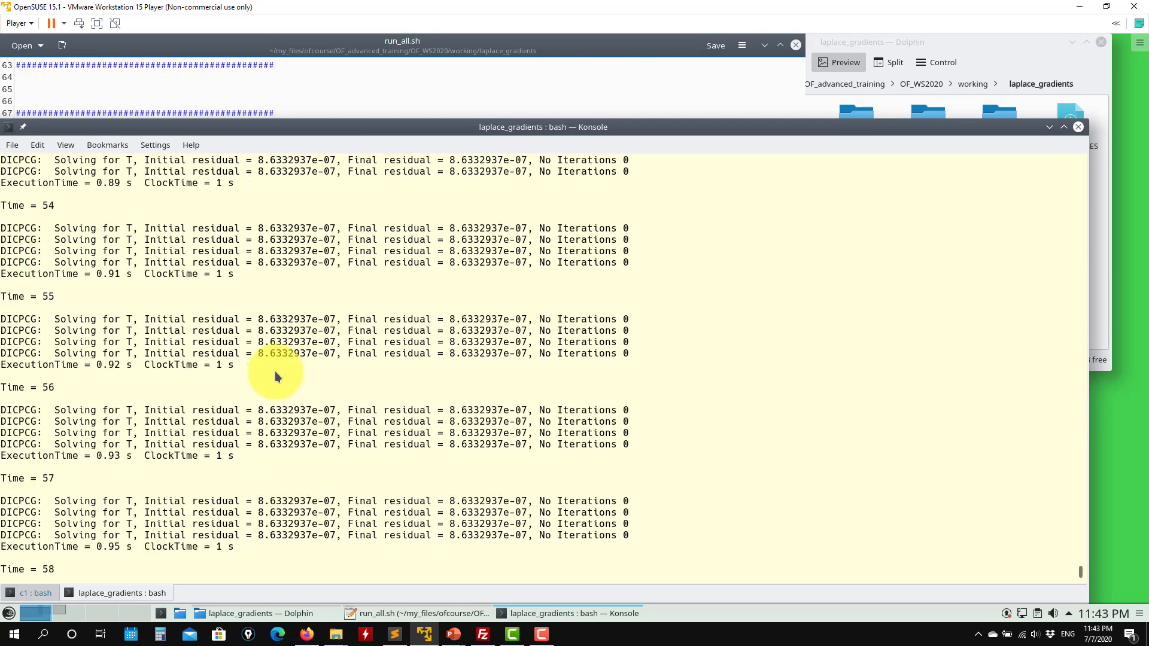
{"action": "left_click_drag", "start_coordinate": [340, 296], "coordinate": [325, 296]}
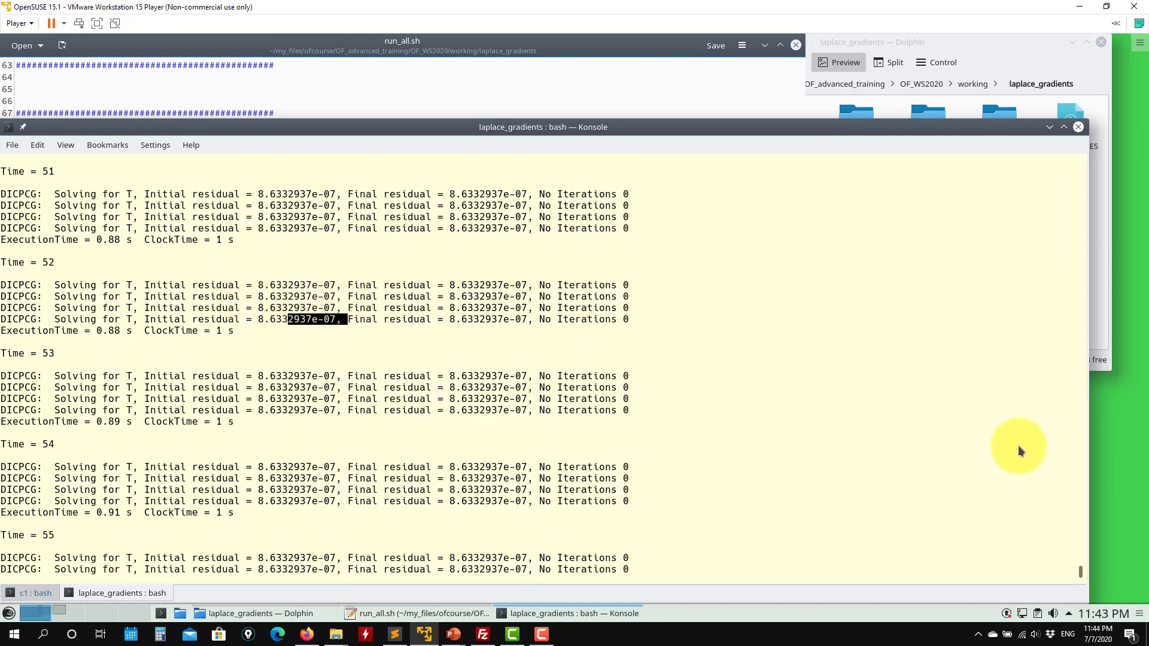
{"action": "mouse_move", "coordinate": [1083, 570]}
{"action": "left_mouse_down"}
{"action": "mouse_move", "coordinate": [1084, 555]}
{"action": "mouse_move", "coordinate": [1081, 578]}
{"action": "left_mouse_up"}
{"action": "scroll", "coordinate": [483, 383], "scroll_direction": "up", "scroll_amount": 20}
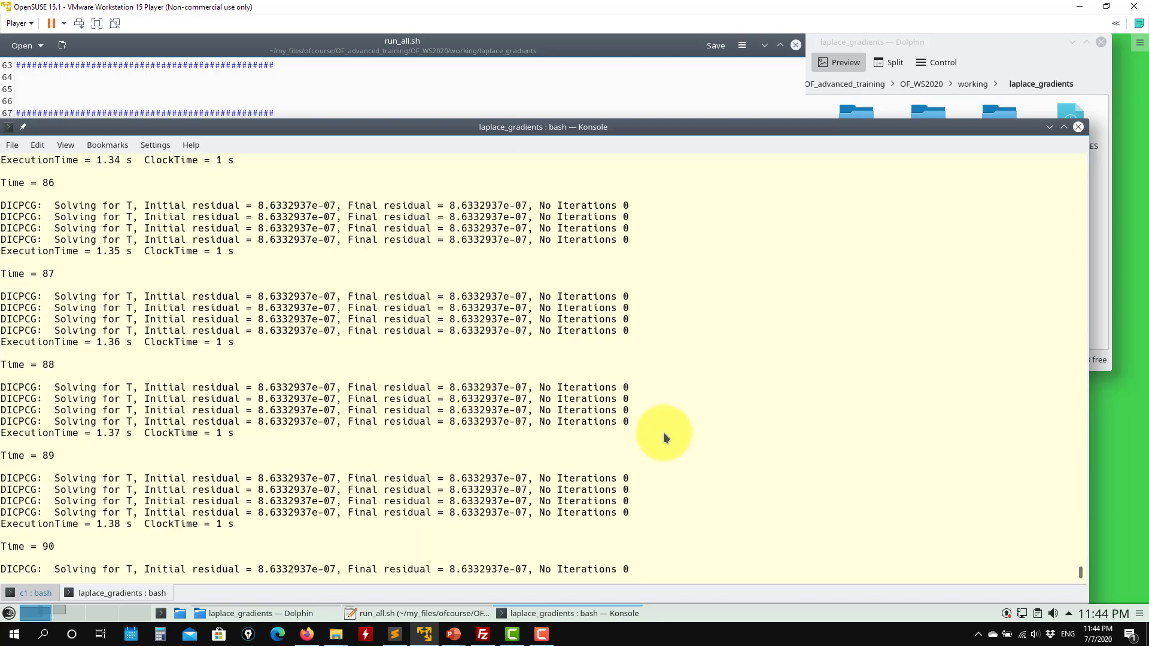
{"action": "scroll", "coordinate": [663, 437], "scroll_direction": "down", "scroll_amount": 20}
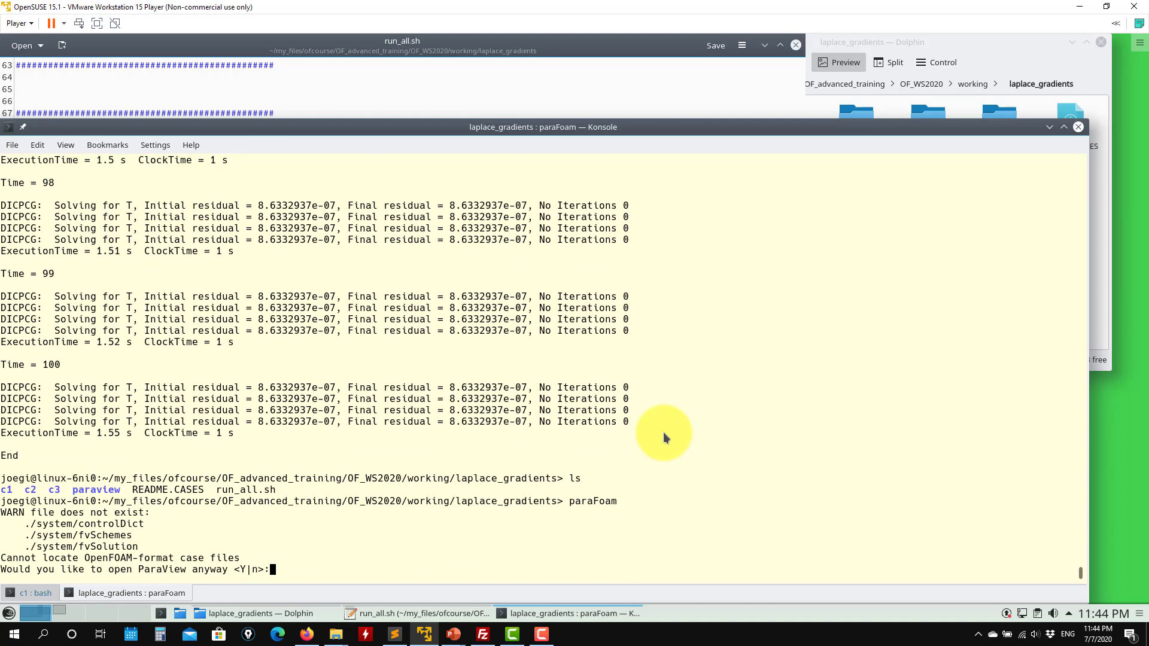
{"action": "key", "text": "Return"}
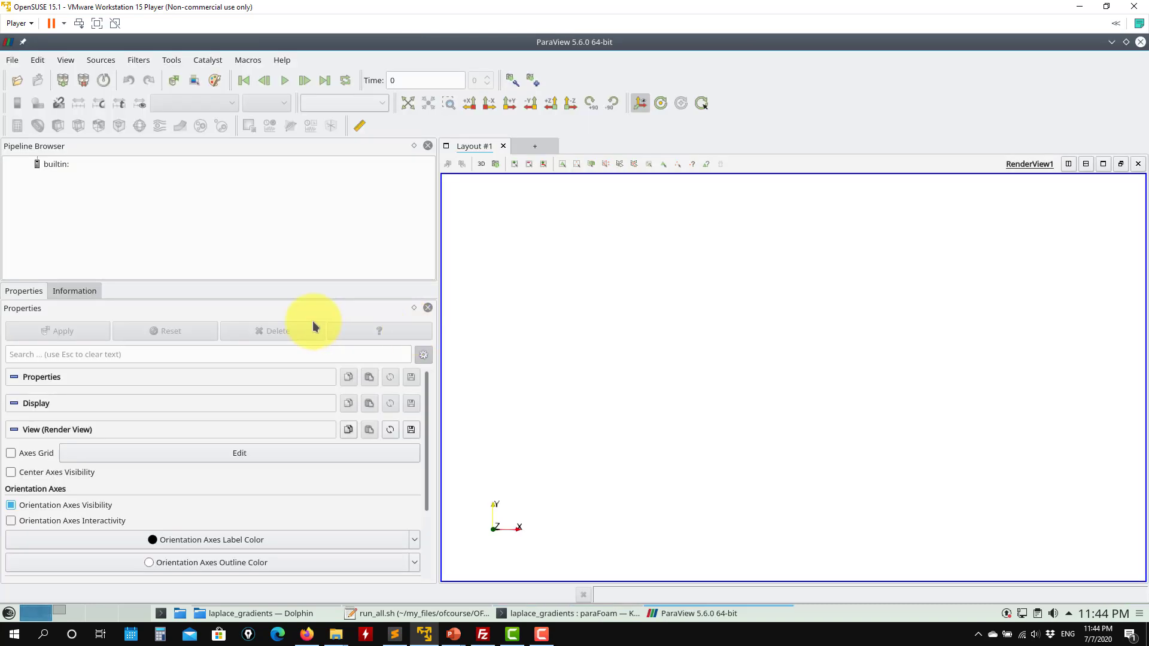
Load paraview/state1.pvsm with data files searched under laplace_gradients, then select the line chart.
{"action": "left_click", "coordinate": [12, 60]}
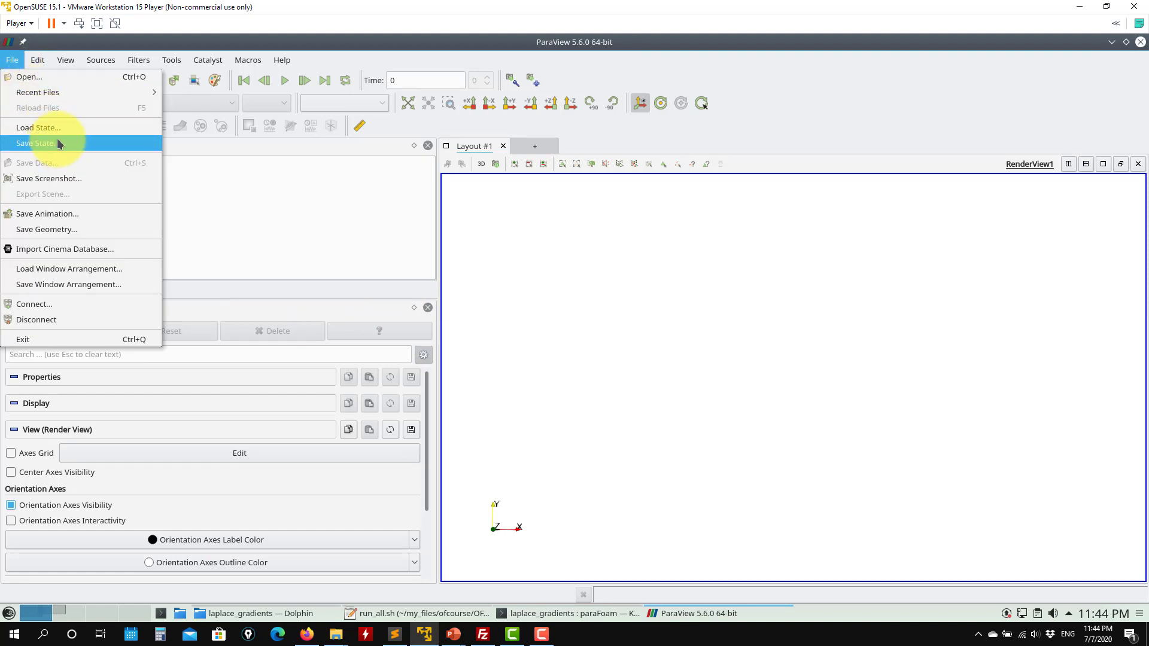
{"action": "left_click", "coordinate": [64, 133]}
{"action": "double_click", "coordinate": [518, 253]}
{"action": "left_click", "coordinate": [548, 238]}
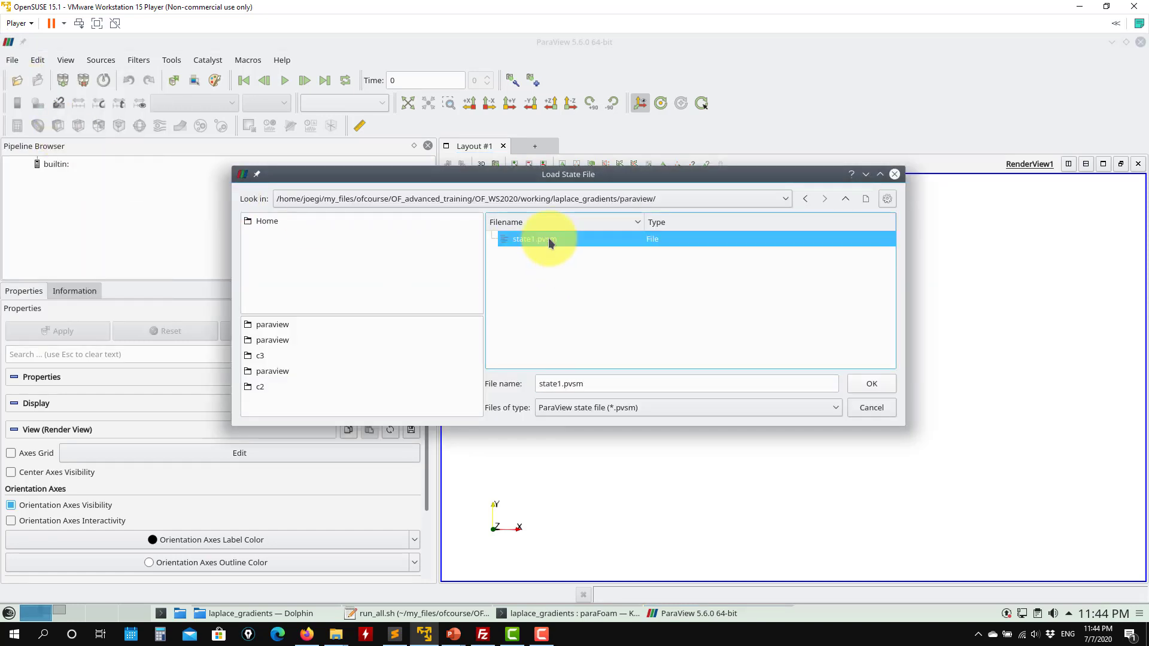
{"action": "left_click", "coordinate": [874, 385]}
{"action": "left_click", "coordinate": [698, 202]}
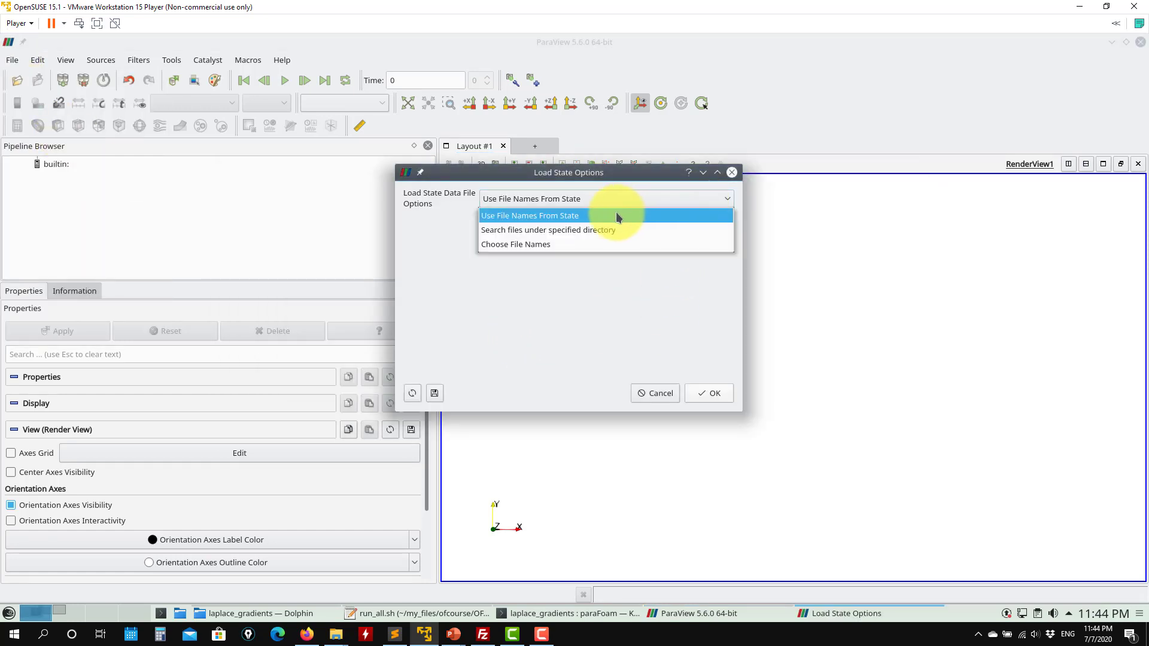
{"action": "left_click", "coordinate": [560, 231]}
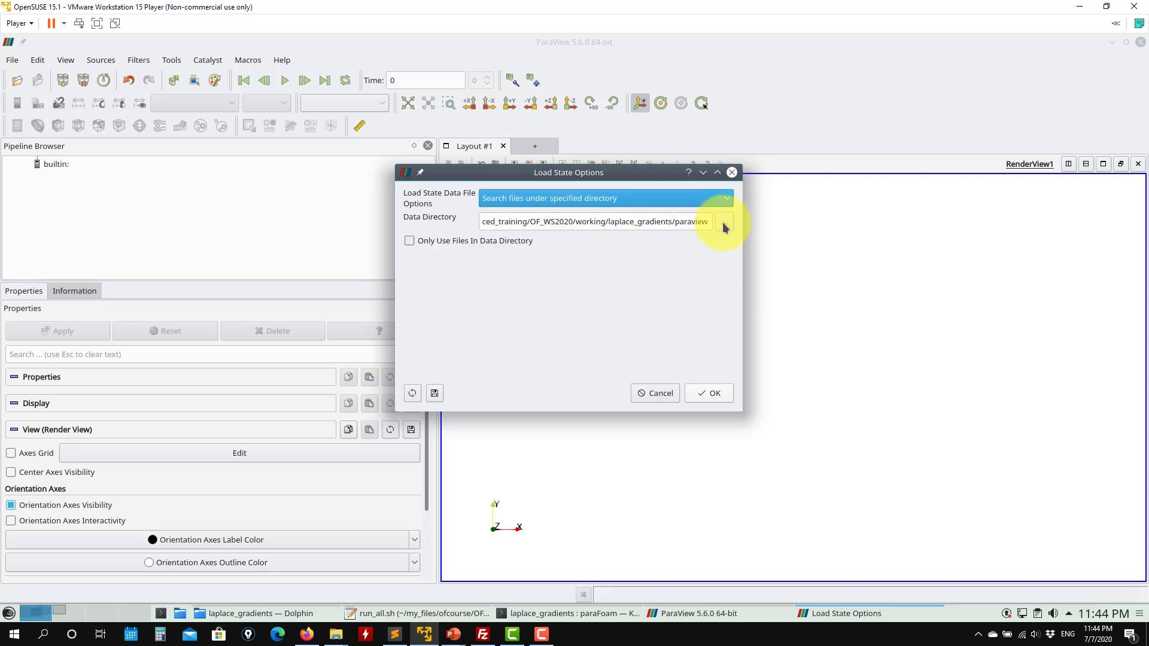
{"action": "left_click", "coordinate": [724, 225]}
{"action": "left_click", "coordinate": [871, 361]}
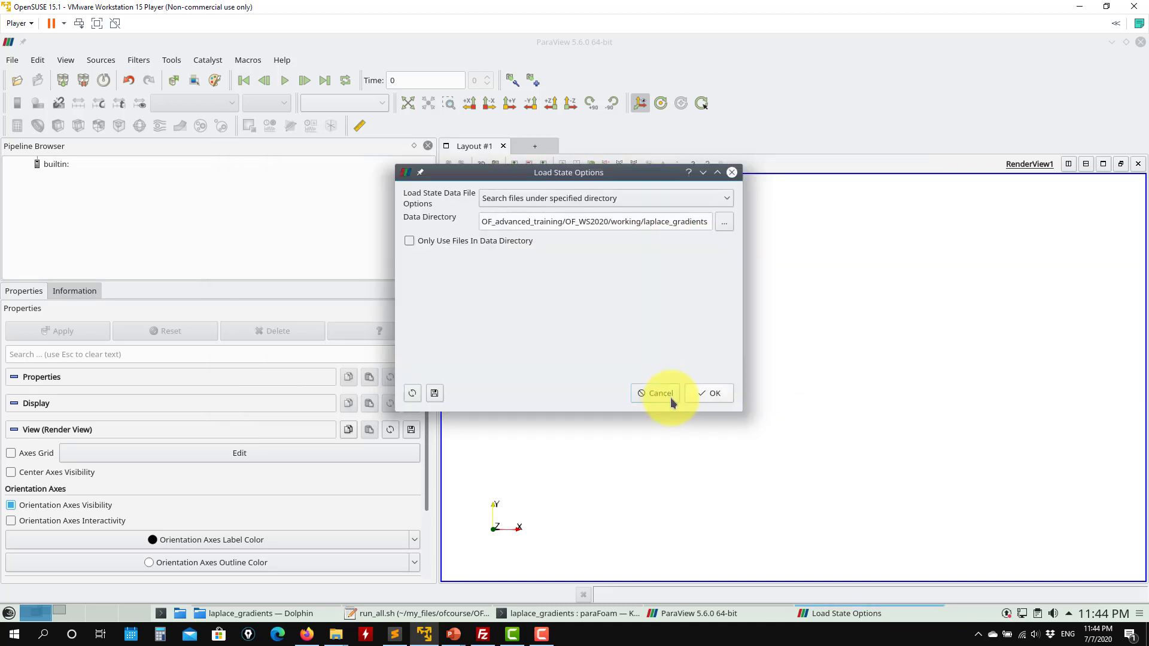
{"action": "left_click", "coordinate": [711, 394]}
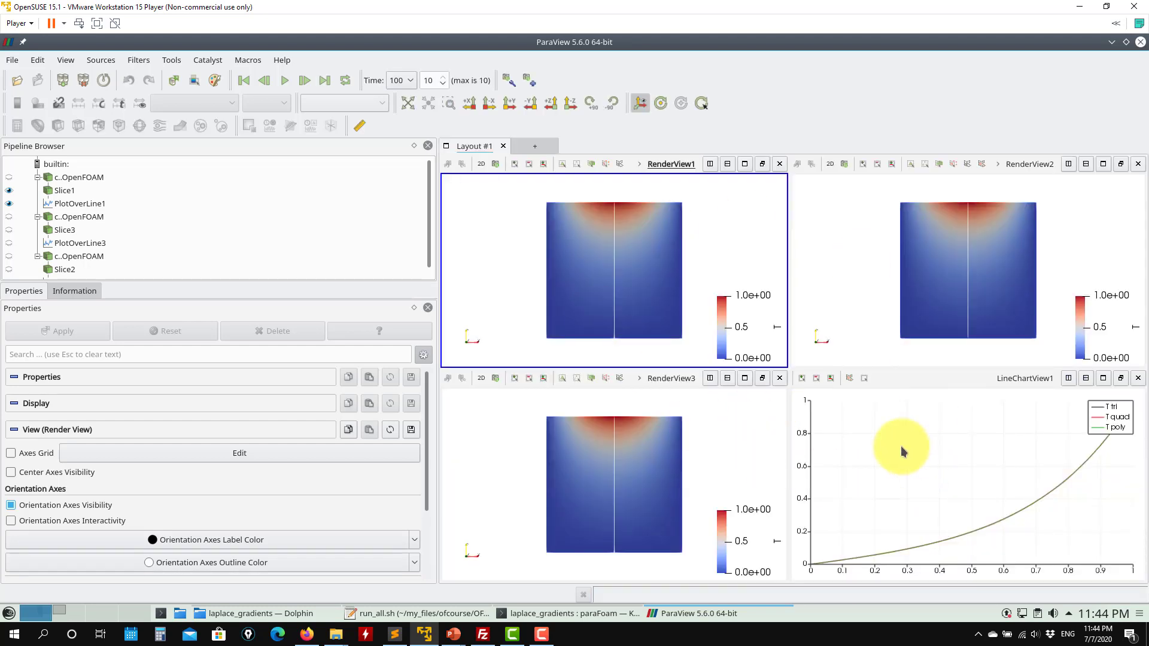
{"action": "left_click", "coordinate": [903, 457]}
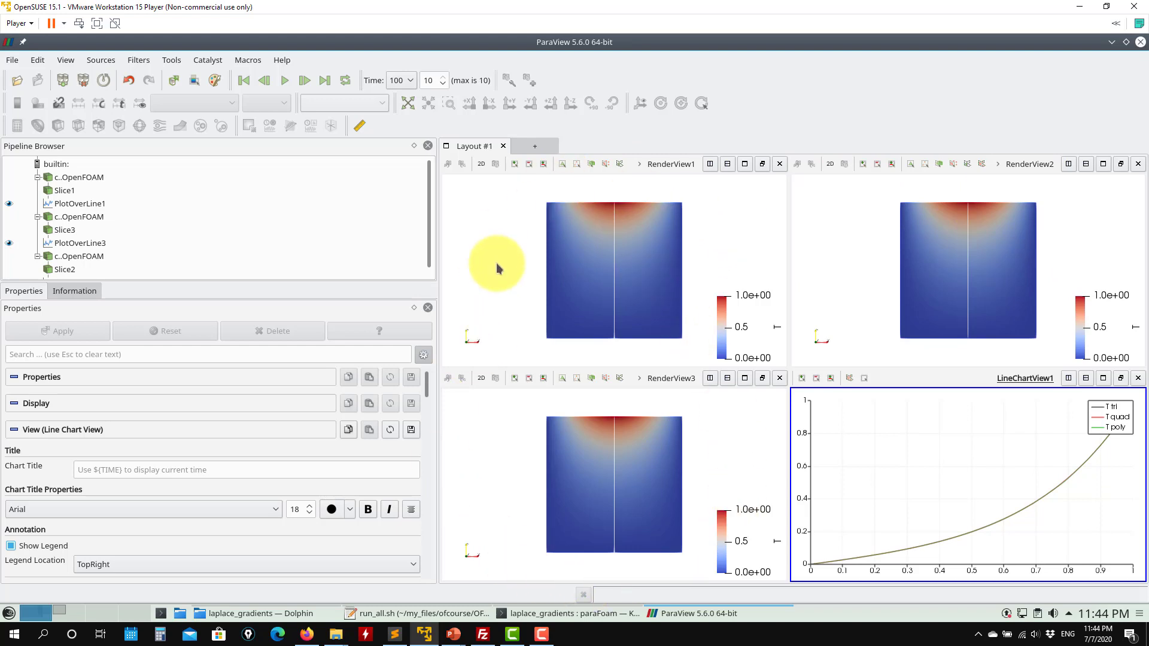
Colour Slice1 and Slice2 by gradTy in the first two render views.
{"action": "left_click", "coordinate": [718, 244]}
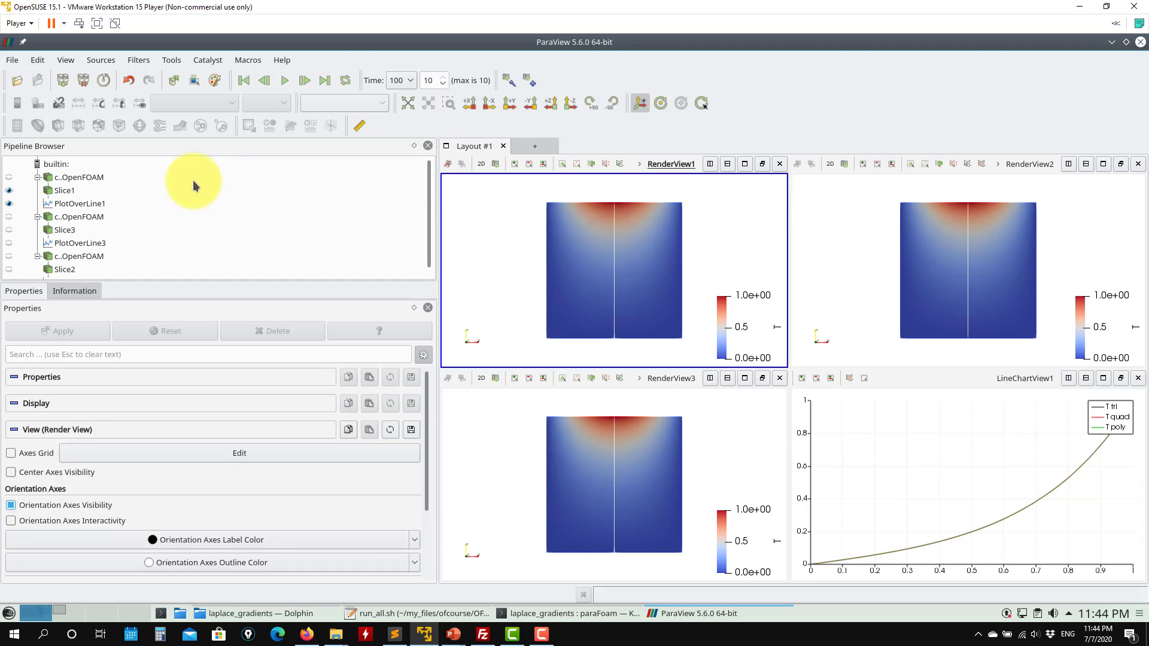
{"action": "left_click", "coordinate": [64, 190]}
{"action": "left_click", "coordinate": [230, 105]}
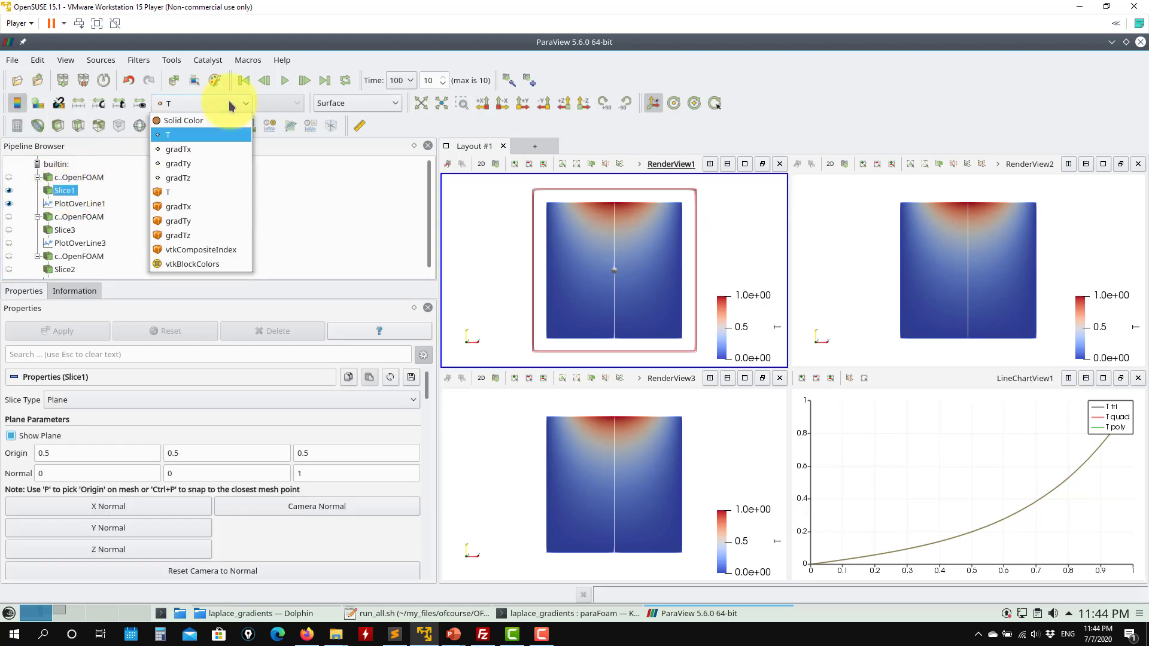
{"action": "left_click", "coordinate": [192, 163]}
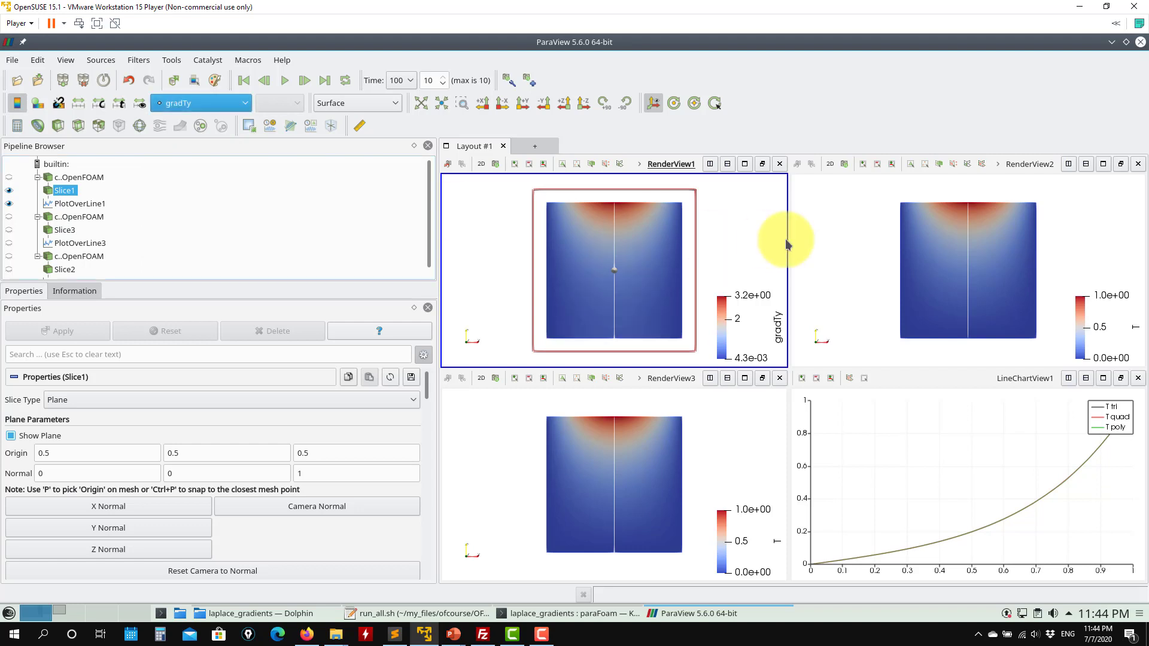
{"action": "left_click", "coordinate": [864, 238]}
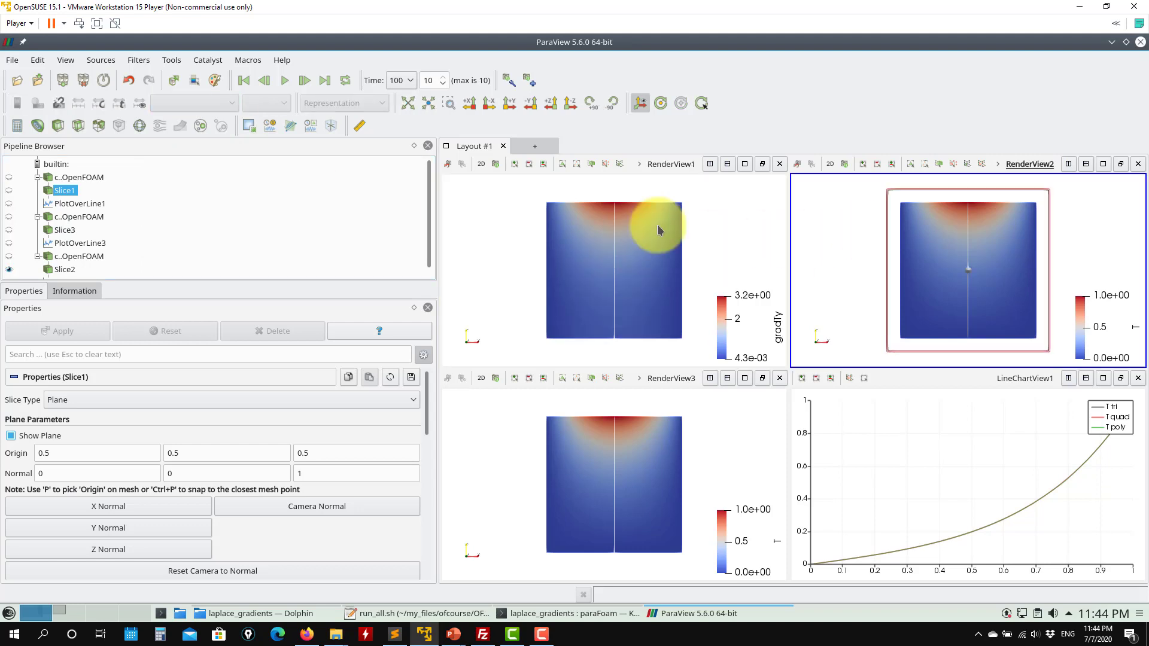
{"action": "left_click", "coordinate": [63, 269]}
{"action": "left_click", "coordinate": [219, 103]}
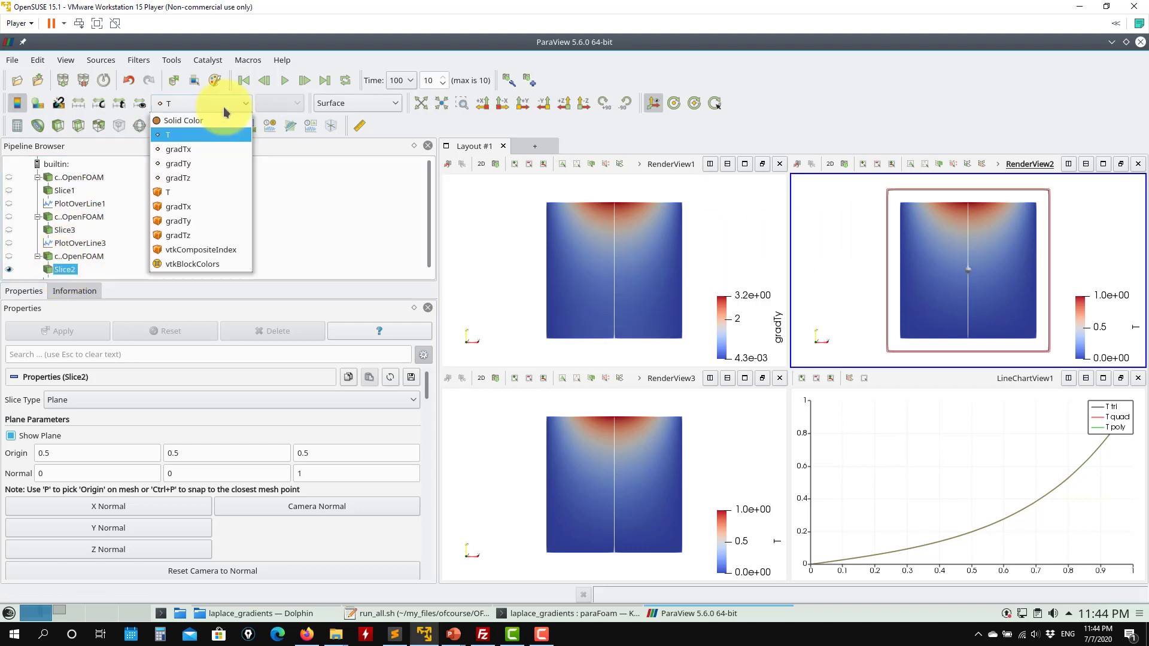
{"action": "left_click", "coordinate": [199, 164]}
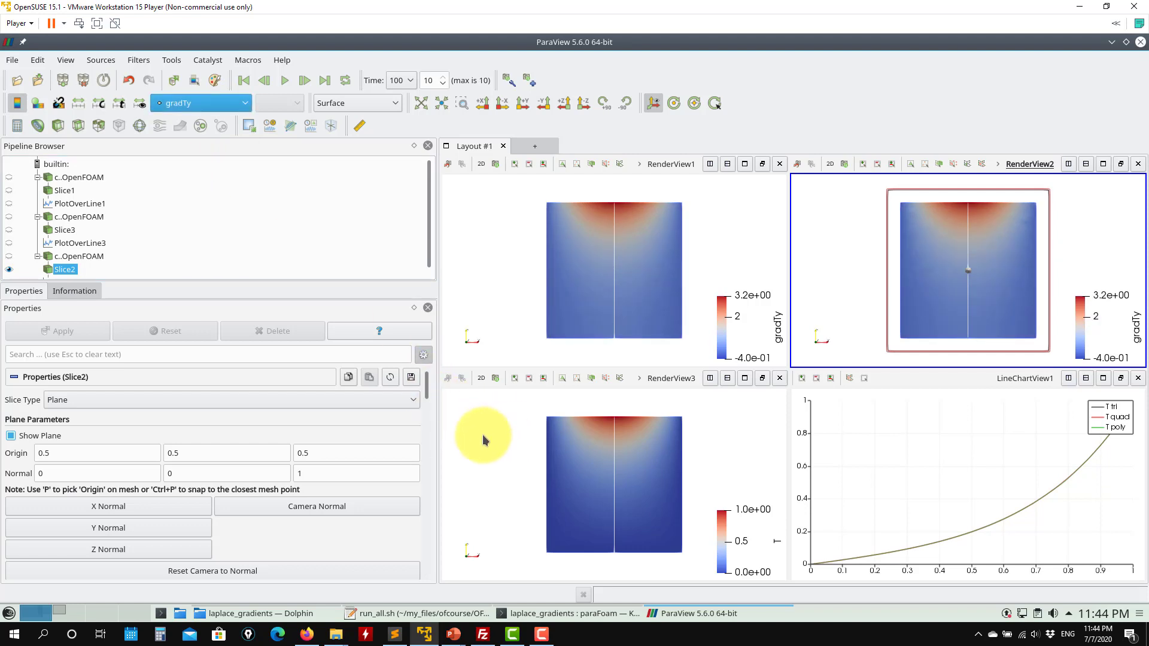
Colour Slice3 by gradTy in the third view, hide the slice plane outline, and zoom in.
{"action": "left_click", "coordinate": [482, 440]}
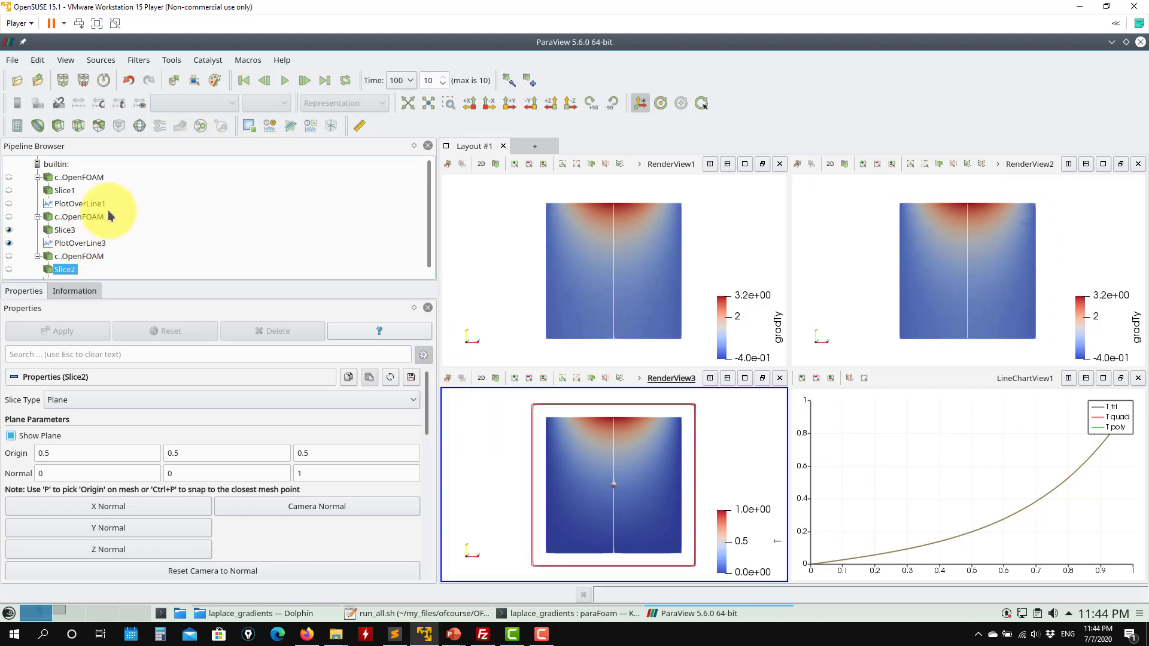
{"action": "left_click", "coordinate": [111, 229]}
{"action": "left_click", "coordinate": [226, 103]}
{"action": "left_click", "coordinate": [231, 166]}
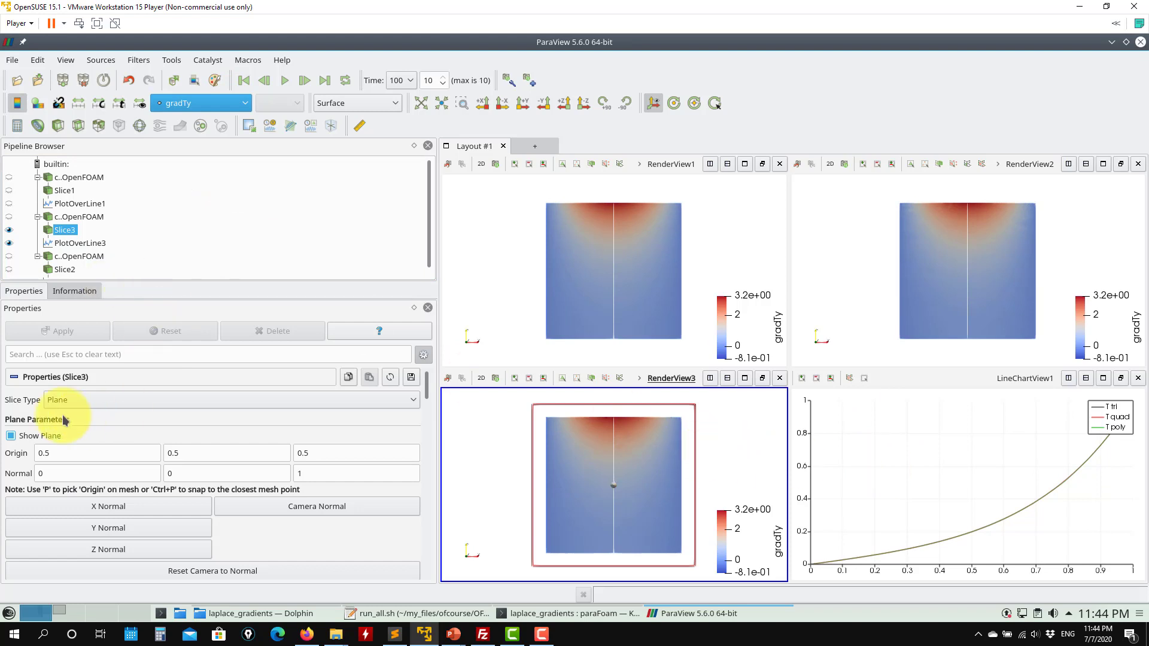
{"action": "left_click", "coordinate": [40, 441]}
{"action": "scroll", "coordinate": [672, 456], "scroll_direction": "up", "scroll_amount": 5}
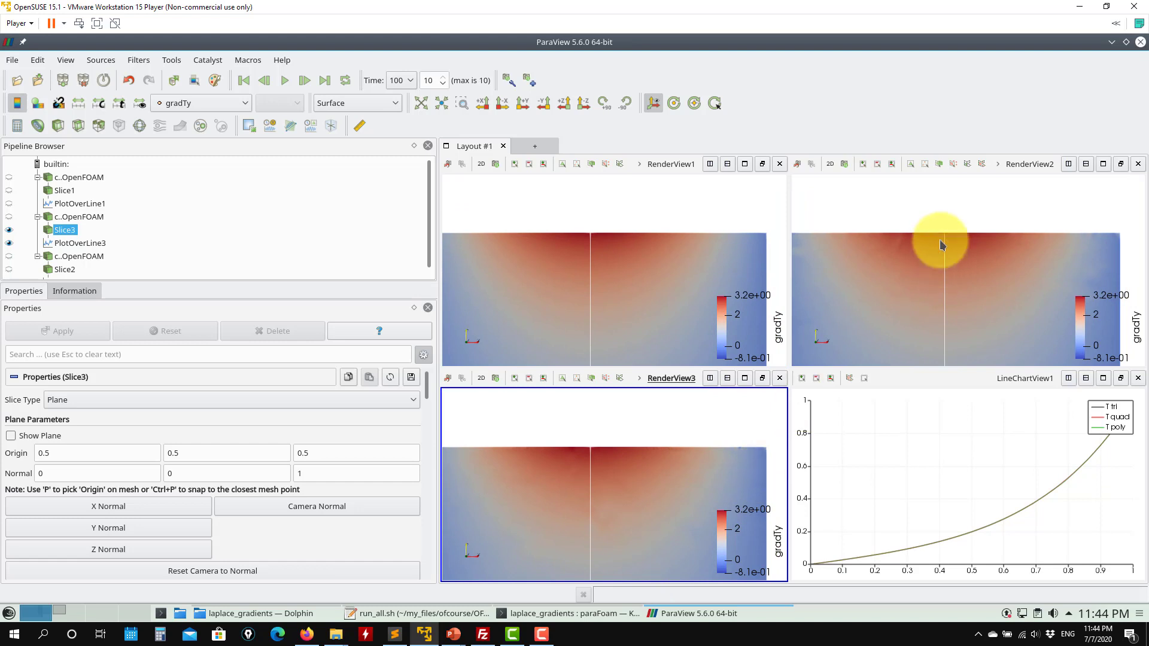
{"action": "scroll", "coordinate": [628, 475], "scroll_direction": "up", "scroll_amount": 3}
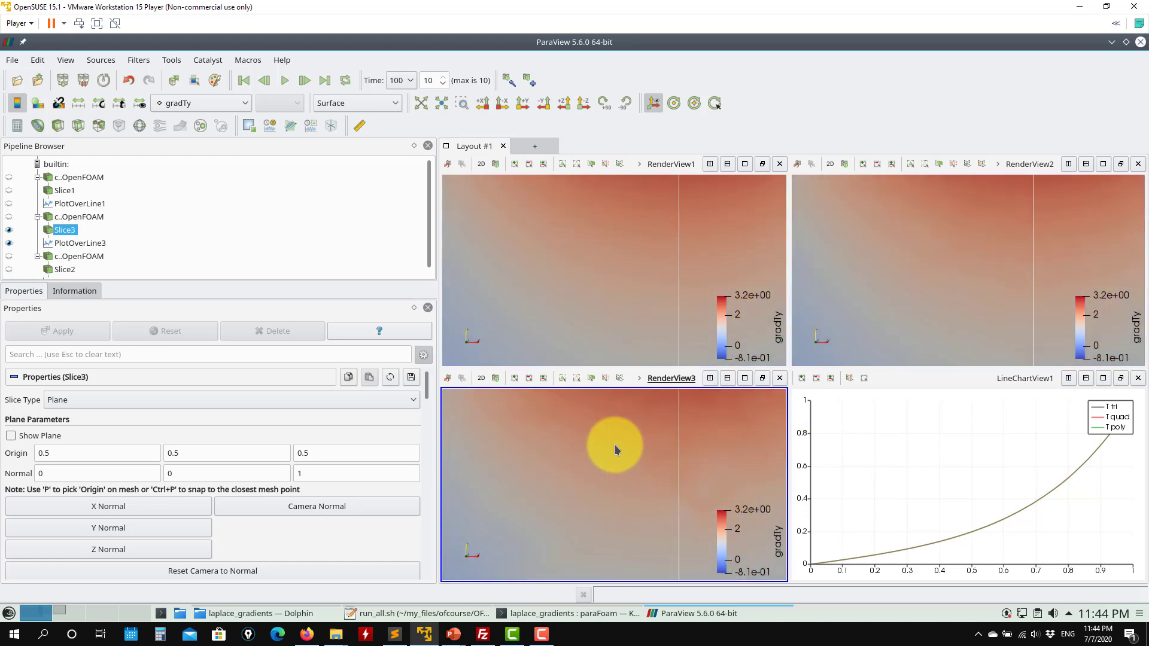
In the line chart, plot gradTy instead of T for PlotOverLine1's tri line.
{"action": "left_click", "coordinate": [948, 418]}
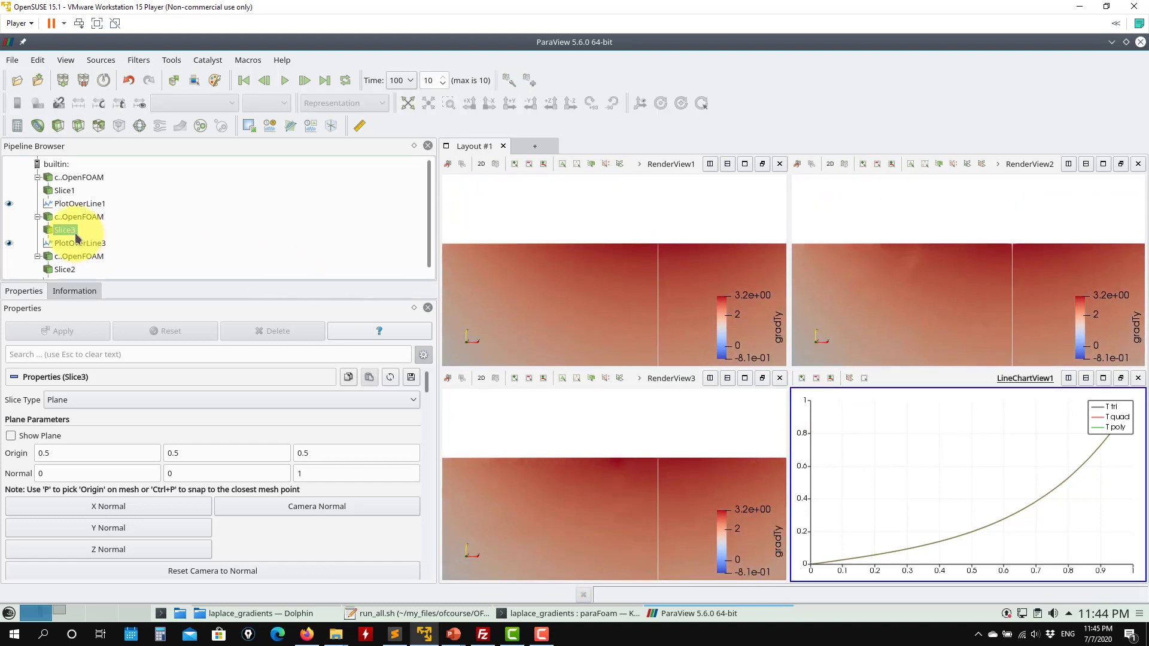
{"action": "left_click", "coordinate": [70, 205]}
{"action": "scroll", "coordinate": [209, 438], "scroll_direction": "down", "scroll_amount": 8}
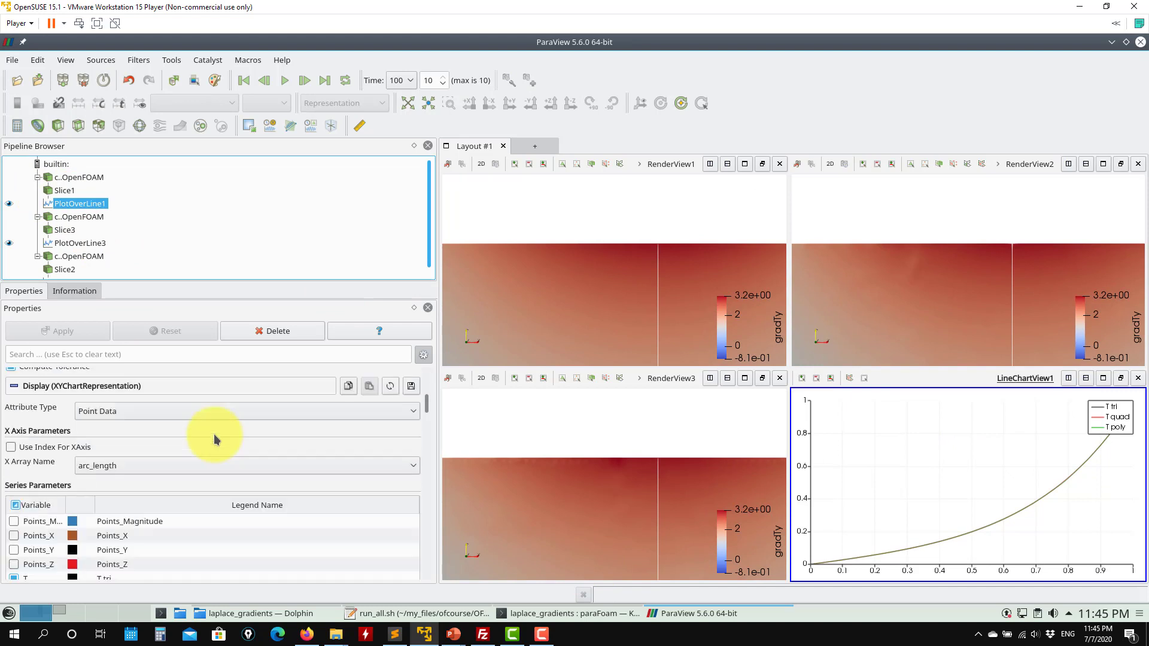
{"action": "scroll", "coordinate": [213, 443], "scroll_direction": "down", "scroll_amount": 1}
{"action": "scroll", "coordinate": [18, 470], "scroll_direction": "down", "scroll_amount": 3}
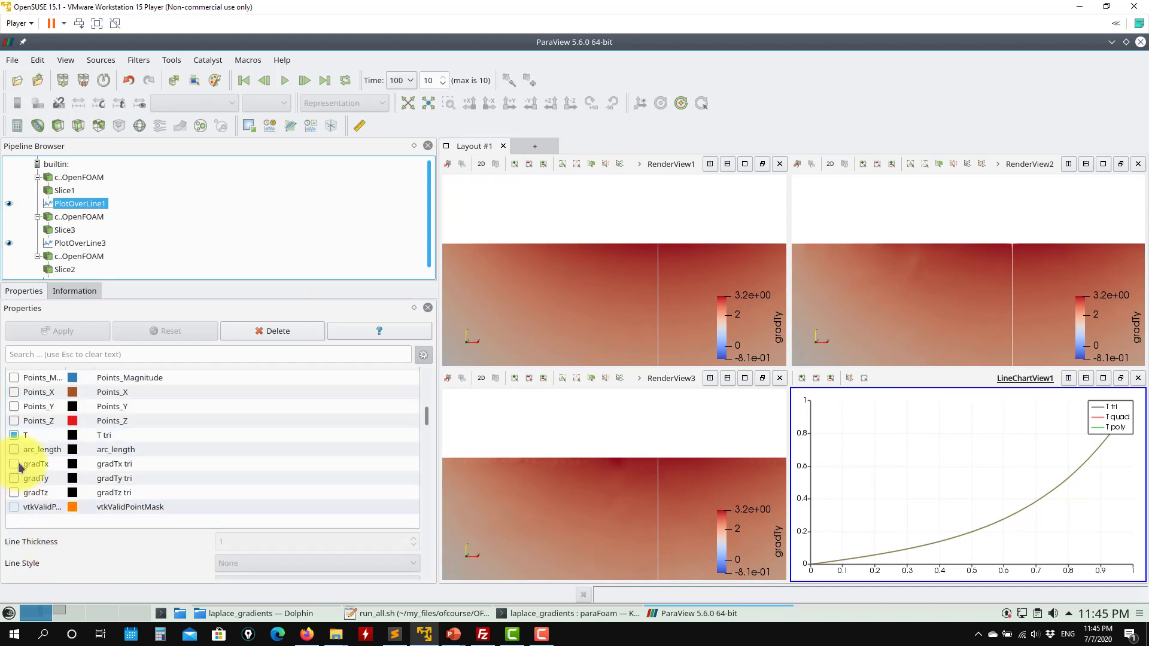
{"action": "left_click", "coordinate": [13, 478]}
{"action": "left_click", "coordinate": [13, 435]}
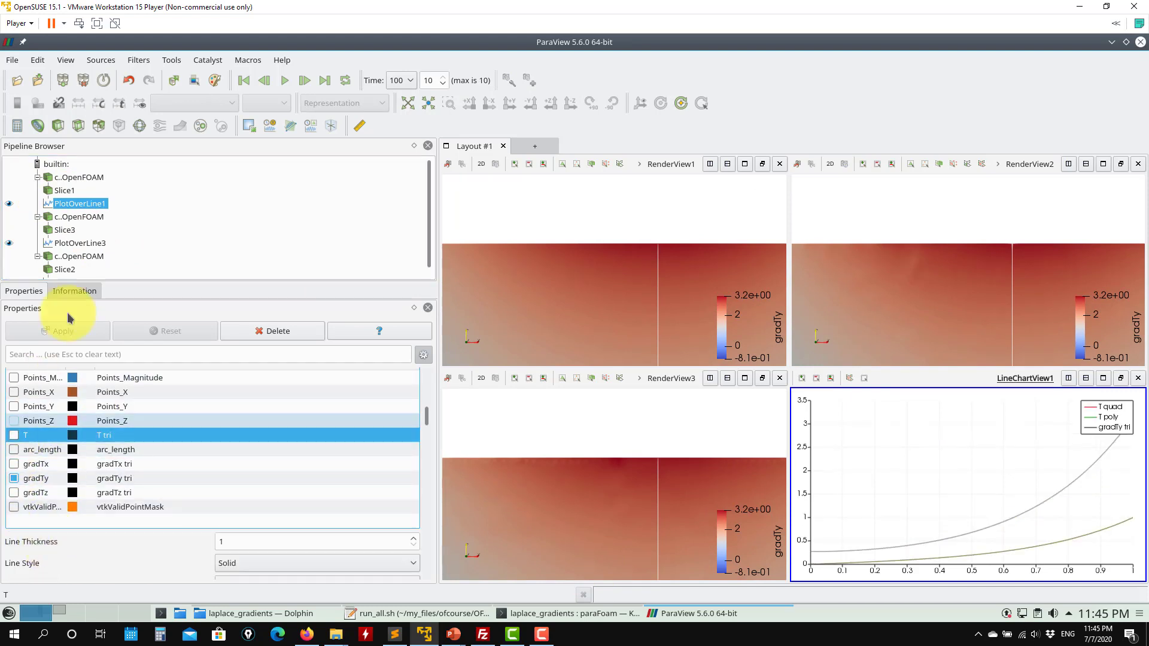
Swap T for gradTy on the poly and quad lines as well.
{"action": "left_click", "coordinate": [91, 247]}
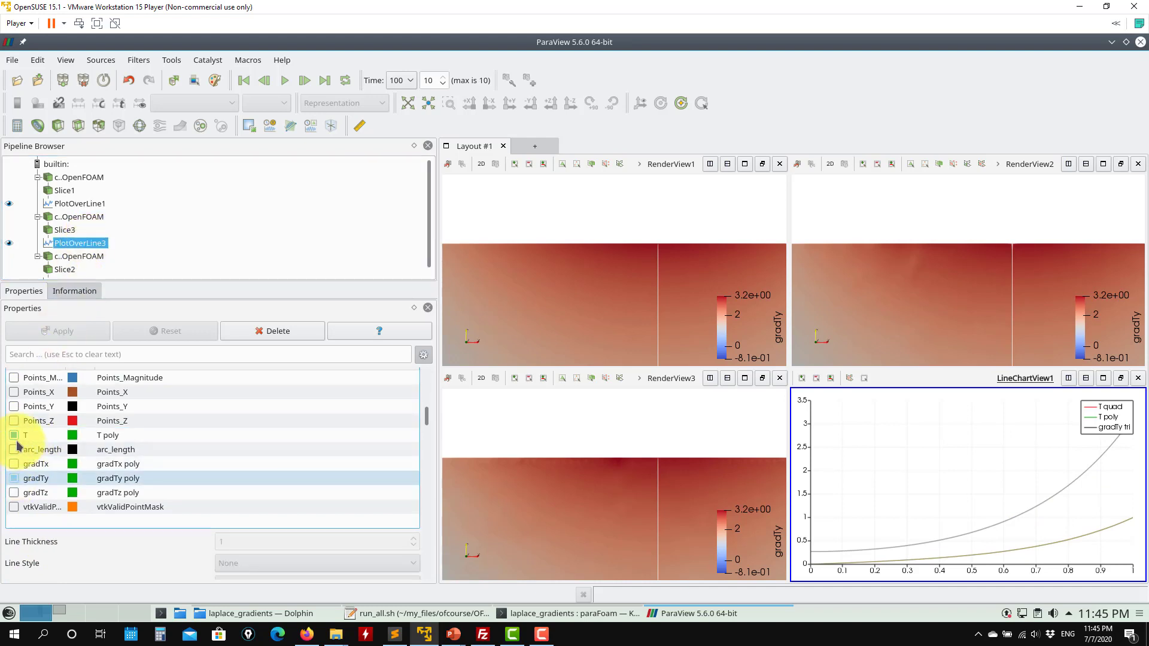
{"action": "left_click", "coordinate": [13, 478]}
{"action": "left_click", "coordinate": [13, 435]}
{"action": "scroll", "coordinate": [93, 254], "scroll_direction": "down", "scroll_amount": 1}
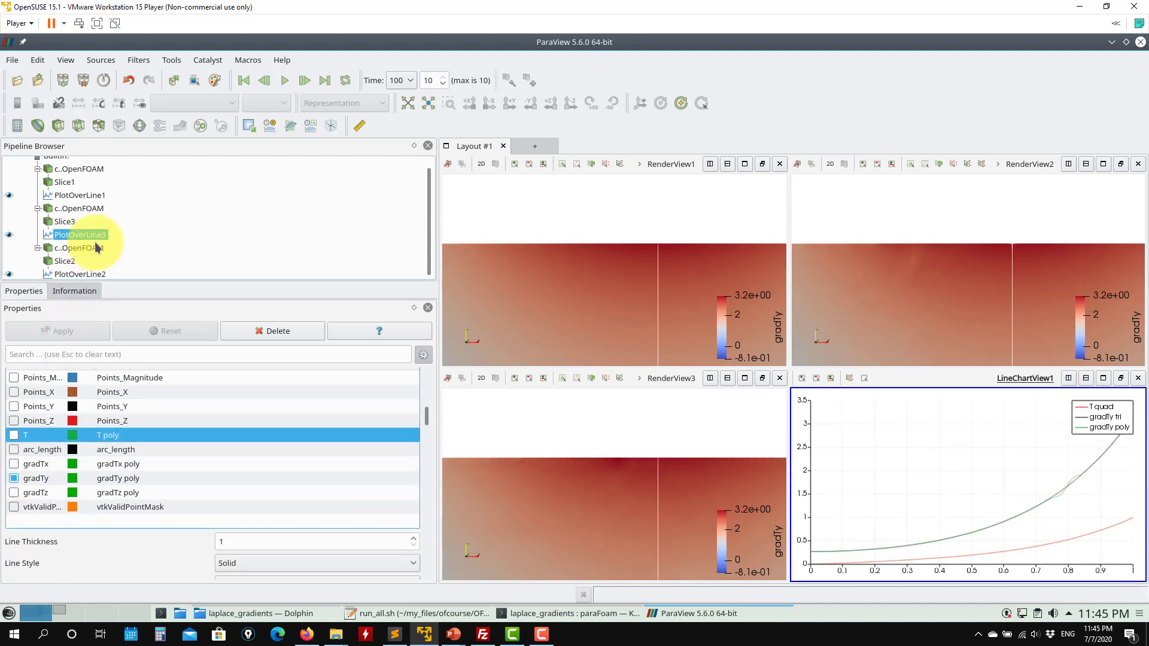
{"action": "left_click", "coordinate": [86, 274]}
{"action": "left_click", "coordinate": [13, 479]}
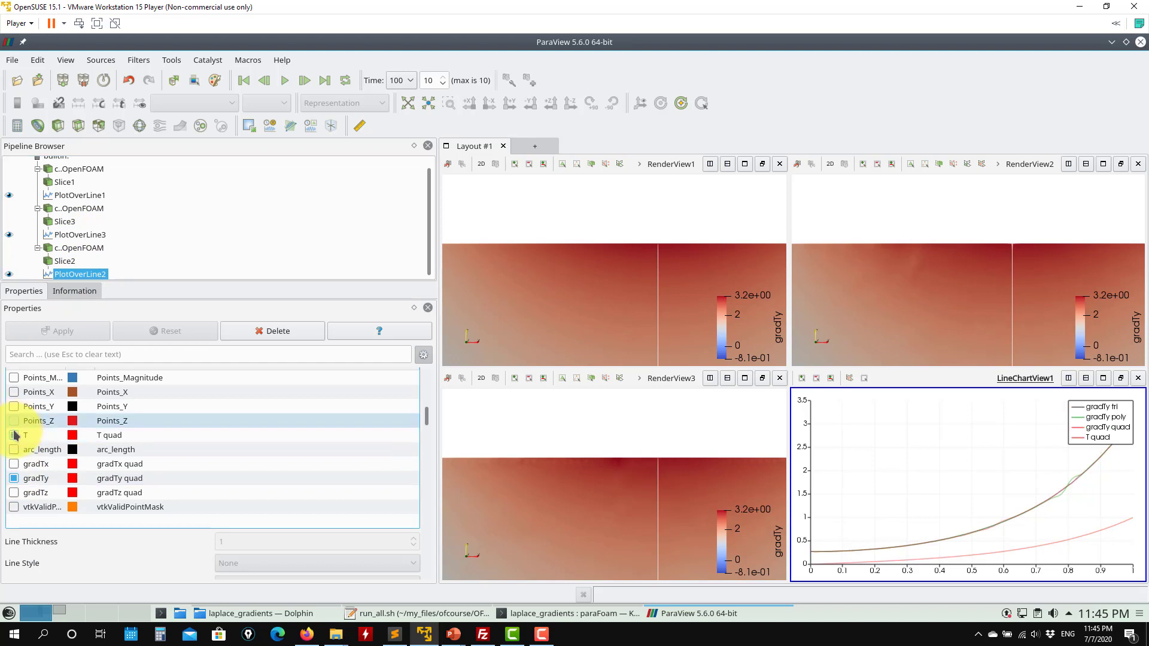
{"action": "left_click", "coordinate": [13, 435]}
Pan and zoom the chart toward the upper ends of the gradTy curves near x = 1.
{"action": "left_click_drag", "start_coordinate": [1009, 511], "coordinate": [893, 508]}
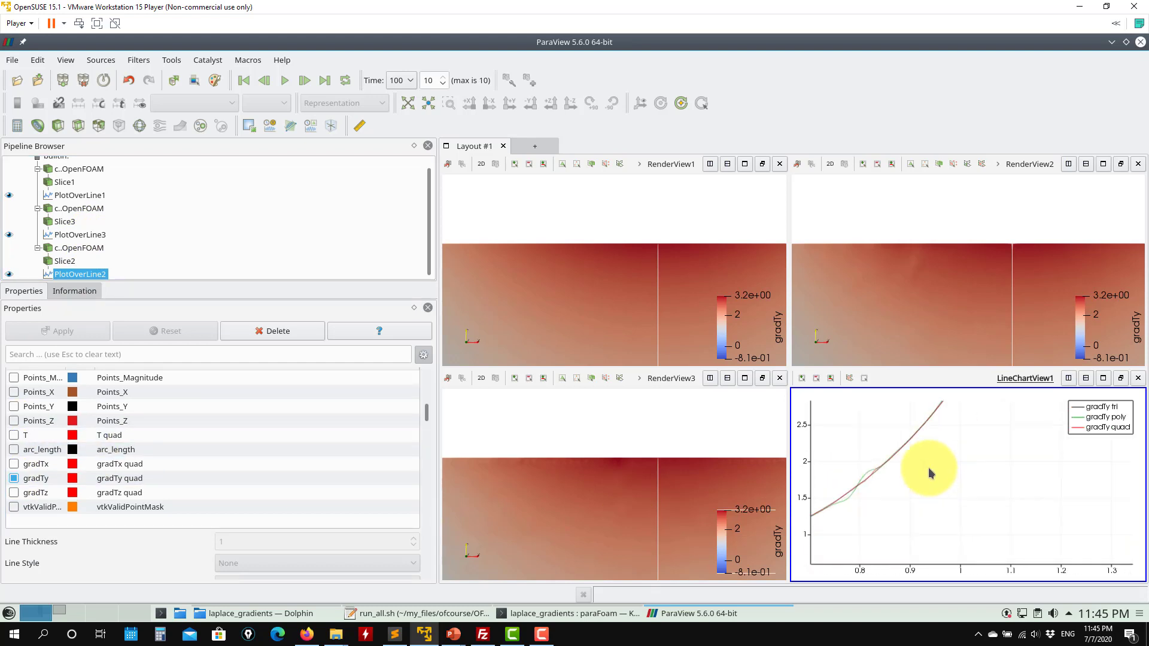
{"action": "scroll", "coordinate": [942, 494], "scroll_direction": "up", "scroll_amount": 5}
{"action": "left_click_drag", "start_coordinate": [972, 475], "coordinate": [885, 462]}
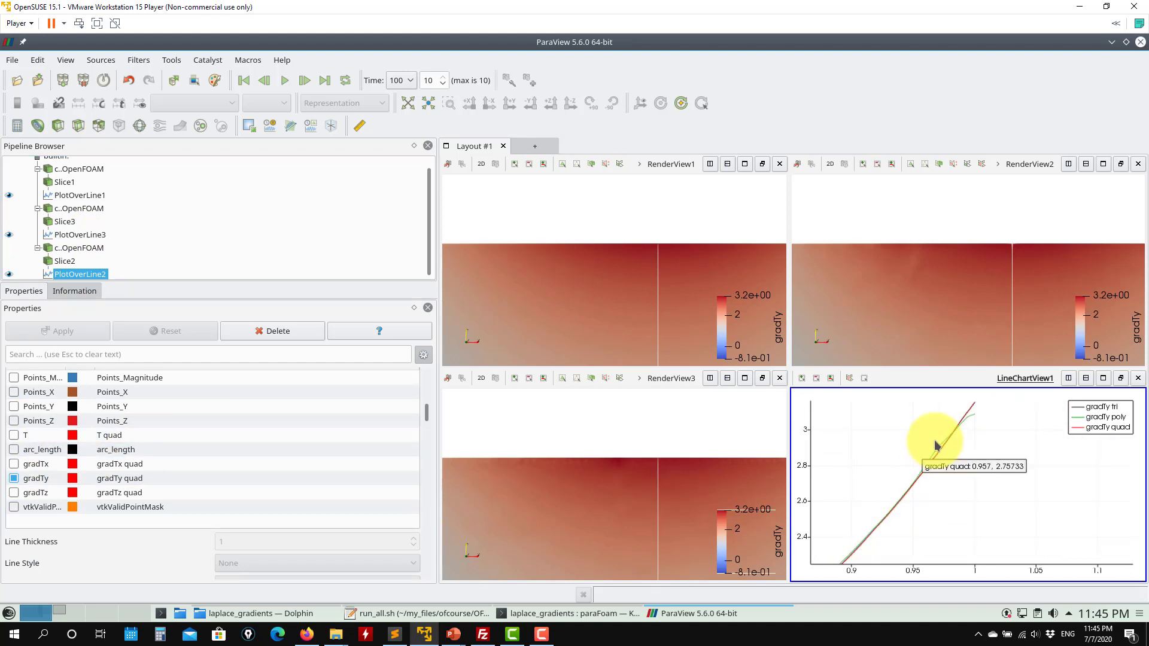
{"action": "left_click_drag", "start_coordinate": [936, 505], "coordinate": [922, 508]}
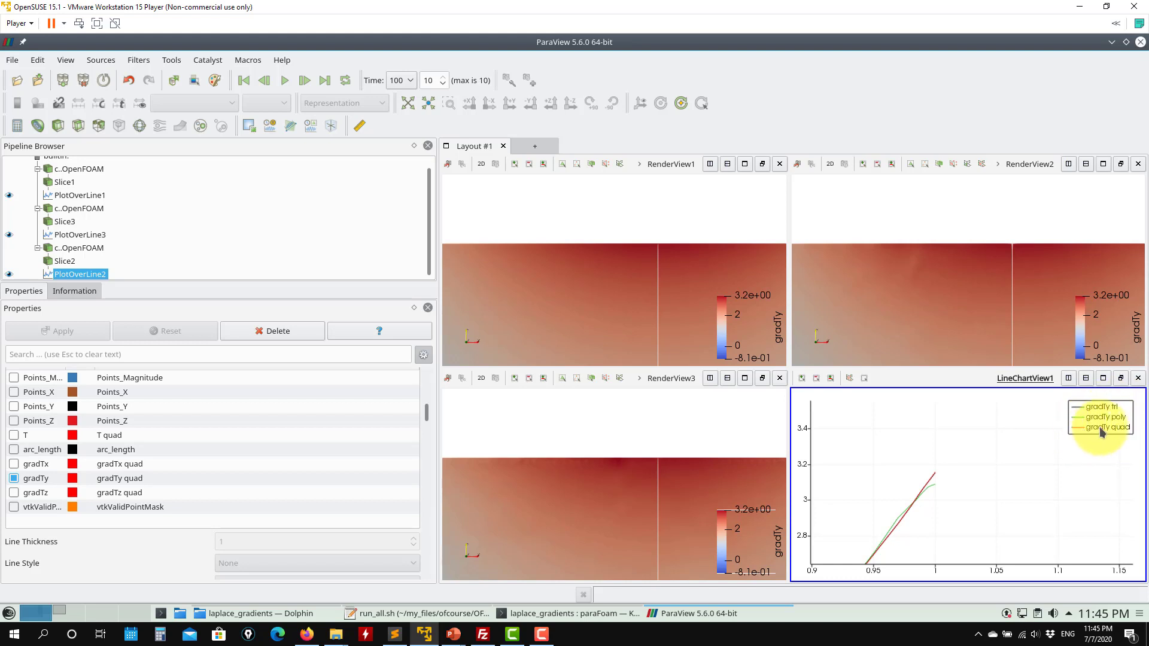
{"action": "left_click_drag", "start_coordinate": [936, 500], "coordinate": [995, 457]}
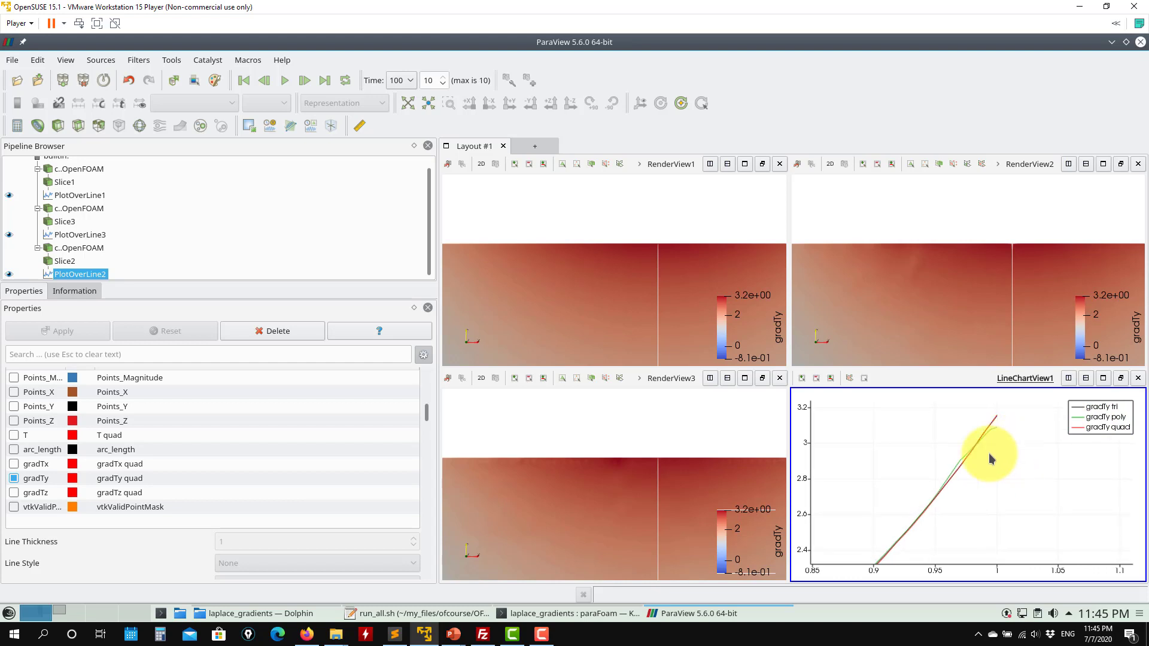
{"action": "scroll", "coordinate": [960, 472], "scroll_direction": "up", "scroll_amount": 2}
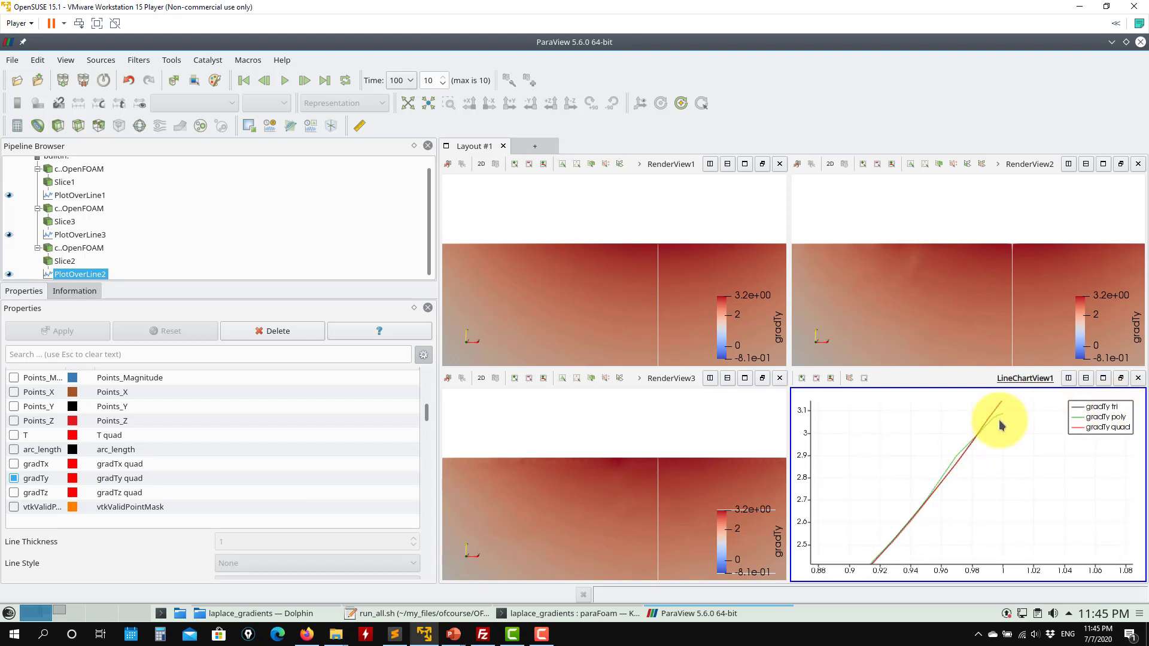
{"action": "left_click_drag", "start_coordinate": [1000, 422], "coordinate": [1018, 460]}
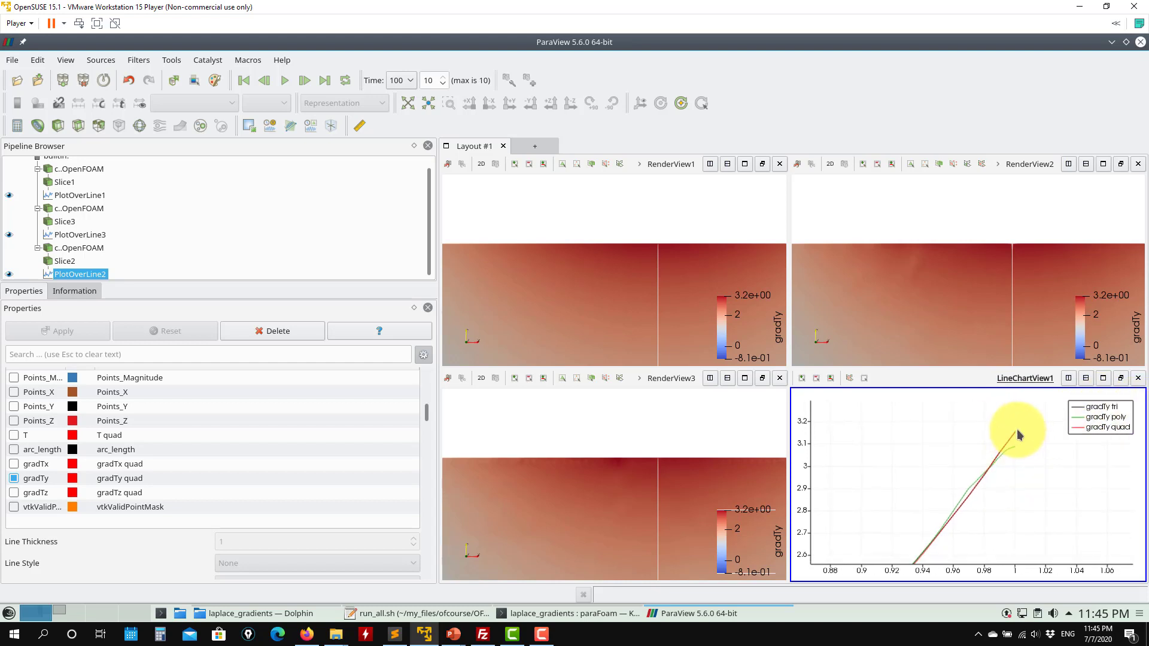
{"action": "scroll", "coordinate": [990, 458], "scroll_direction": "down", "scroll_amount": 2}
{"action": "mouse_move", "coordinate": [1013, 426]}
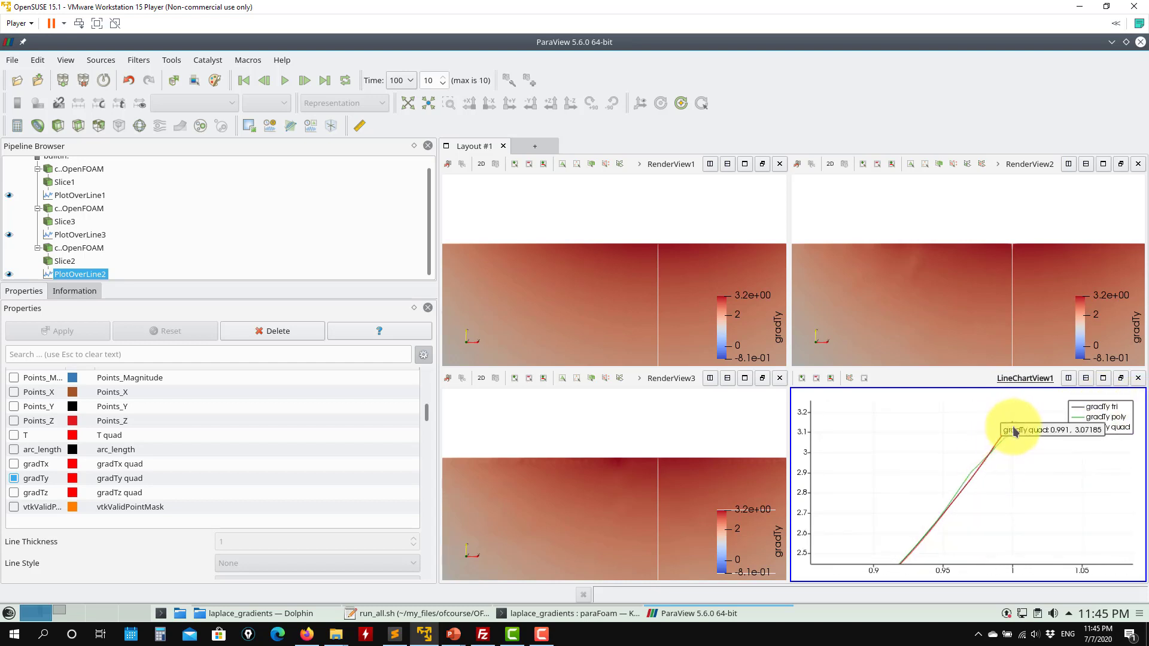
Shift and rezoom the chart across x 0.62–1.22 to compare the nearly coinciding curves.
{"action": "left_click_drag", "start_coordinate": [948, 526], "coordinate": [996, 436]}
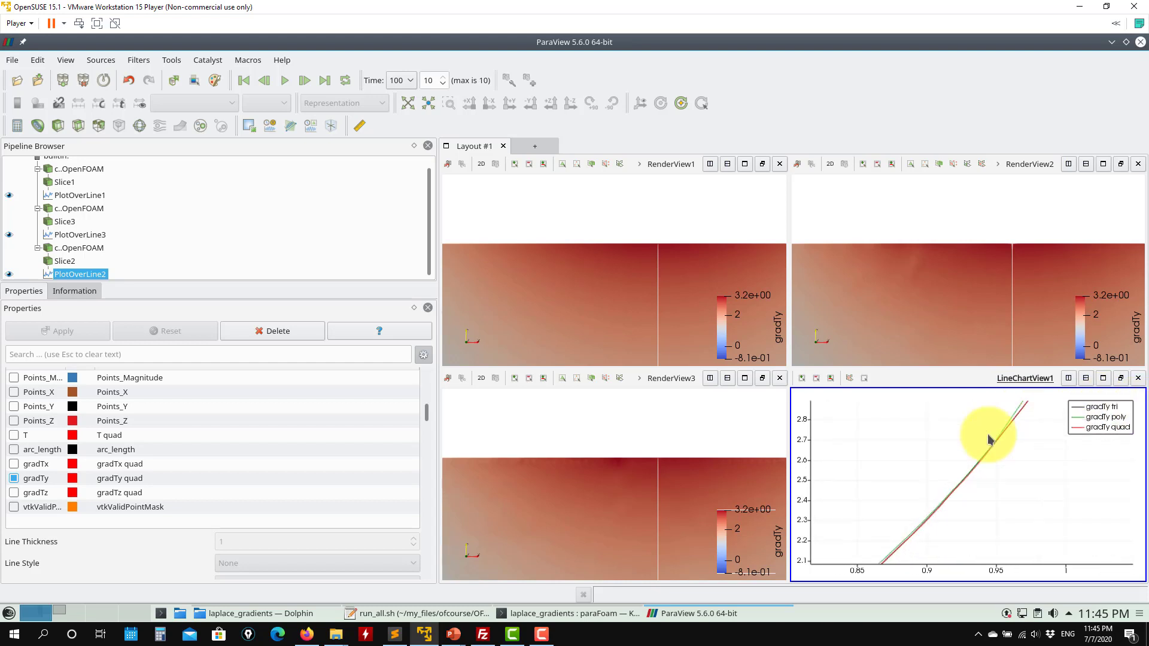
{"action": "left_click_drag", "start_coordinate": [958, 472], "coordinate": [953, 479]}
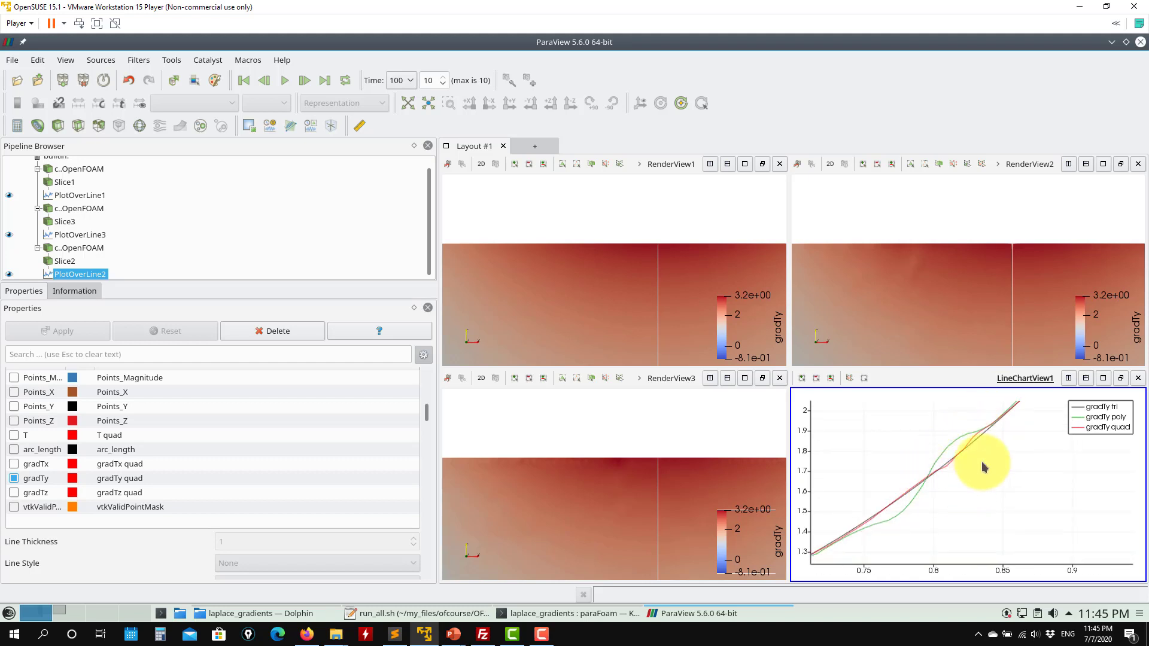
{"action": "scroll", "coordinate": [910, 498], "scroll_direction": "down", "scroll_amount": 5}
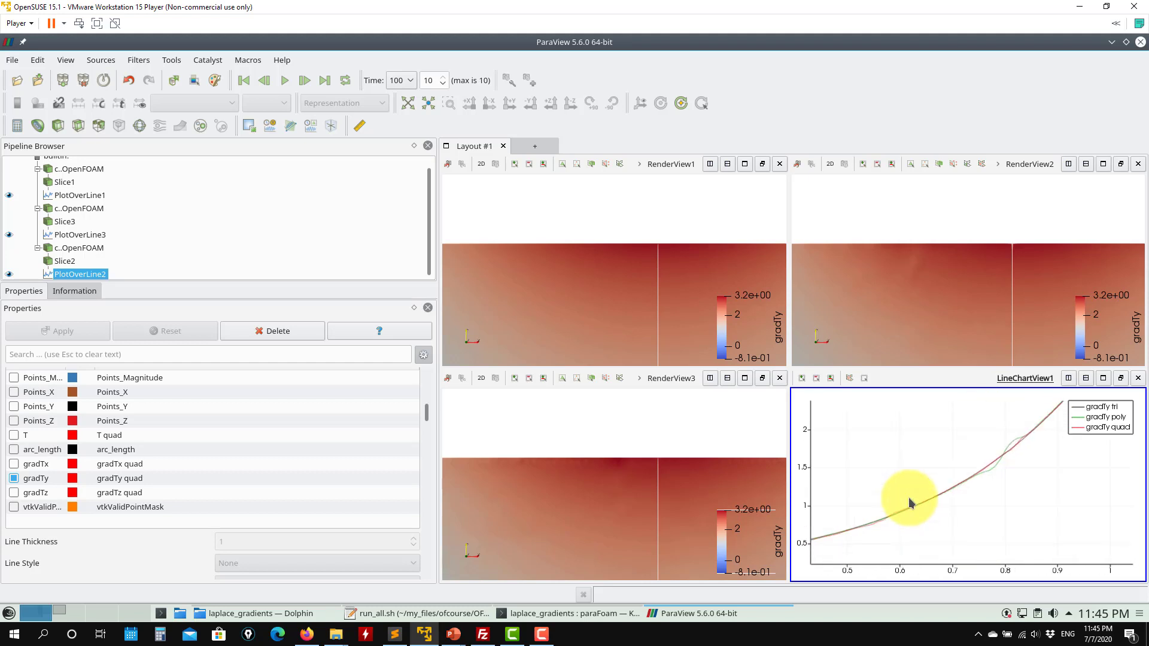
{"action": "left_click_drag", "start_coordinate": [996, 473], "coordinate": [905, 495]}
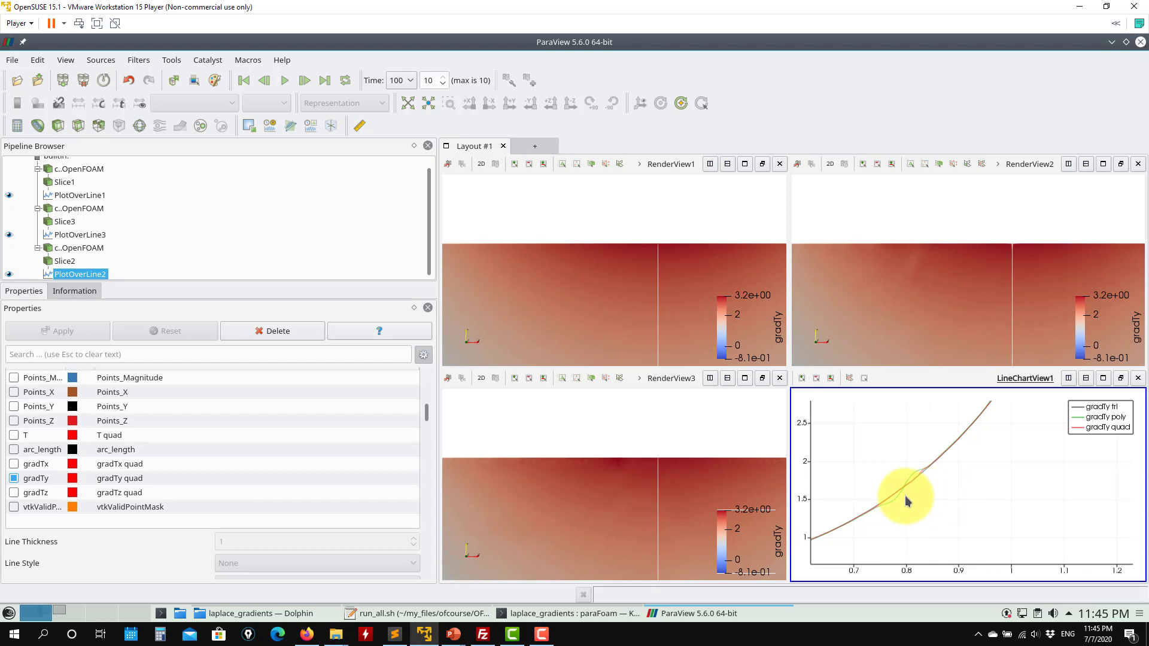
{"action": "scroll", "coordinate": [905, 495], "scroll_direction": "up", "scroll_amount": 2}
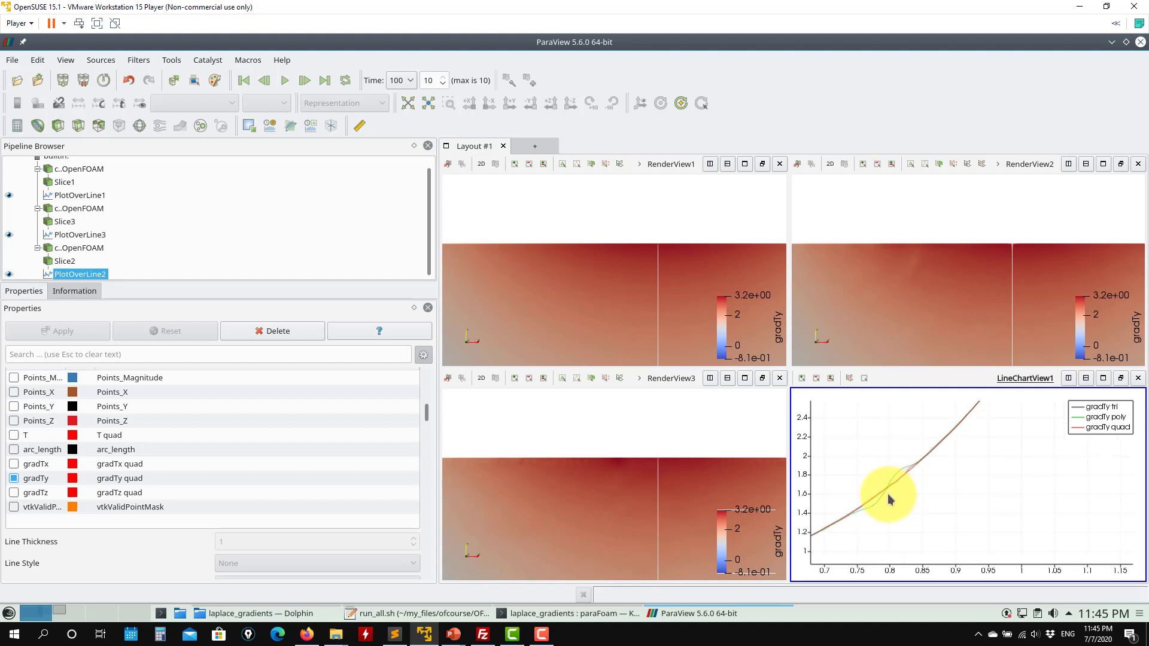
{"action": "mouse_move", "coordinate": [874, 508]}
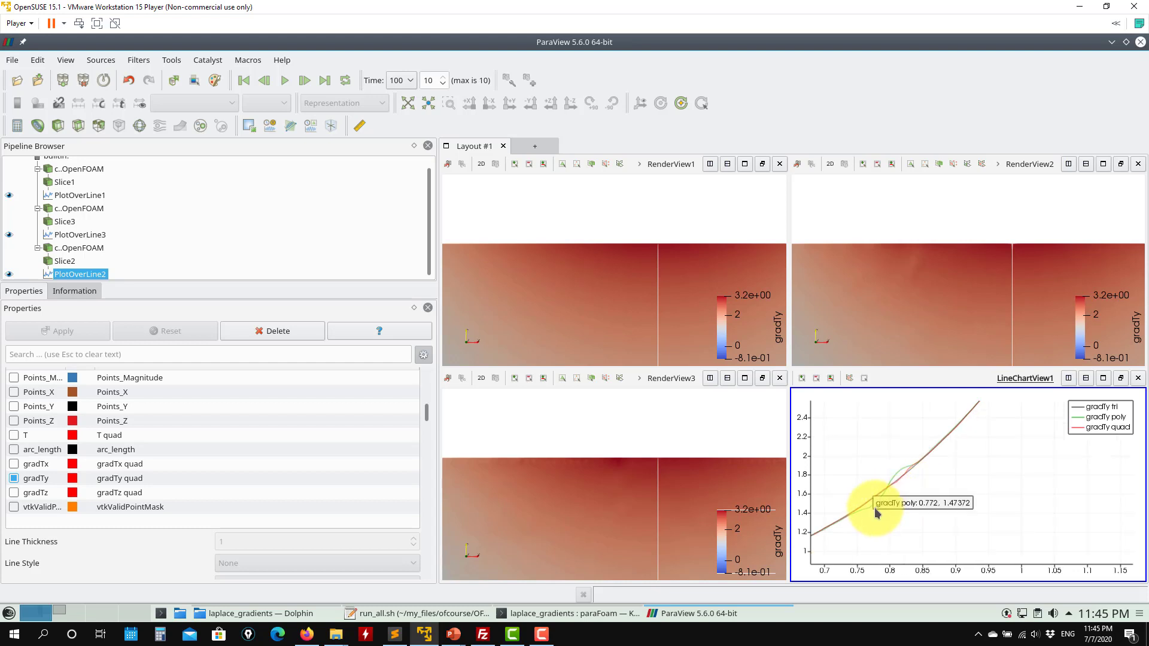
{"action": "left_click_drag", "start_coordinate": [876, 508], "coordinate": [939, 495]}
{"action": "scroll", "coordinate": [940, 495], "scroll_direction": "up", "scroll_amount": 2}
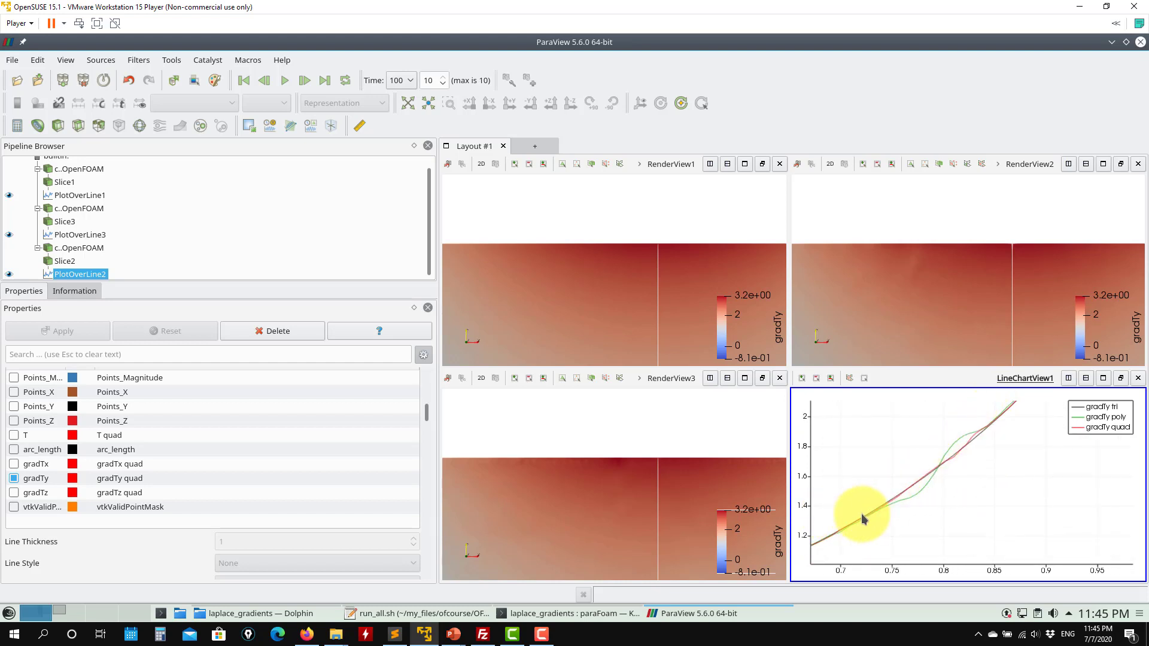
{"action": "left_click_drag", "start_coordinate": [864, 518], "coordinate": [967, 480]}
{"action": "scroll", "coordinate": [936, 515], "scroll_direction": "down", "scroll_amount": 3}
{"action": "scroll", "coordinate": [1013, 469], "scroll_direction": "down", "scroll_amount": 2}
{"action": "scroll", "coordinate": [943, 485], "scroll_direction": "down", "scroll_amount": 3}
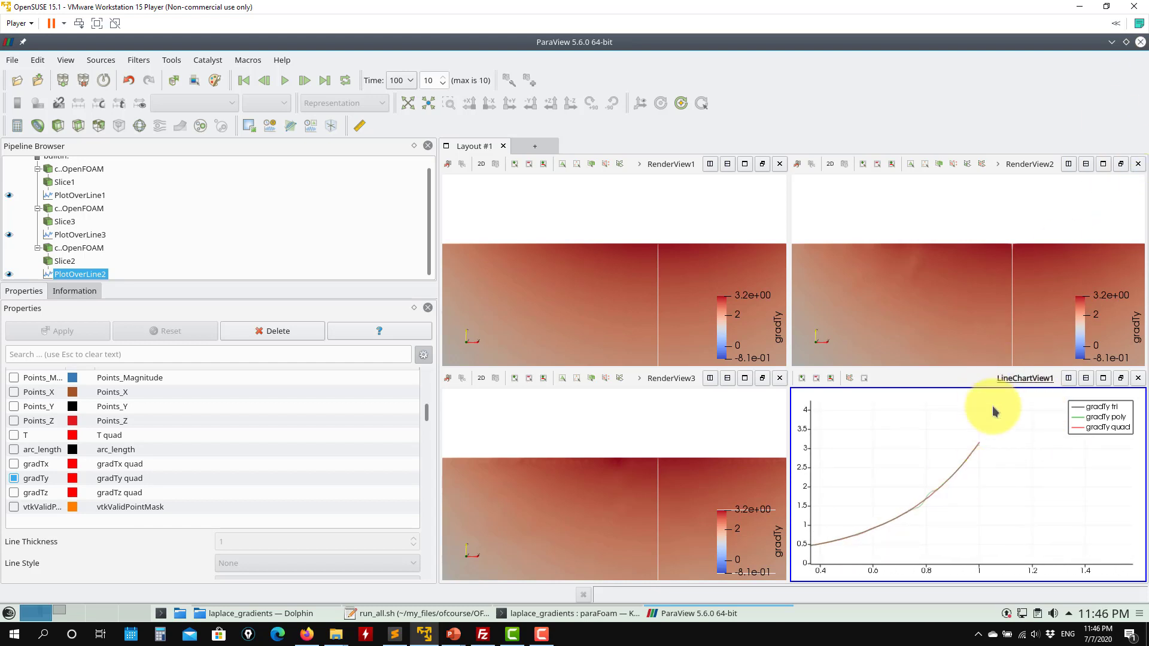
{"action": "scroll", "coordinate": [1052, 482], "scroll_direction": "up", "scroll_amount": 2}
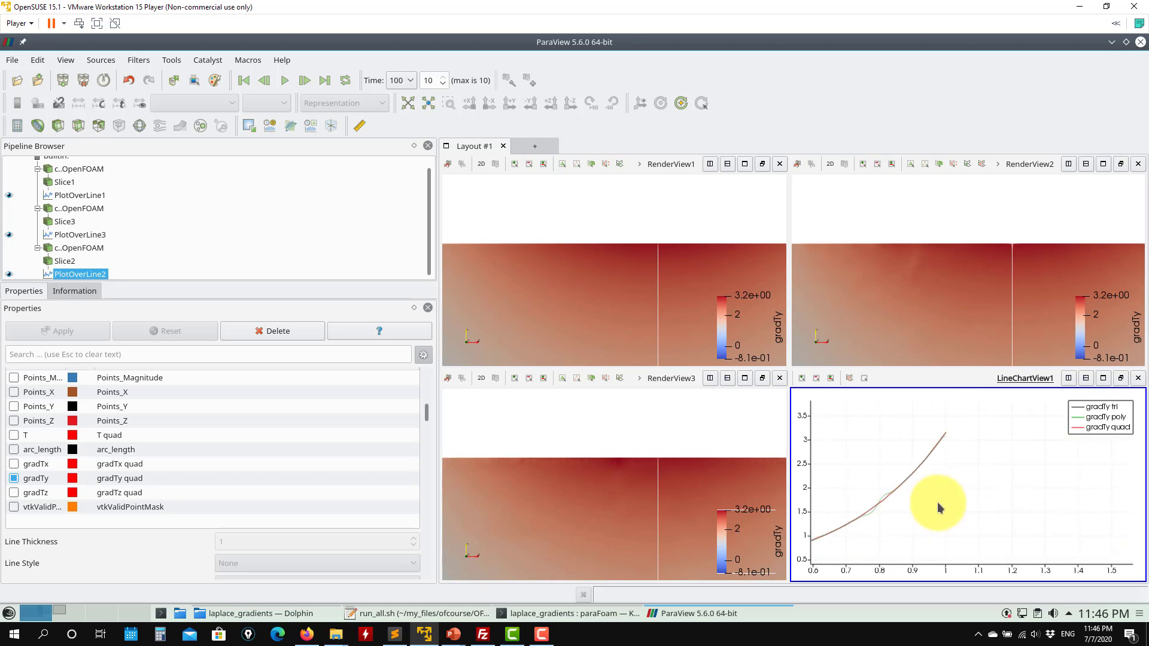
{"action": "scroll", "coordinate": [937, 502], "scroll_direction": "up", "scroll_amount": 5}
{"action": "scroll", "coordinate": [954, 483], "scroll_direction": "down", "scroll_amount": 3}
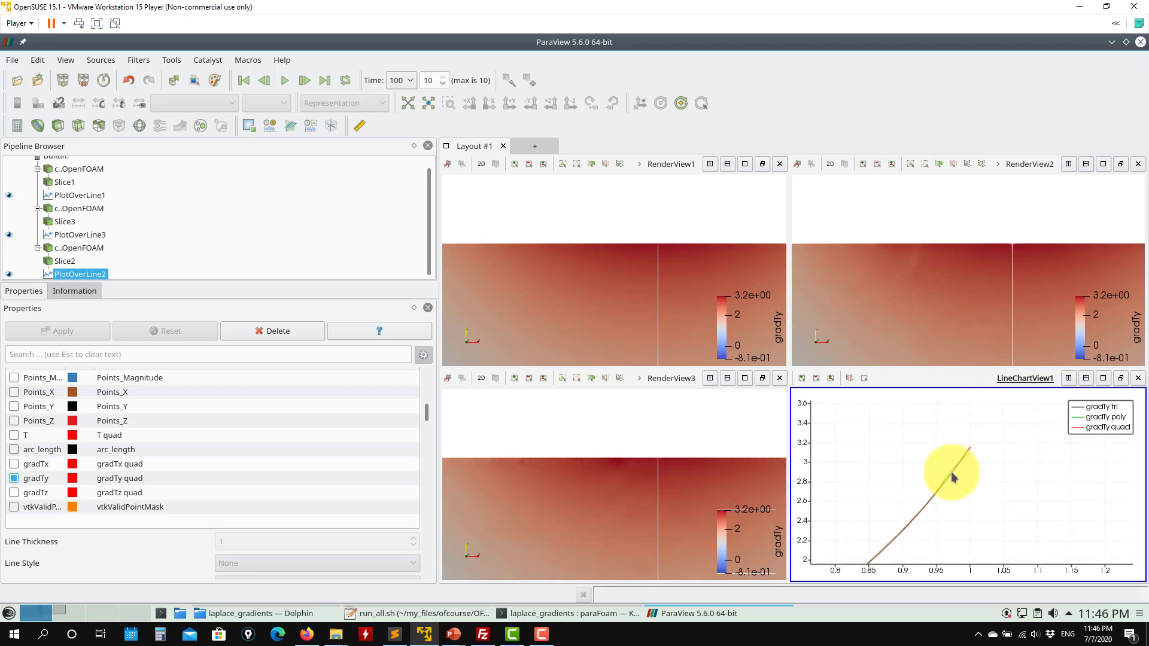
Close ParaView, cd into the c3 case folder, and relaunch paraFoam there.
{"action": "left_click", "coordinate": [1141, 42]}
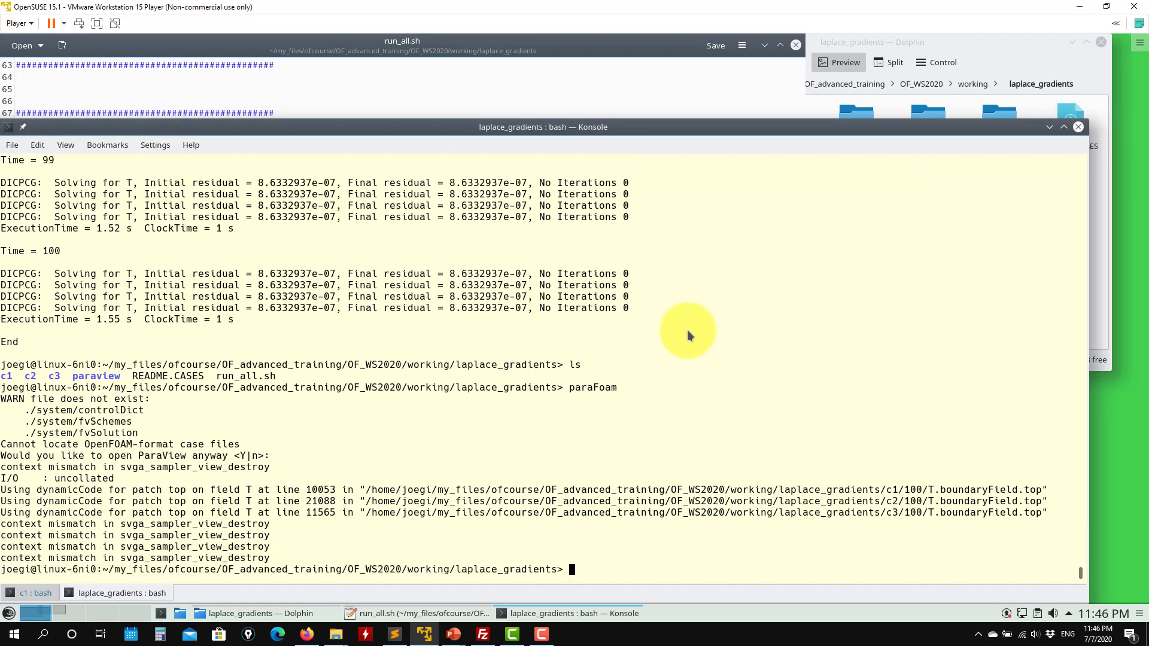
{"action": "type", "text": "ls"}
{"action": "key", "text": "Return"}
{"action": "type", "text": "cd c"}
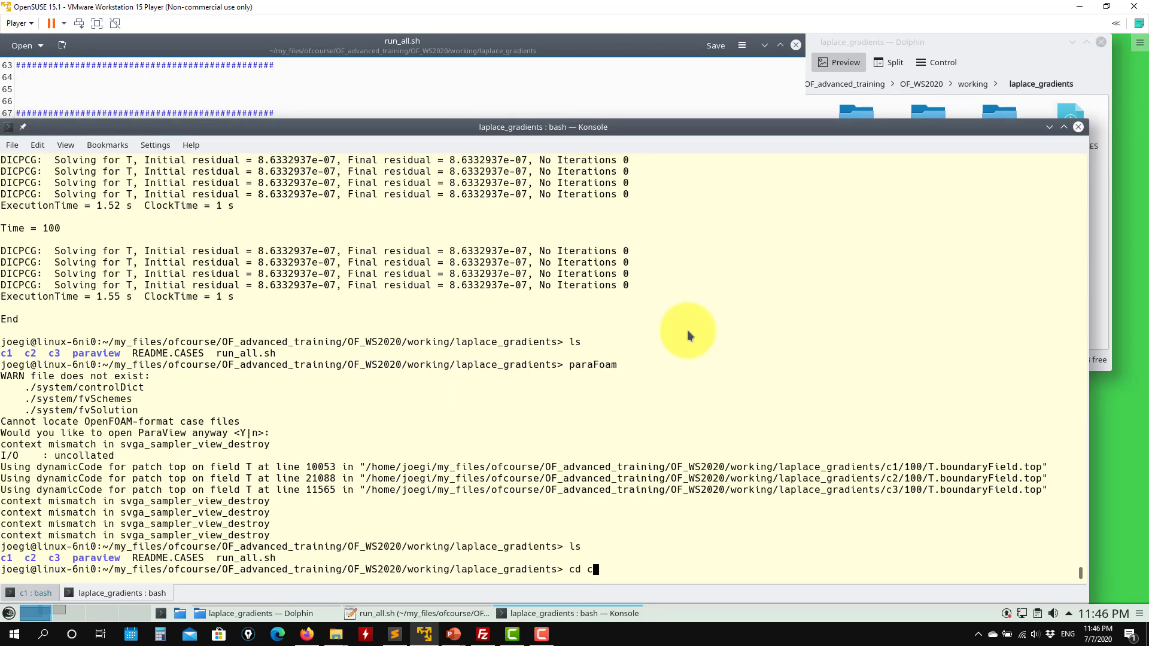
{"action": "type", "text": "3"}
{"action": "key", "text": "Return"}
{"action": "type", "text": "ls"}
{"action": "key", "text": "Return"}
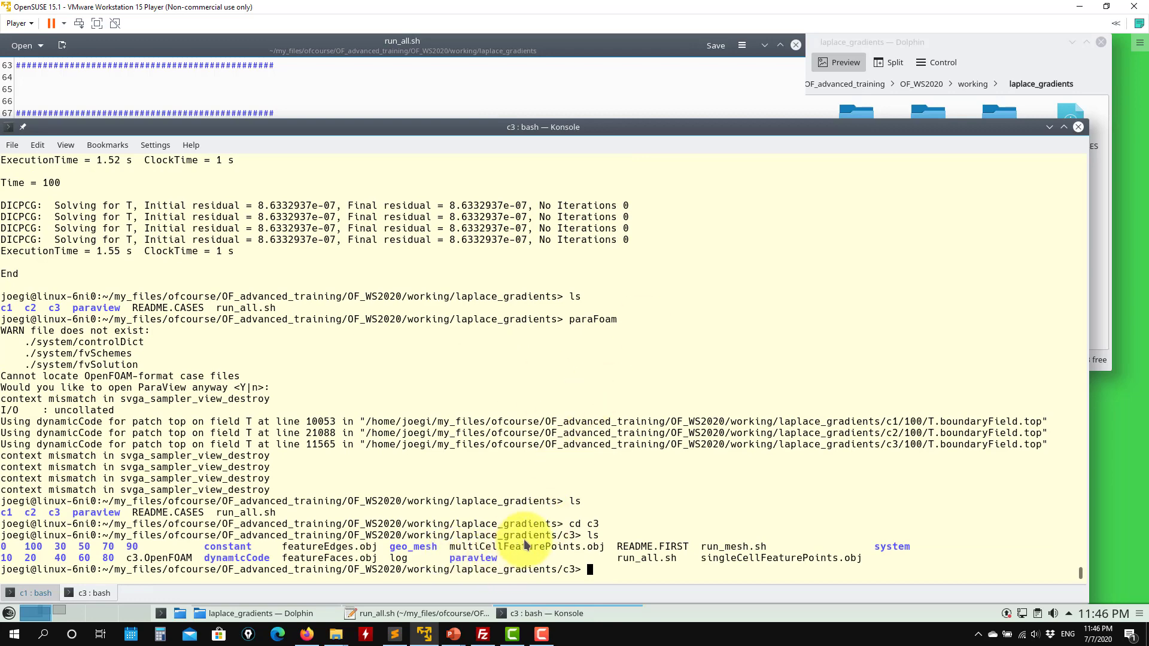
{"action": "type", "text": "paraFoam"}
{"action": "key", "text": "Return"}
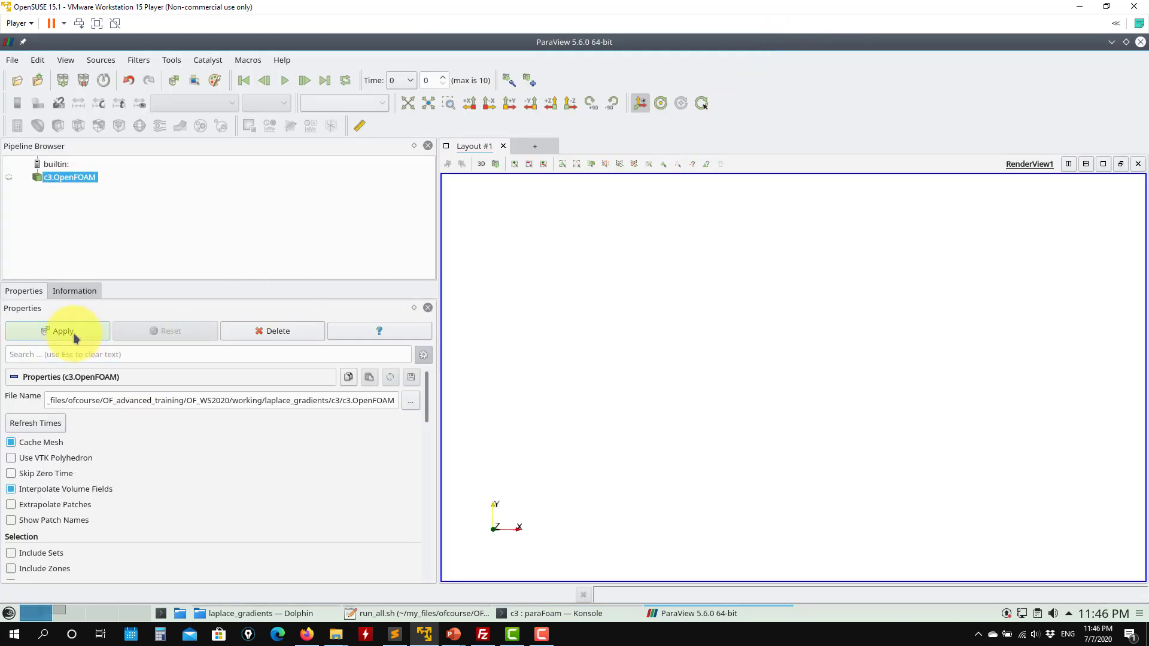
Remove c3.OpenFOAM from the pipeline and start loading the paraview/s1.pvsm state.
{"action": "left_click", "coordinate": [246, 331]}
{"action": "left_click", "coordinate": [12, 60]}
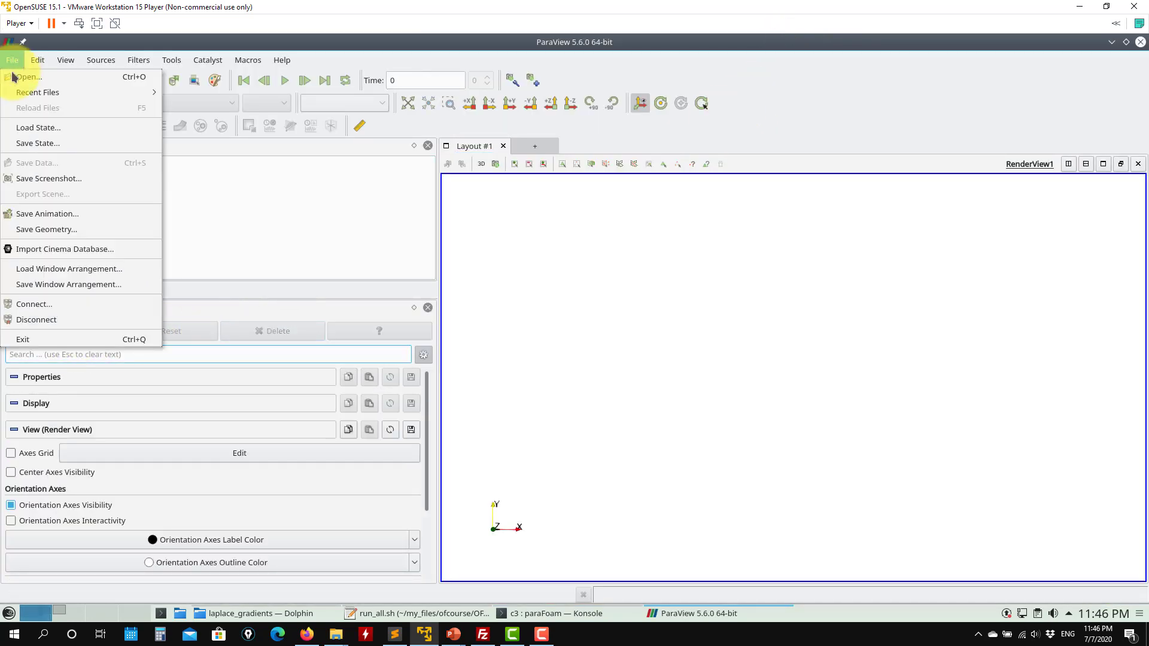
{"action": "left_click", "coordinate": [37, 127]}
{"action": "scroll", "coordinate": [426, 186], "scroll_direction": "down", "scroll_amount": 3}
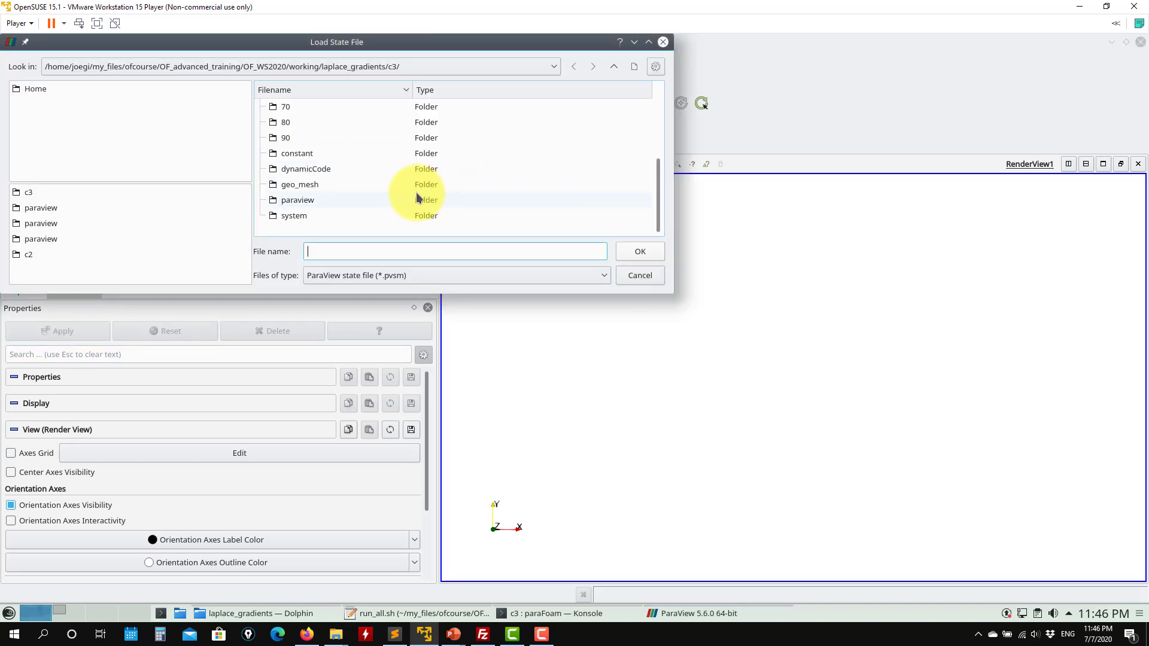
{"action": "left_click", "coordinate": [307, 199]}
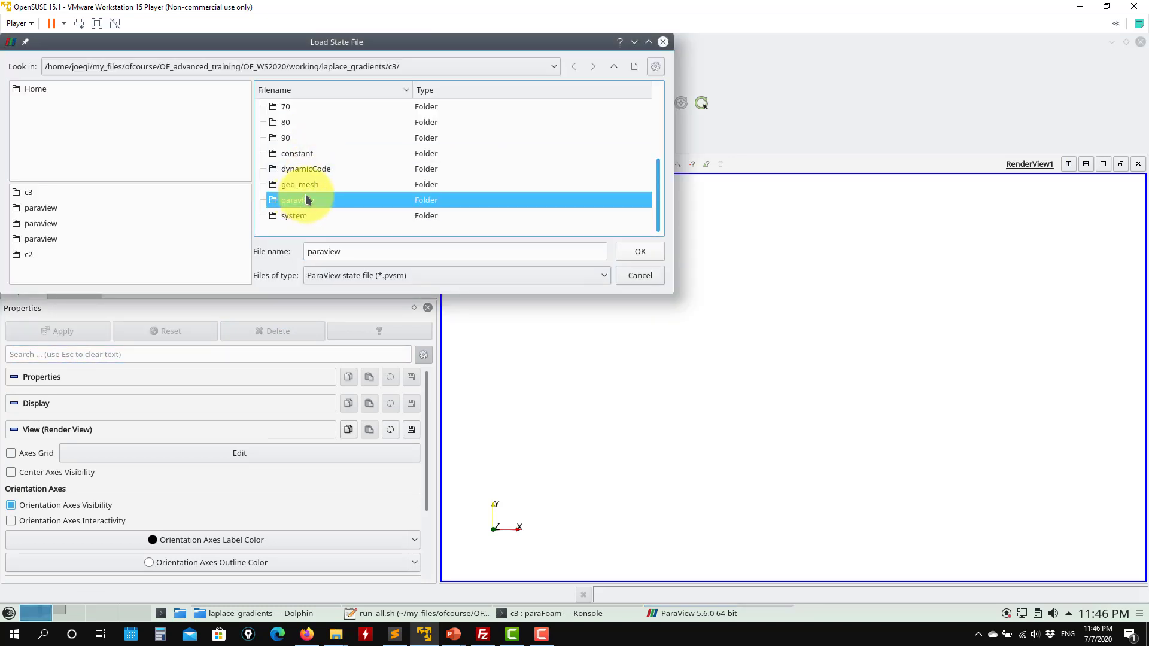
{"action": "double_click", "coordinate": [304, 199]}
{"action": "left_click", "coordinate": [260, 107]}
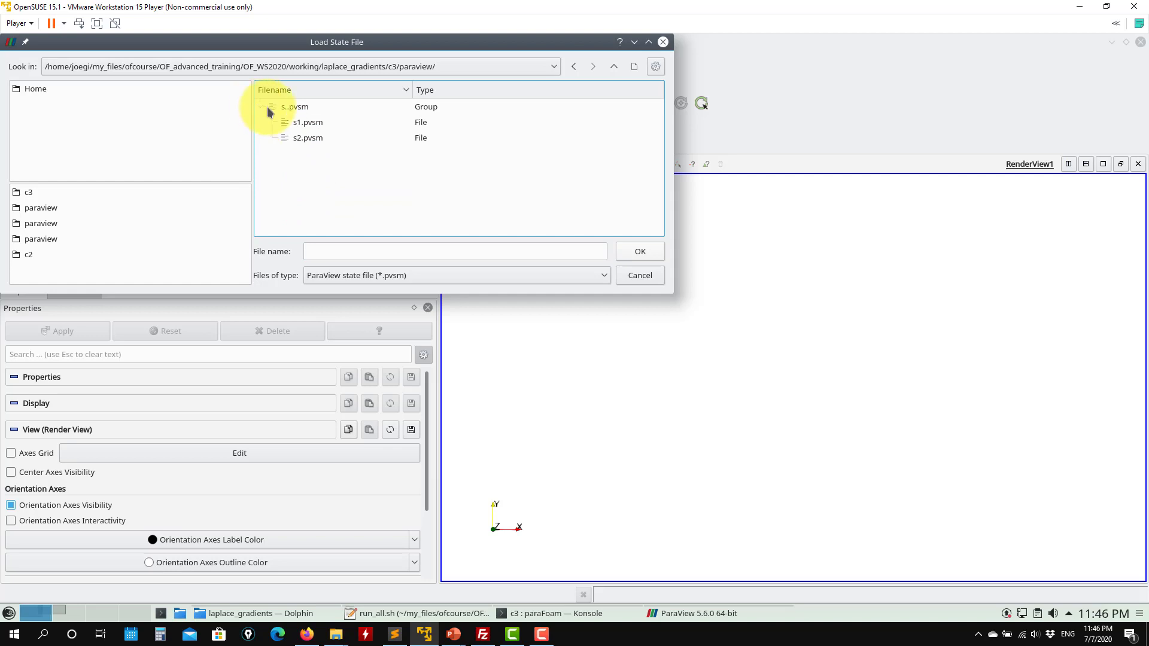
{"action": "left_click", "coordinate": [308, 122]}
{"action": "left_click", "coordinate": [638, 251]}
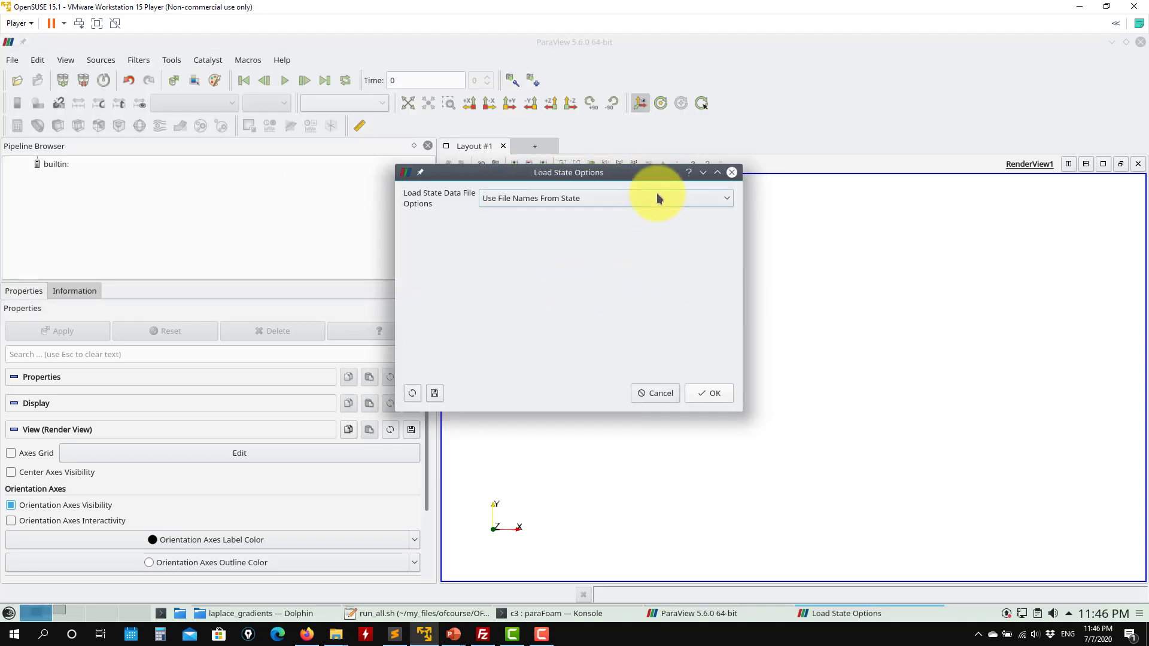
Set the state's data file to c3.OpenFOAM via Choose File Names and finish loading.
{"action": "left_click", "coordinate": [657, 198]}
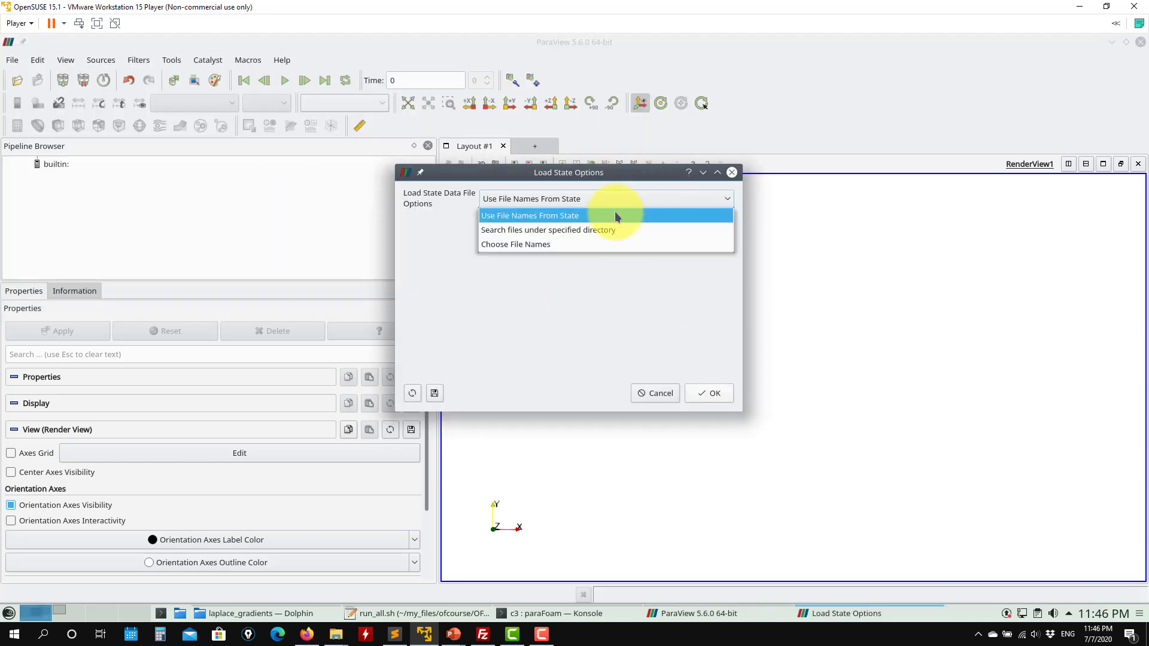
{"action": "left_click", "coordinate": [536, 231]}
{"action": "left_click", "coordinate": [712, 204]}
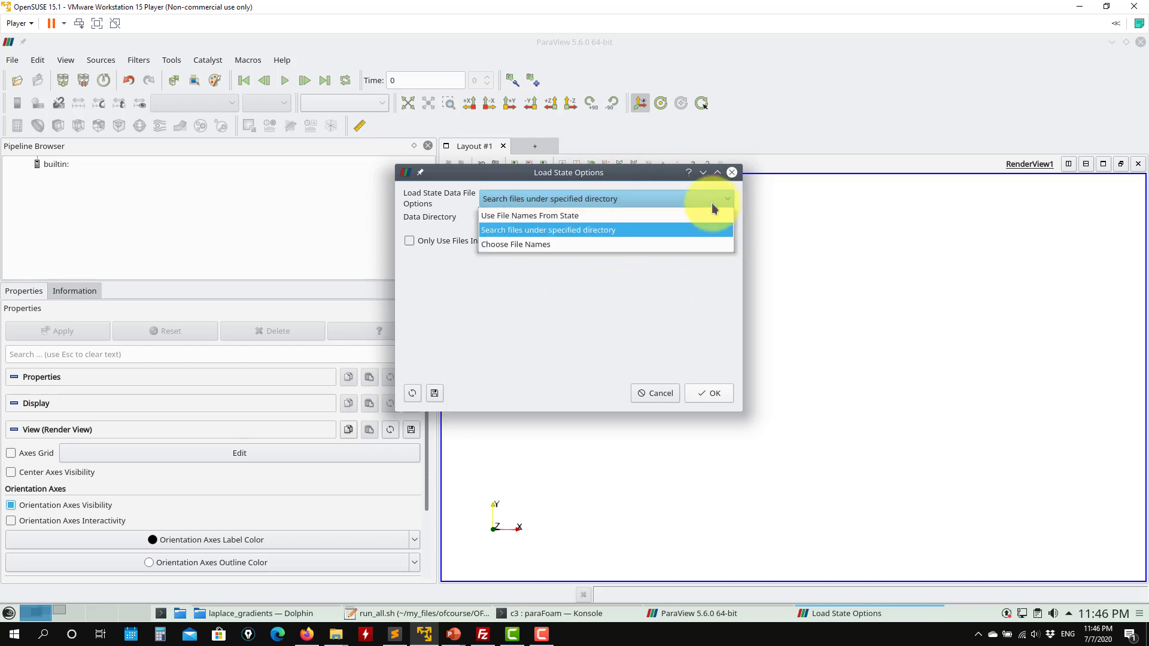
{"action": "left_click", "coordinate": [546, 243]}
{"action": "left_click", "coordinate": [724, 240]}
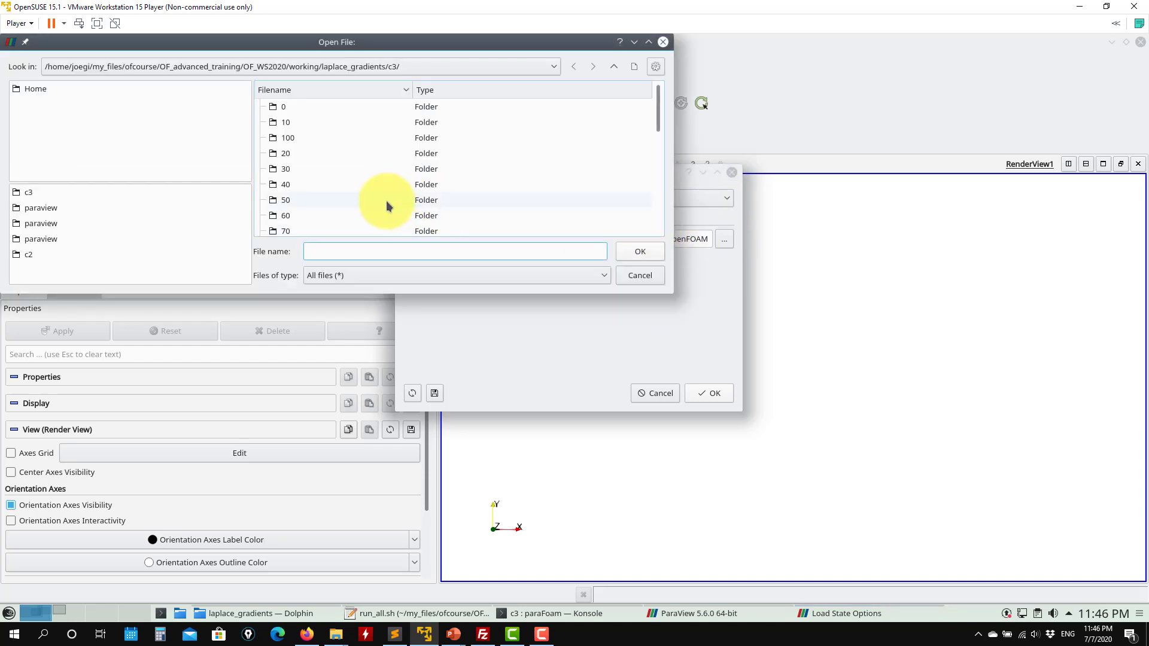
{"action": "scroll", "coordinate": [453, 182], "scroll_direction": "down", "scroll_amount": 6}
{"action": "scroll", "coordinate": [353, 150], "scroll_direction": "up", "scroll_amount": 2}
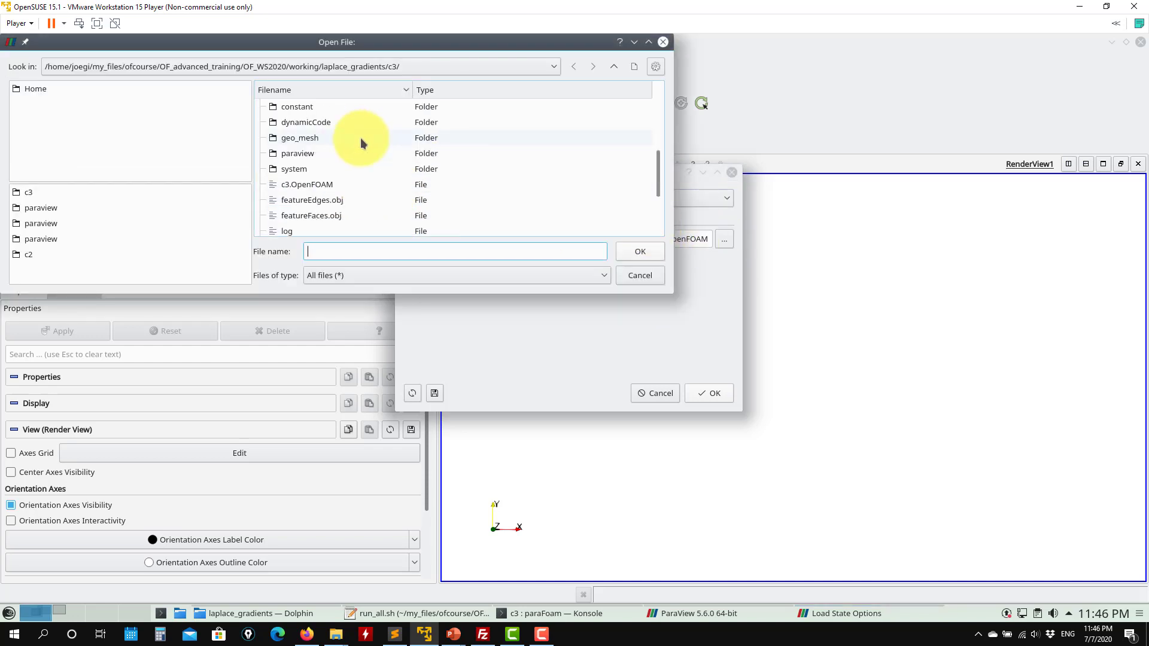
{"action": "left_click", "coordinate": [333, 184]}
{"action": "left_click", "coordinate": [638, 252]}
{"action": "left_click", "coordinate": [708, 393]}
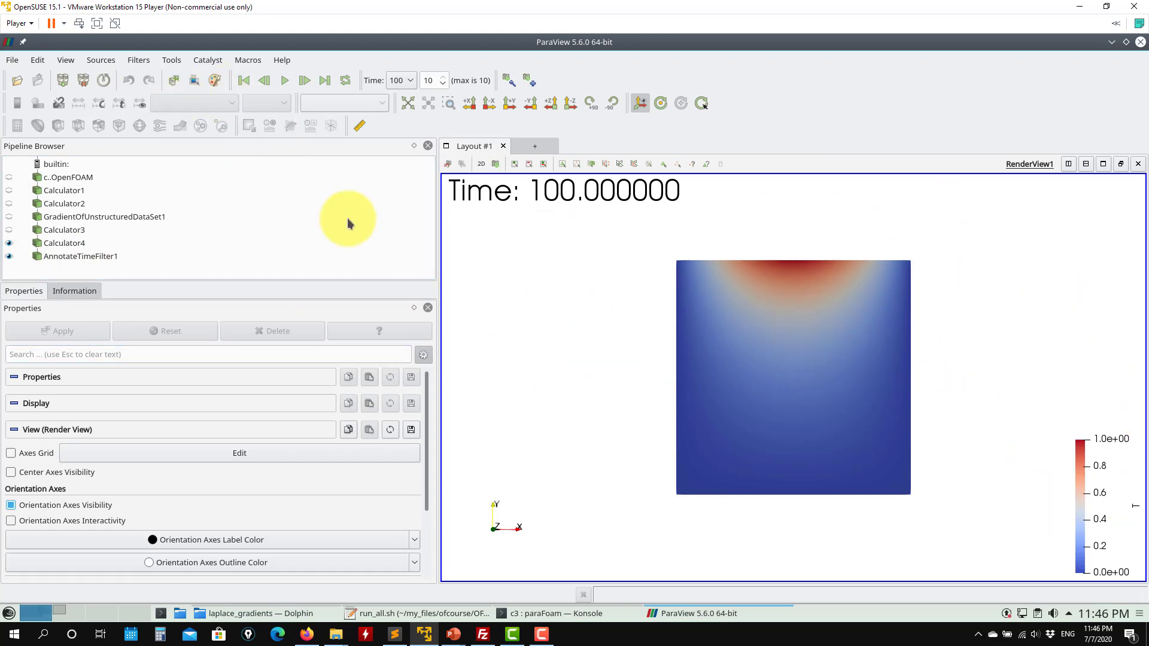
Colour Calculator4 by exact_solution, then by diff_sols (range -1.0e-04 to 1.0e-04).
{"action": "left_click", "coordinate": [60, 243]}
{"action": "left_click", "coordinate": [221, 100]}
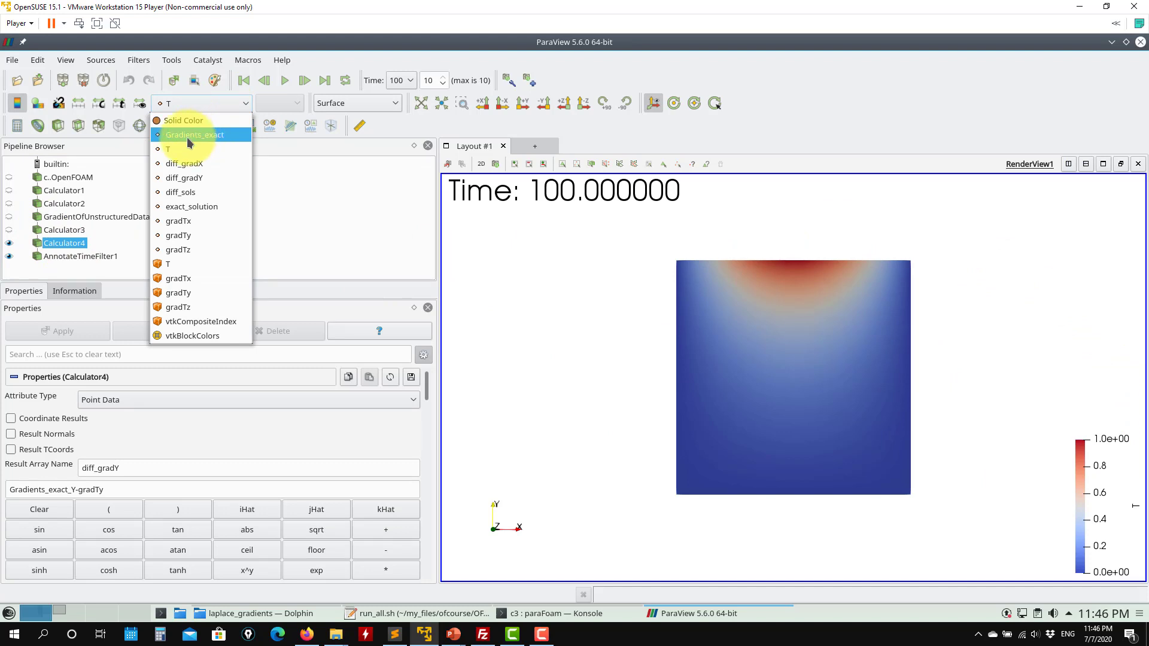
{"action": "left_click", "coordinate": [198, 207]}
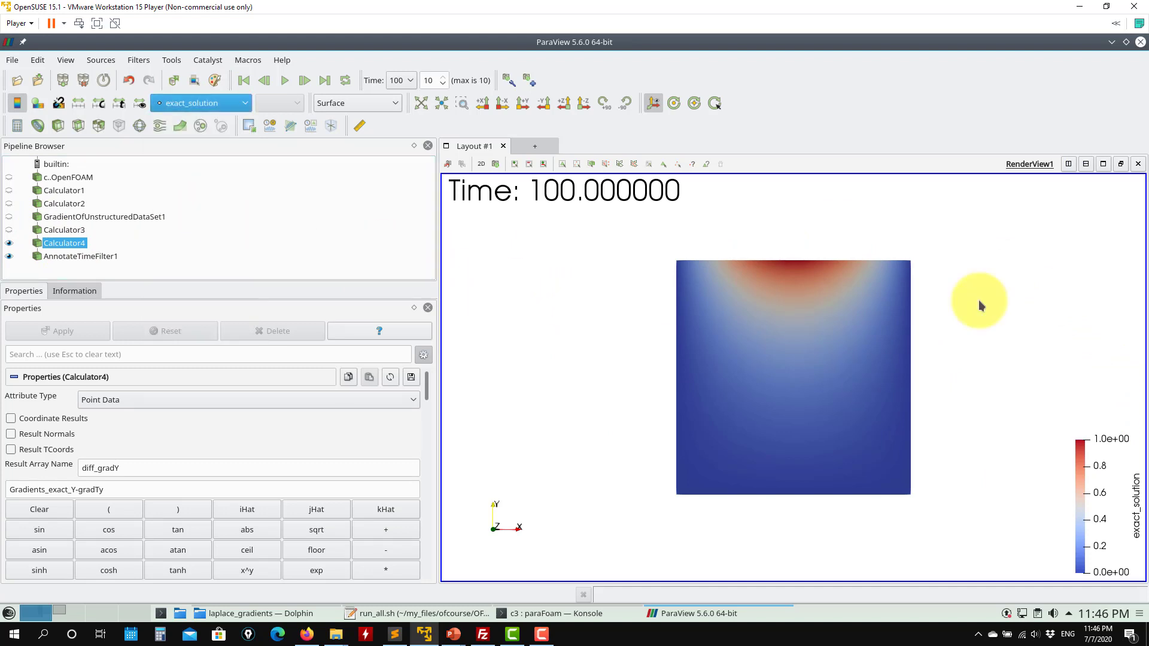
{"action": "left_click", "coordinate": [204, 106]}
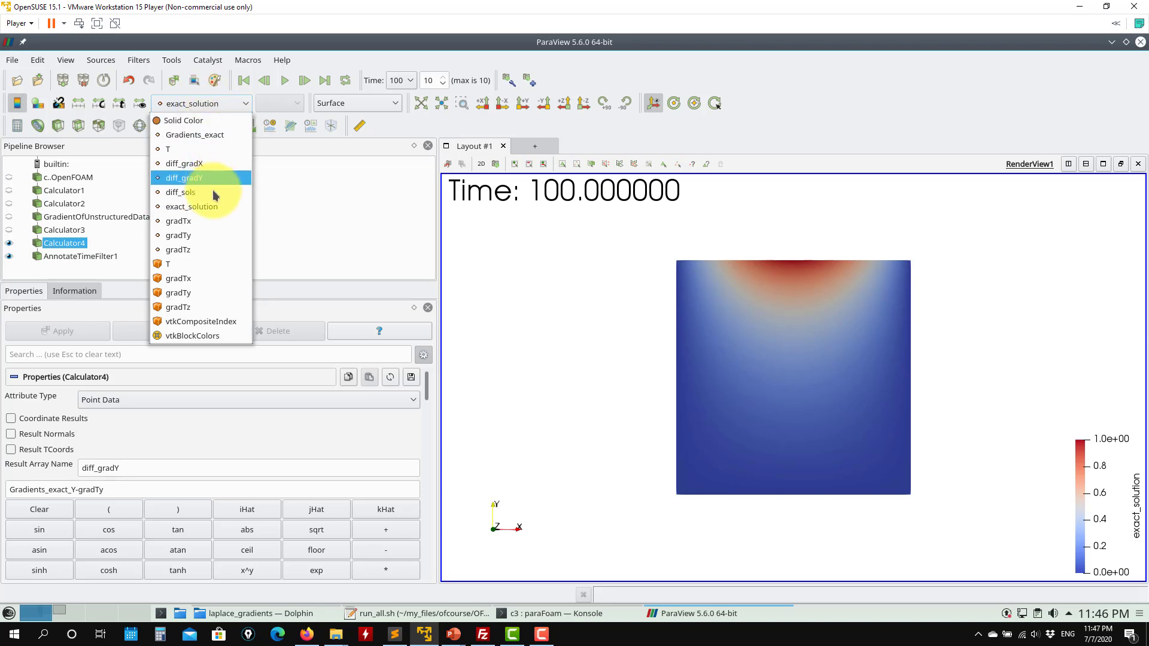
{"action": "left_click", "coordinate": [178, 193]}
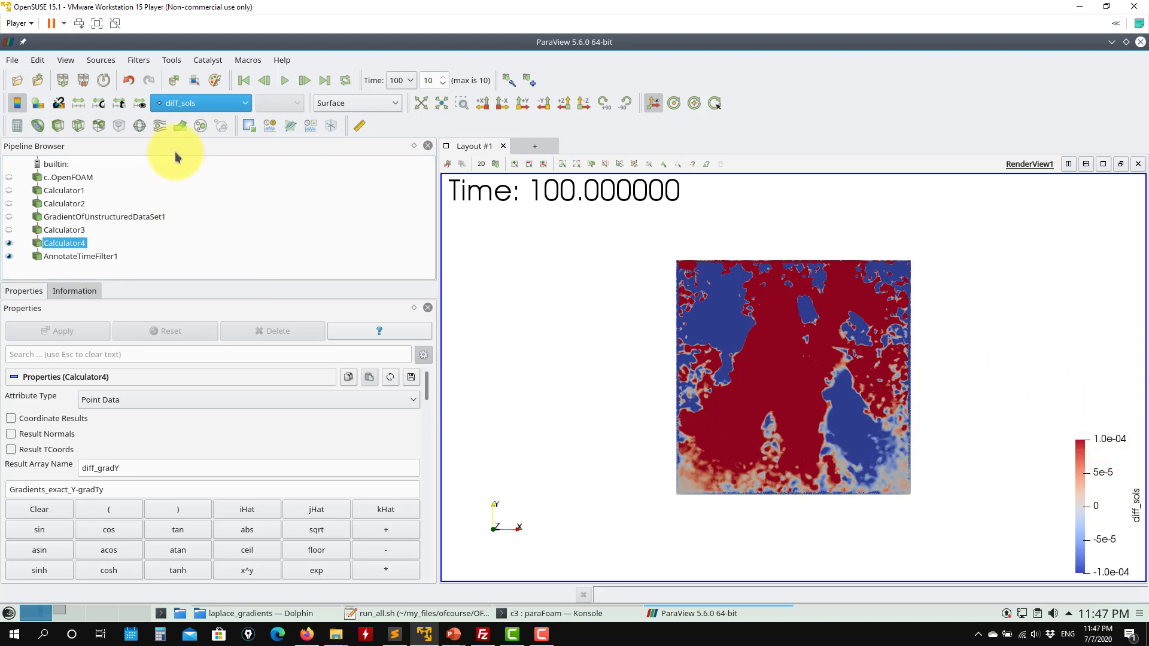
Rescale the colour range to the diff_sols data, then recolour the square by T (0 to 1).
{"action": "left_click", "coordinate": [78, 103]}
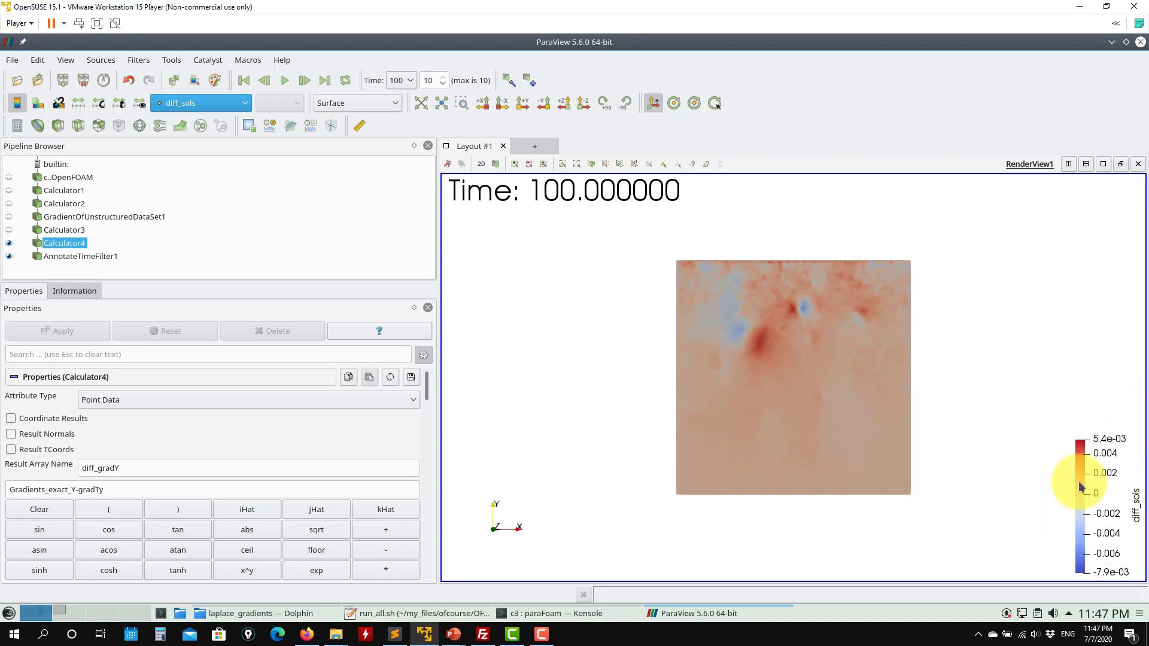
{"action": "left_click", "coordinate": [221, 111]}
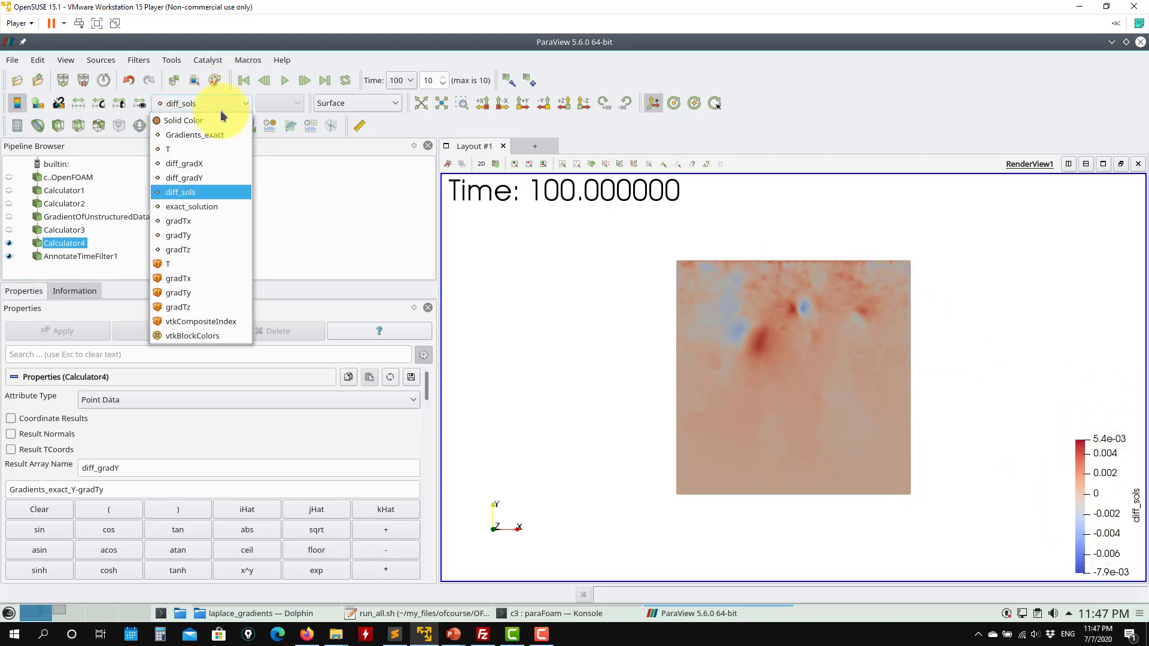
{"action": "left_click", "coordinate": [192, 149]}
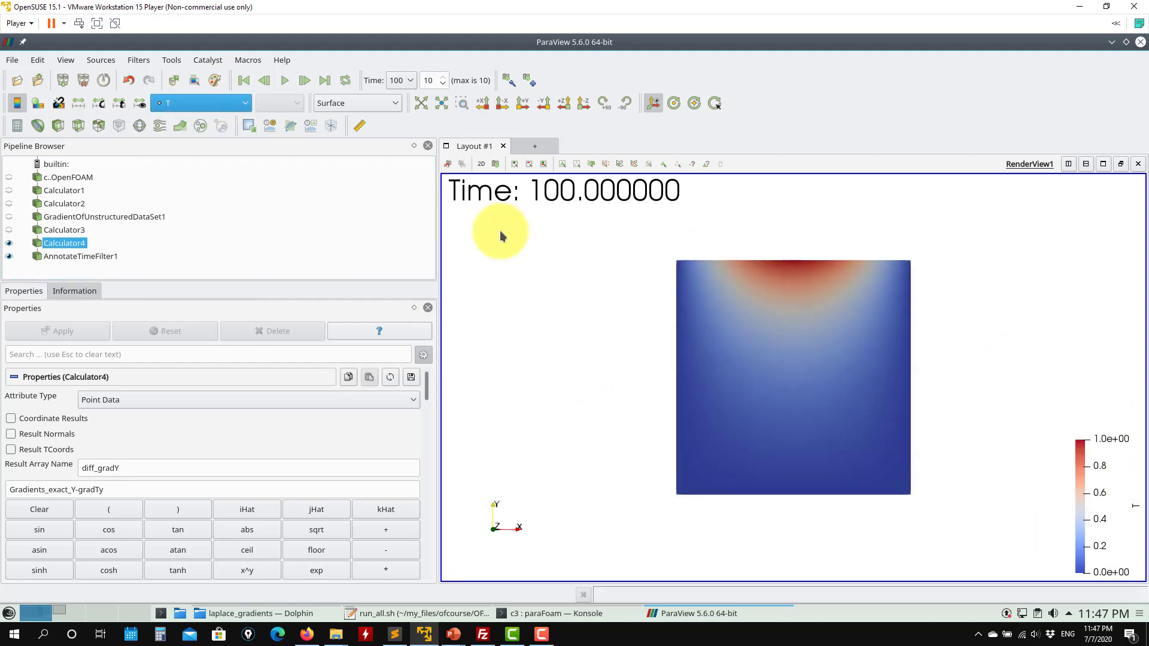
{"action": "left_click", "coordinate": [223, 104]}
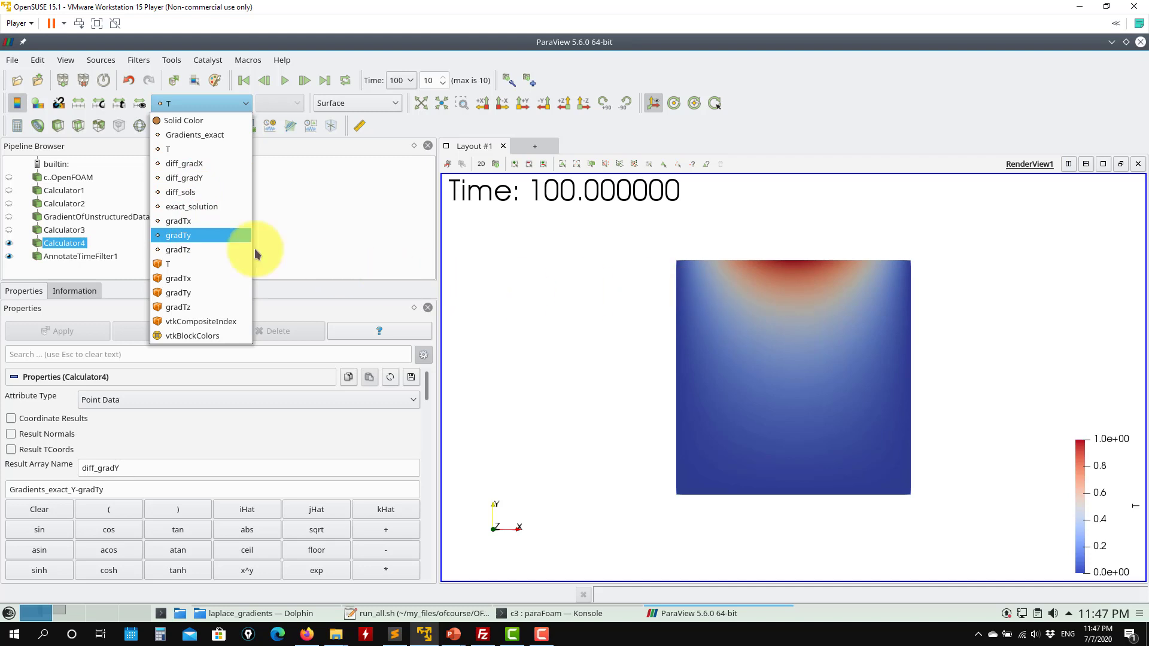
{"action": "left_click", "coordinate": [569, 286]}
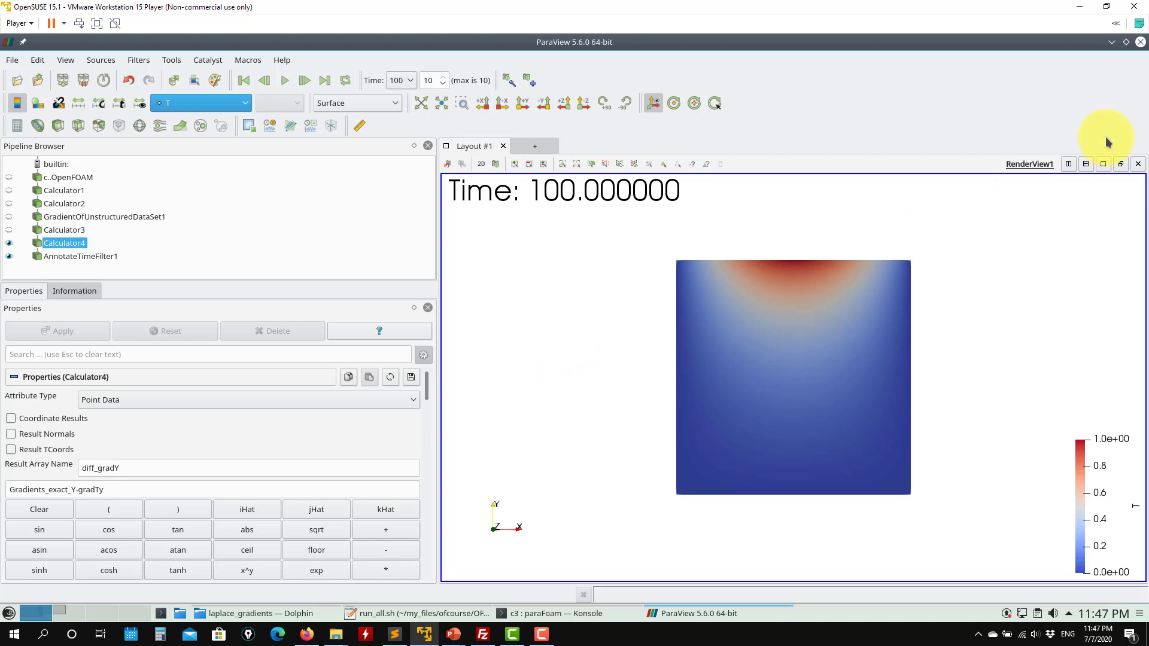
Close ParaView and rerun paraFoam from the c3 case folder.
{"action": "left_click", "coordinate": [1141, 42]}
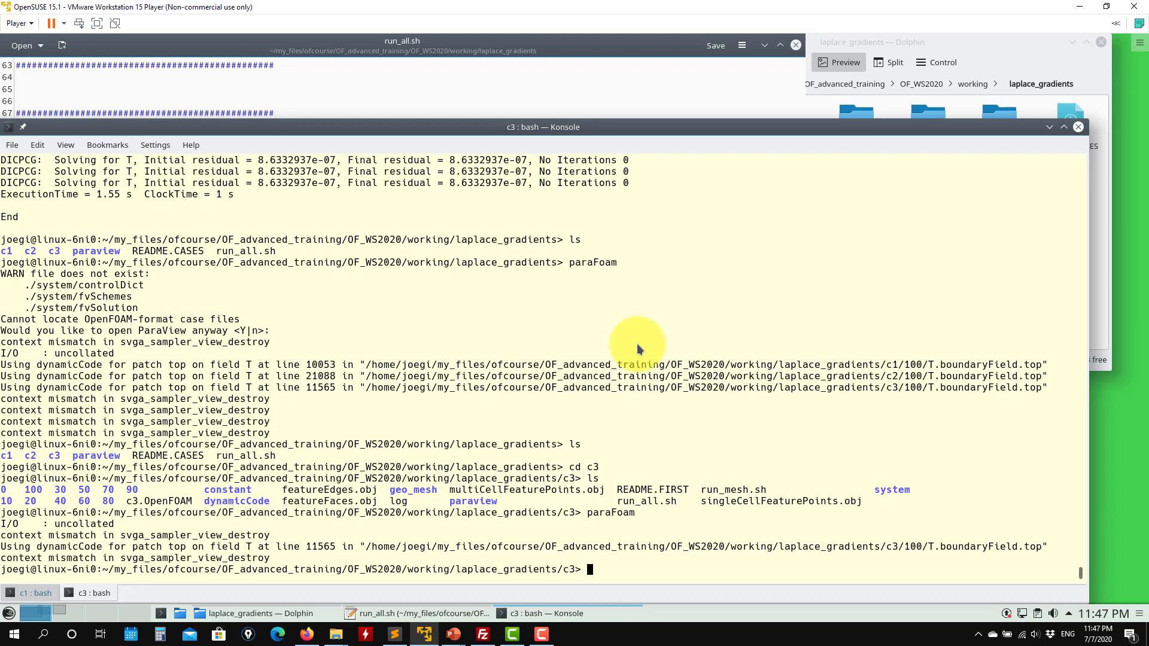
{"action": "key", "text": "Return"}
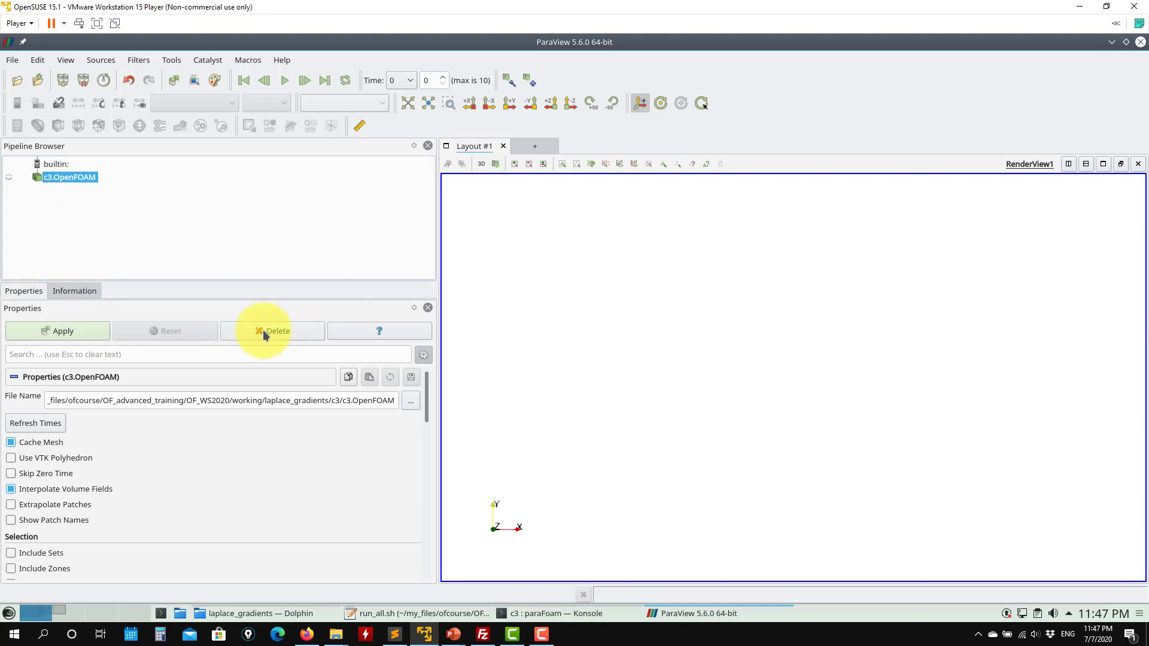
Load the s2.pvsm state from c3's paraview folder, keeping the file names stored in the state.
{"action": "left_click", "coordinate": [263, 333]}
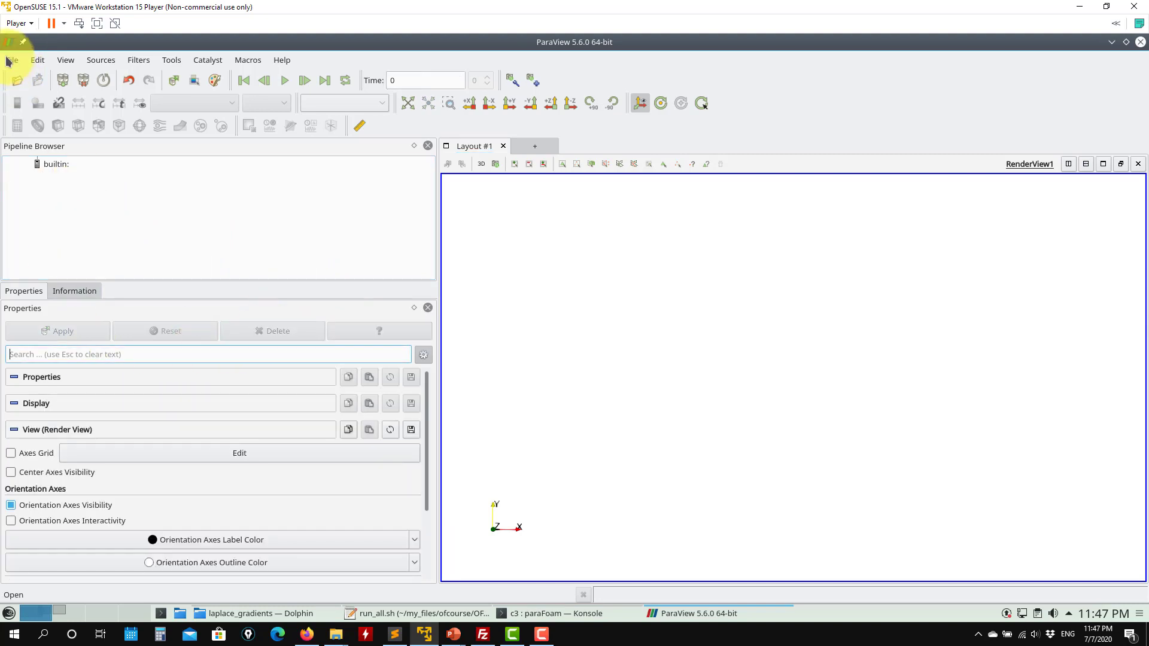
{"action": "left_click", "coordinate": [12, 60]}
{"action": "left_click", "coordinate": [43, 117]}
{"action": "scroll", "coordinate": [368, 184], "scroll_direction": "down", "scroll_amount": 2}
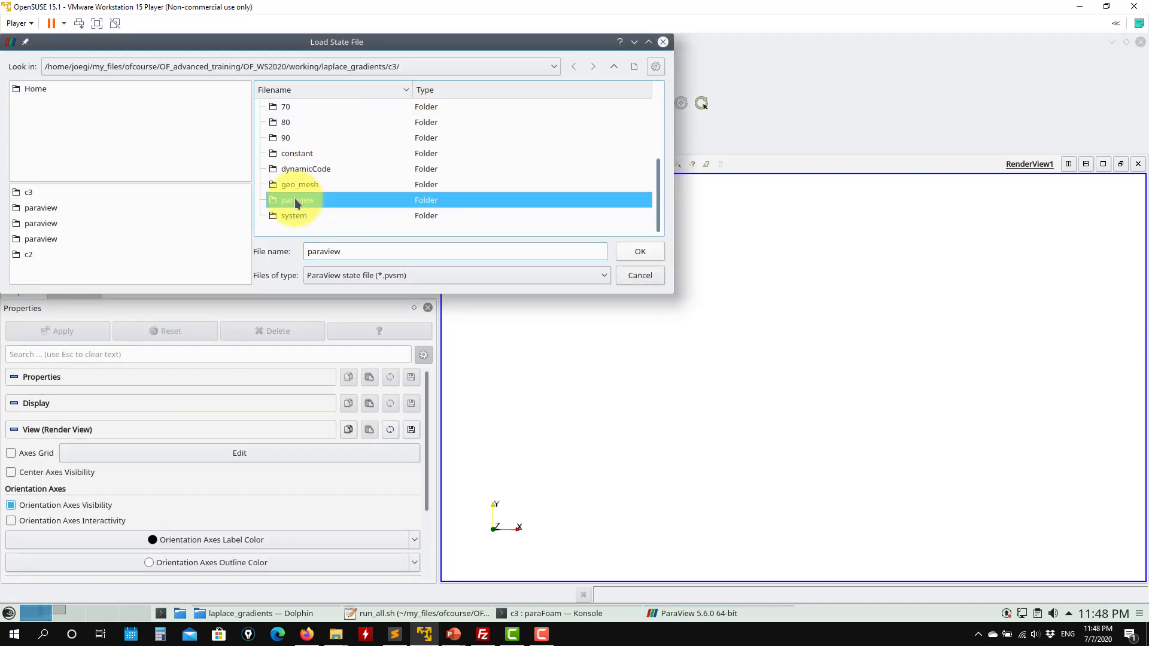
{"action": "double_click", "coordinate": [295, 200]}
{"action": "left_click", "coordinate": [262, 107]}
{"action": "left_click", "coordinate": [316, 138]}
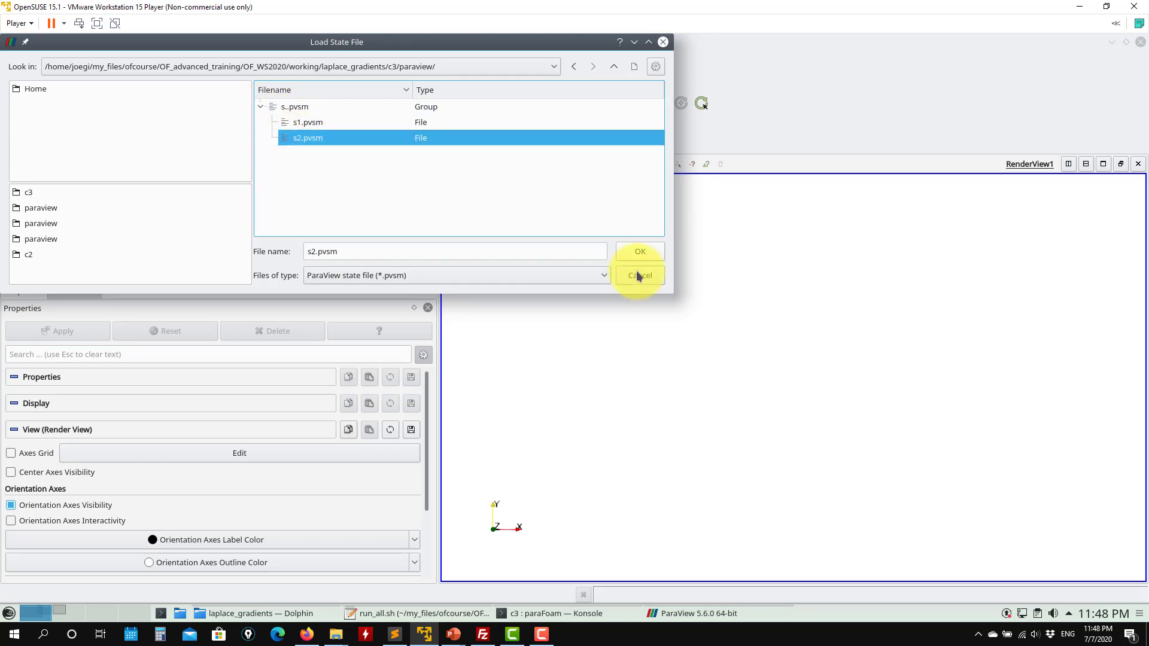
{"action": "left_click", "coordinate": [639, 251]}
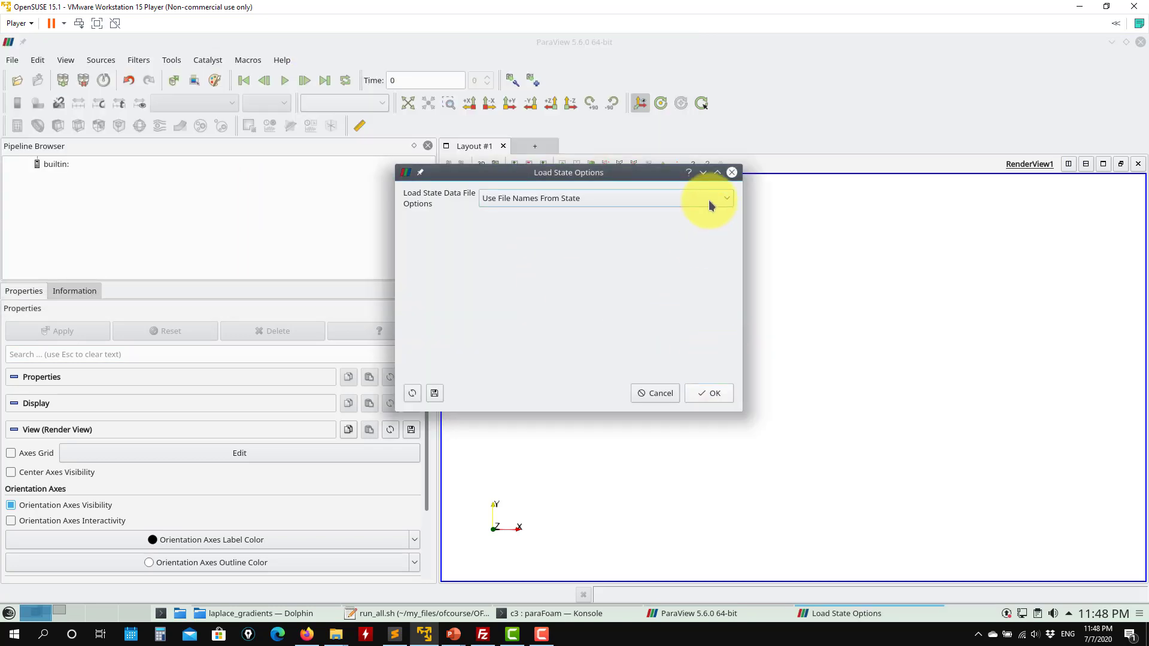
{"action": "left_click", "coordinate": [713, 394]}
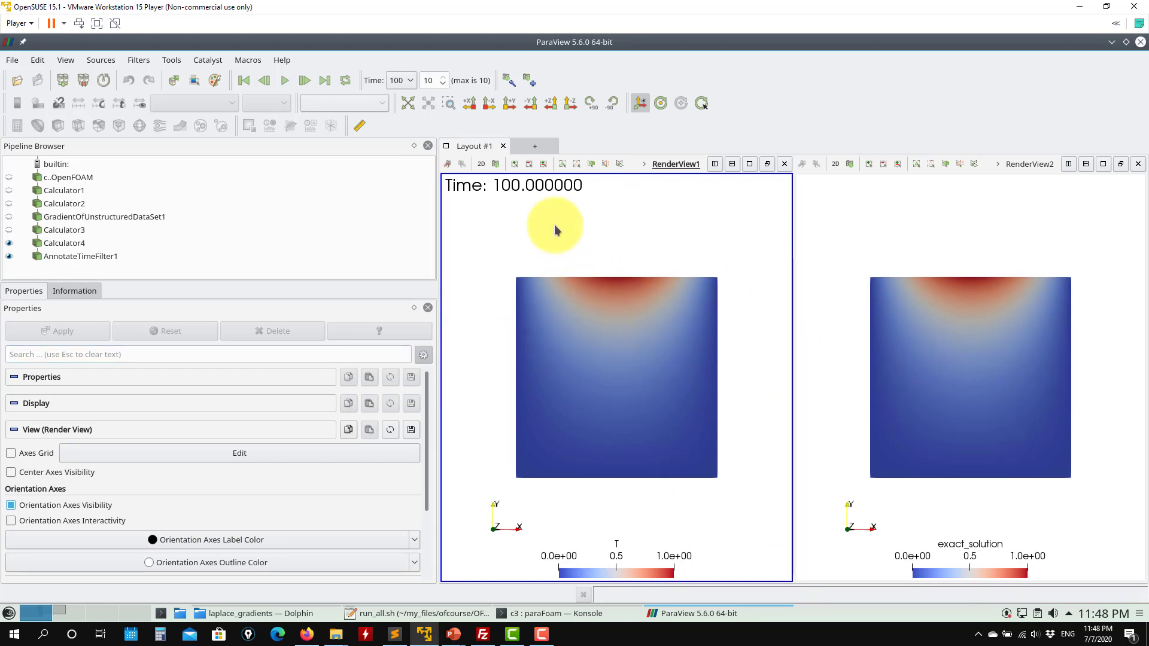
Select Calculator4 and colour both the left and right views by diff_gradX.
{"action": "left_click", "coordinate": [66, 243]}
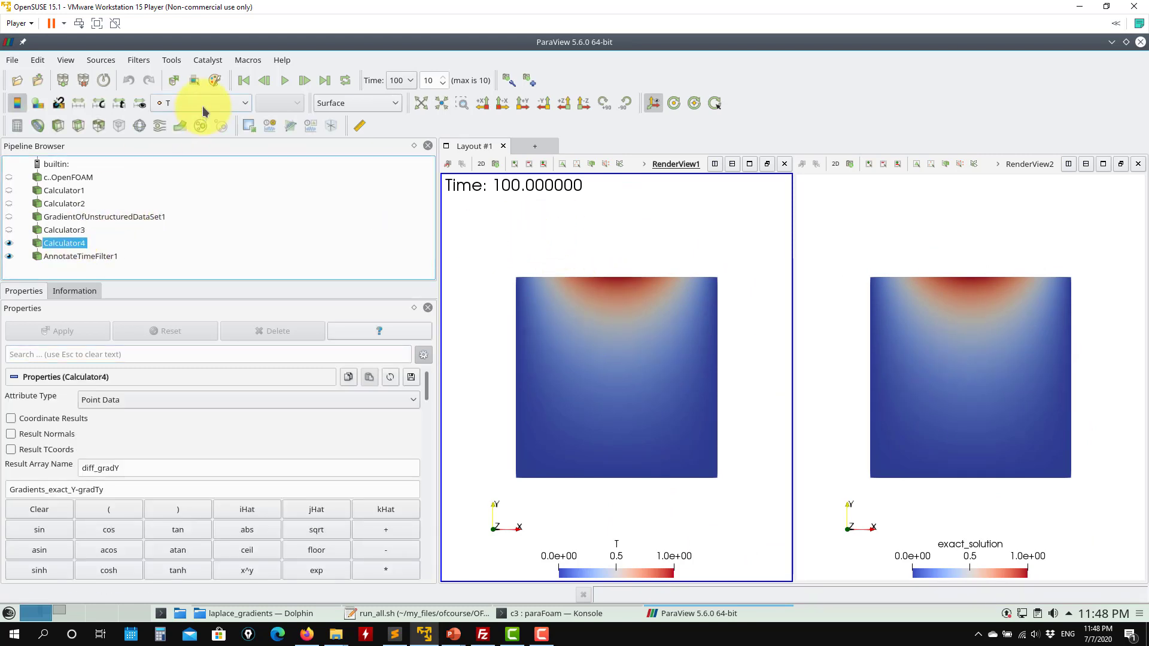
{"action": "left_click", "coordinate": [204, 107]}
{"action": "left_click", "coordinate": [217, 160]}
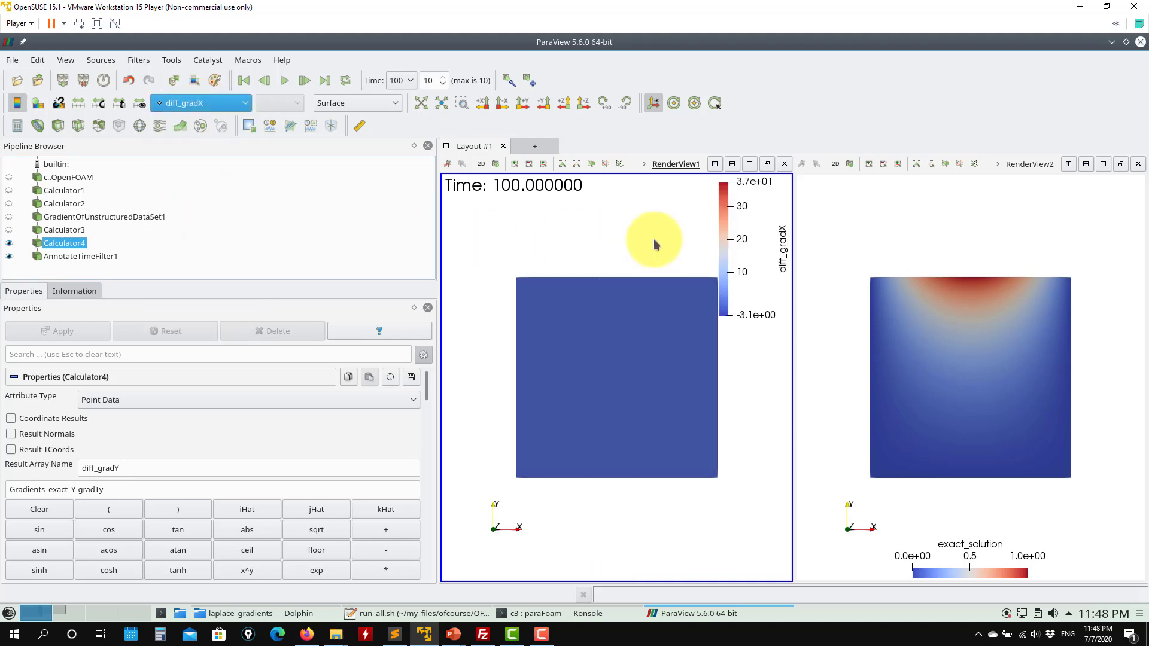
{"action": "left_click", "coordinate": [885, 243]}
{"action": "left_click", "coordinate": [244, 105]}
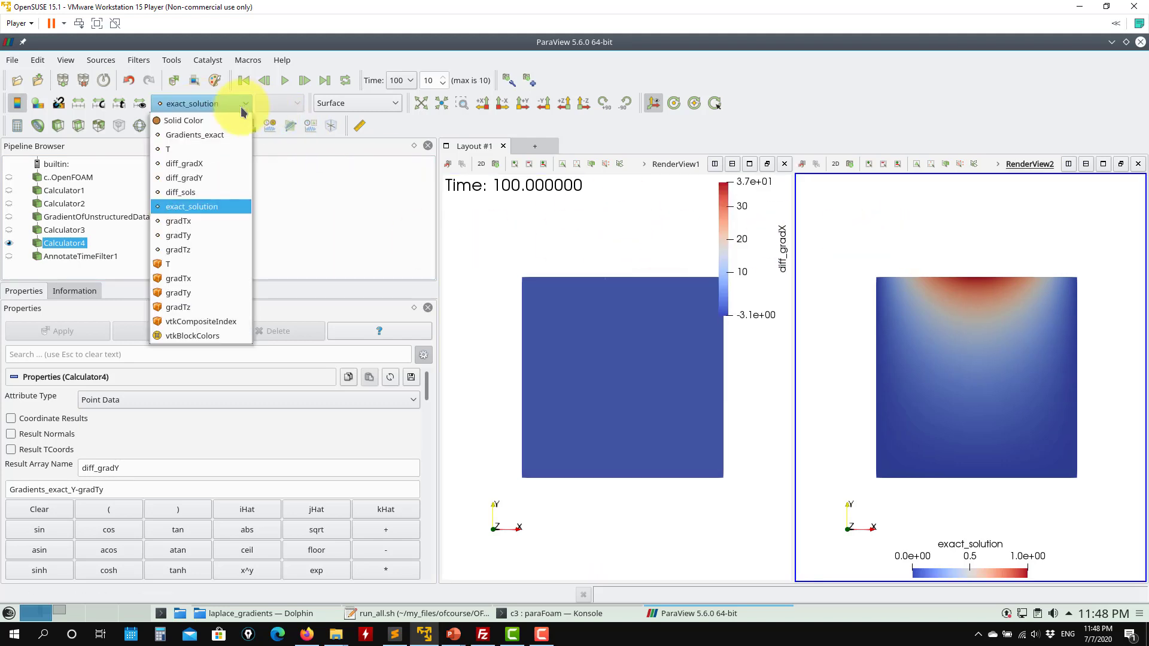
{"action": "left_click", "coordinate": [210, 163]}
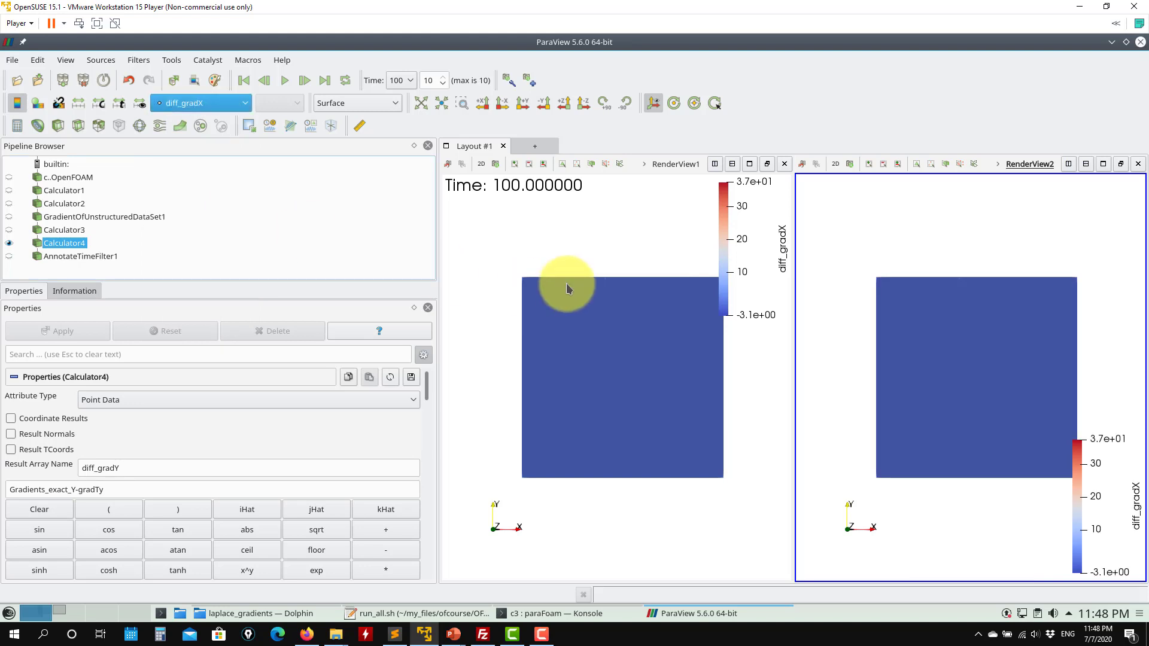
Recolour the right view by gradTy.
{"action": "left_click", "coordinate": [575, 243]}
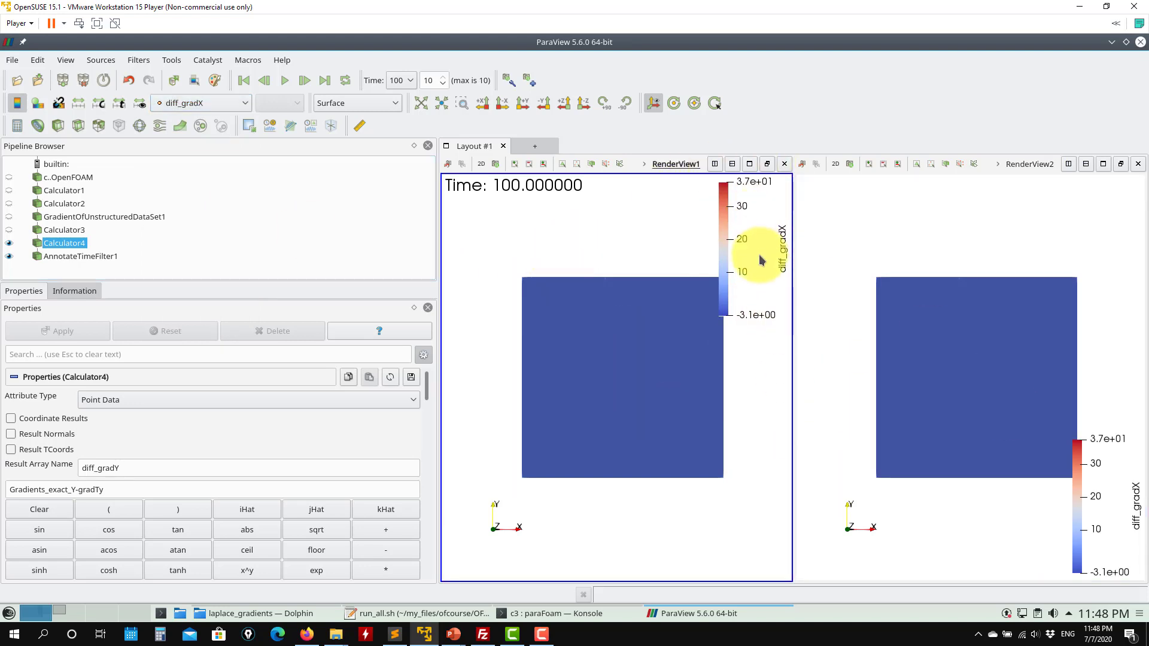
{"action": "left_click", "coordinate": [872, 239]}
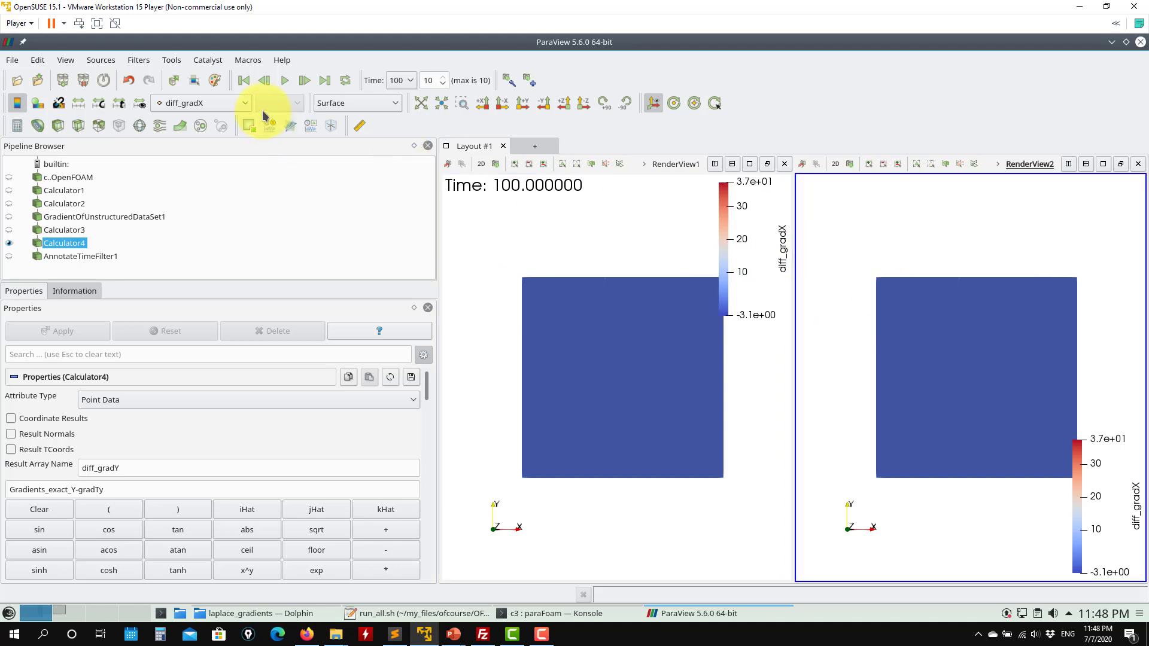
{"action": "left_click", "coordinate": [213, 105]}
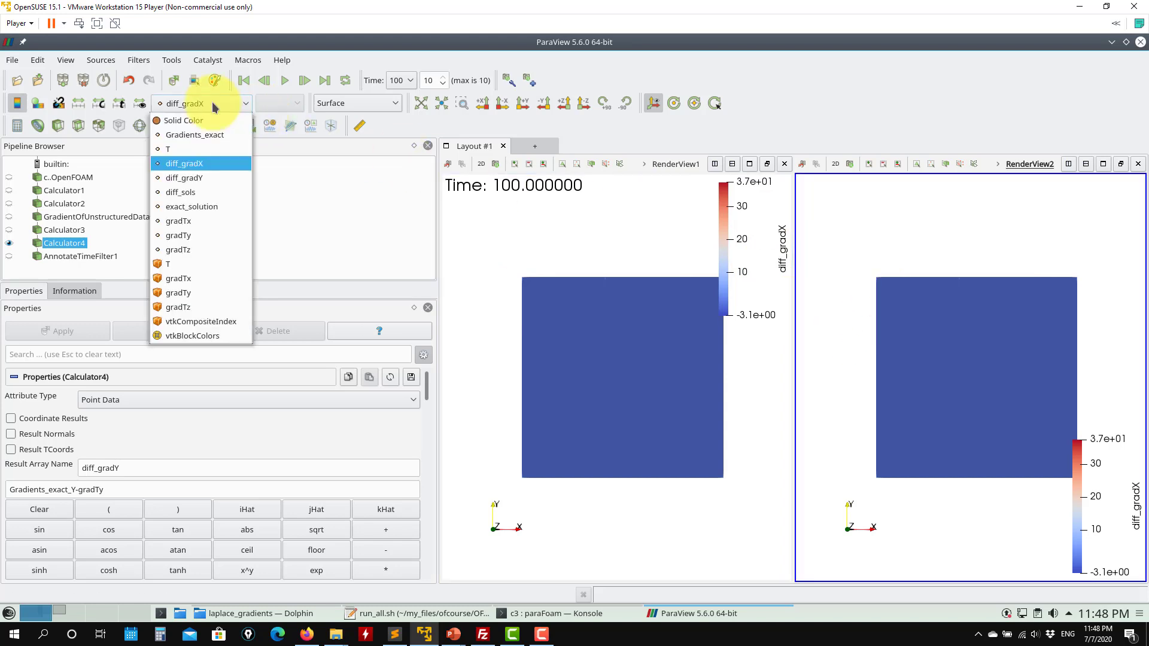
{"action": "left_click", "coordinate": [215, 234]}
Colour the left view by the Y component of Gradients_exact and review the array list.
{"action": "left_click", "coordinate": [529, 249]}
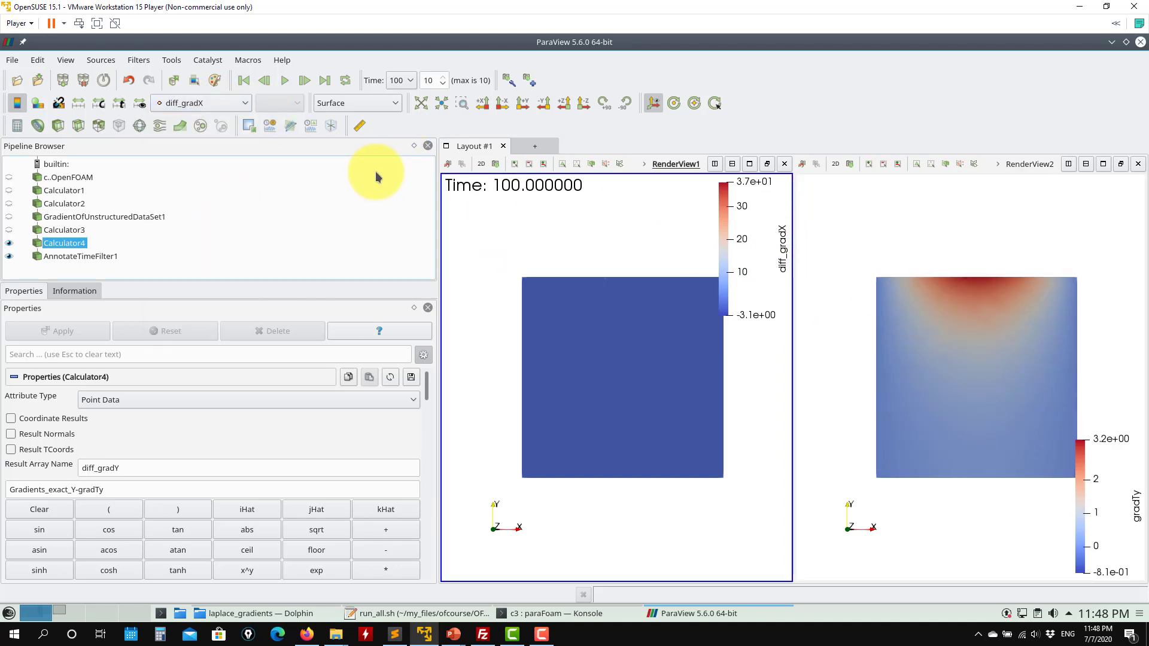
{"action": "left_click", "coordinate": [221, 107]}
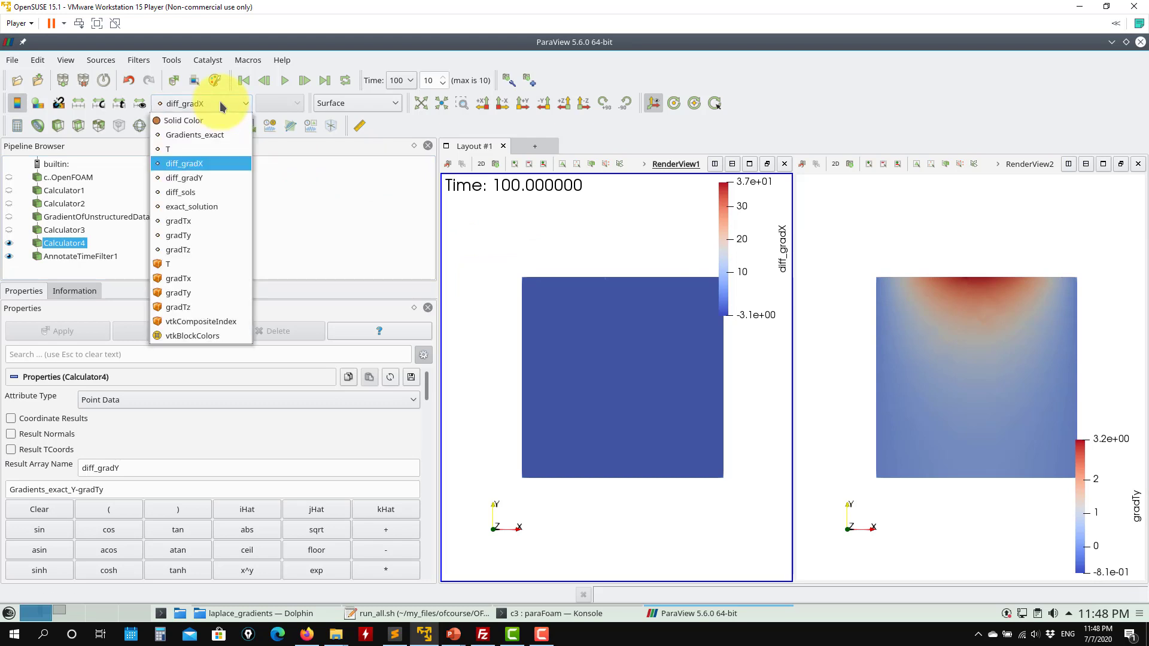
{"action": "left_click", "coordinate": [197, 135]}
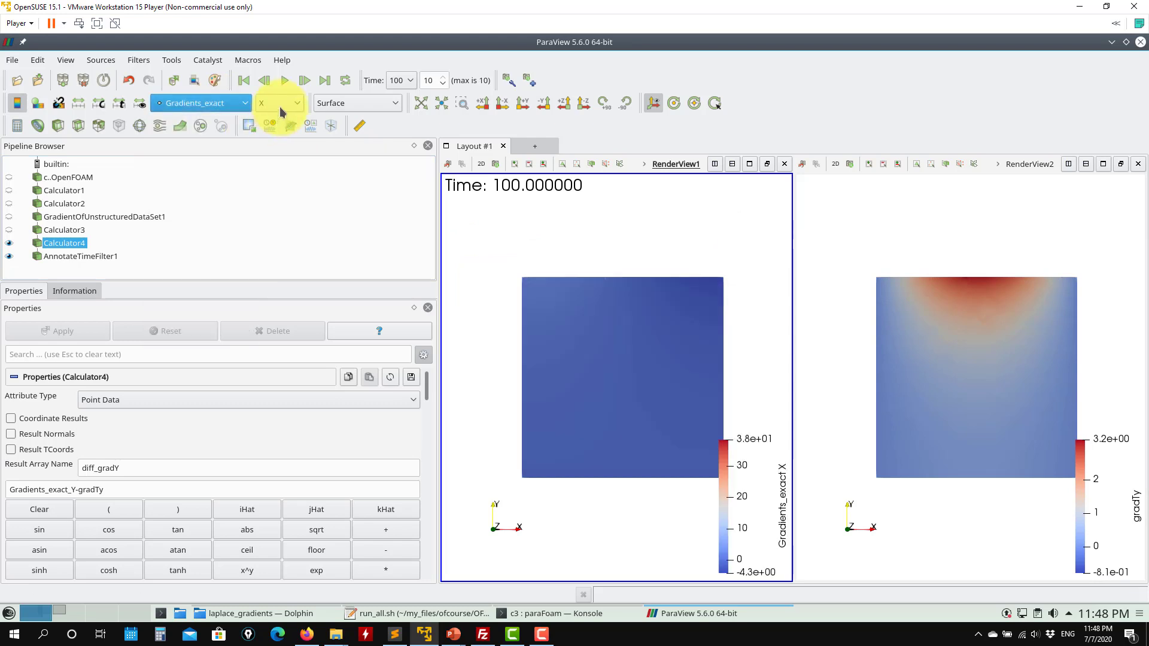
{"action": "left_click", "coordinate": [280, 104]}
{"action": "left_click", "coordinate": [280, 149]}
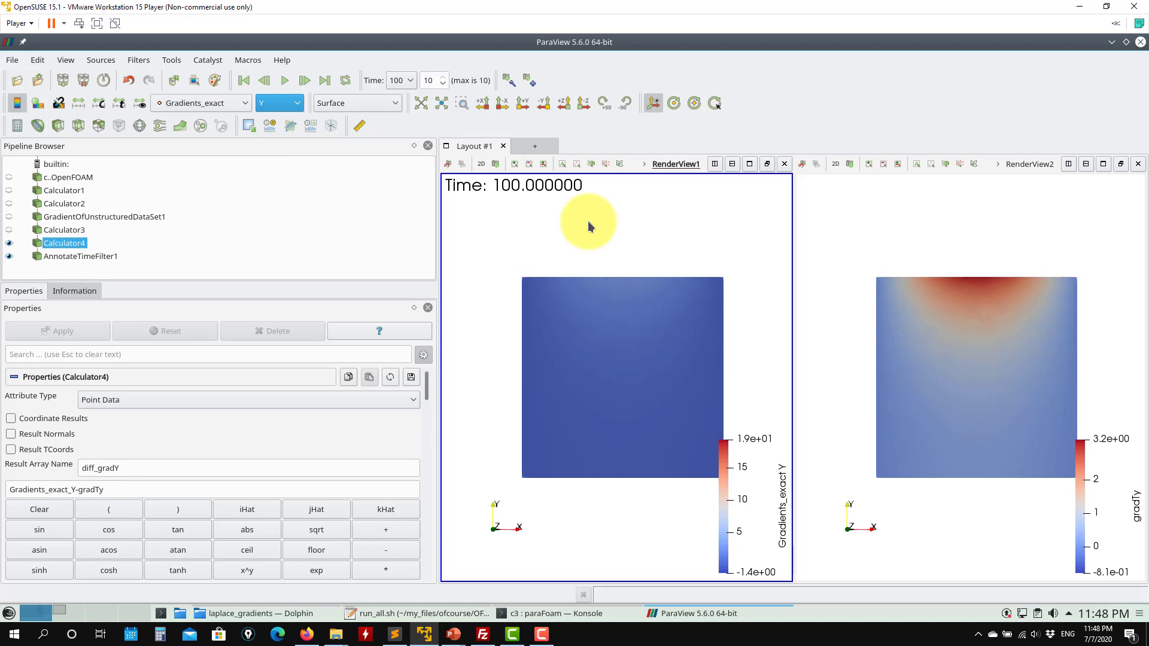
{"action": "left_click", "coordinate": [588, 226]}
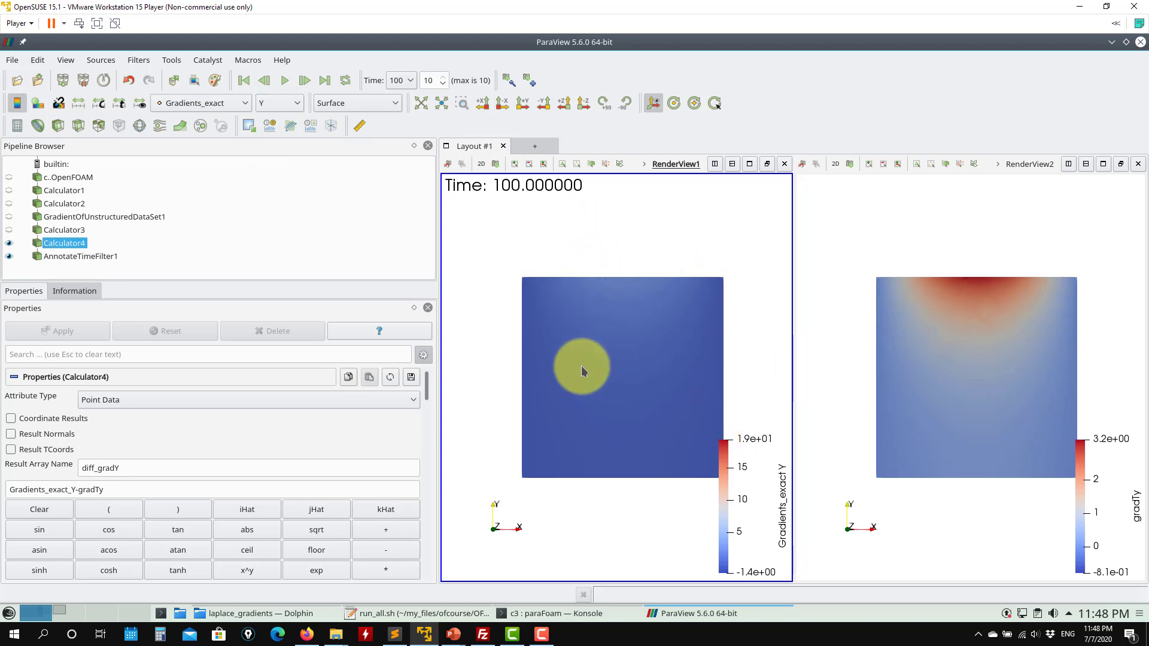
{"action": "left_click", "coordinate": [198, 103]}
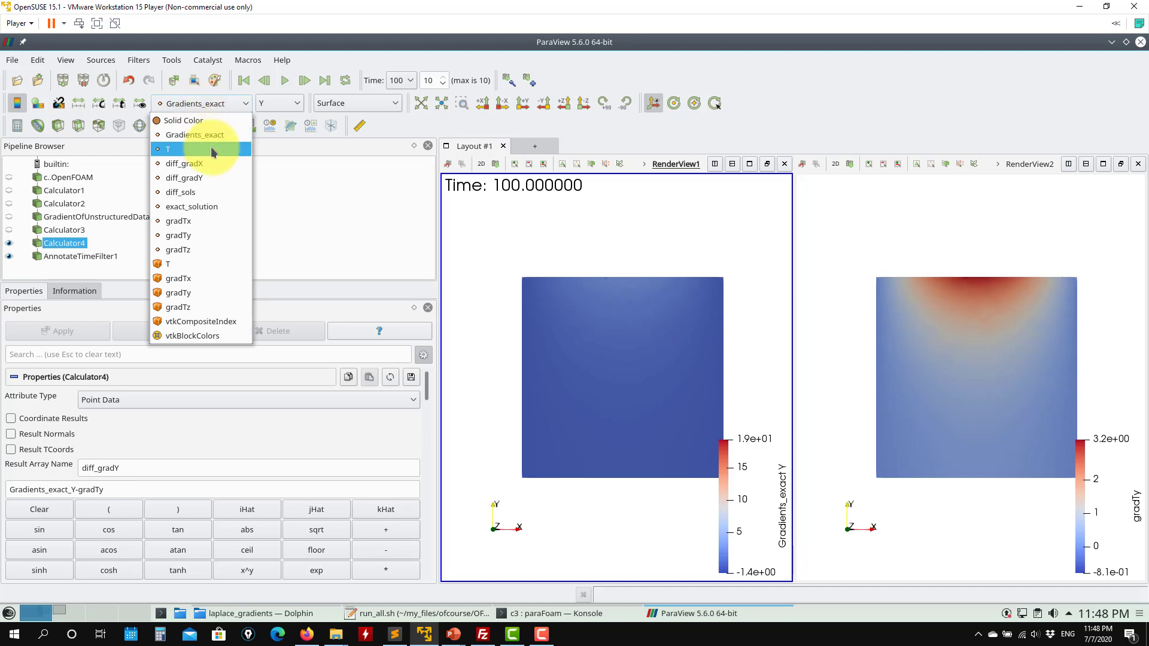
Review Calculator1's exact_solution expression, then close ParaView.
{"action": "left_click", "coordinate": [69, 192]}
{"action": "left_click", "coordinate": [66, 192]}
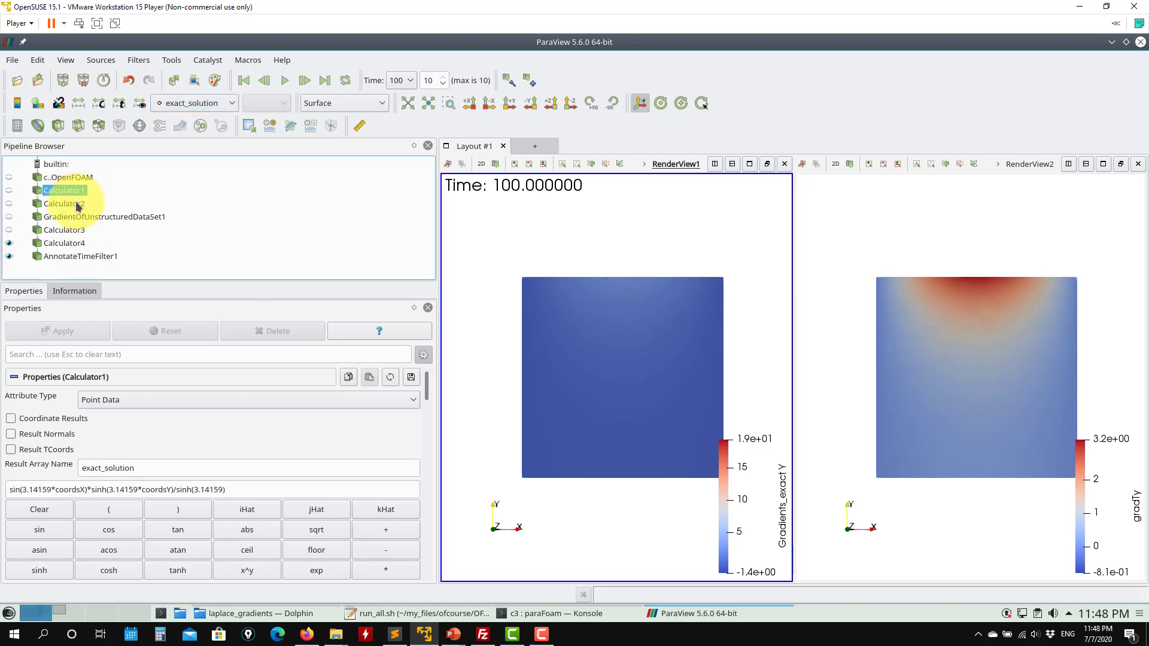
{"action": "left_click", "coordinate": [149, 488]}
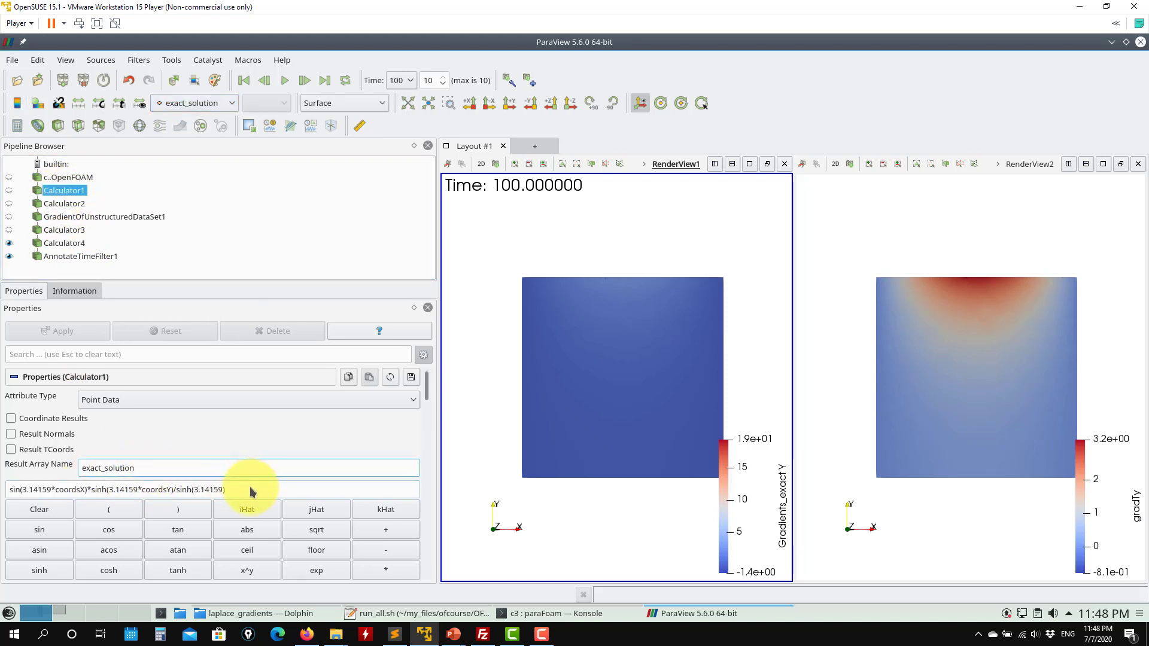
{"action": "left_click_drag", "start_coordinate": [248, 487], "coordinate": [2, 479]}
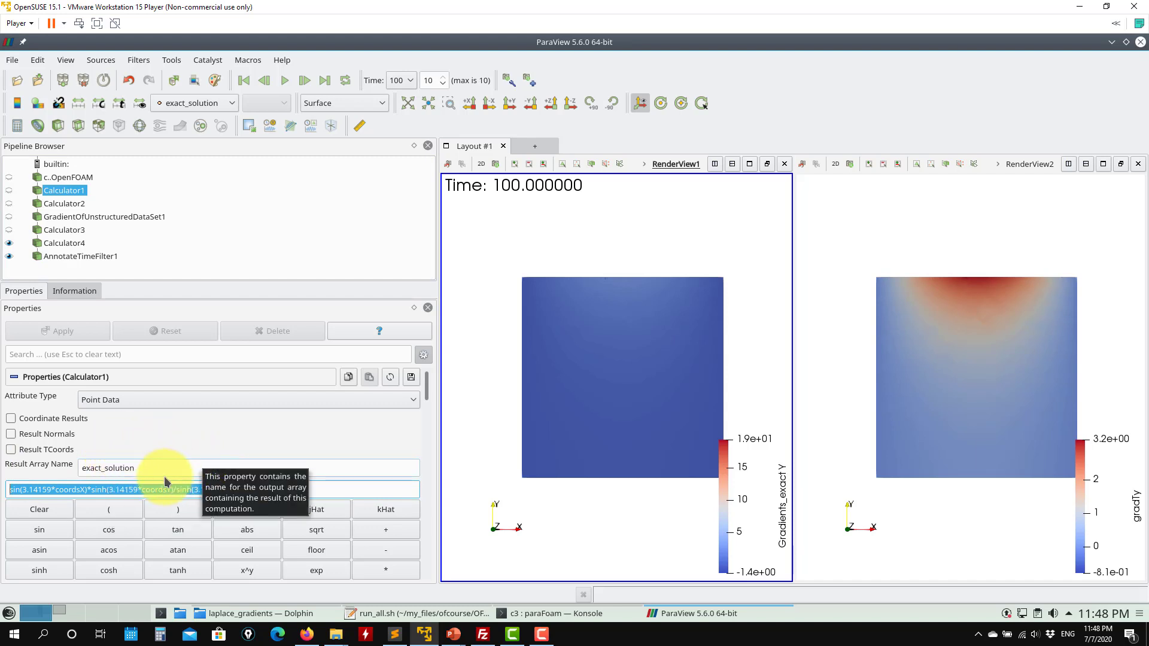
{"action": "left_click", "coordinate": [10, 490]}
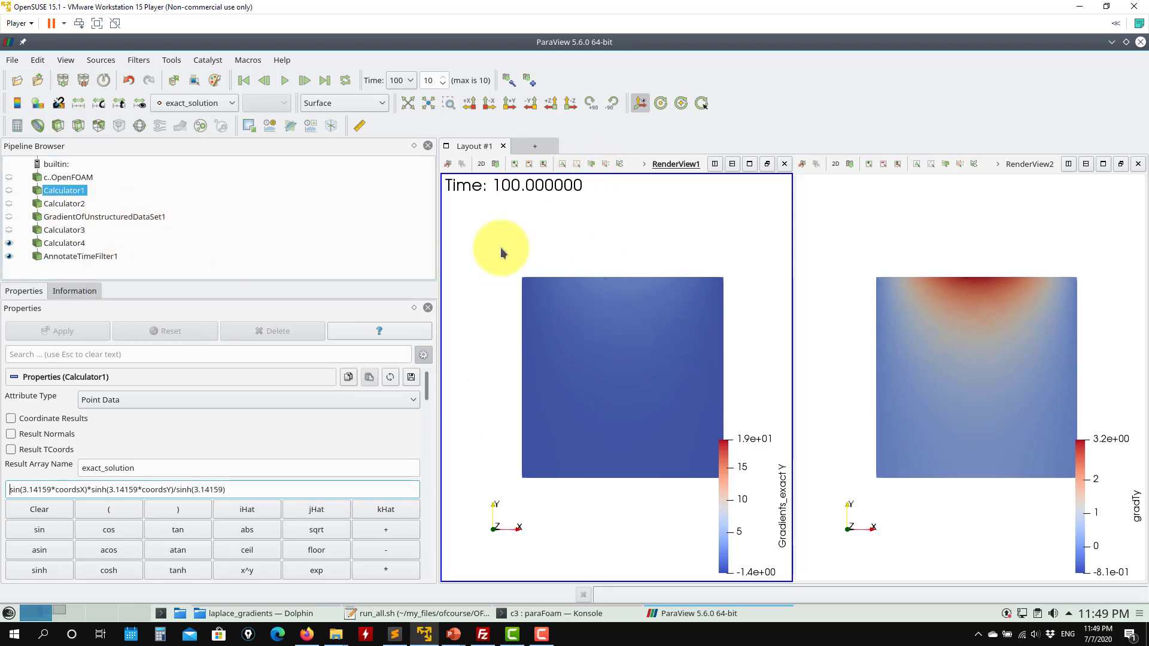
{"action": "left_click", "coordinate": [1139, 42]}
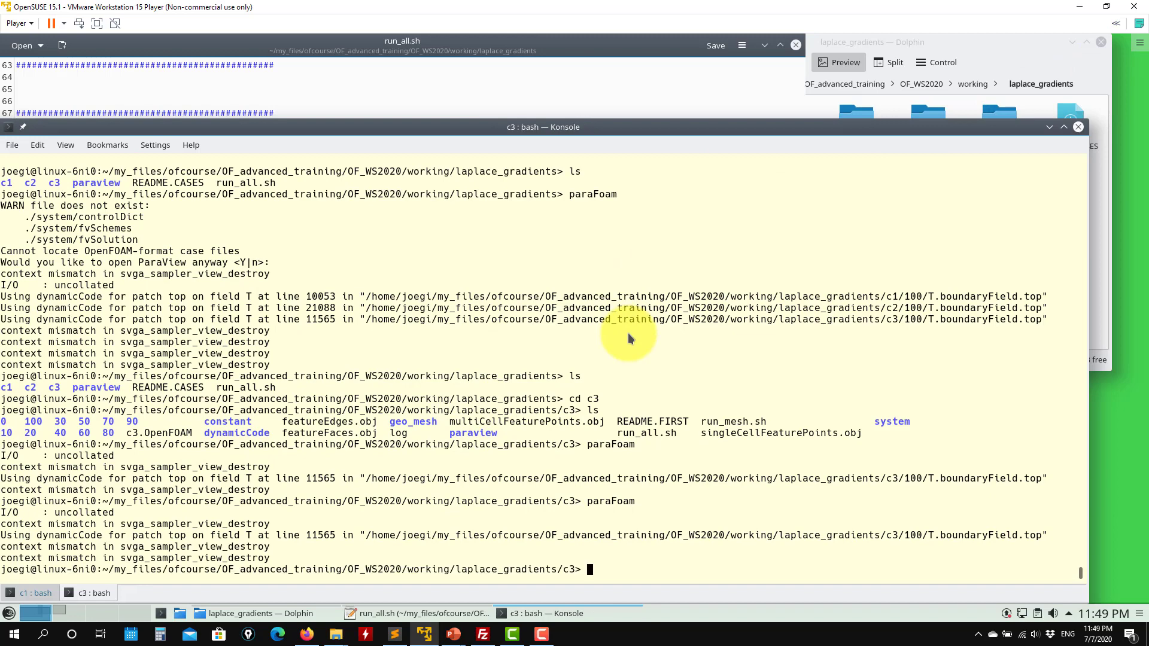
Clear the terminal and list the c3 folder contents.
{"action": "type", "text": "clear"}
{"action": "key", "text": "Return"}
{"action": "type", "text": "ls"}
{"action": "key", "text": "Return"}
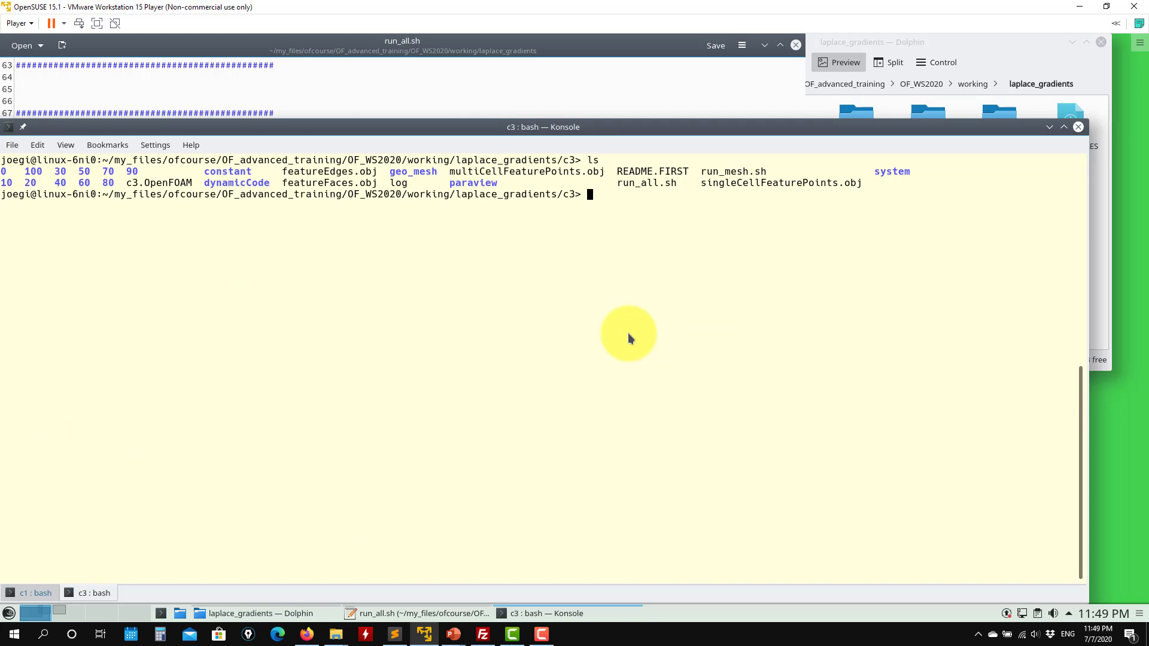
Move up to laplace_gradients, list c1, c2 and c3, and type foam at the prompt.
{"action": "type", "text": "cd .."}
{"action": "key", "text": "Return"}
{"action": "type", "text": "ls"}
{"action": "key", "text": "Return"}
{"action": "type", "text": "foam"}
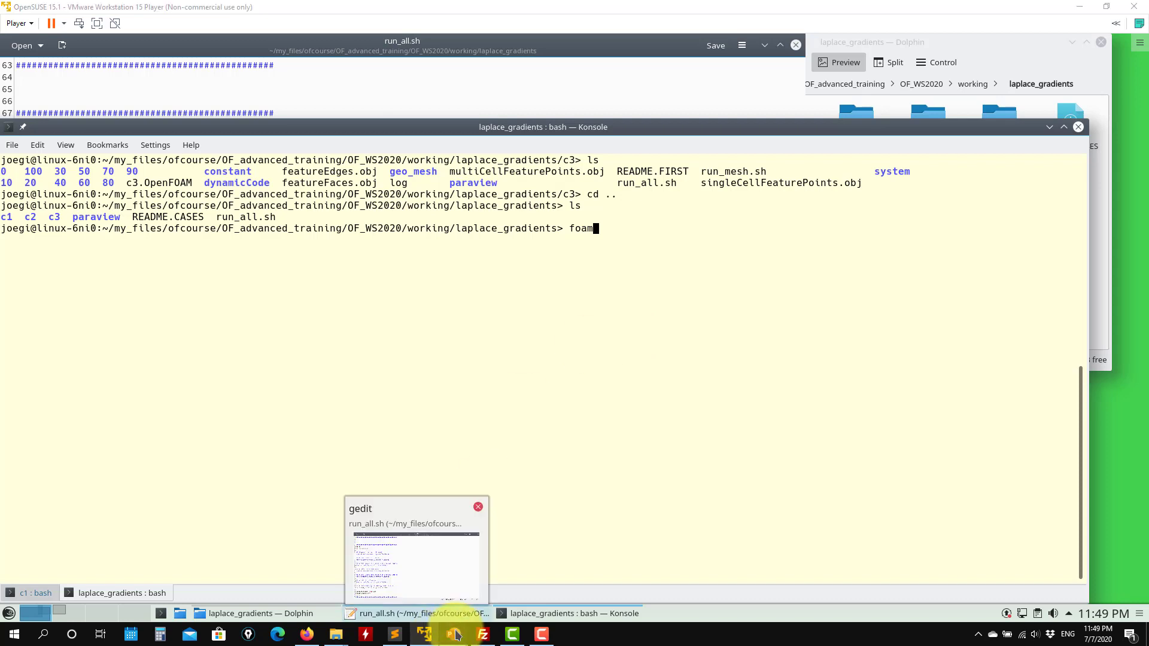
In training-roadmap.pptx, review Sod's shock tube slides 12 and 13, ending on slide 14.
{"action": "mouse_move", "coordinate": [453, 633]}
{"action": "left_click", "coordinate": [412, 584]}
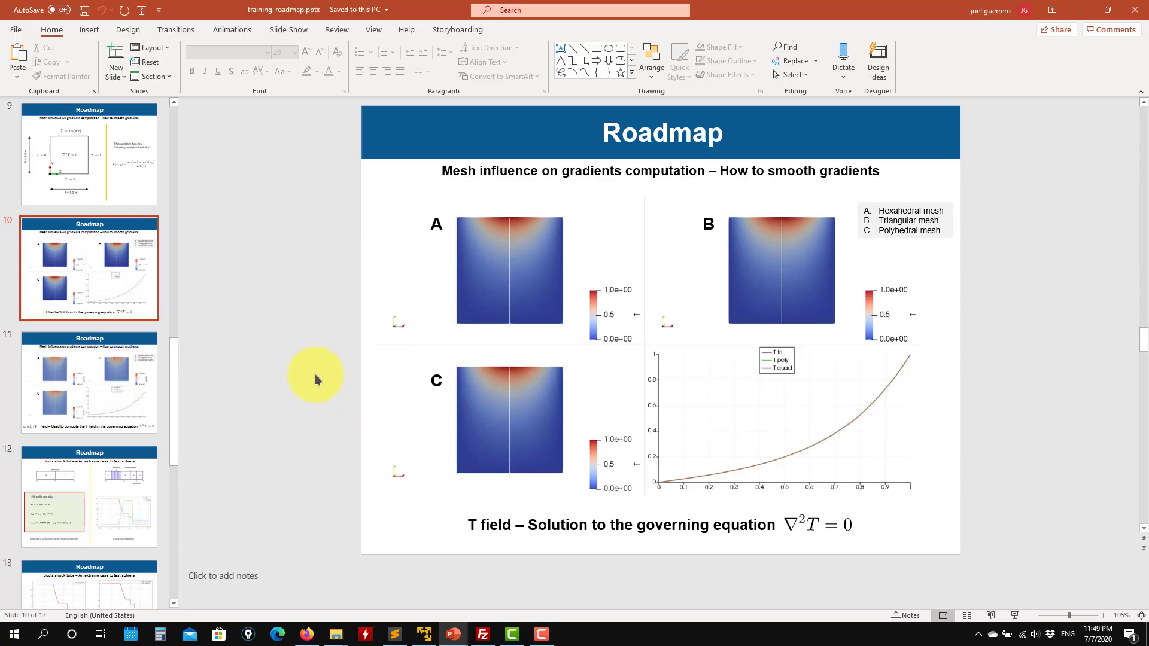
{"action": "scroll", "coordinate": [119, 398], "scroll_direction": "down", "scroll_amount": 1}
{"action": "scroll", "coordinate": [127, 400], "scroll_direction": "down", "scroll_amount": 1}
{"action": "left_click", "coordinate": [132, 383]}
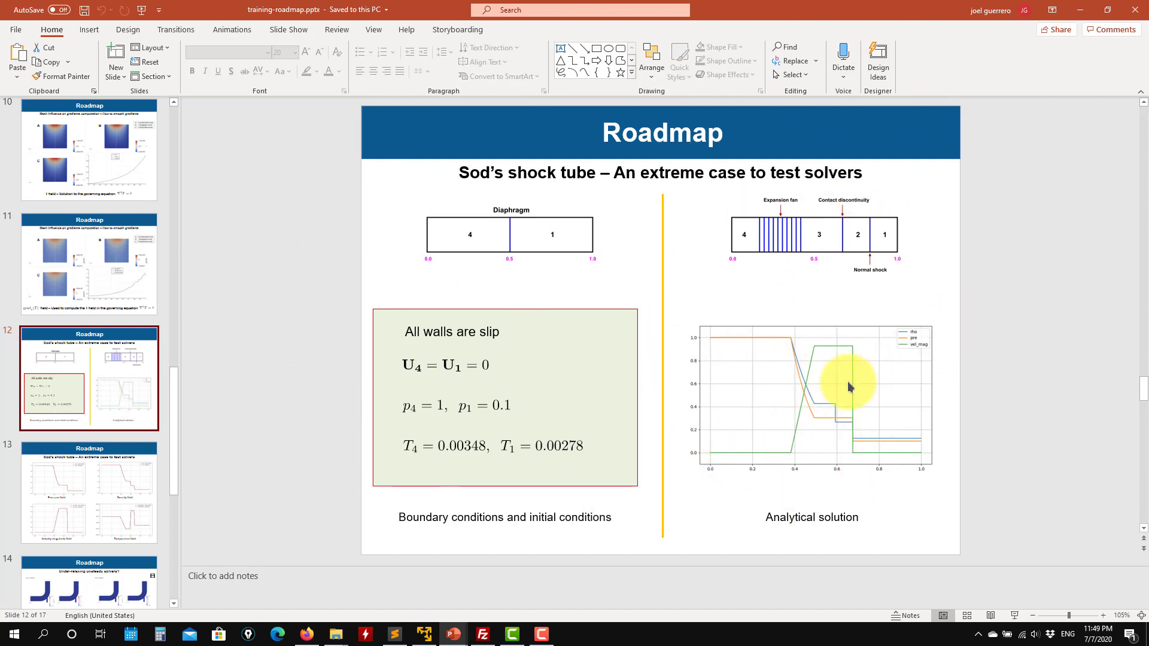
{"action": "left_click", "coordinate": [57, 502]}
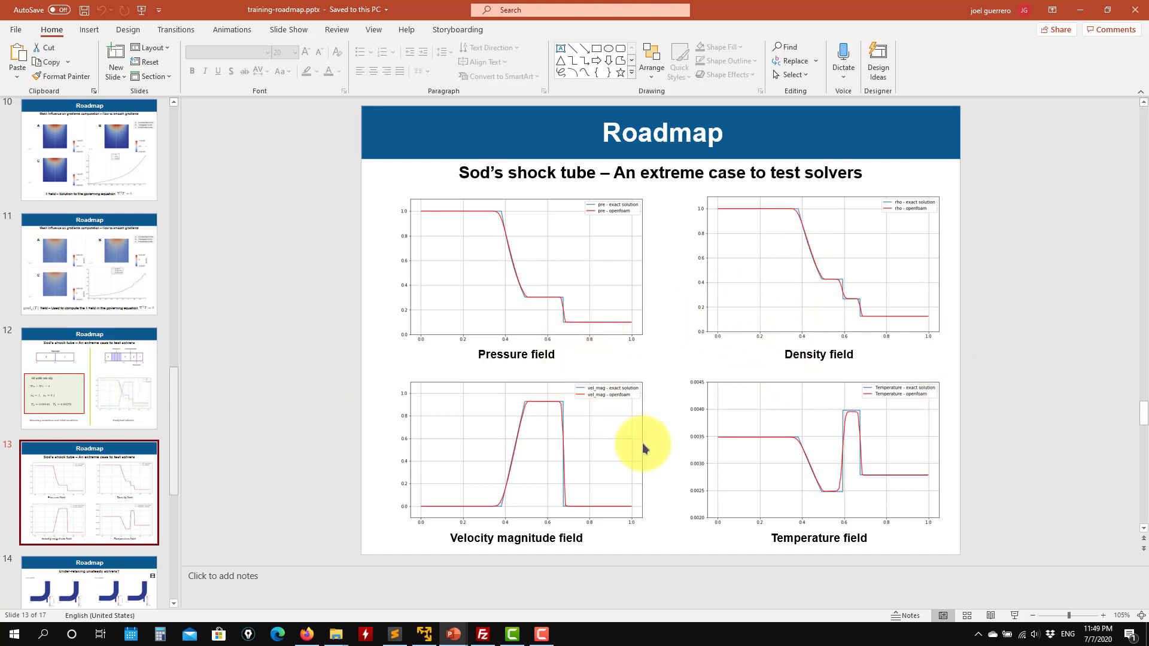
{"action": "scroll", "coordinate": [108, 492], "scroll_direction": "down", "scroll_amount": 2}
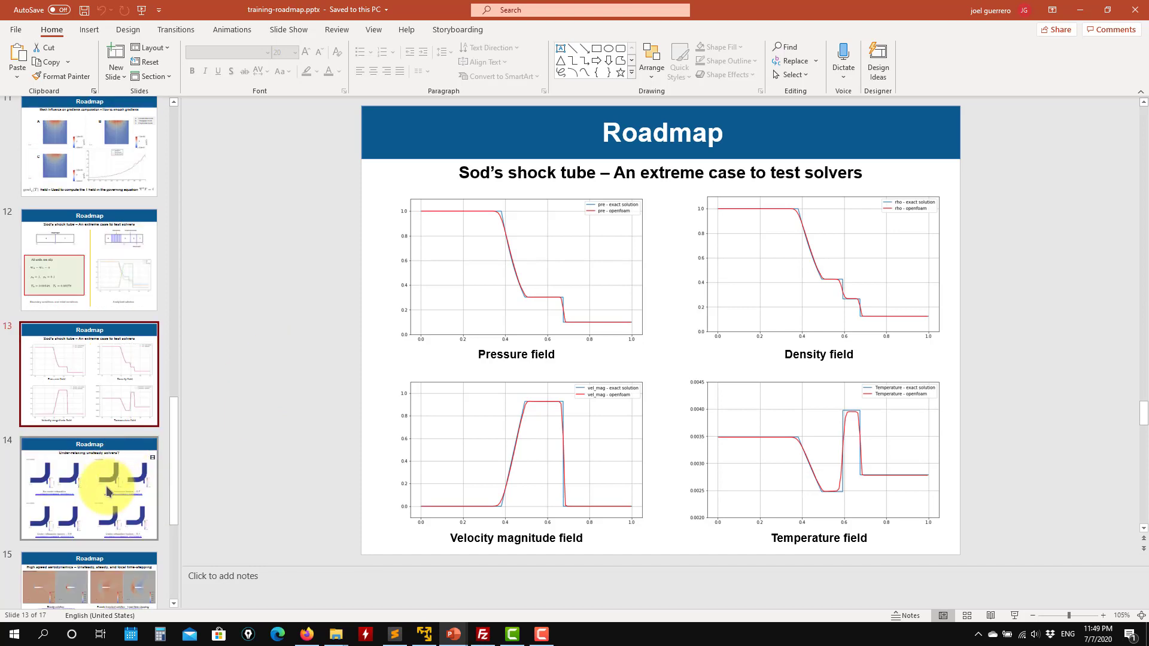
{"action": "left_click", "coordinate": [108, 492]}
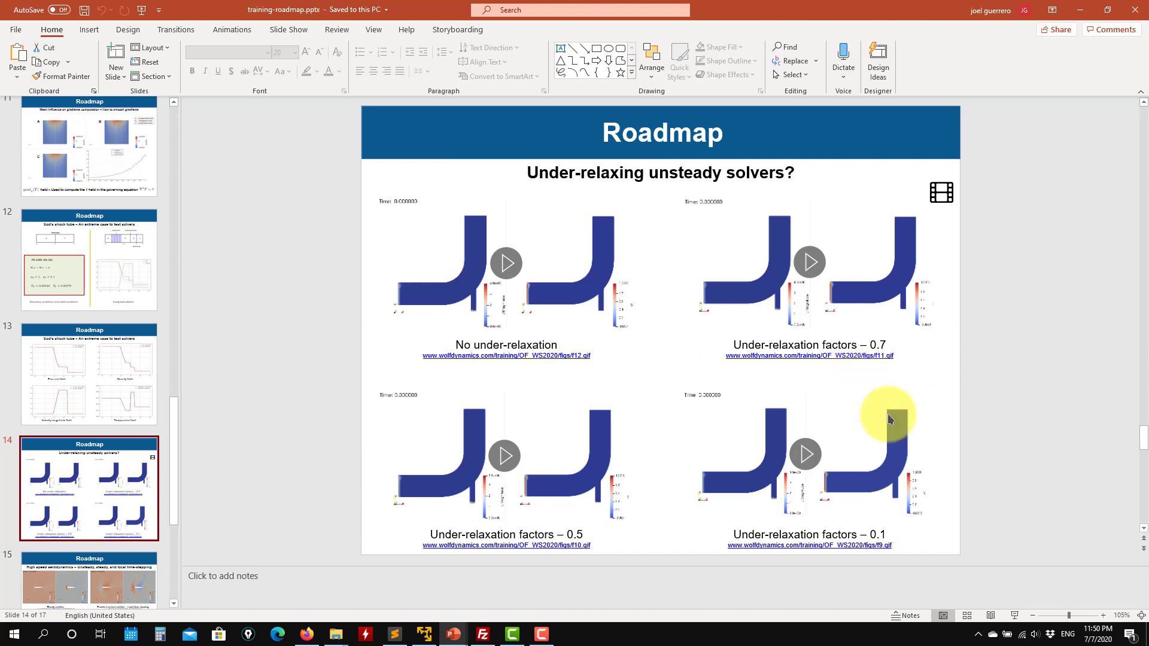
Play the four under-relaxation GIFs (none, 0.7, 0.5, 0.1) on slide 14, then close PowerPoint.
{"action": "left_click", "coordinate": [802, 454]}
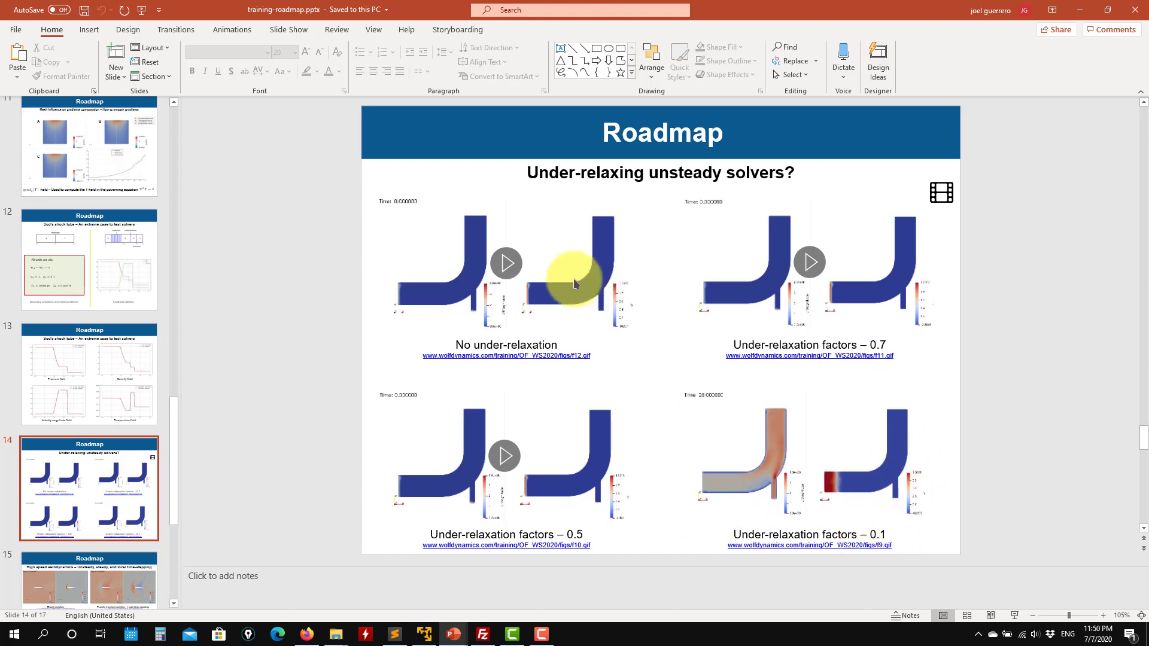
{"action": "left_click", "coordinate": [809, 261]}
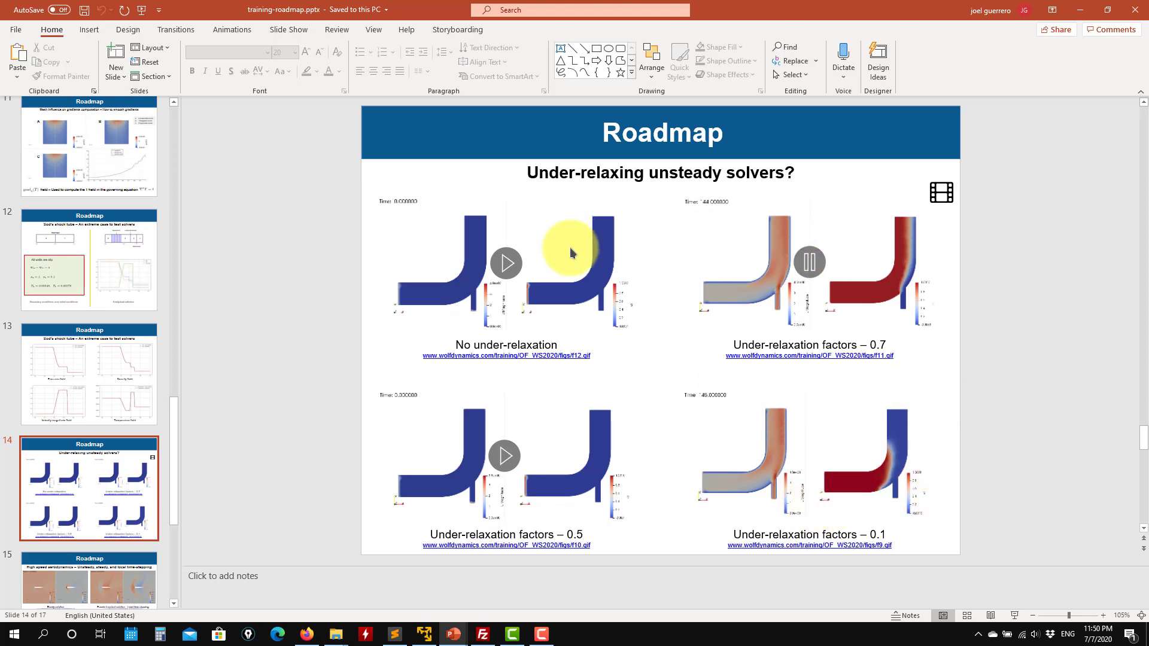
{"action": "left_click", "coordinate": [506, 263]}
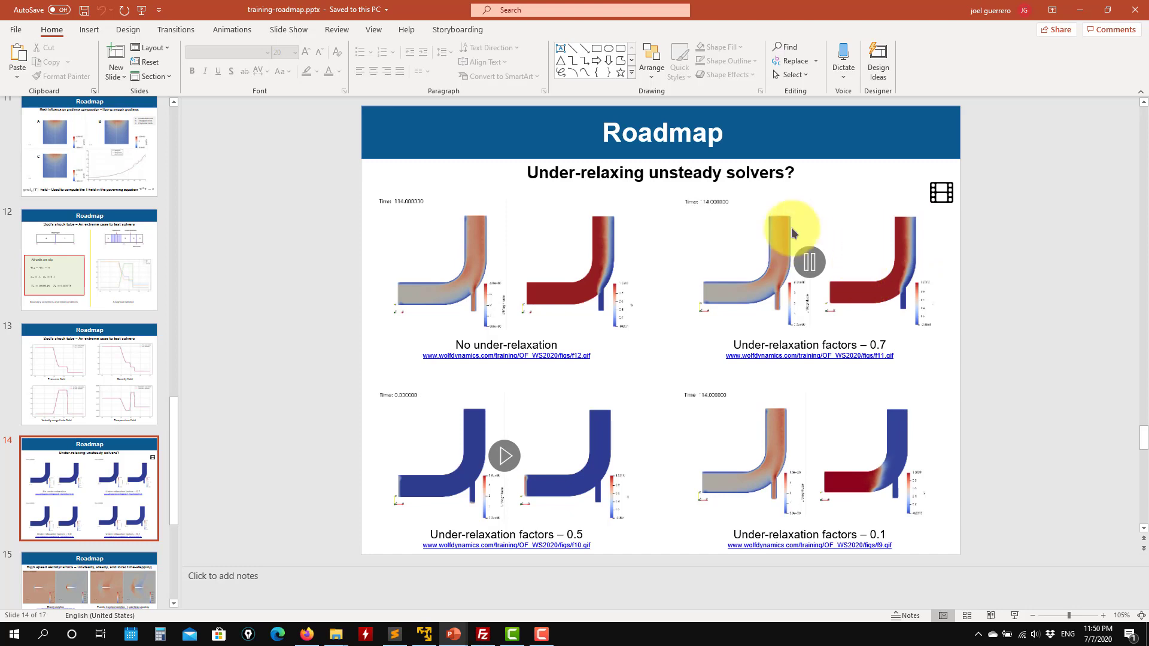
{"action": "left_click", "coordinate": [504, 456]}
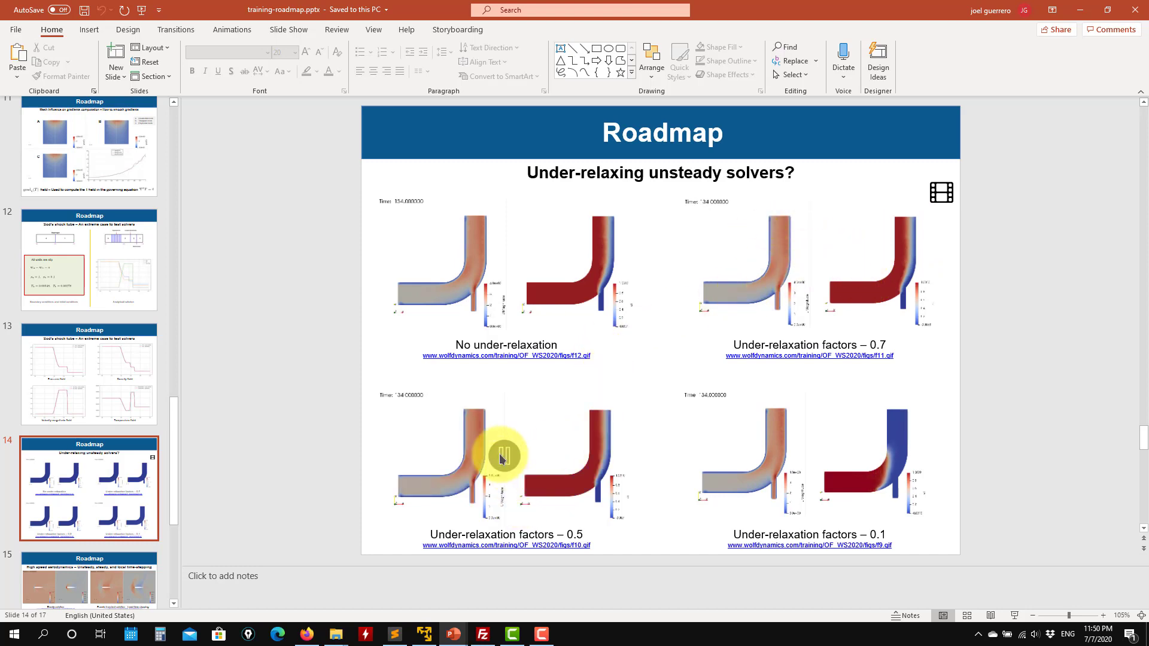
{"action": "left_click", "coordinate": [1134, 10]}
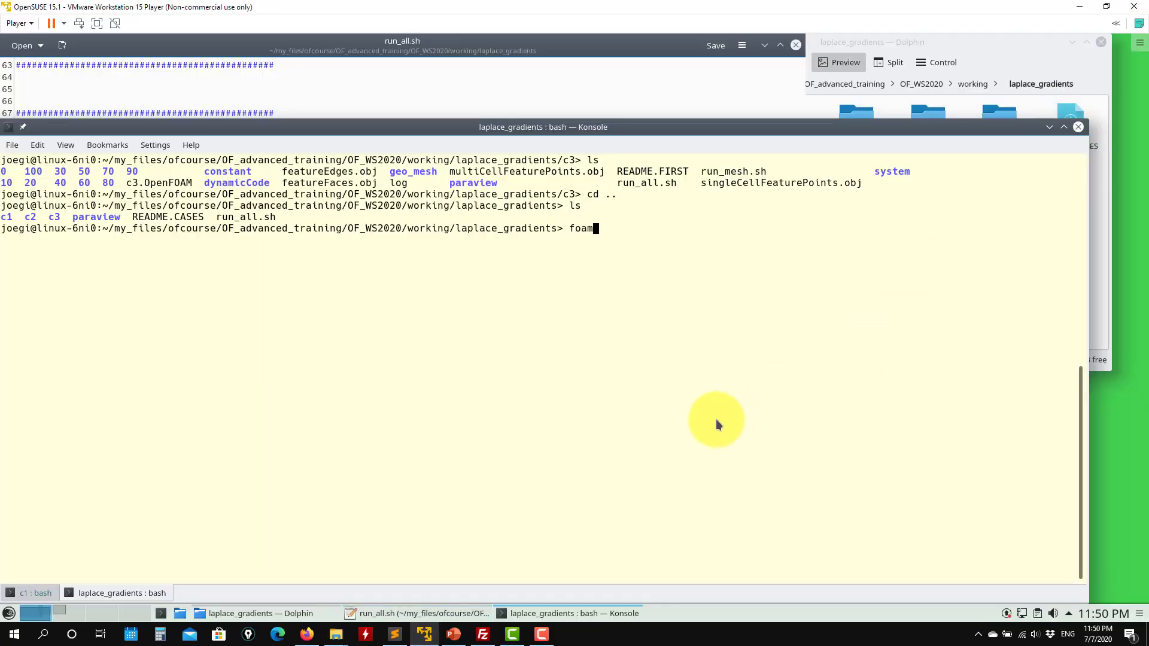
{"action": "left_click", "coordinate": [542, 634]}
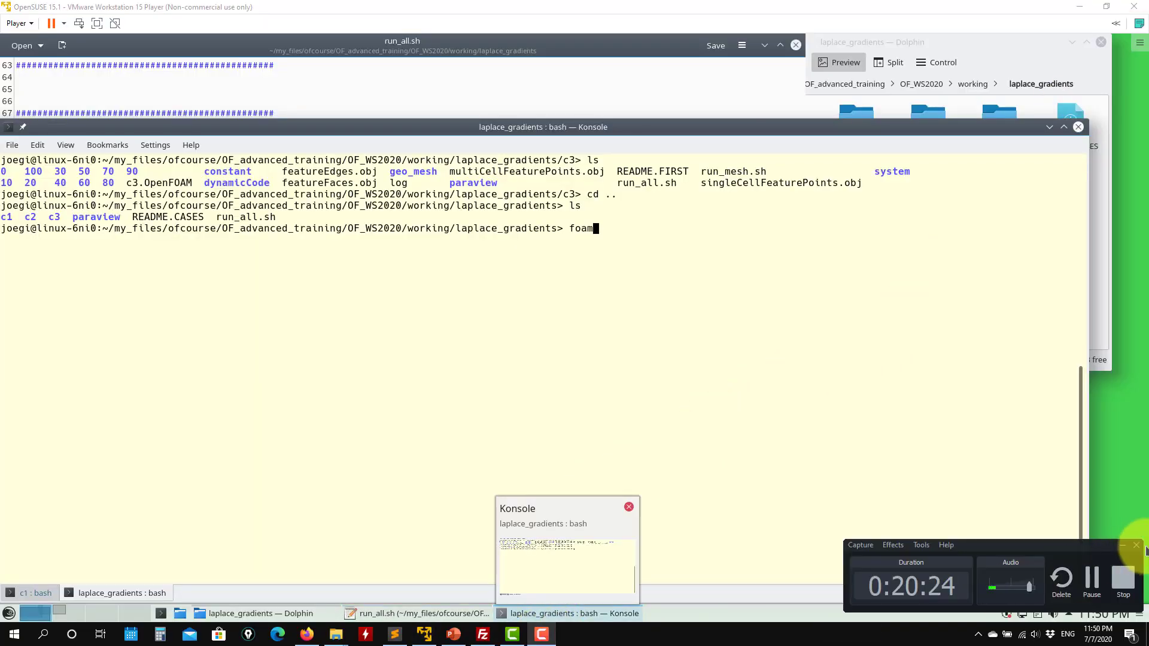